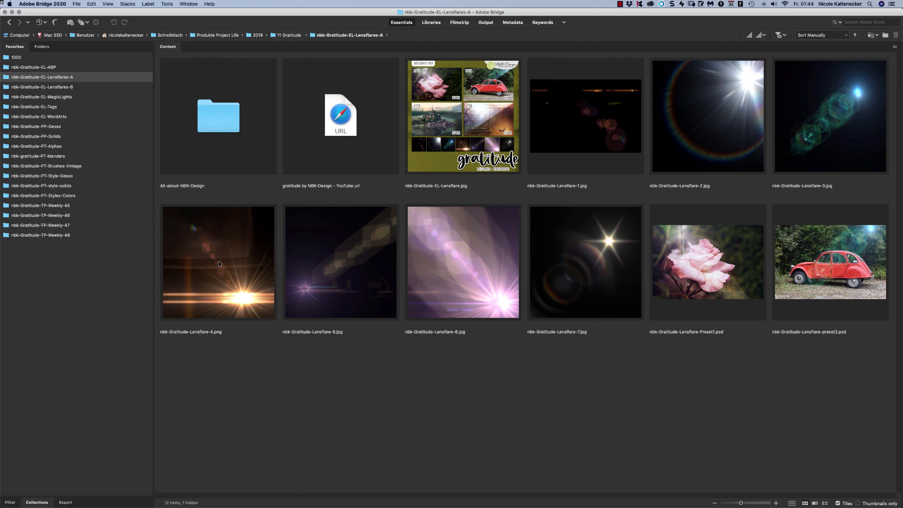
Select the seven lens flare images, nbk-Gratitude-Lensflare-1 through nbk-Gratitude-Lensflare-7, in the Lensflares-A folder.
left_click(612, 132)
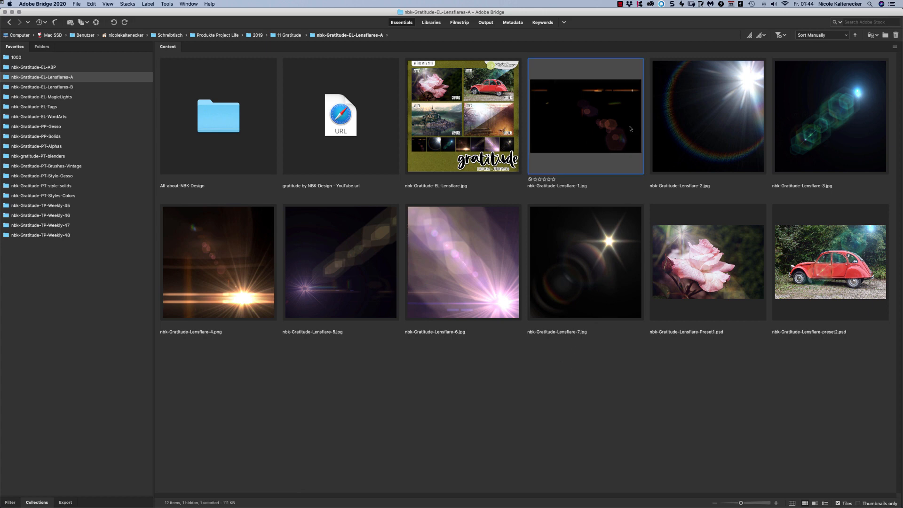
left_click(698, 127, "shift")
left_click(806, 115, "shift")
left_click(245, 234, "shift")
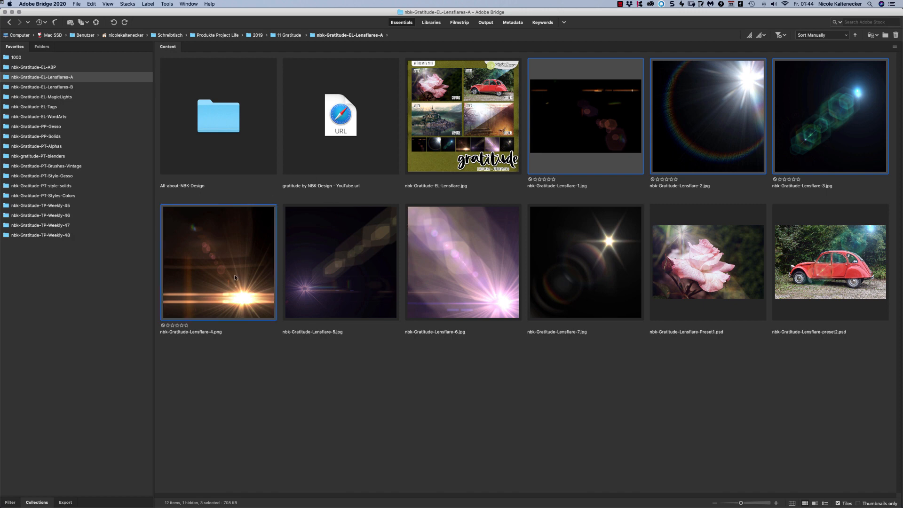
left_click(347, 269, "shift")
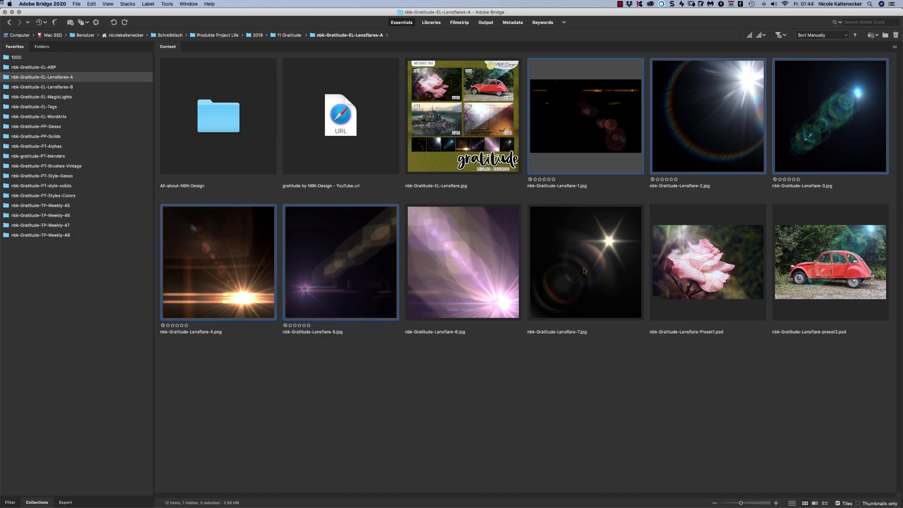
left_click(508, 253, "shift")
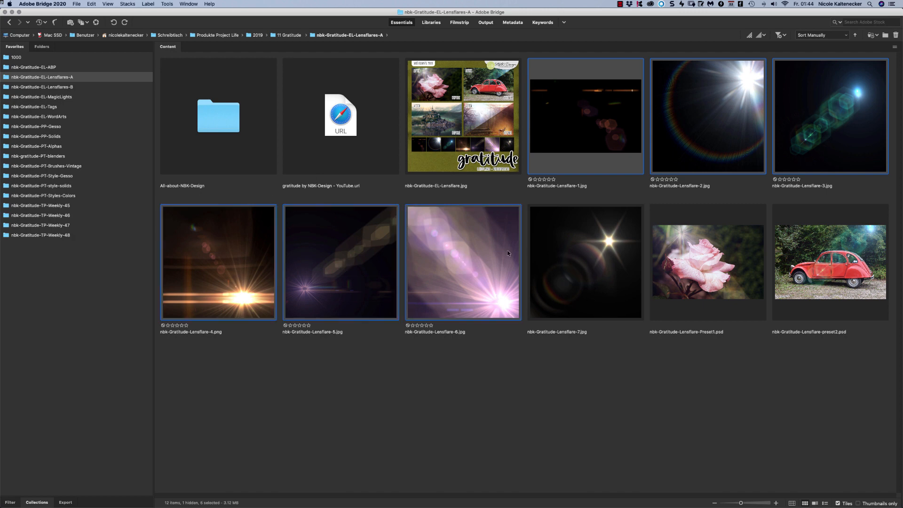
left_click(568, 254, "shift")
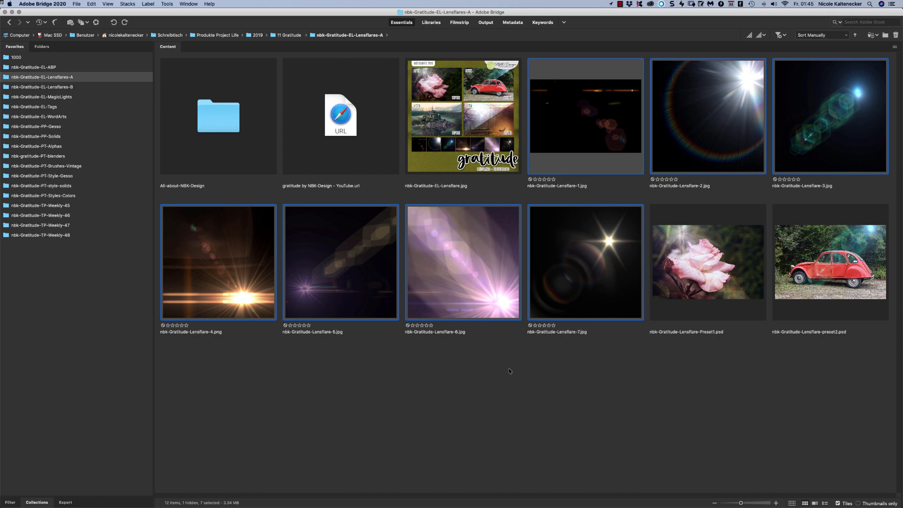
left_click(558, 252)
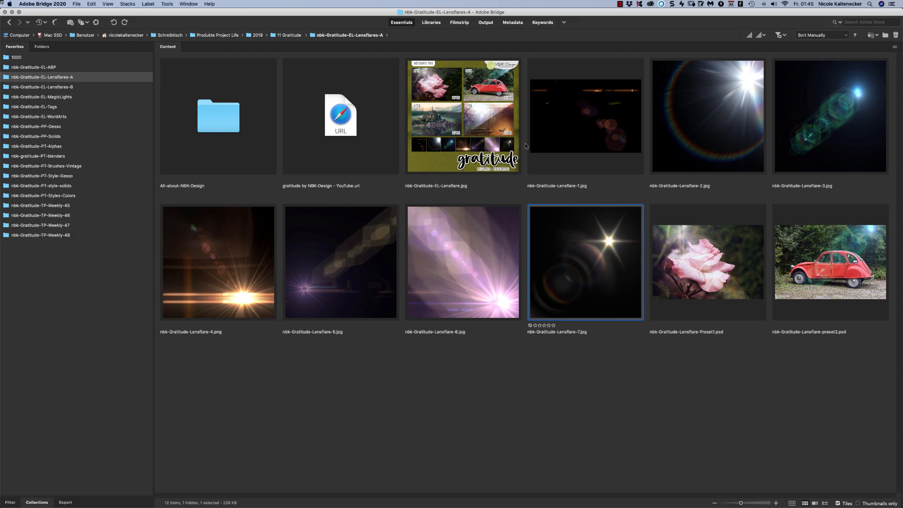
left_click(655, 382)
left_click(708, 255)
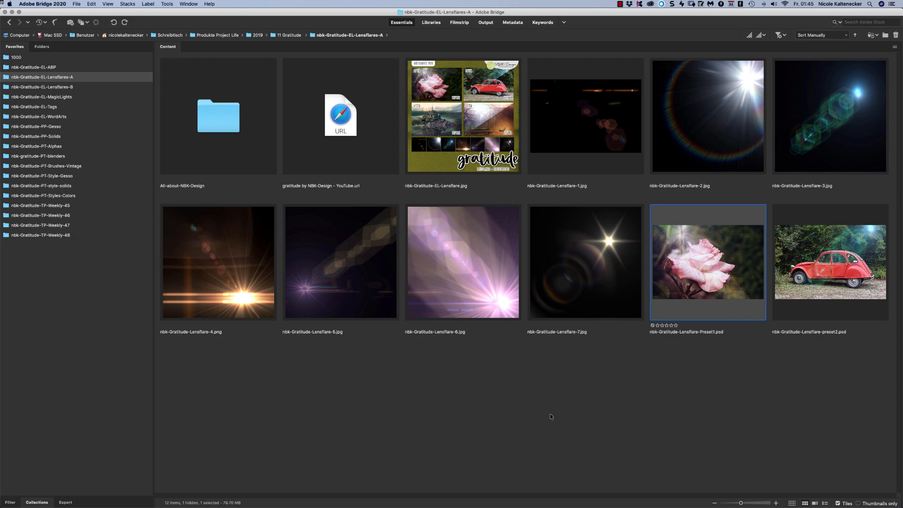
left_click_drag(227, 359, 607, 190)
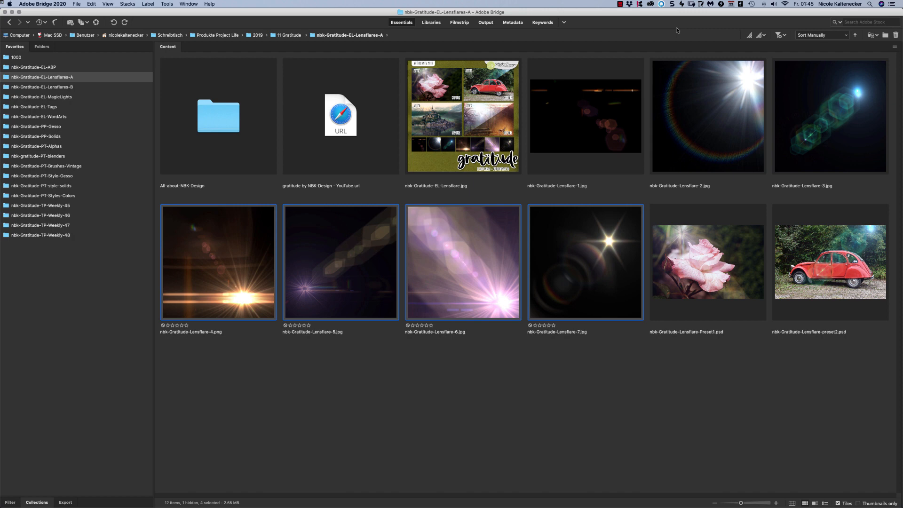
key("super+shift+a")
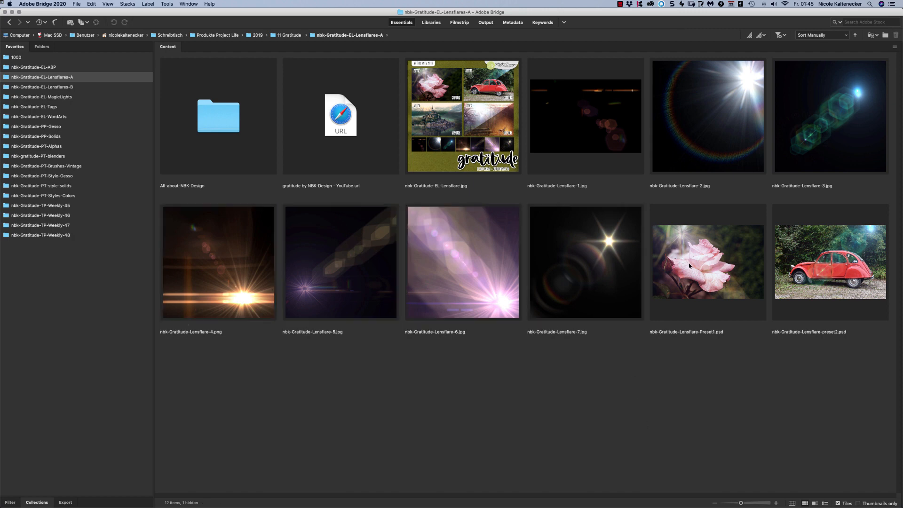
left_click(694, 266)
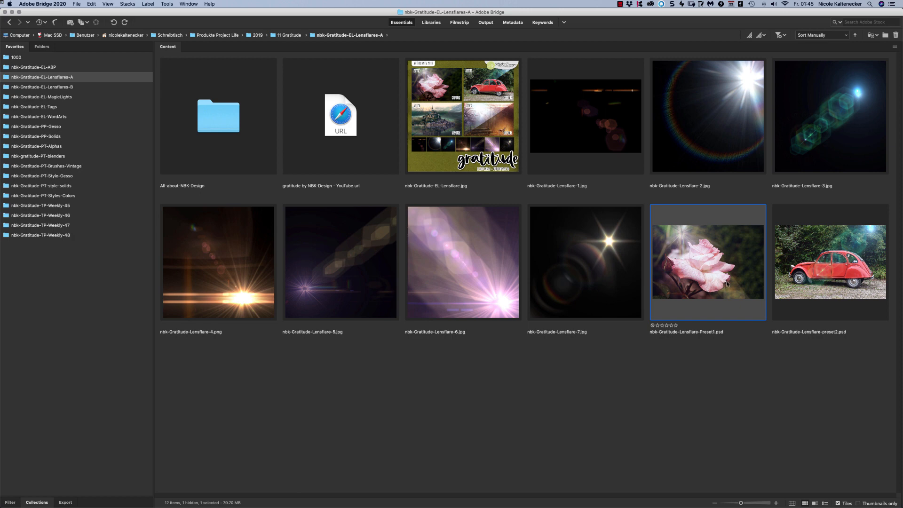
Narrow the file browser window and select the two preset files, nbk-Gratitude-Lensflare-Preset1.psd and nbk-Gratitude-Lensflare-preset2.psd.
left_click_drag(727, 284, 879, 272)
left_click_drag(901, 507, 857, 507)
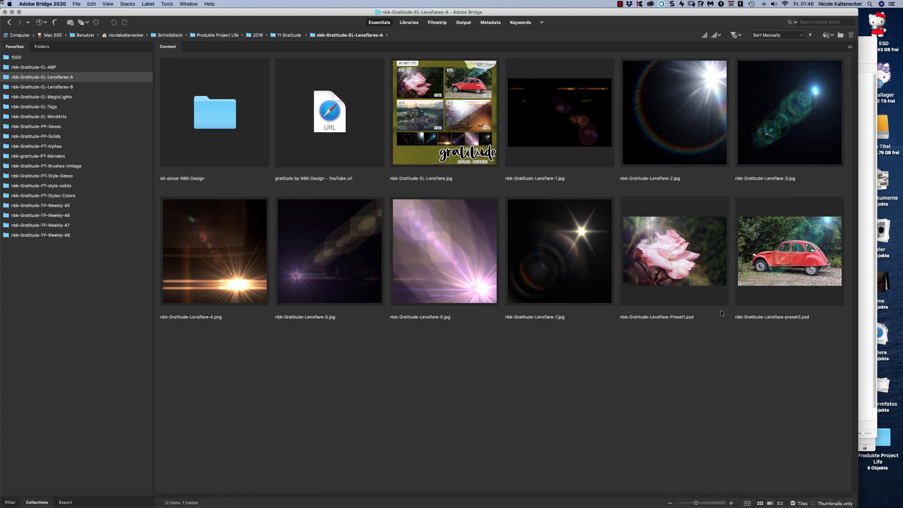
left_click(790, 257)
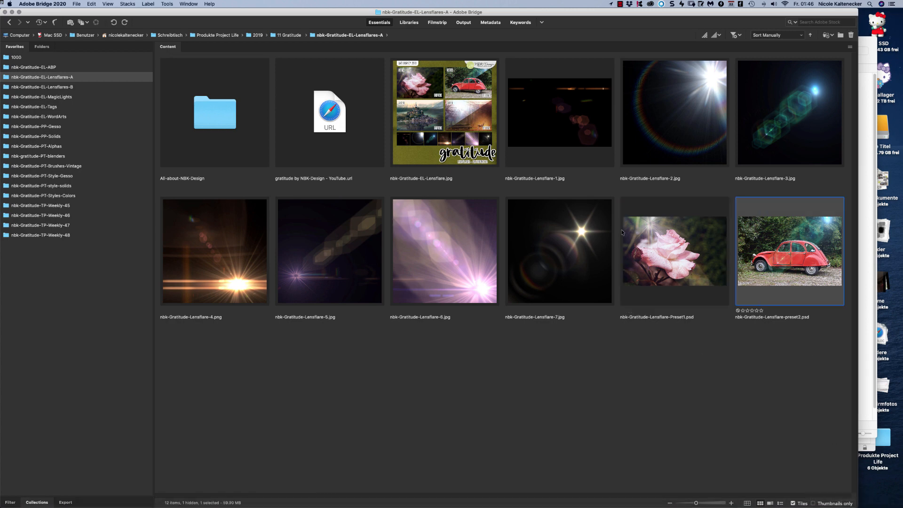
left_click(684, 265)
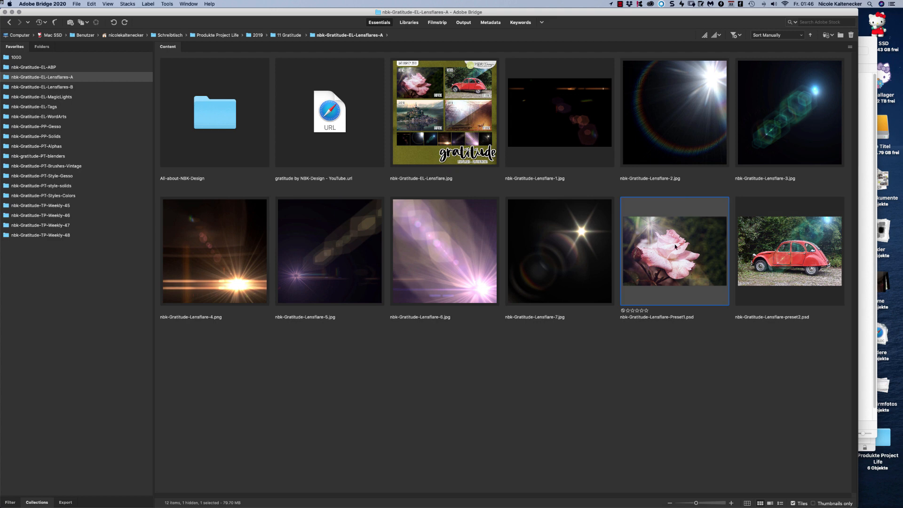
left_click_drag(685, 359, 772, 253)
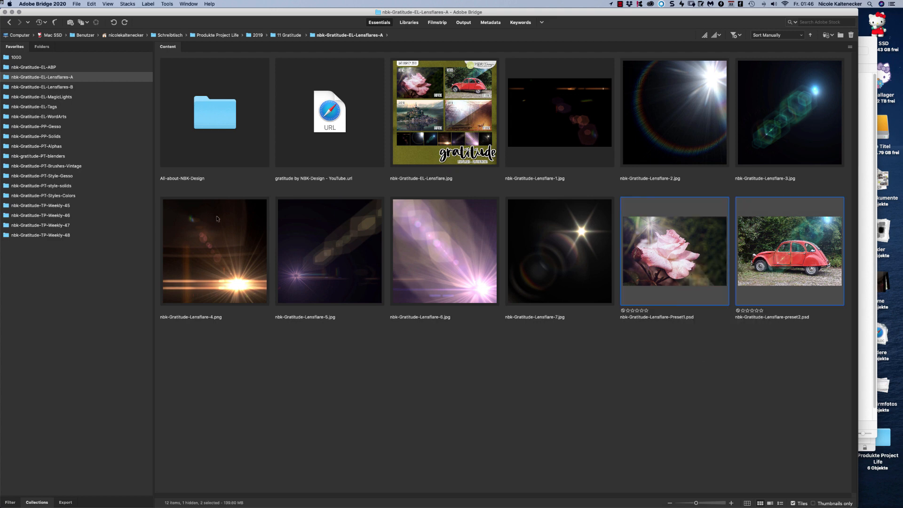
Open nbk-Gratitude-Lensflare-Preset3.psd from the nbk-Gratitude-EL-Lensflares-B folder in Photoshop.
left_click(76, 87)
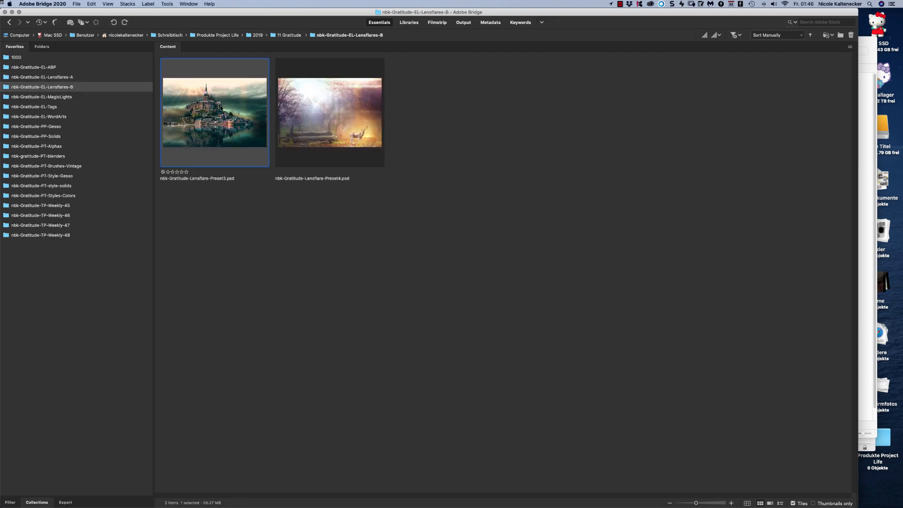
double_click(226, 107)
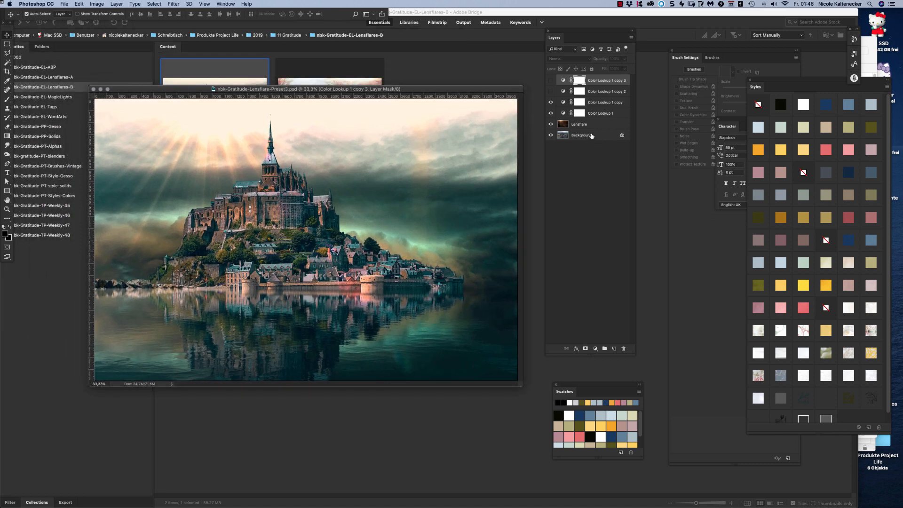
Hide the Color Lookup 1, Color Lookup 1 copy and Lensflare layers so only the Background layer shows.
left_click(595, 138)
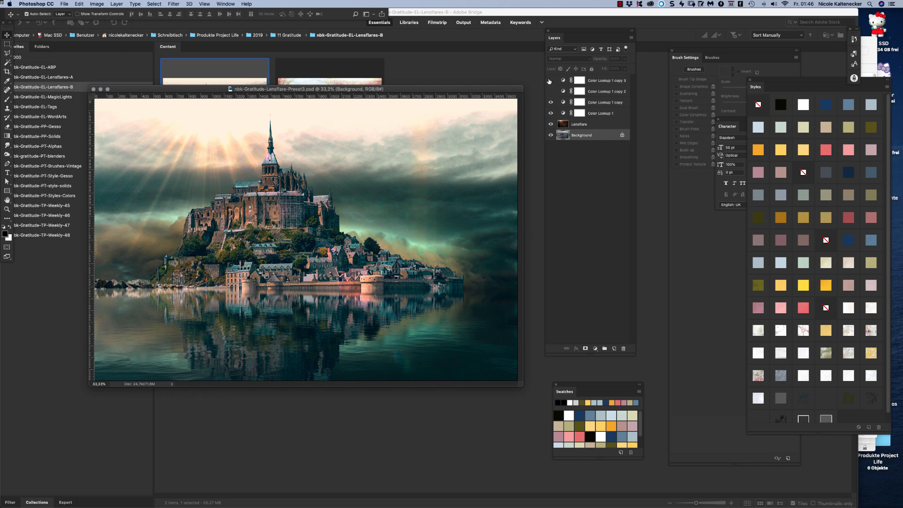
left_click(552, 113)
left_click(552, 102)
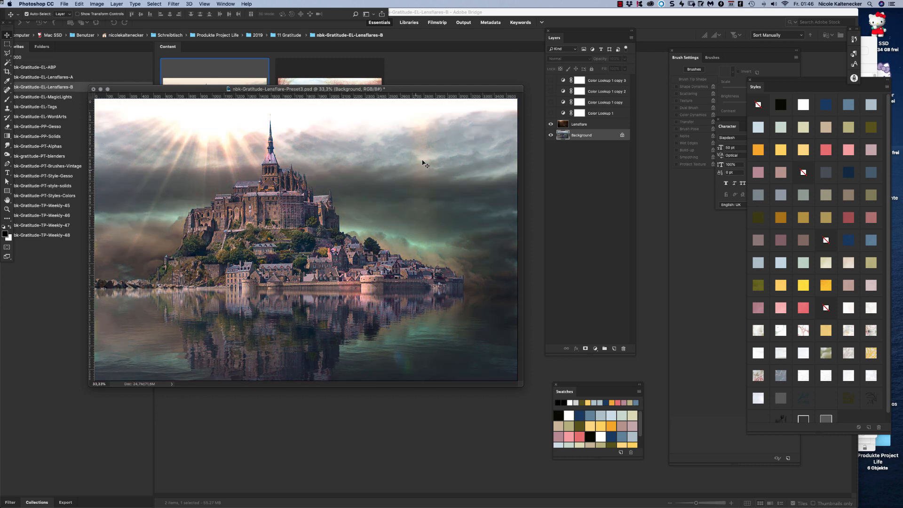
left_click(563, 124)
left_click(551, 124)
left_click(569, 135)
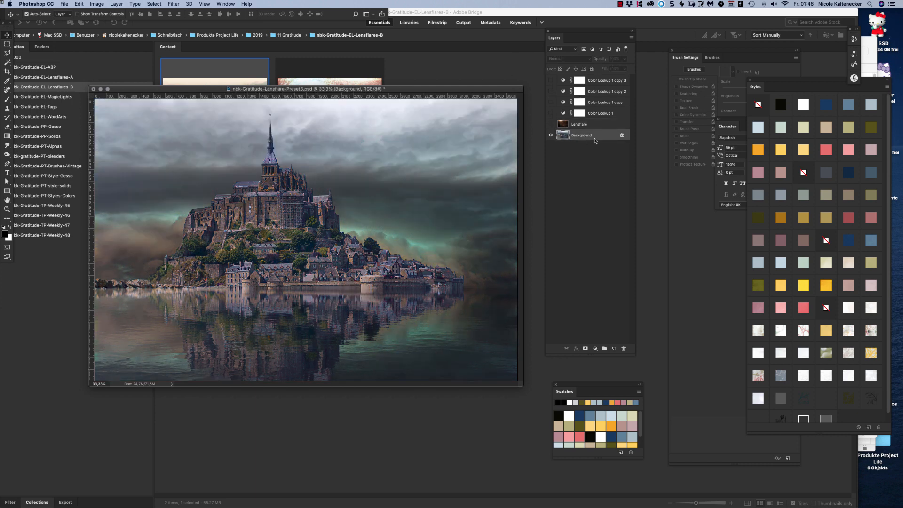
Enlarge and reposition the document window, and show and select the Lensflare layer.
left_click_drag(522, 384, 541, 404)
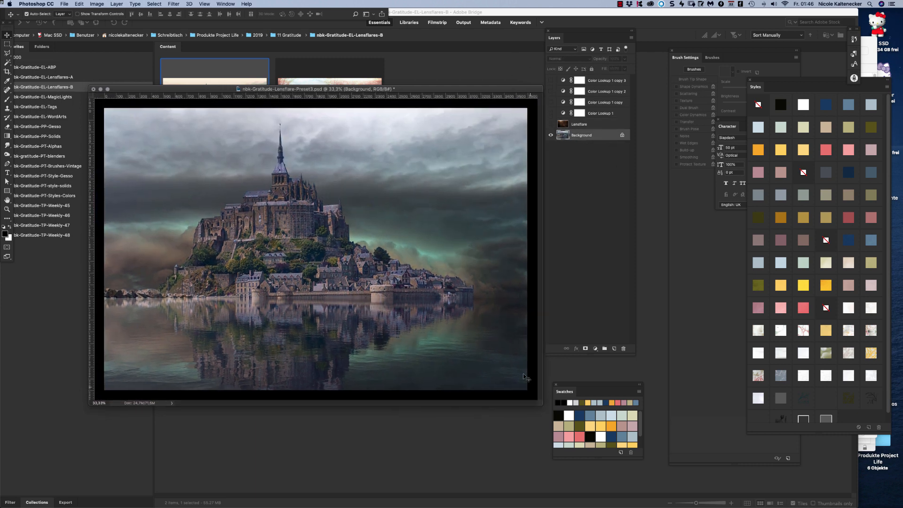
left_click_drag(502, 89, 489, 82)
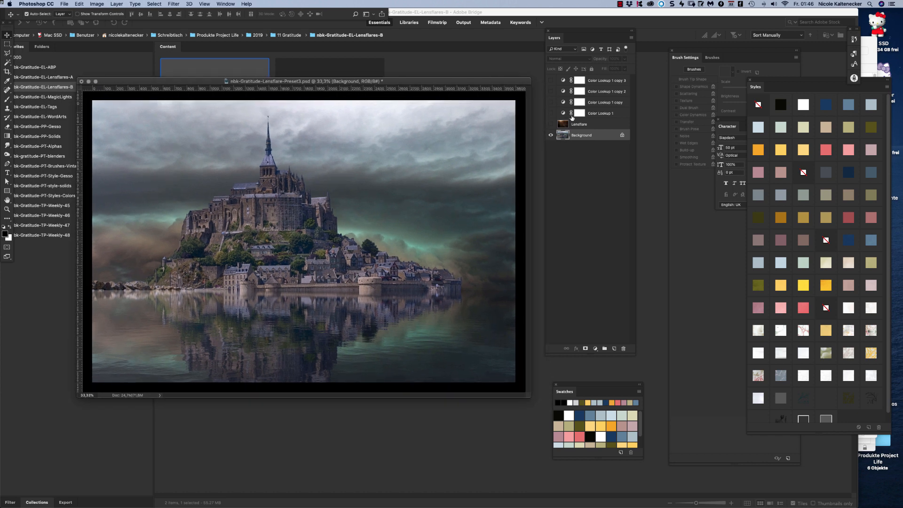
left_click(550, 124)
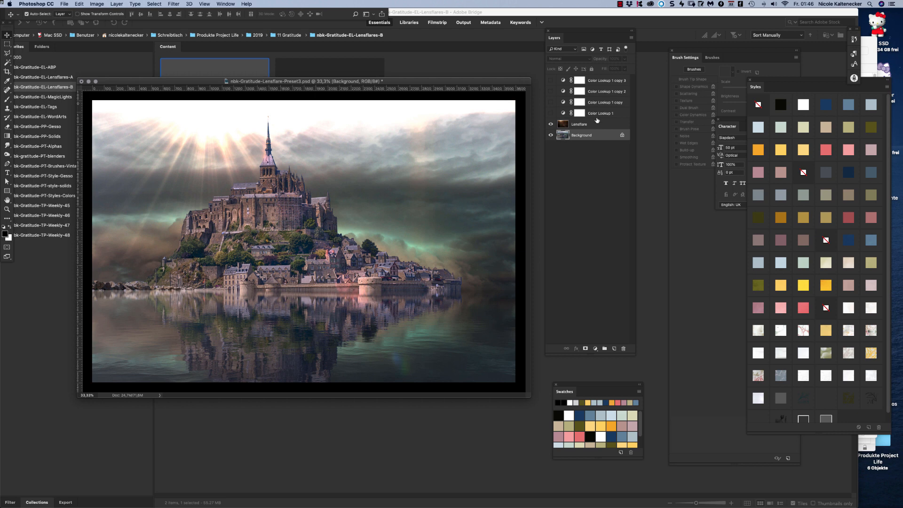
left_click(592, 125)
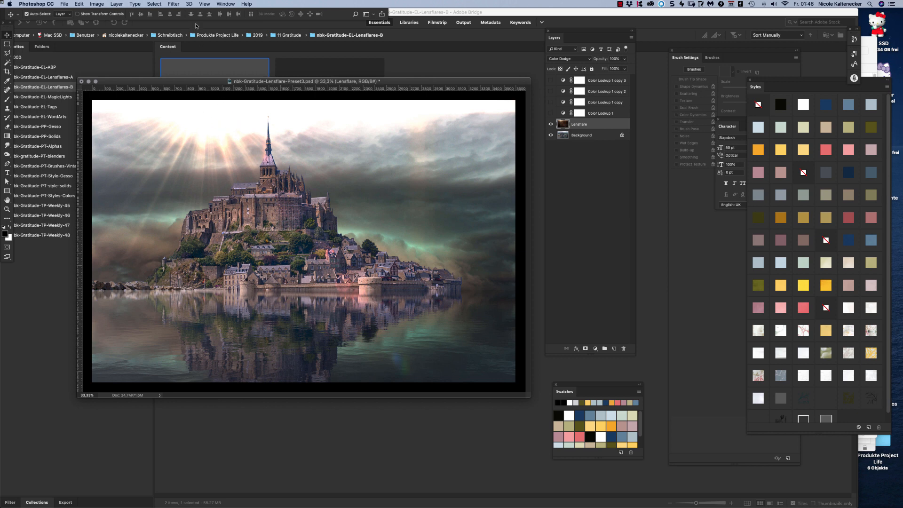
Compare the Linear Dodge (Add) and Color Dodge blend modes on the Lensflare layer, ending on Color Dodge.
left_click(569, 60)
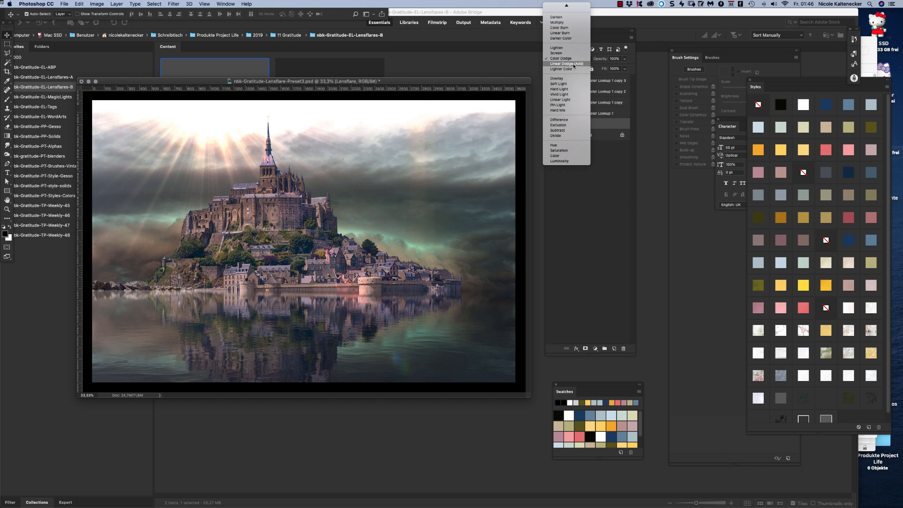
left_click(574, 64)
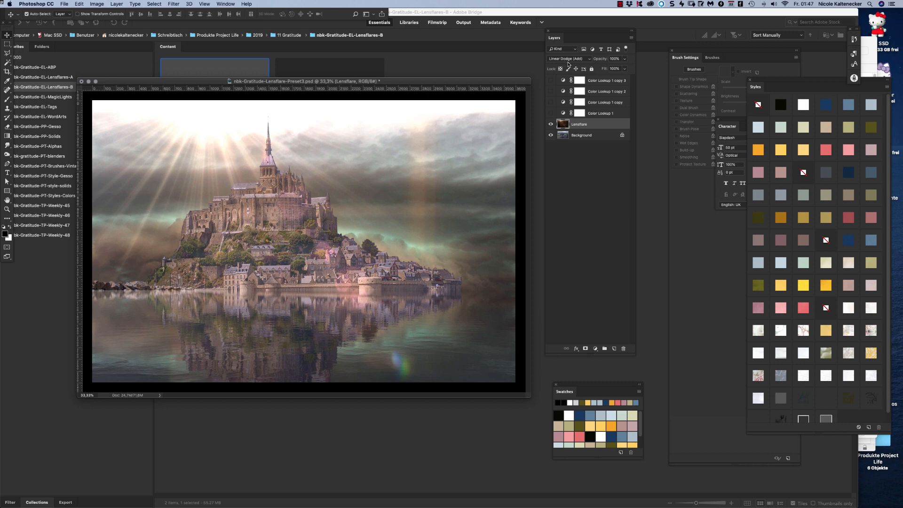
left_click(567, 60)
left_click(561, 53)
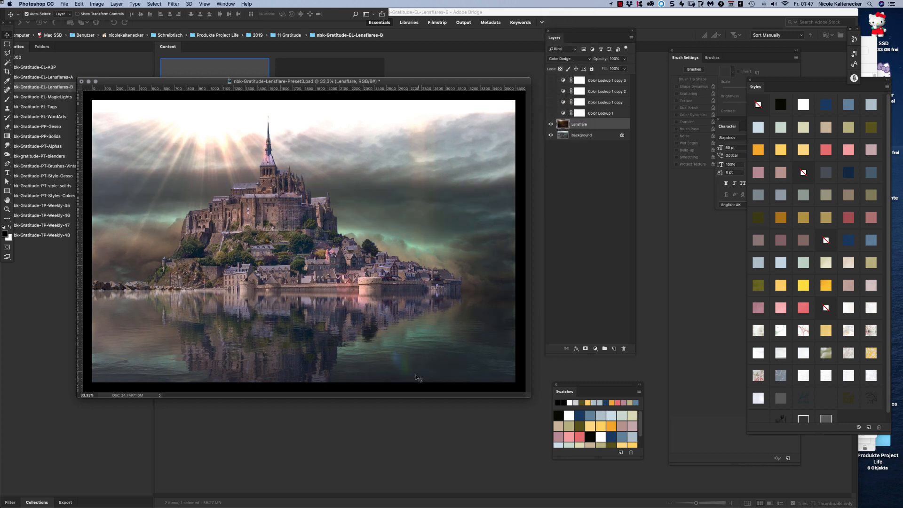
left_click(560, 59)
left_click(563, 63)
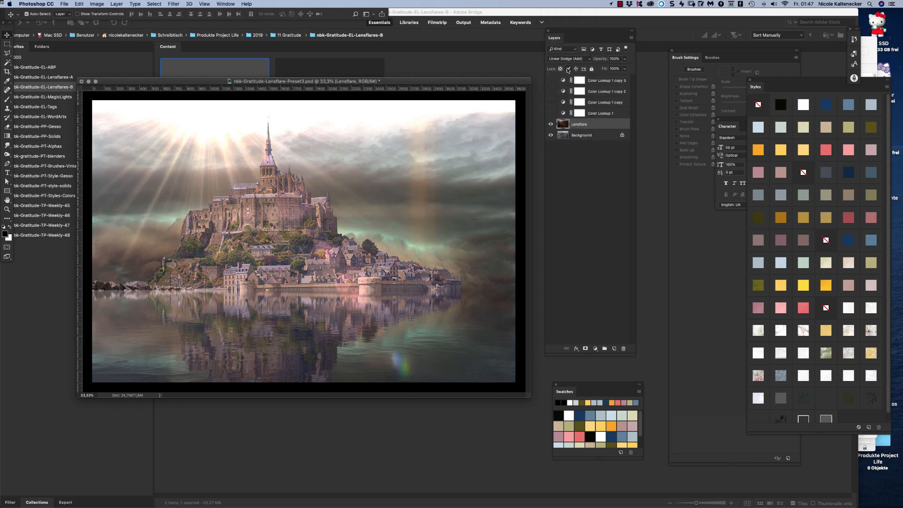
left_click(565, 59)
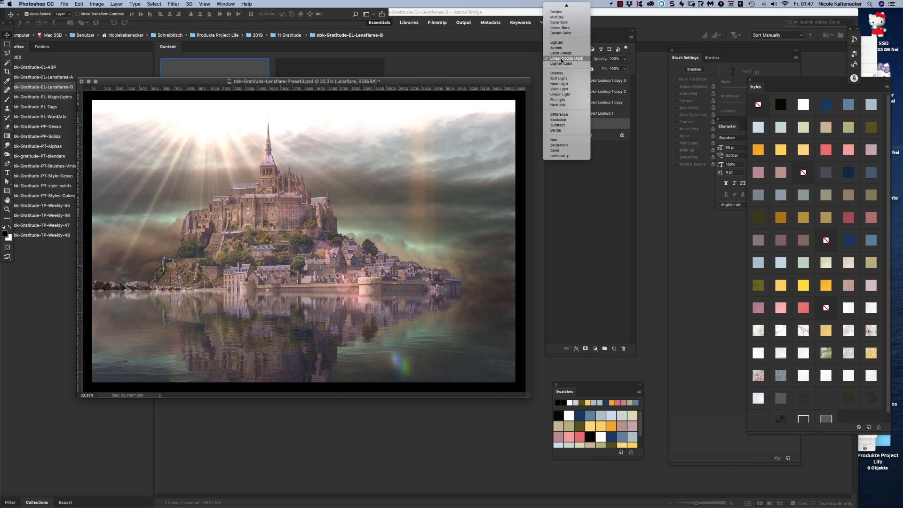
left_click(567, 60)
scroll(566, 59, "up", 1)
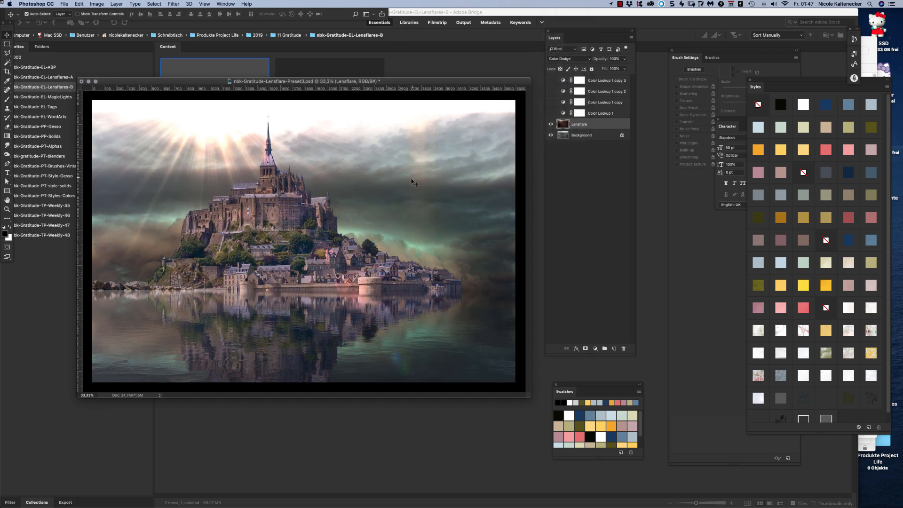
Toggle the visibility of the Color Lookup 1 layer to preview its color effect on the castle image.
left_click(551, 114)
left_click(551, 115)
left_click(551, 114)
left_click(551, 114)
left_click(551, 114)
Toggle the Color Lookup 1 copy layer on and off to compare its color effect.
left_click(550, 103)
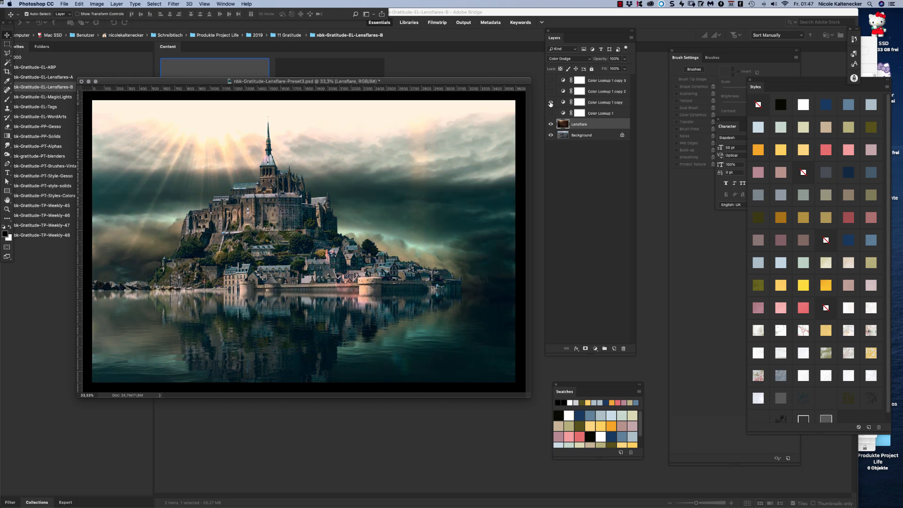
left_click(551, 104)
left_click(551, 103)
left_click(550, 104)
Preview the Color Lookup 1 copy 2 and Color Lookup 1 copy 3 layers separately and together, and hide both.
left_click(551, 92)
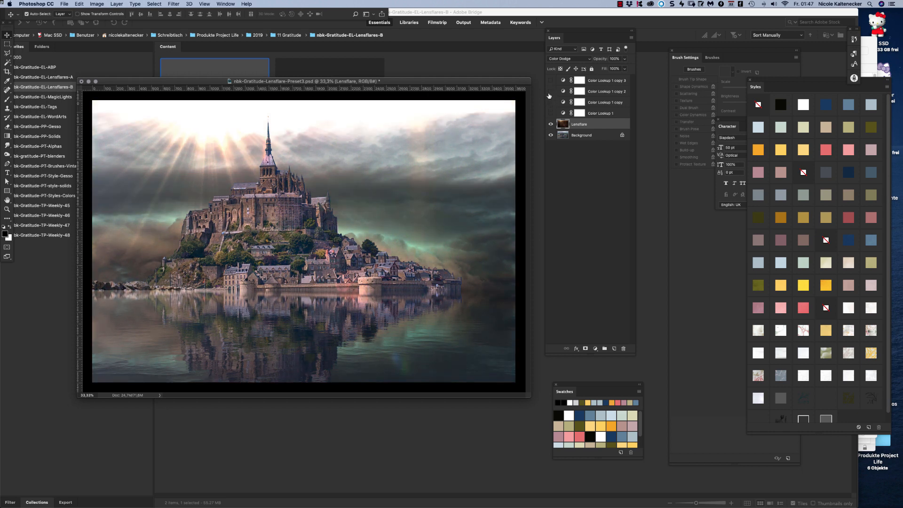
left_click(550, 82)
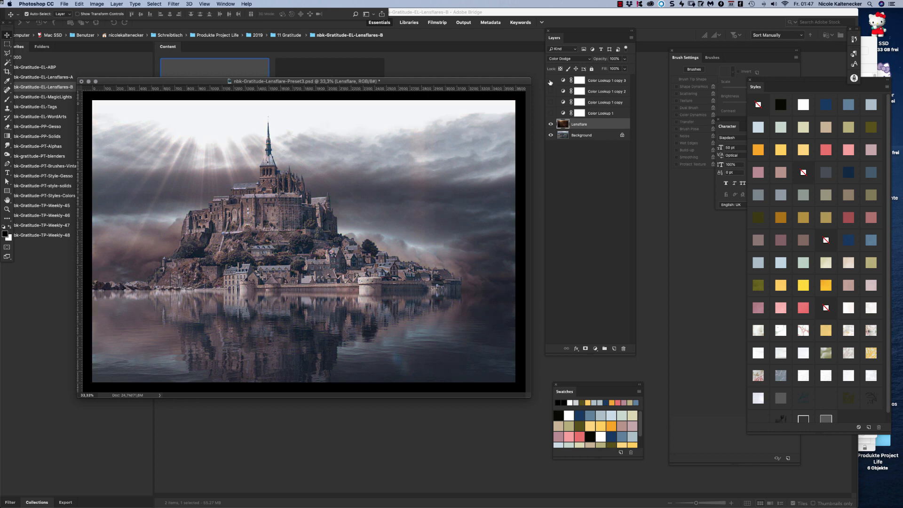
left_click(550, 83)
left_click(550, 92)
left_click(552, 92)
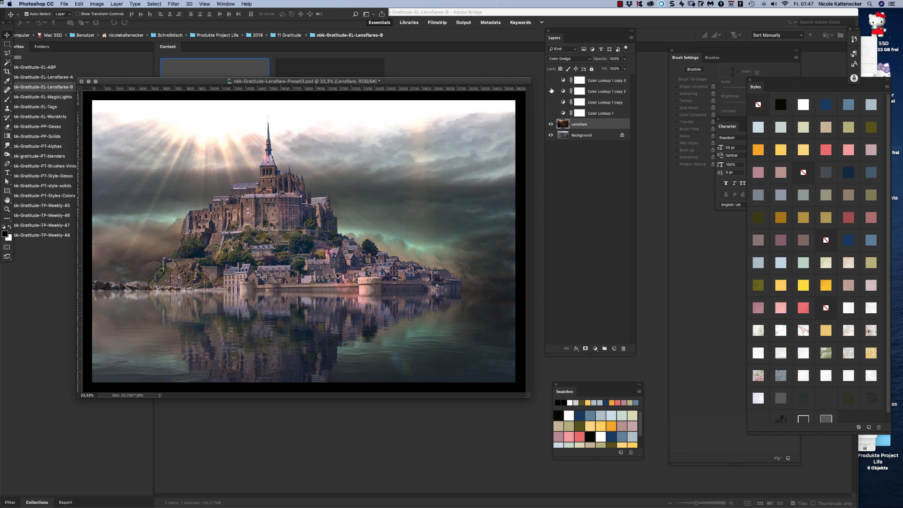
left_click(551, 81)
left_click(551, 91)
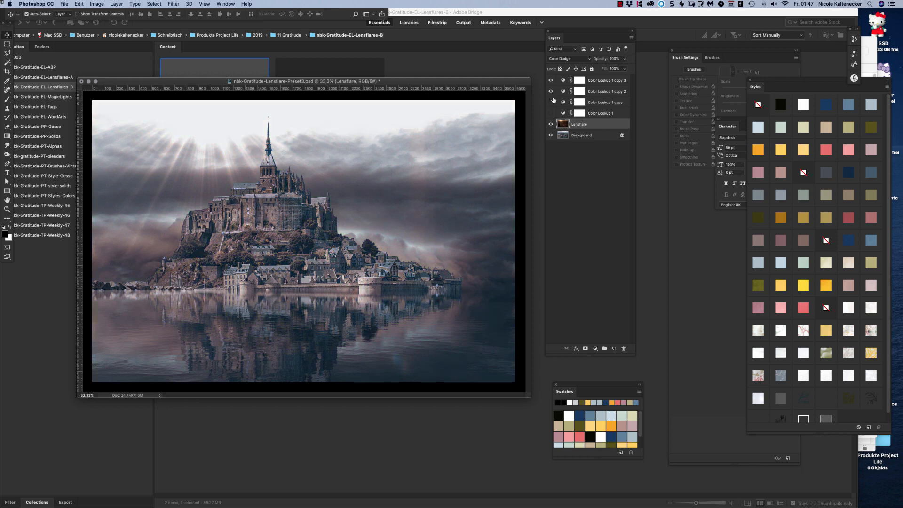
left_click(551, 81)
left_click(551, 91)
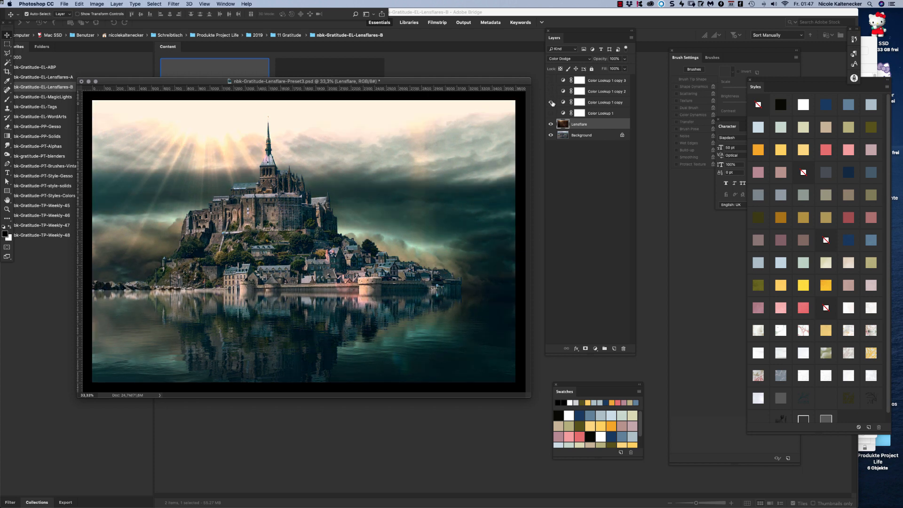
Preview Color Lookup 1 copy and Color Lookup 1 copy 2 together, view copy 2 alone, and hide both layers.
left_click(551, 92)
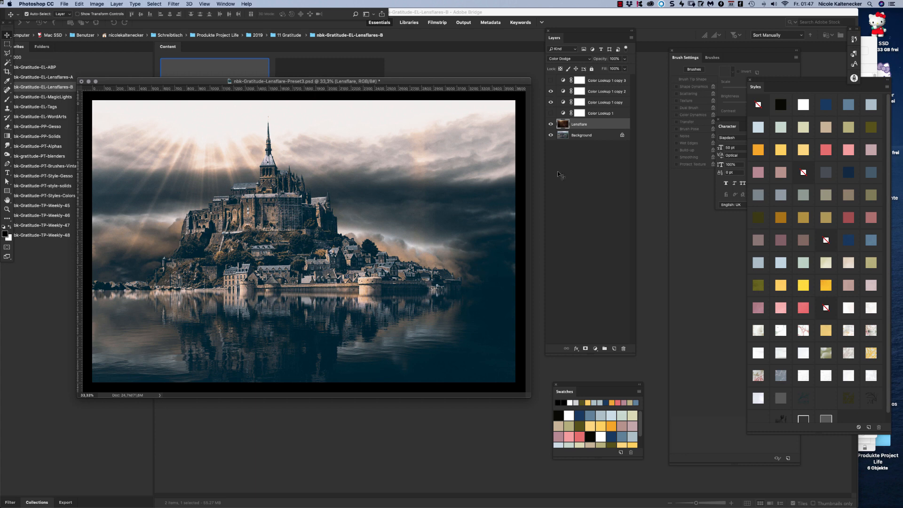
left_click(551, 102)
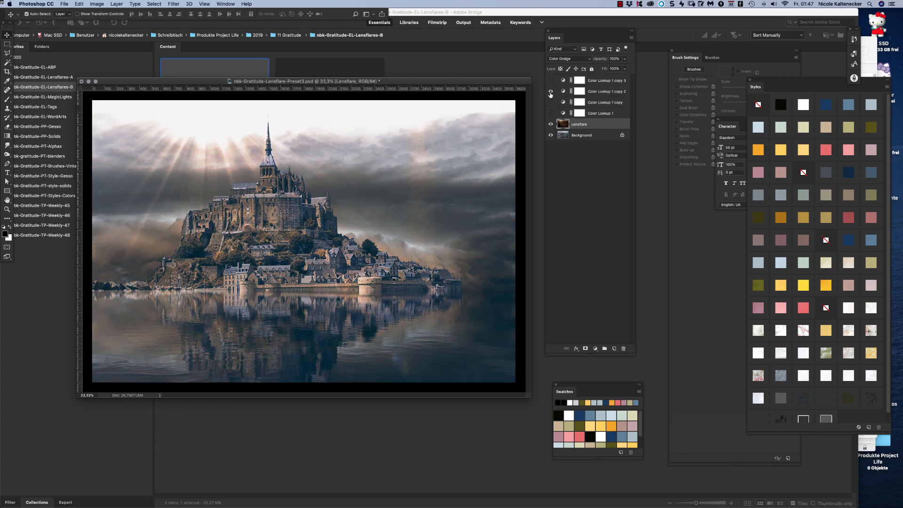
left_click(551, 91)
Select the Background layer and open the autumn forest photo from the Pixabay extension as a new file at original size.
left_click(578, 134)
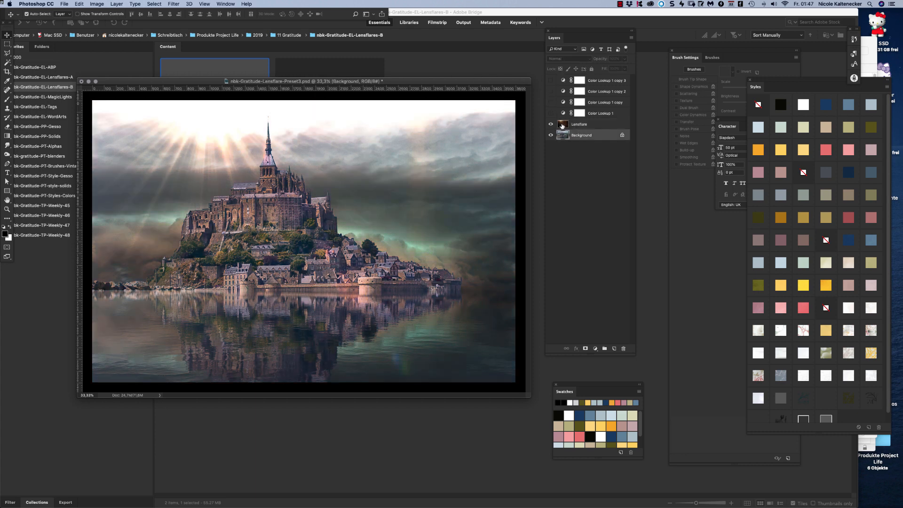
left_click_drag(504, 81, 499, 75)
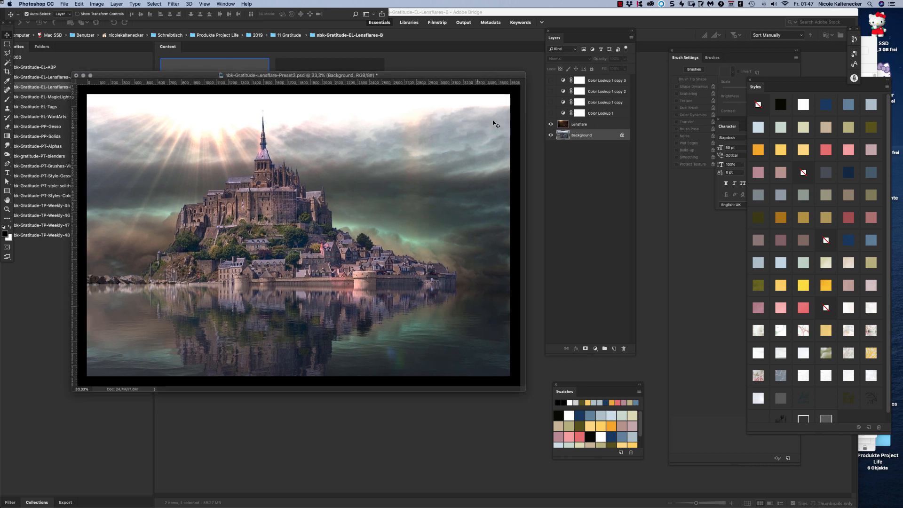
left_click(226, 4)
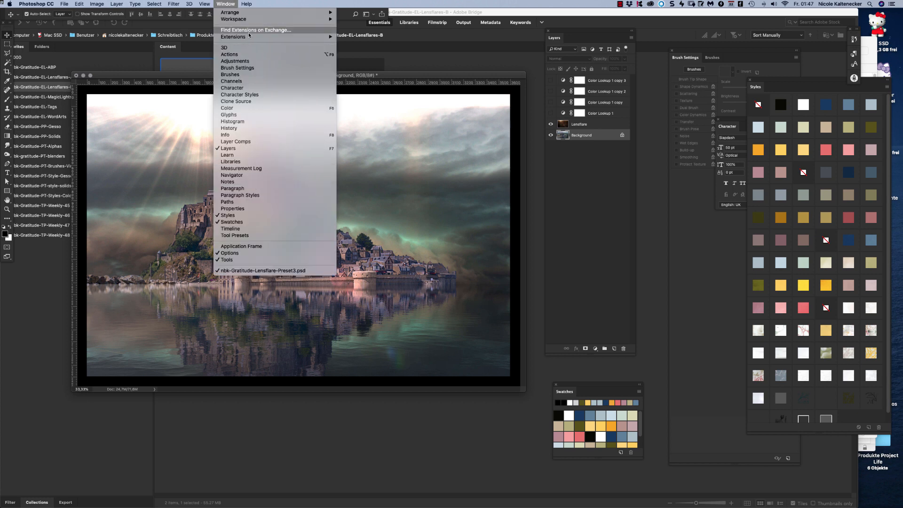
mouse_move(252, 37)
left_click(409, 91)
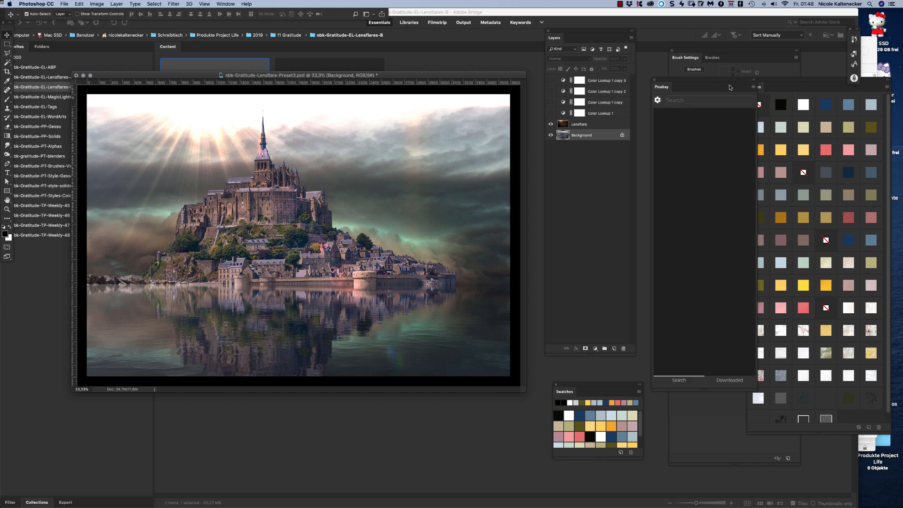
left_click_drag(679, 81, 696, 104)
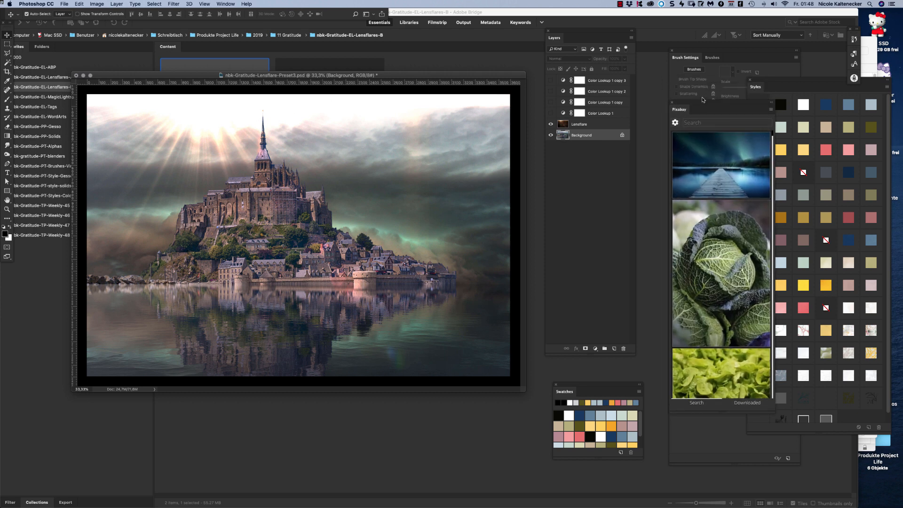
scroll(762, 210, "down", 10)
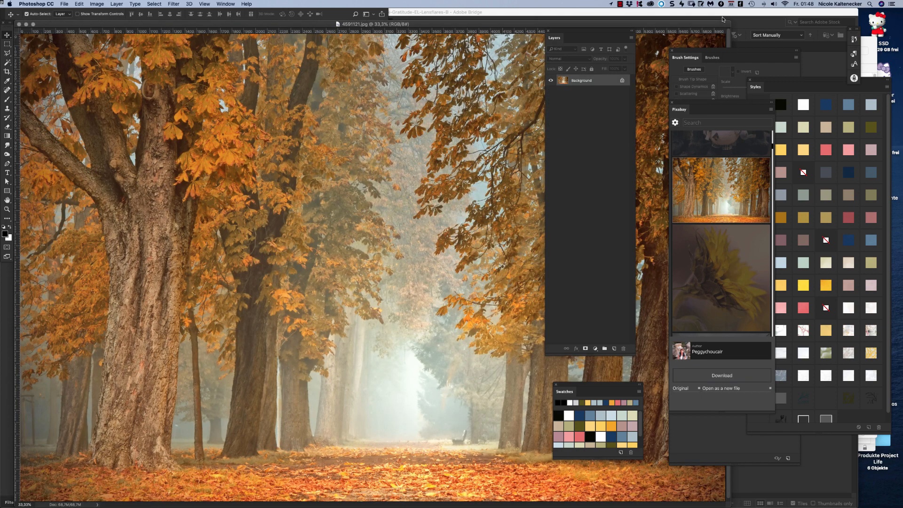
Resize the autumn forest photo to 3600 pixels wide.
key("super+minus")
key("super+alt+i")
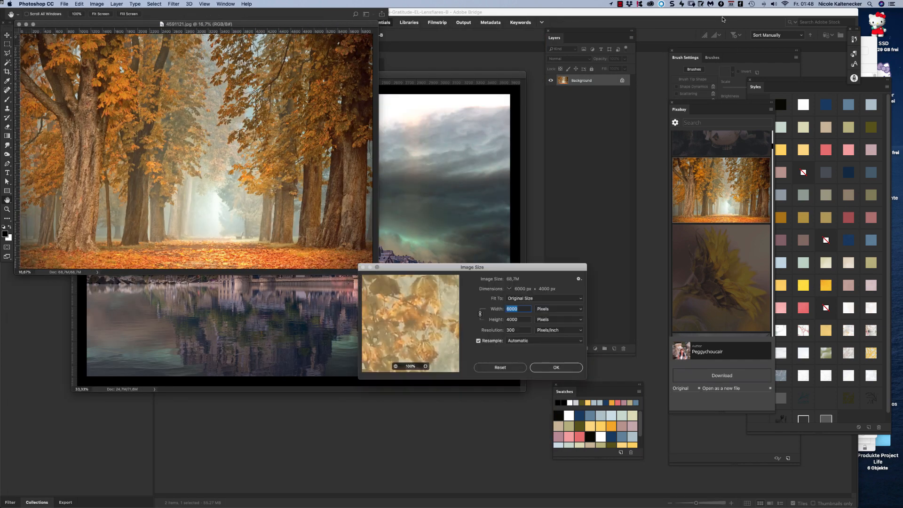
type("3600")
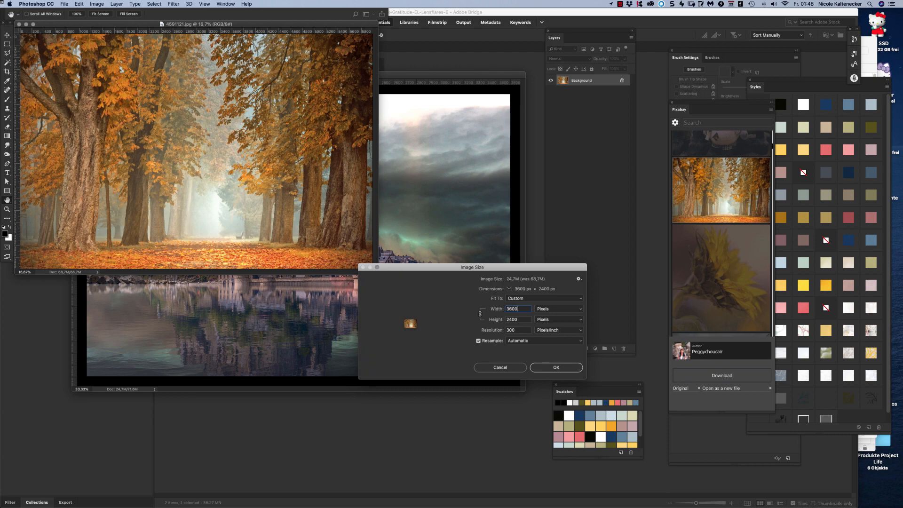
key("Return")
Copy the entire resized photo, close its file, and paste it between the Background and Lensflare layers of the preset document.
key("v")
key("super+a")
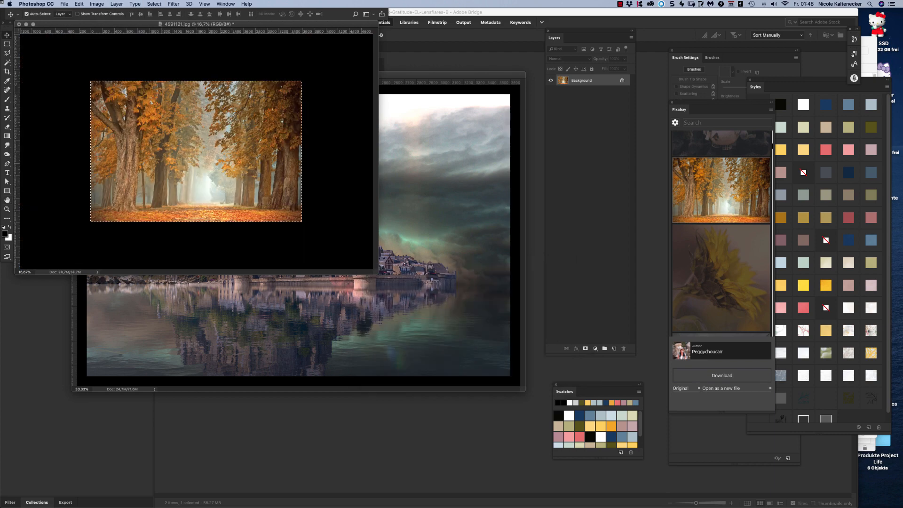
key("super+c")
key("super+w")
left_click(445, 162)
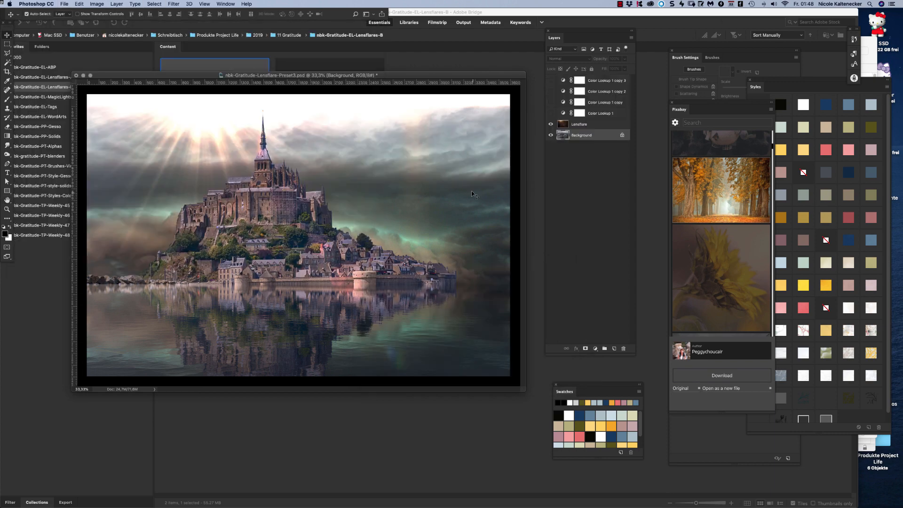
key("super+v")
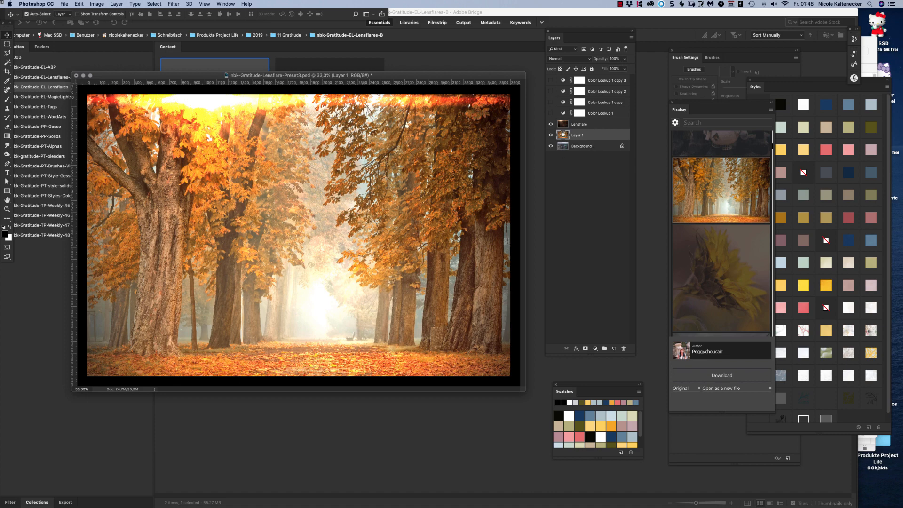
Toggle the pasted forest layer and the Lensflare layer to compare the photo without and with the flare, leaving both visible.
left_click(551, 135)
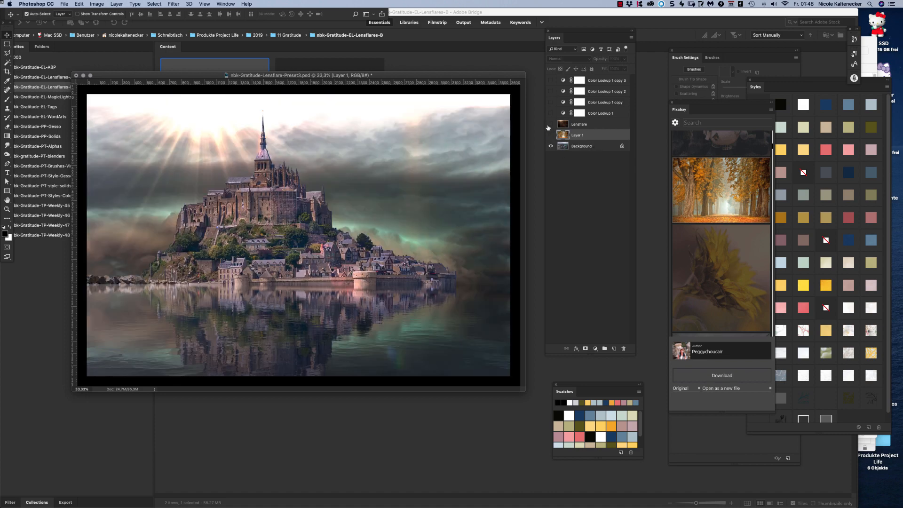
left_click(551, 124)
left_click(551, 135)
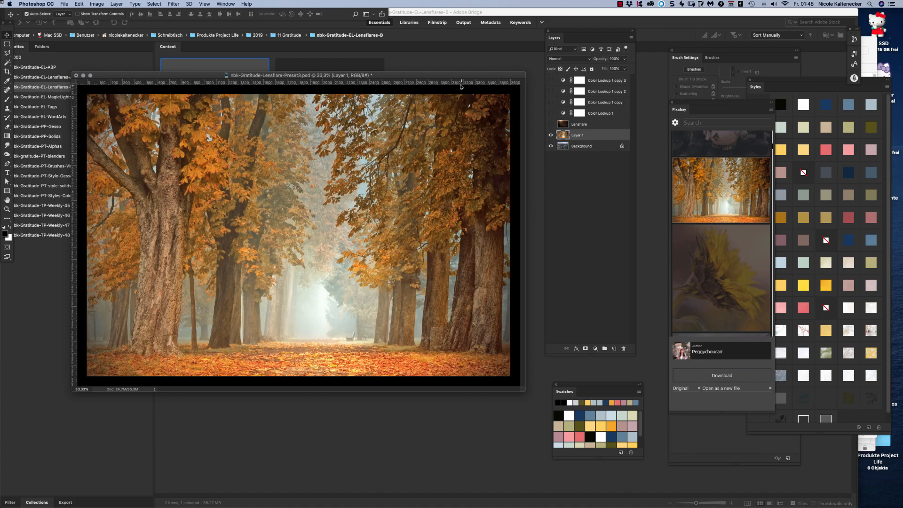
left_click_drag(464, 76, 445, 63)
left_click_drag(507, 376, 541, 421)
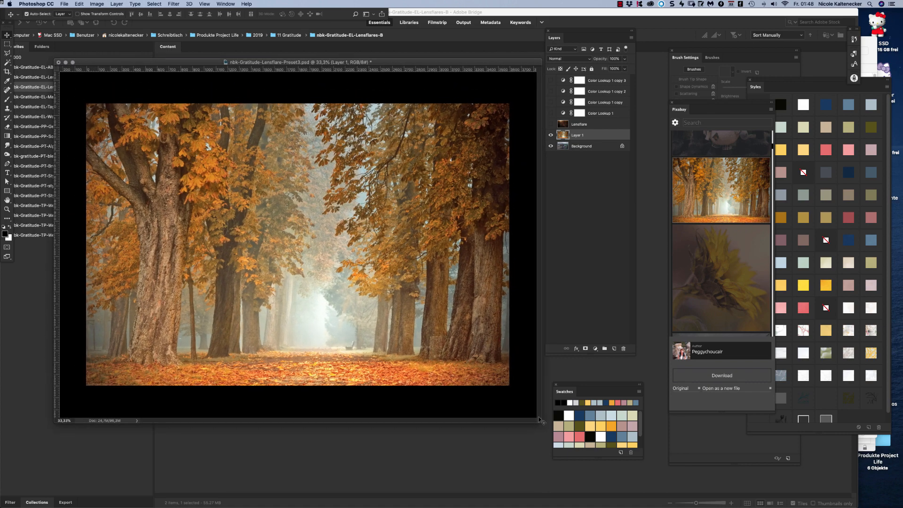
left_click(551, 124)
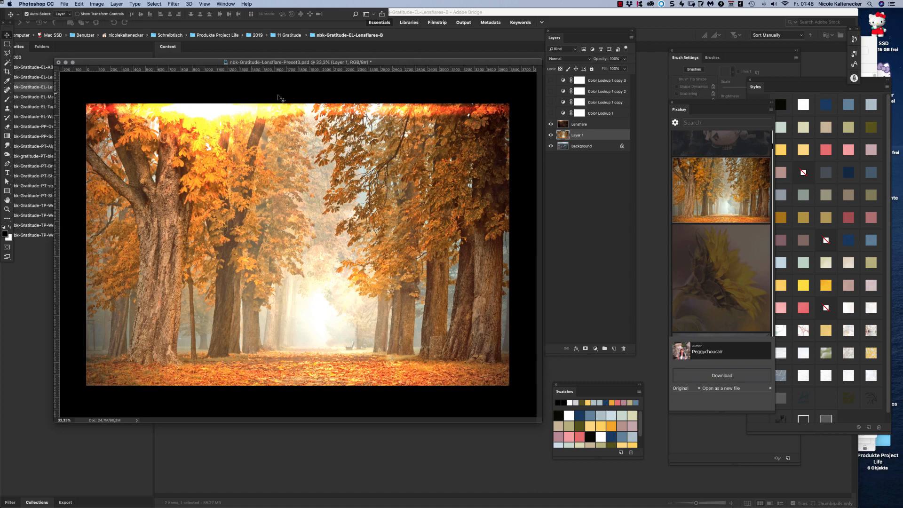
Try Linear Dodge (Add) and Overlay on the Lensflare layer, and set its blend mode to Screen.
left_click(601, 125)
left_click(575, 58)
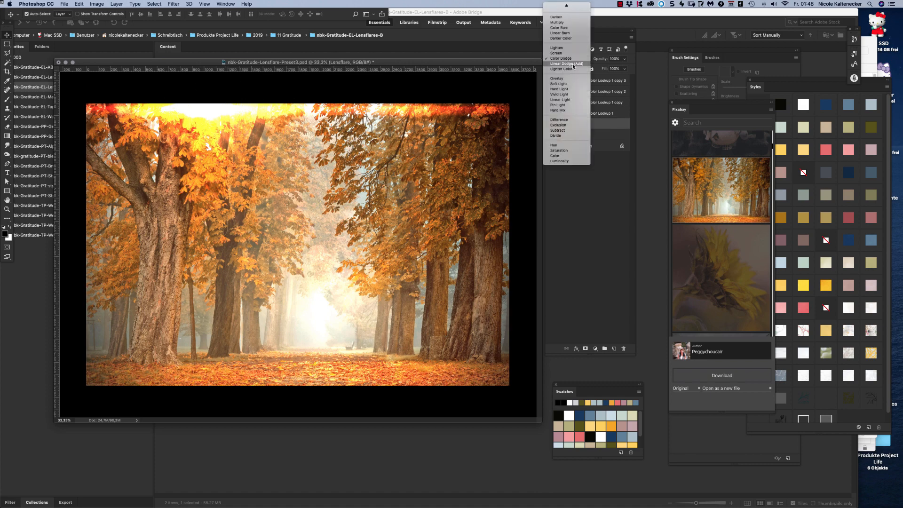
left_click(575, 65)
left_click(575, 59)
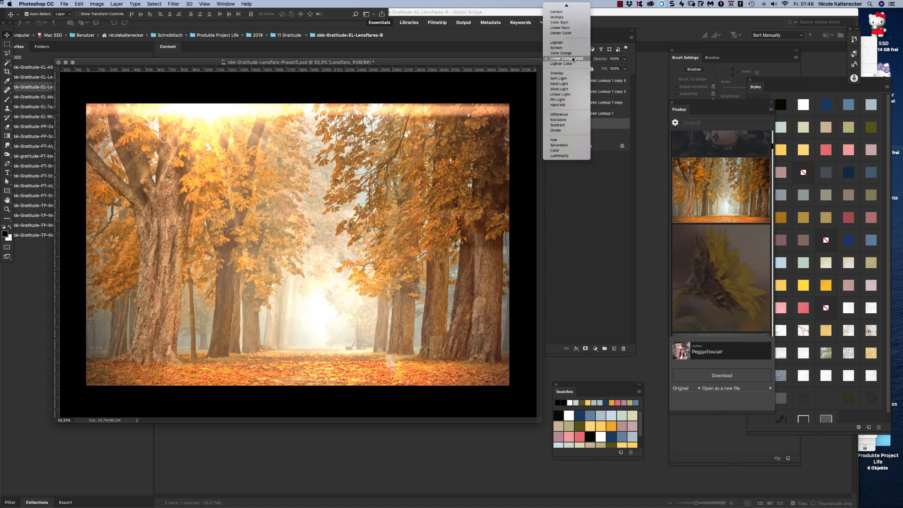
left_click(576, 69)
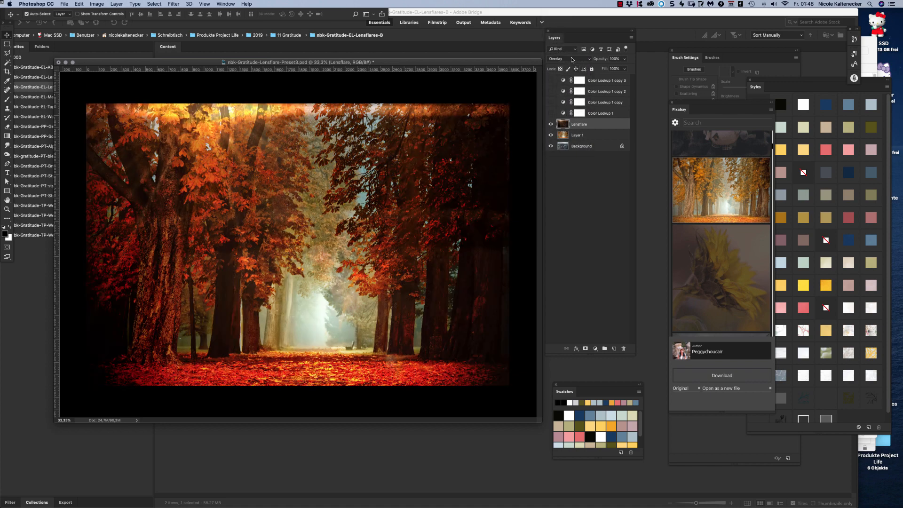
left_click(572, 59)
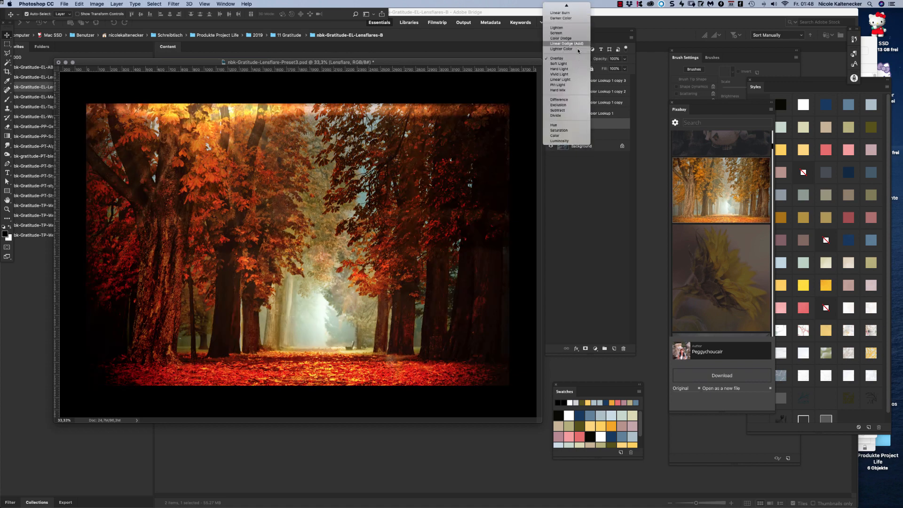
left_click(577, 34)
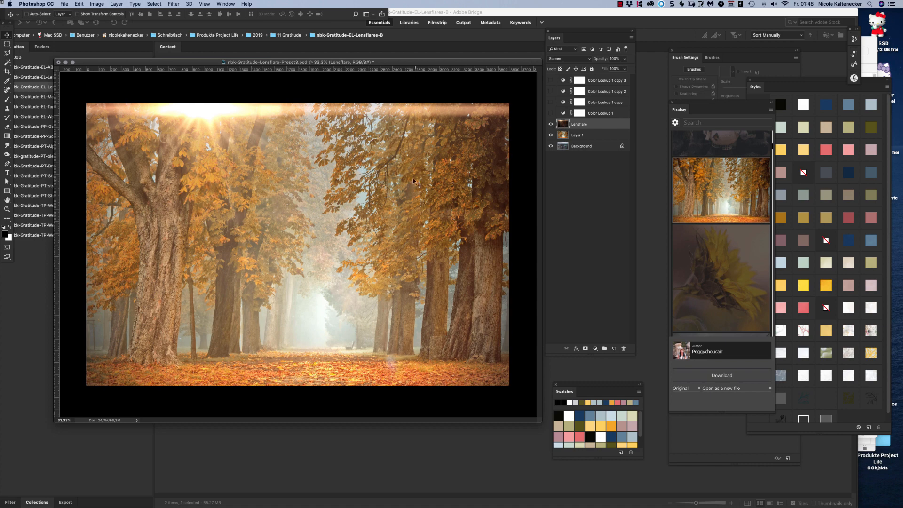
Shift the Lensflare layer slightly along the upper edge of the image with Free Transform.
key("super+t")
mouse_move(403, 128)
left_mouse_down()
mouse_move(412, 209)
mouse_move(414, 169)
mouse_move(508, 138)
mouse_move(387, 137)
mouse_move(408, 135)
left_mouse_up()
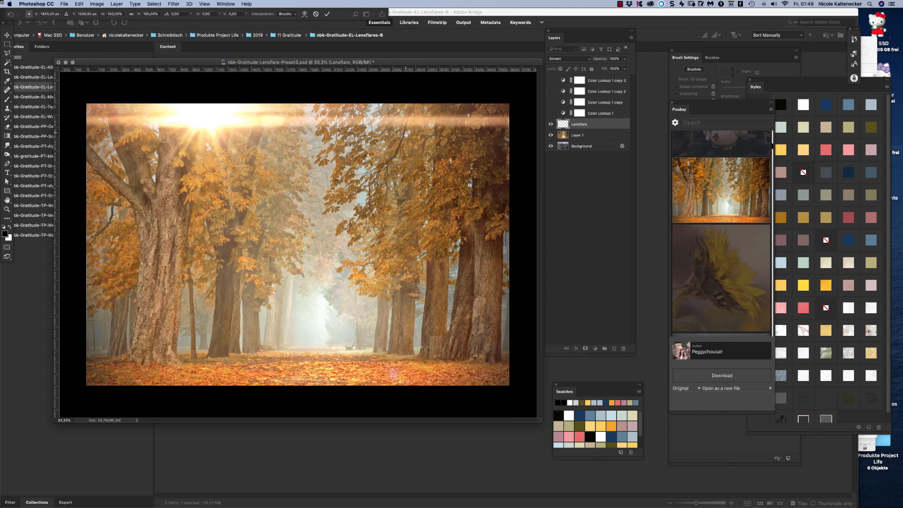
key("Return")
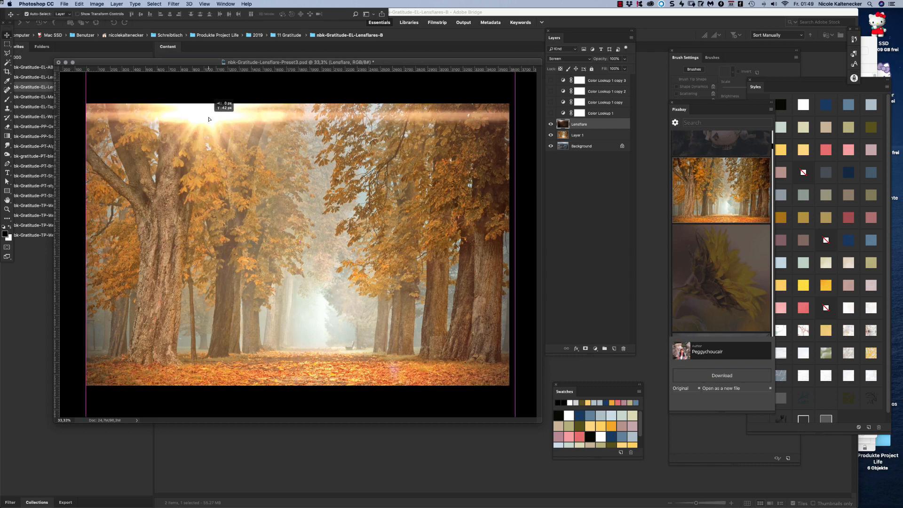
Delete the resized forest photo layer from the preset document.
left_click(590, 138)
key("super+t")
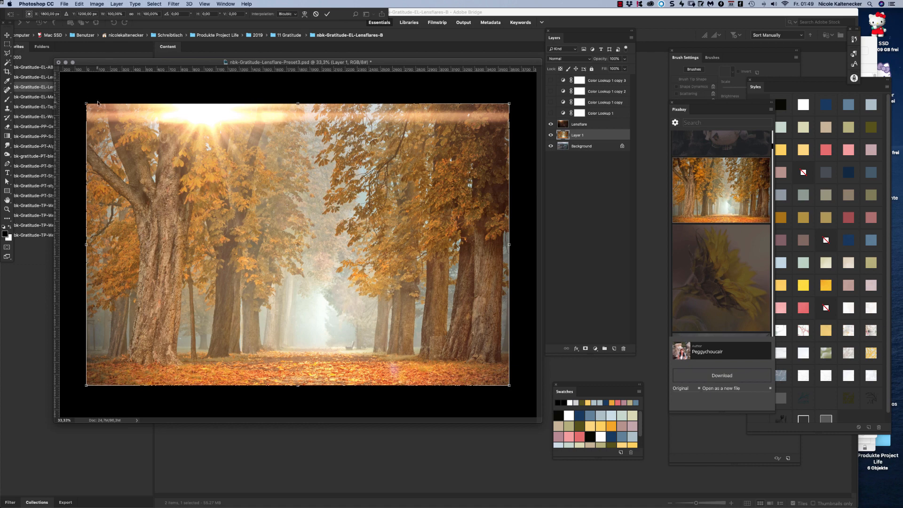
key("Escape")
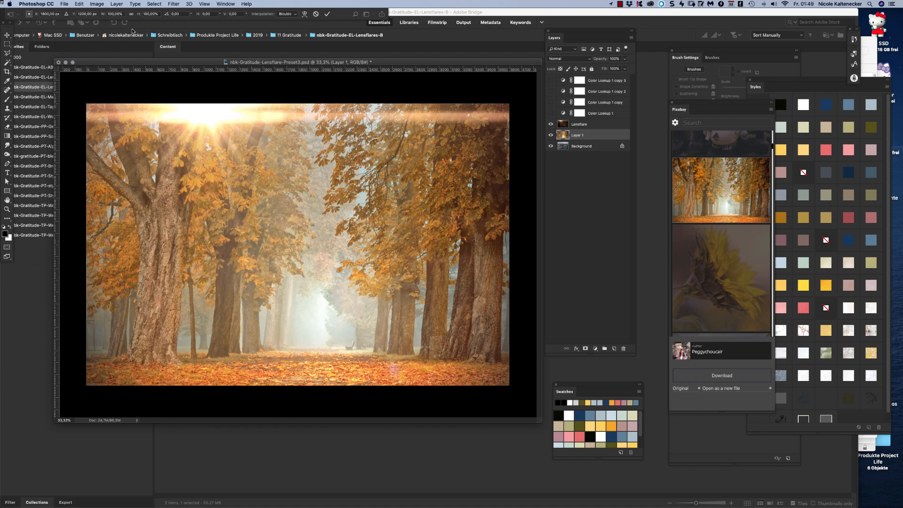
key("BackSpace")
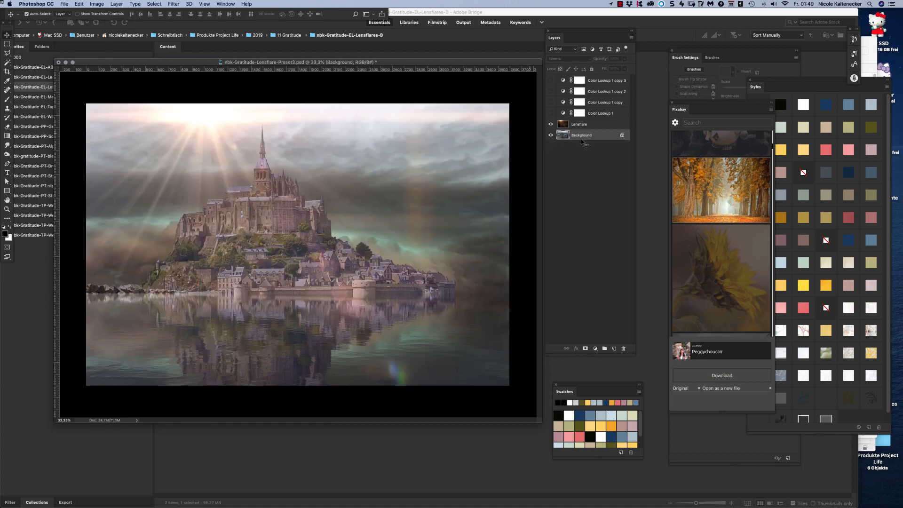
Open the autumn forest photo from Pixabay again as a new file at original size.
left_click_drag(430, 64, 473, 64)
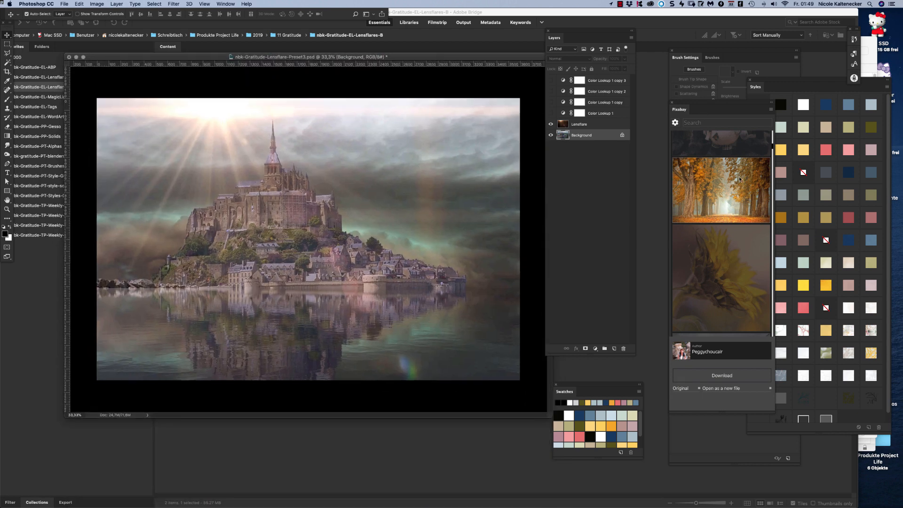
left_click(738, 190)
left_click(732, 232)
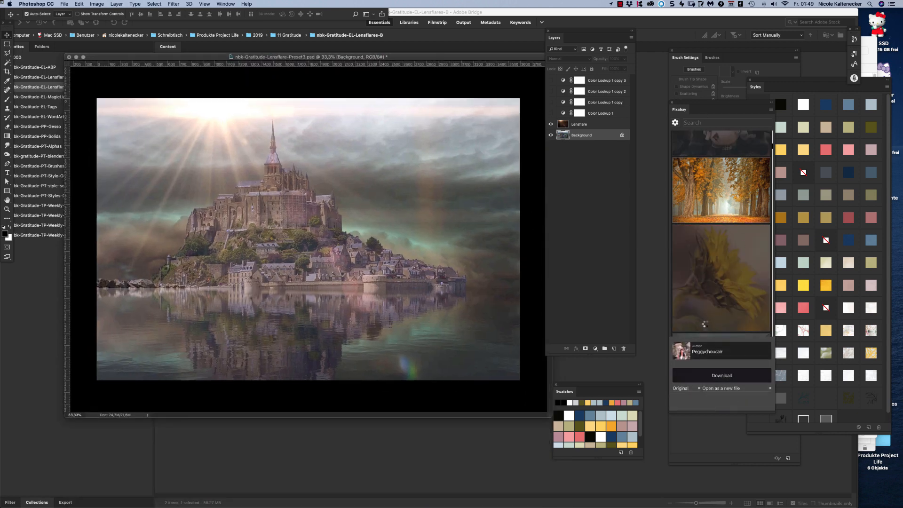
Copy the whole full-size forest photo, close its file, and paste it above the Background layer of the preset document.
key("super+a")
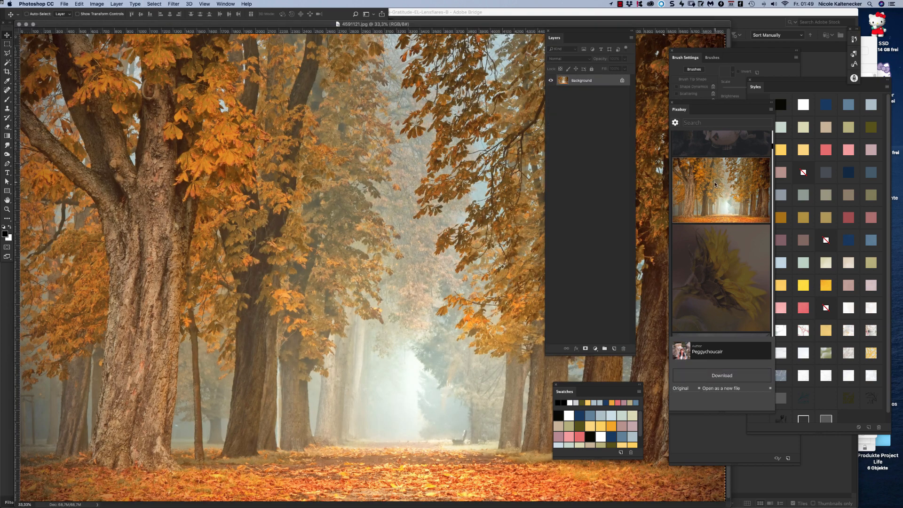
key("super+c")
key("super+w")
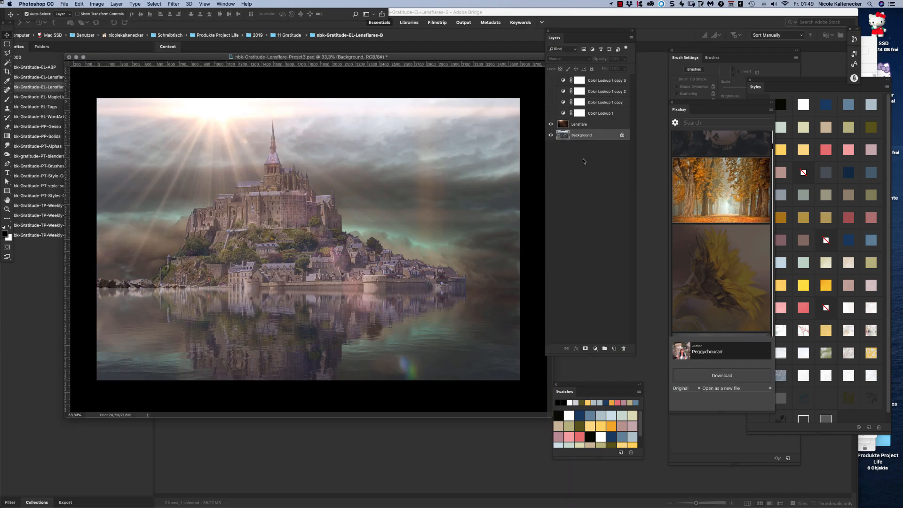
key("super+v")
Reposition the full-size forest photo with Free Transform so its lower edge aligns with the canvas bottom and the large trunks show.
key("super+t")
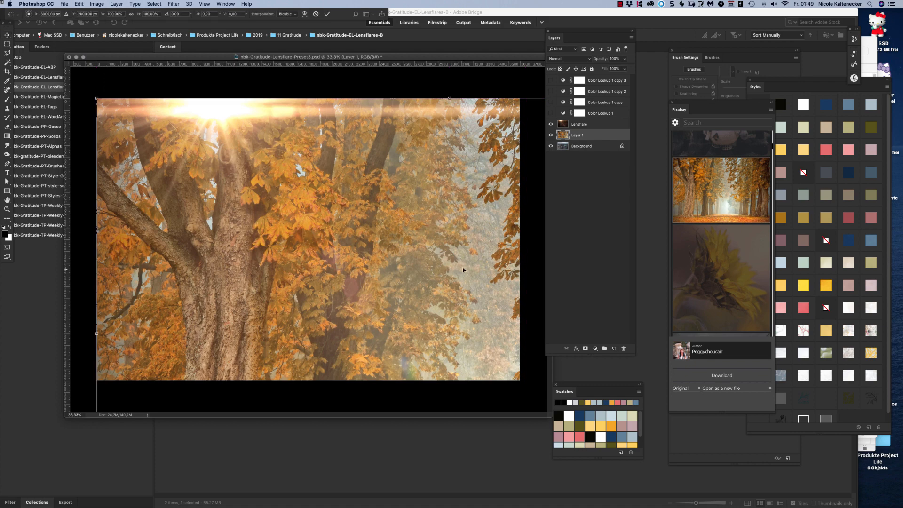
left_click_drag(463, 270, 242, 67)
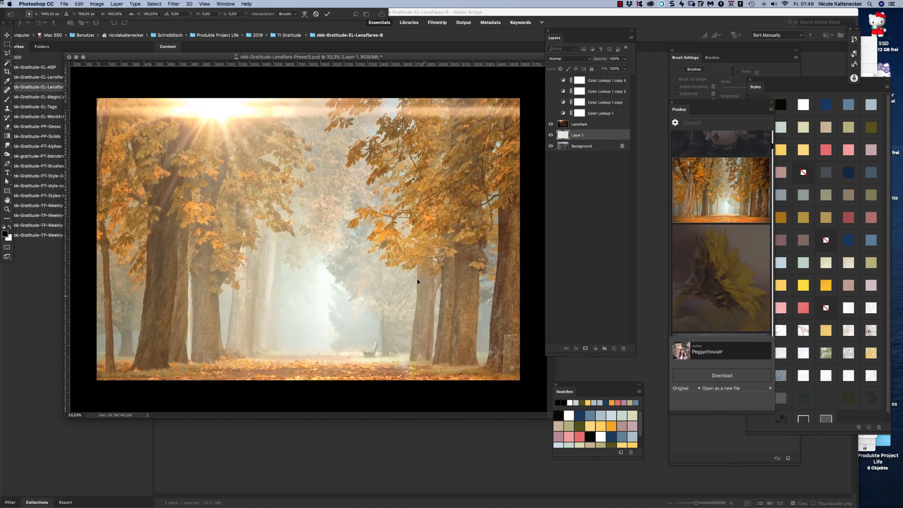
left_click_drag(417, 281, 312, 262)
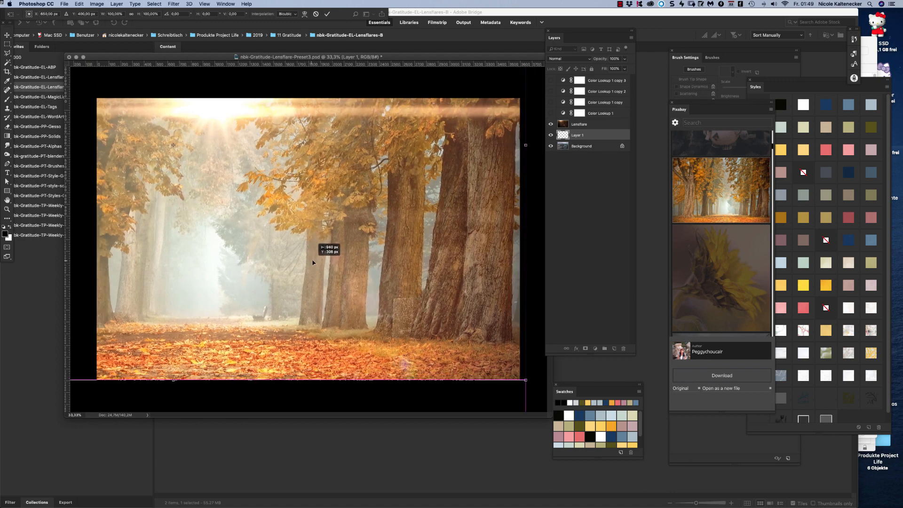
key("Return")
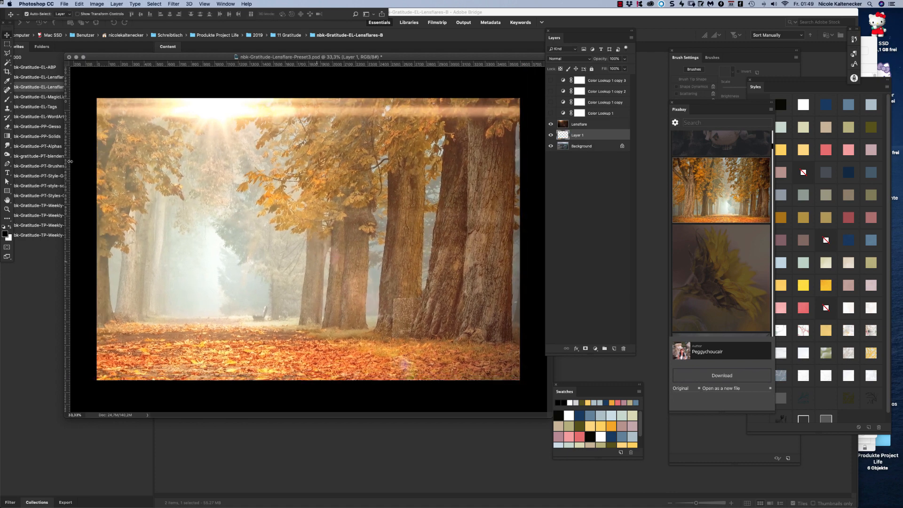
Preview the four Color Lookup adjustments stacked over the forest photo in a larger document window, and hide them all again.
left_click_drag(548, 414, 573, 478)
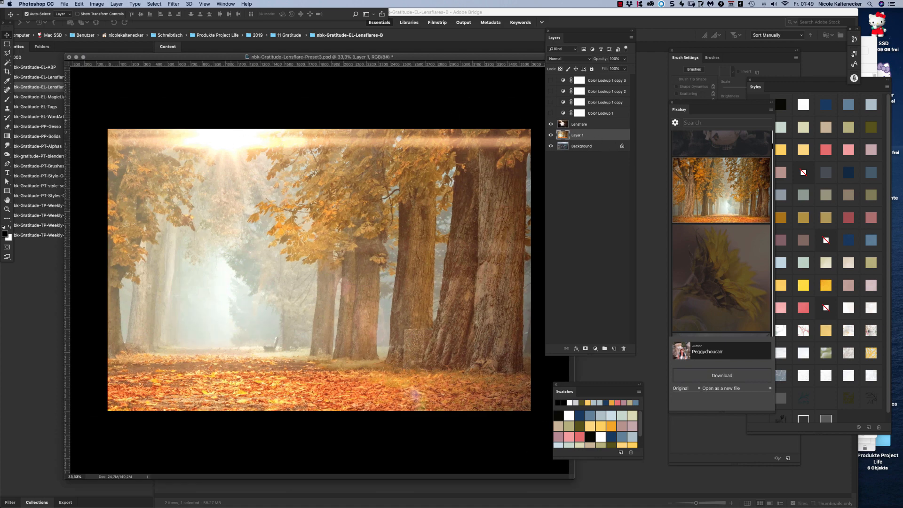
left_click(551, 113)
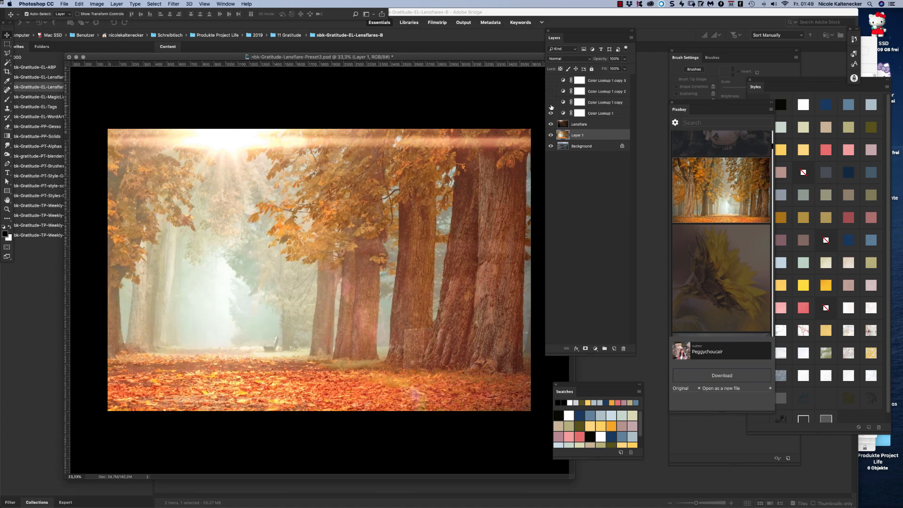
left_click(551, 103)
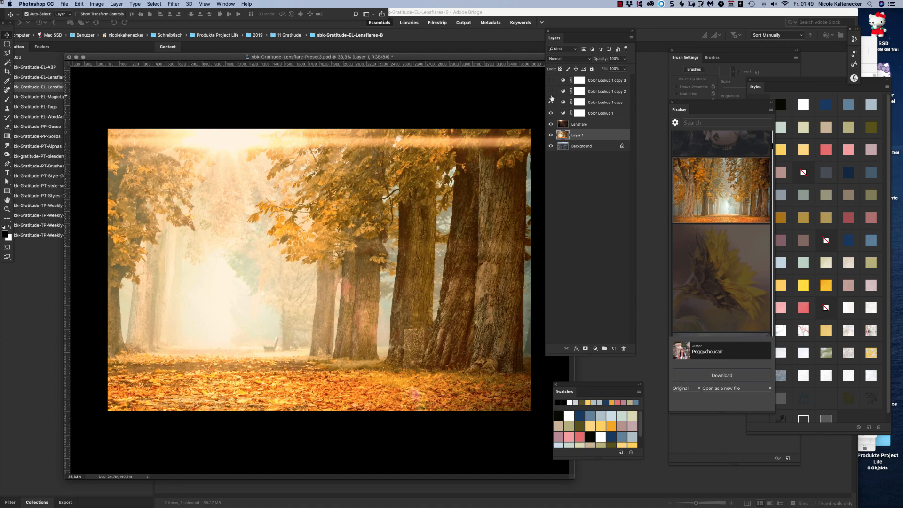
left_click(551, 95)
left_click(551, 92)
left_click(552, 81)
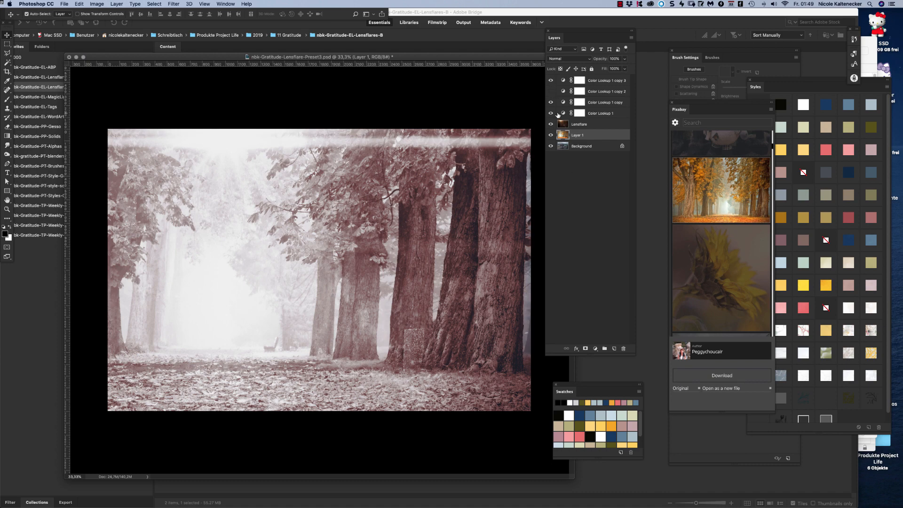
left_click_drag(551, 80, 552, 111)
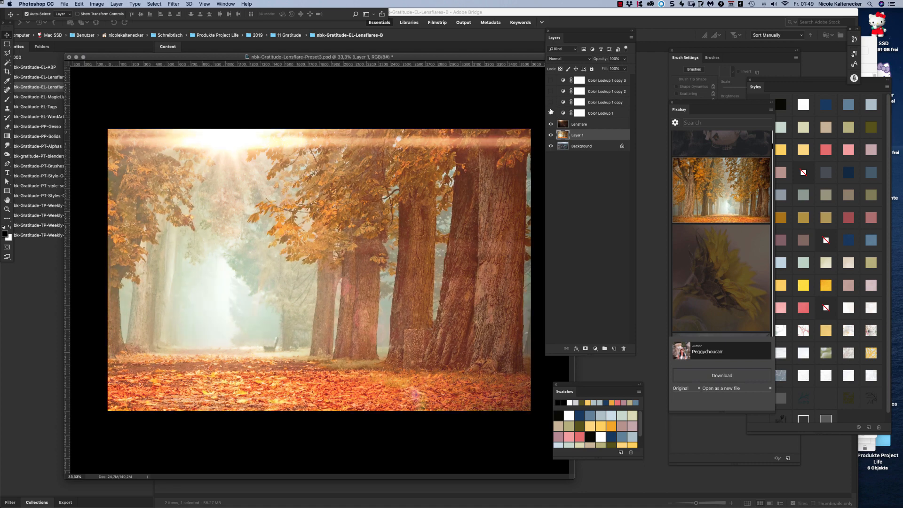
Compare Color Lookup 1 and its first copy individually on the forest photo, and show Color Lookup 1 copy 2 and copy 3.
left_click(552, 113)
left_click(552, 113)
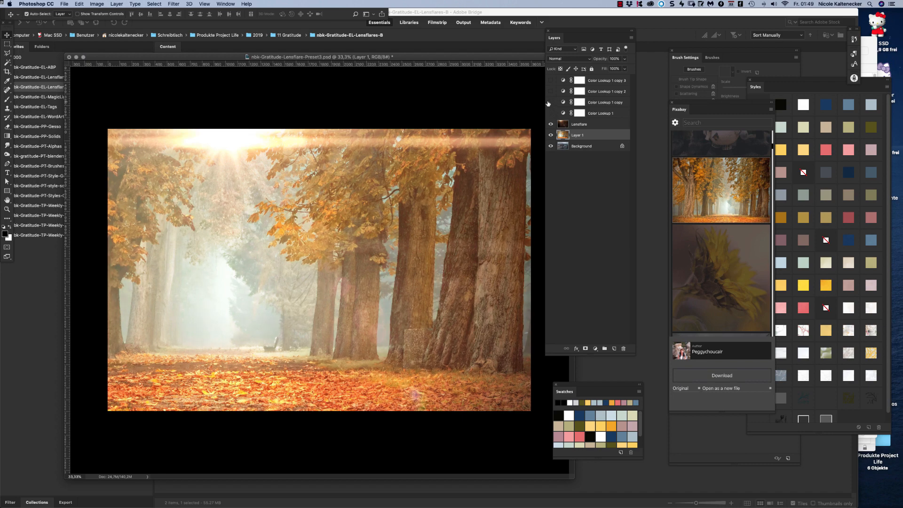
left_click(550, 103)
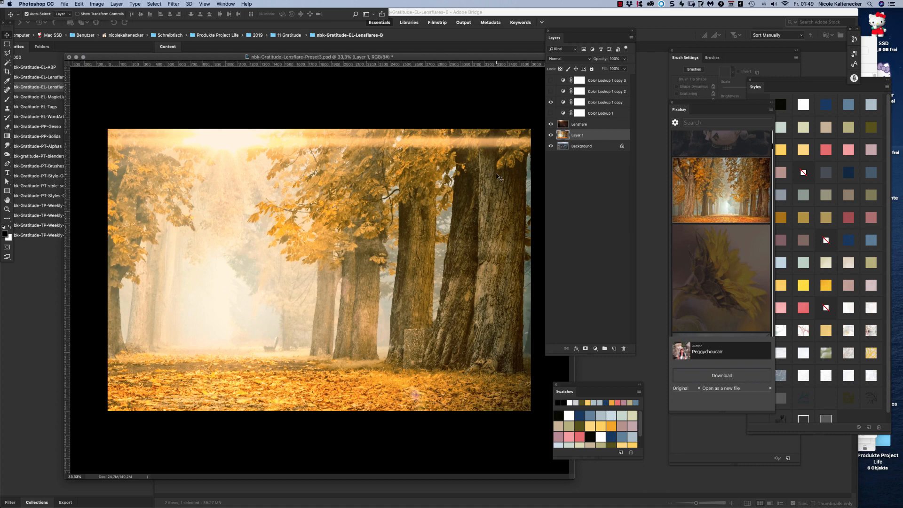
left_click(550, 102)
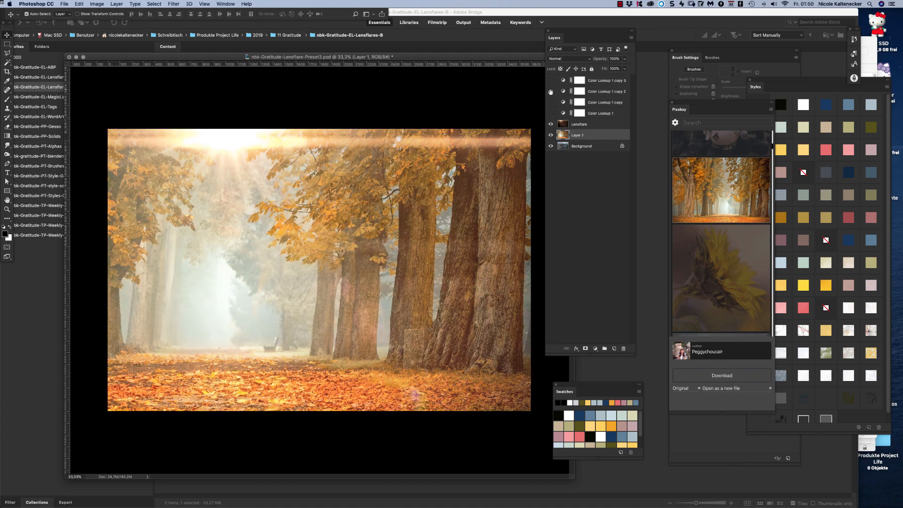
left_click(551, 92)
left_click(552, 86)
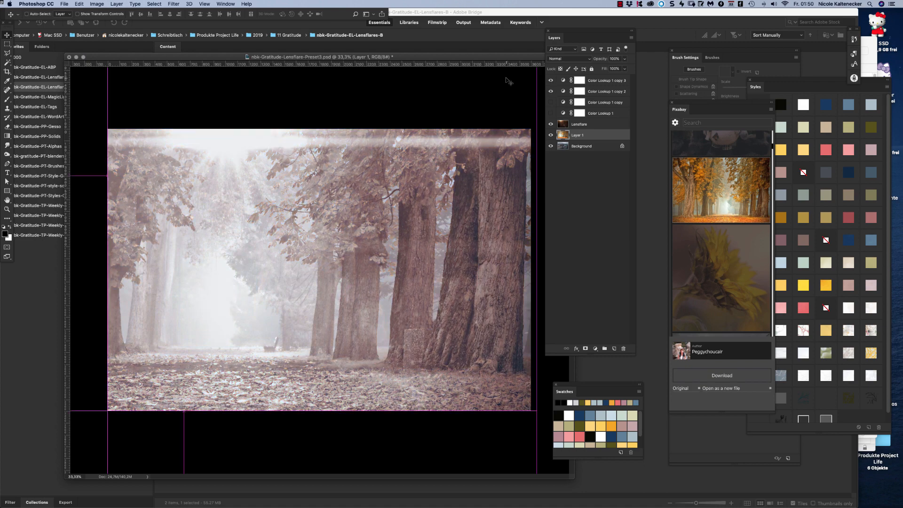
Switch to Adobe Bridge, open nbk-Gratitude-Lensflare-Preset4.psd in Photoshop, and place its window over the Preset3 document.
left_click_drag(503, 57, 459, 93)
left_click(507, 163)
key("super+Tab")
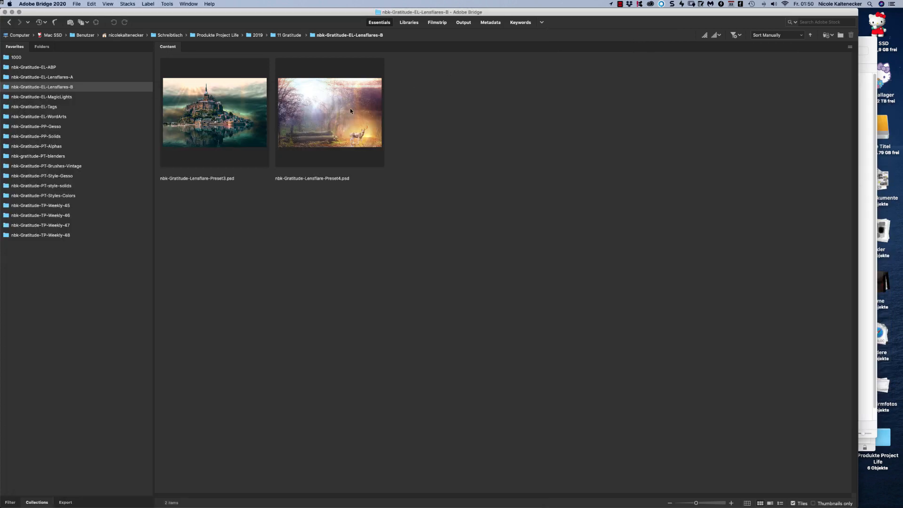
double_click(350, 108)
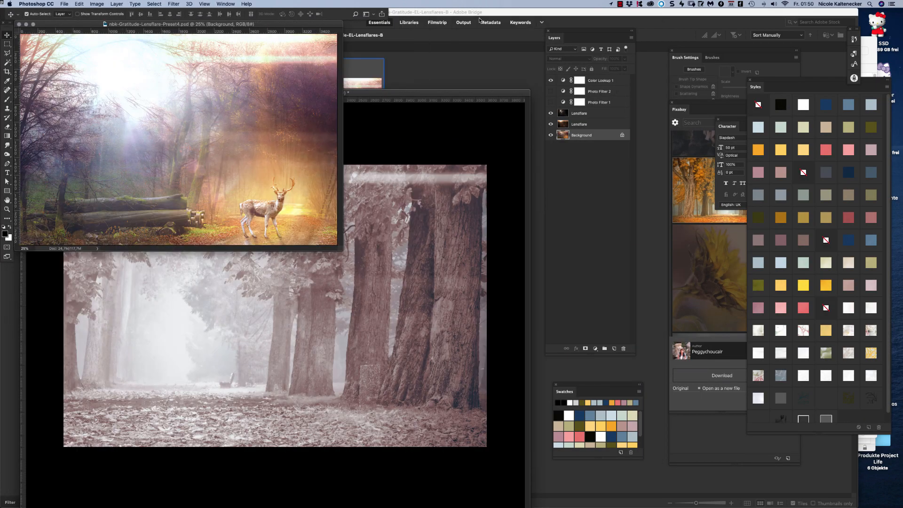
left_click_drag(302, 24, 448, 126)
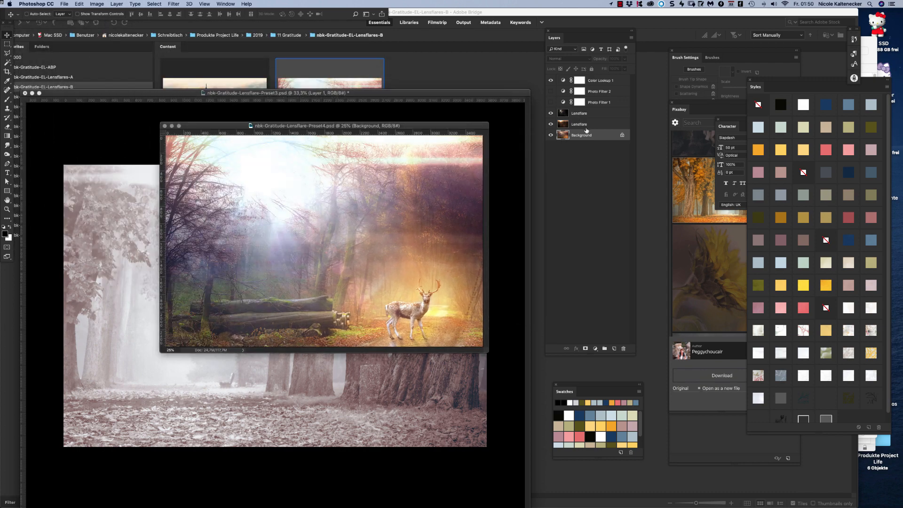
Copy the forest photo layer from the Preset3 document into the Preset4 document, directly above its Background layer.
left_click(333, 392)
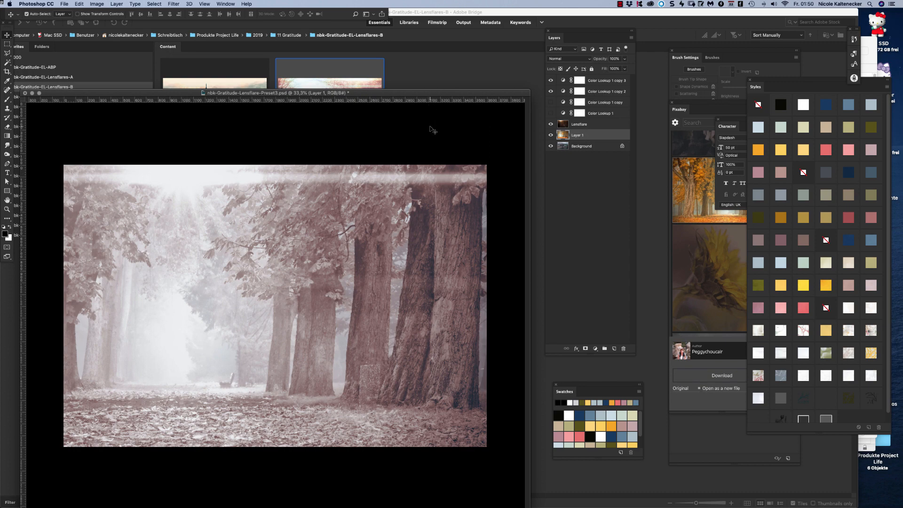
left_click_drag(491, 94, 445, 205)
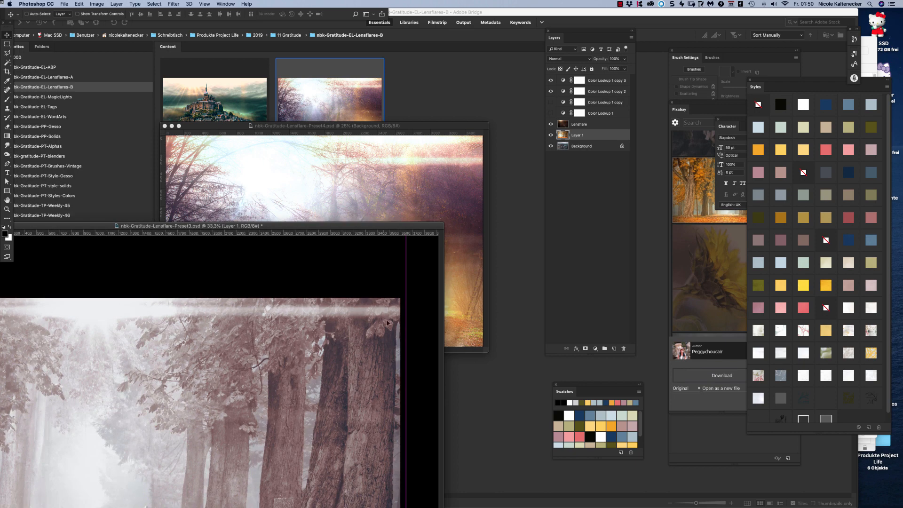
left_click(445, 204)
left_click_drag(291, 227, 384, 248)
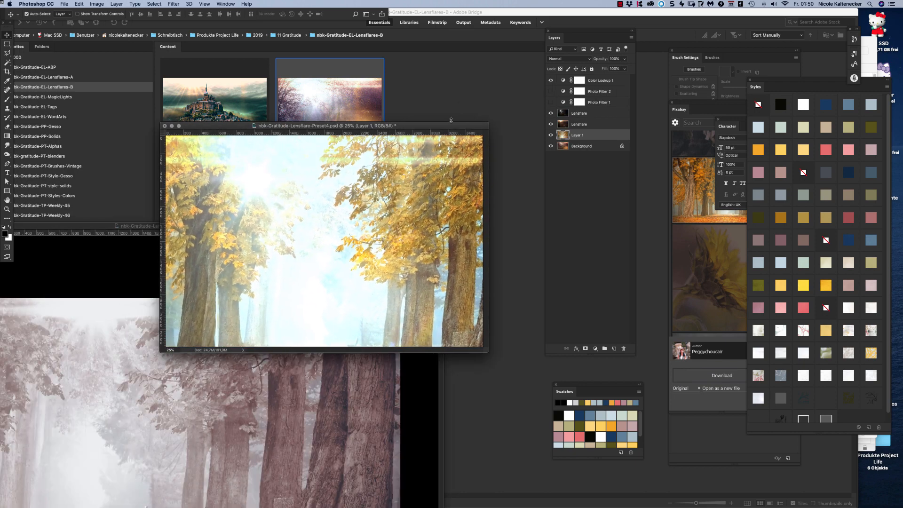
Reduce the Preset3 document to 16.67% and set it aside, and enlarge the Preset4 window beyond its canvas.
left_click_drag(451, 125, 464, 20)
left_click(411, 278)
key("super+0")
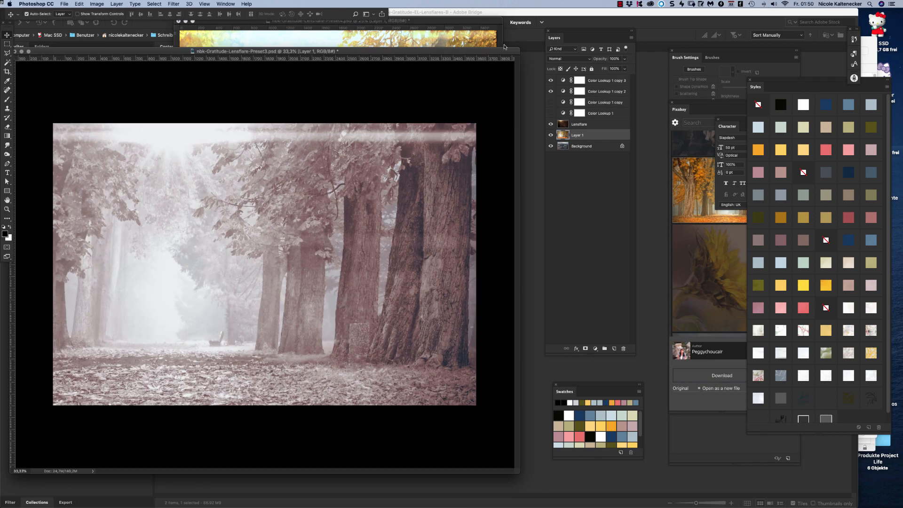
key("super+minus")
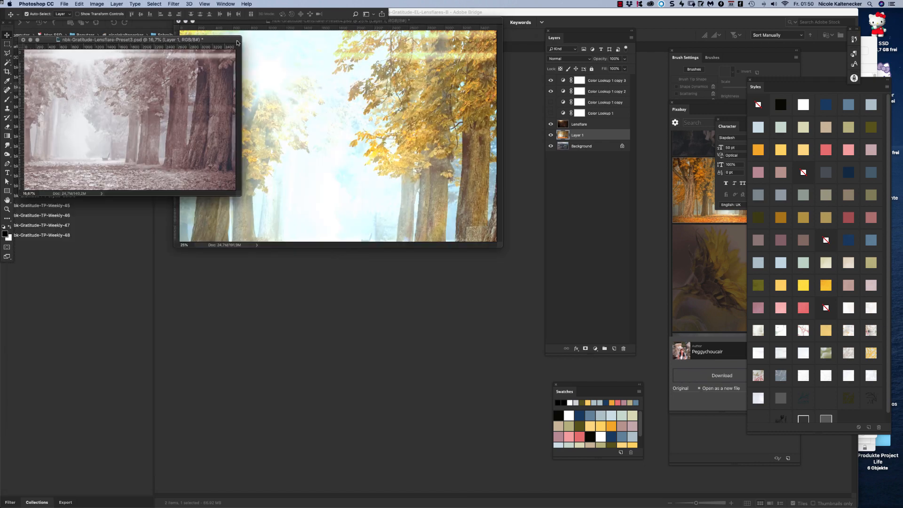
left_click_drag(238, 43, 358, 347)
left_click_drag(501, 248, 575, 413)
Reposition the forest photo in Preset4 with Free Transform so the large trunks and leaf-covered ground fill the canvas.
key("super+t")
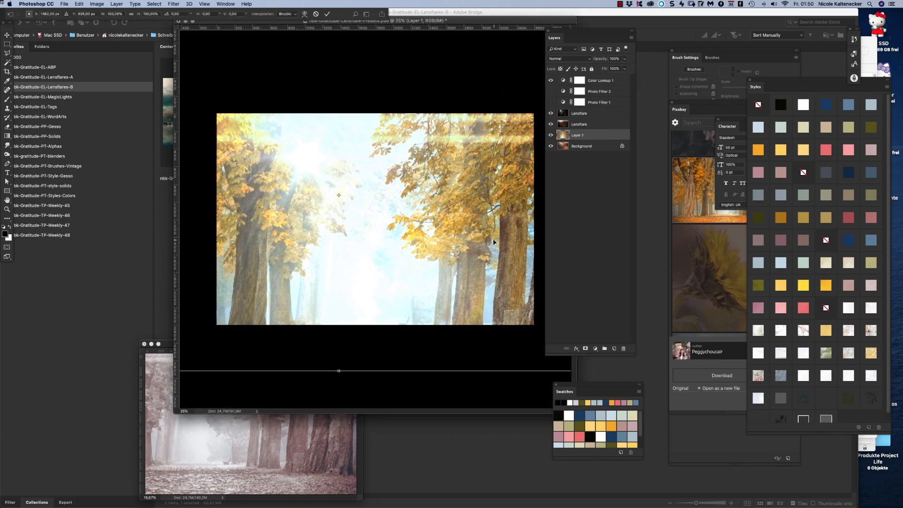
left_click_drag(499, 248, 442, 220)
key("Escape")
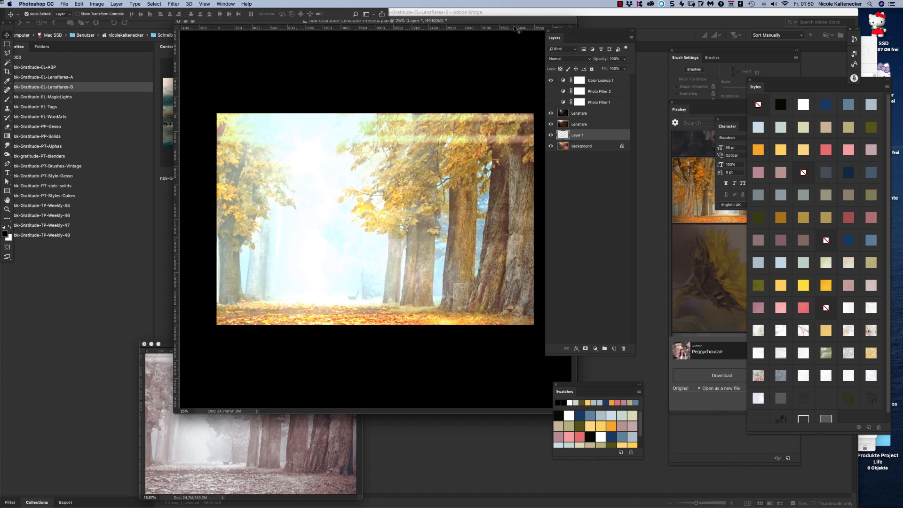
left_click_drag(532, 21, 451, 22)
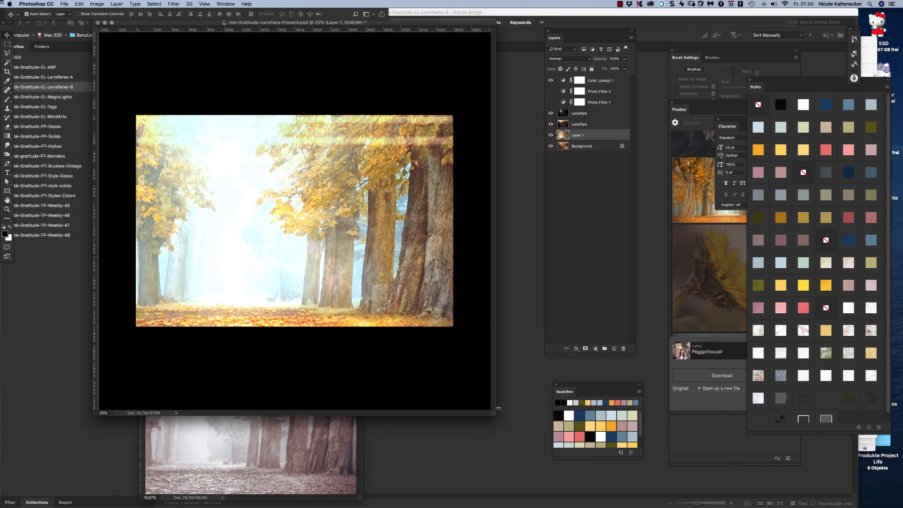
left_click_drag(496, 414, 541, 452)
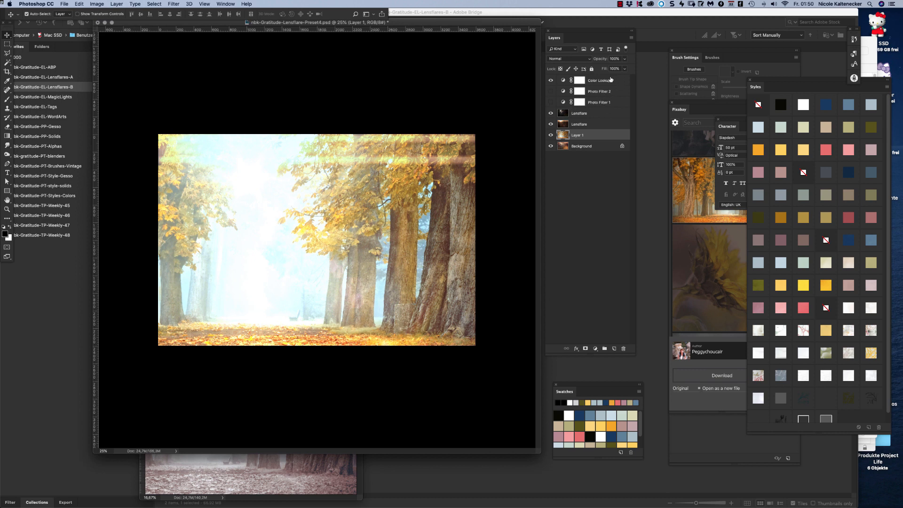
Hide Color Lookup 1 in Preset4 and compare the forest photo with the two Lensflare layers hidden and shown.
left_click(550, 82)
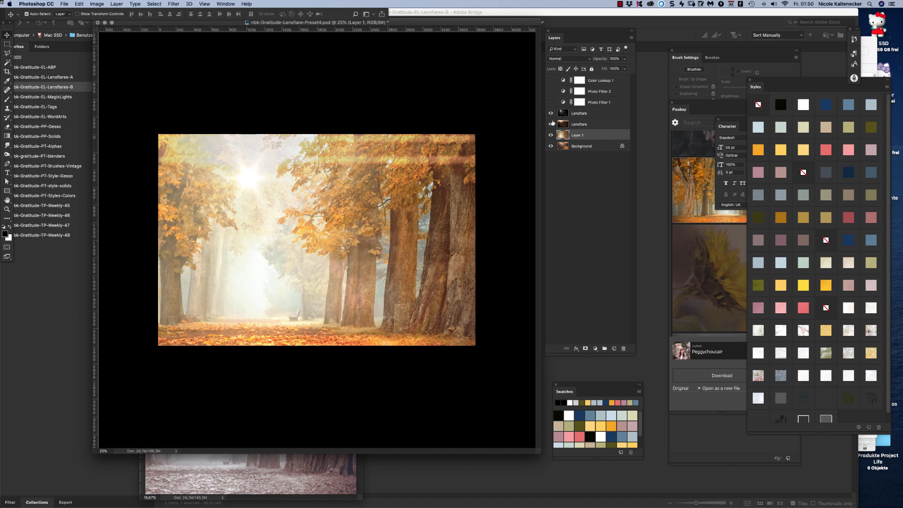
left_click(551, 113)
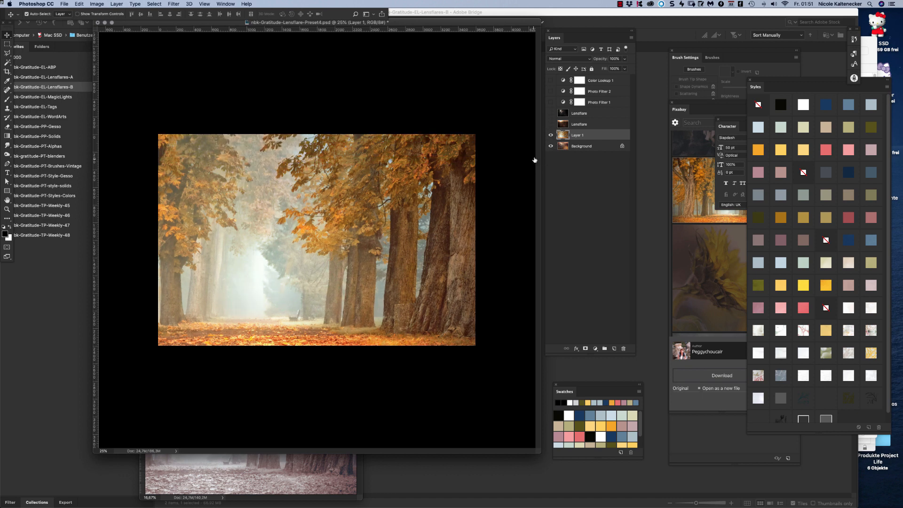
left_click(551, 124)
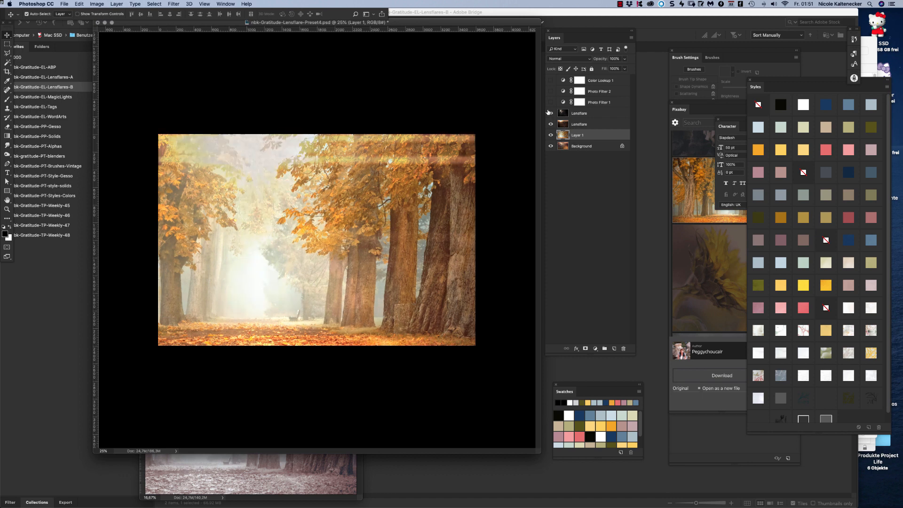
left_click(551, 114)
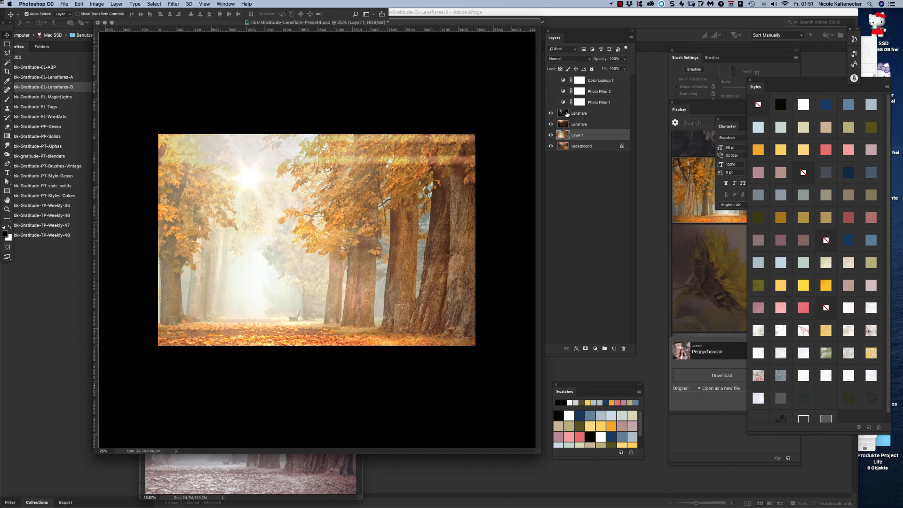
Hide the lower Lensflare layer and move the upper one so its star sits over the bright path between the trees.
left_click(551, 125)
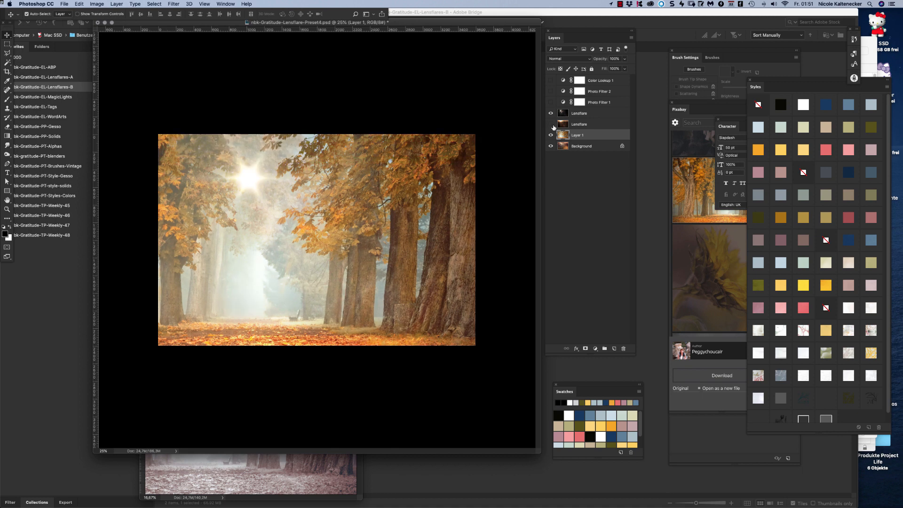
left_click(584, 117)
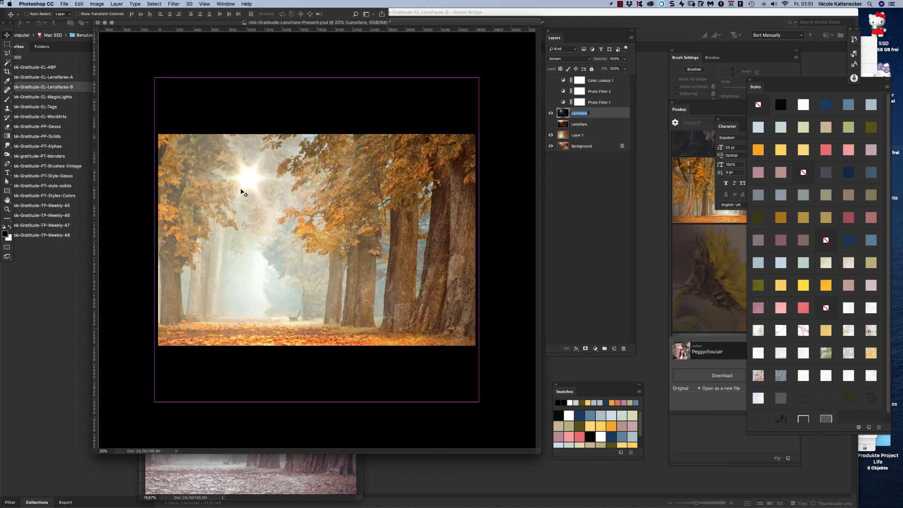
left_click_drag(258, 181, 248, 250)
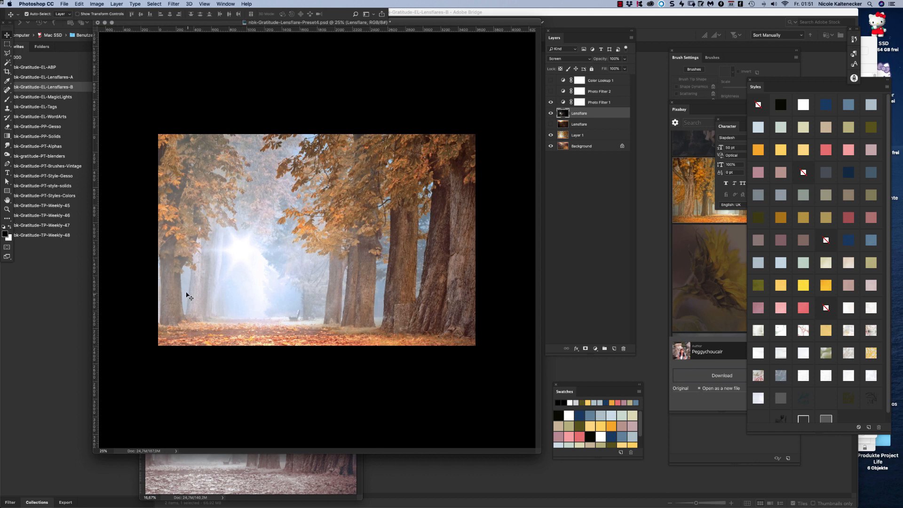
Compare Photo Filter 1, Photo Filter 2 and Color Lookup 1 on the forest photo, leaving only Photo Filter 1 shown.
left_click(552, 102)
left_click(551, 102)
left_click(551, 91)
left_click(551, 102)
left_click(551, 102)
left_click(551, 80)
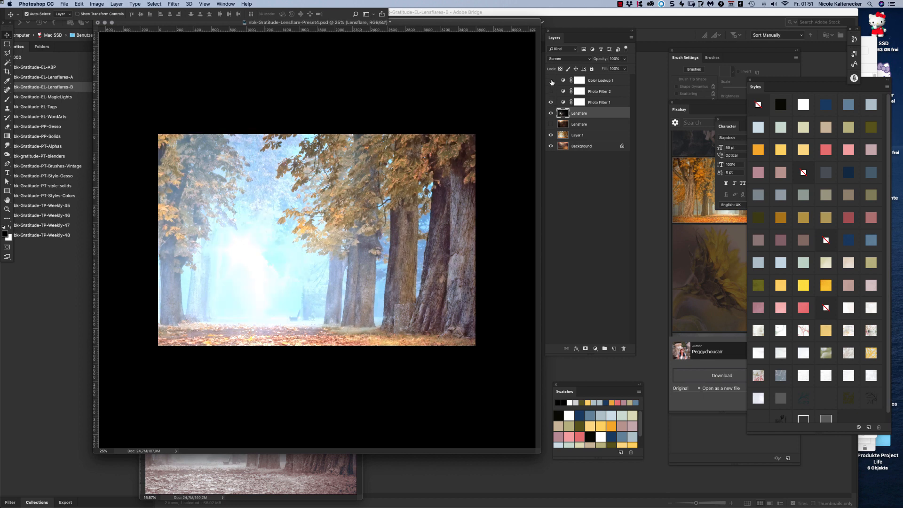
left_click(551, 81)
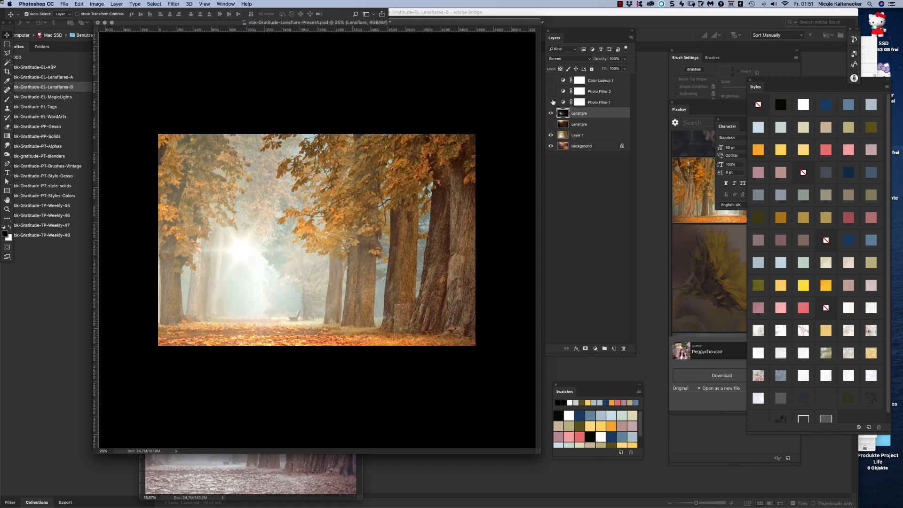
left_click(551, 102)
Open the properties of Photo Filter 1 and change its filter to Red.
double_click(563, 103)
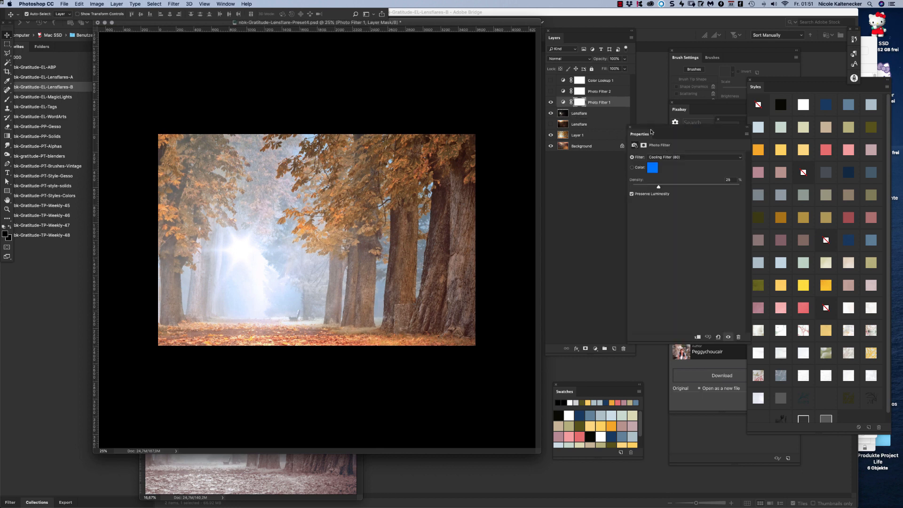
left_click_drag(651, 133, 596, 134)
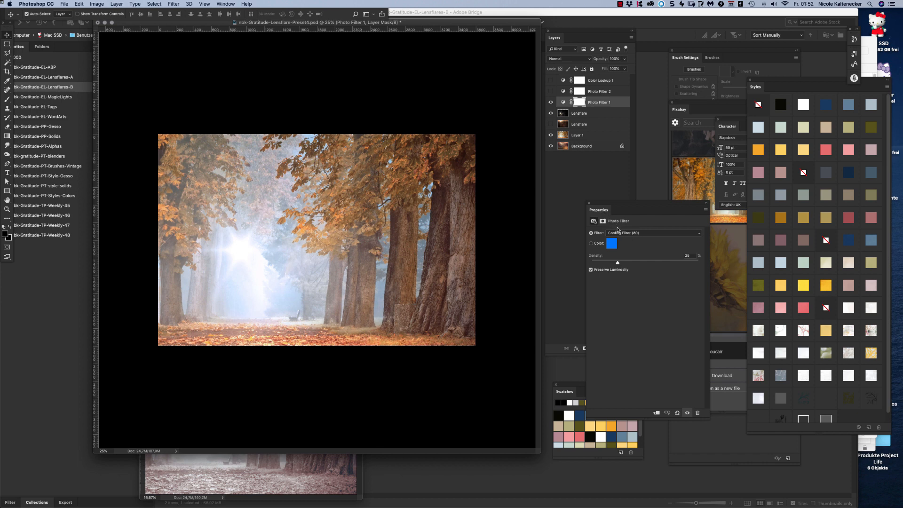
left_click_drag(611, 215, 586, 186)
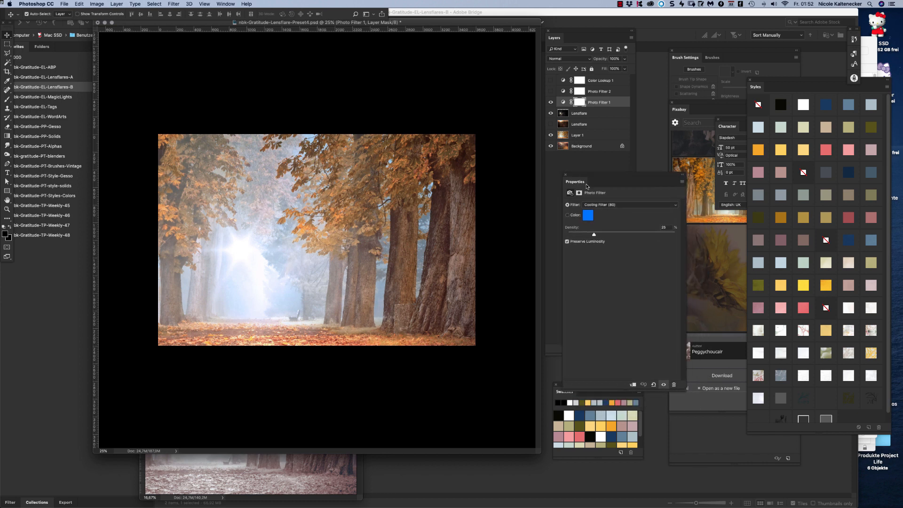
left_click(604, 207)
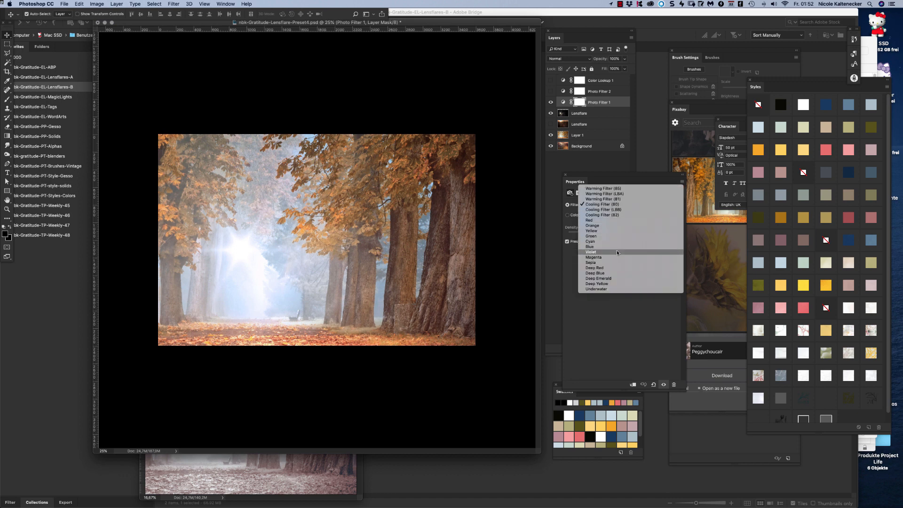
left_click(623, 219)
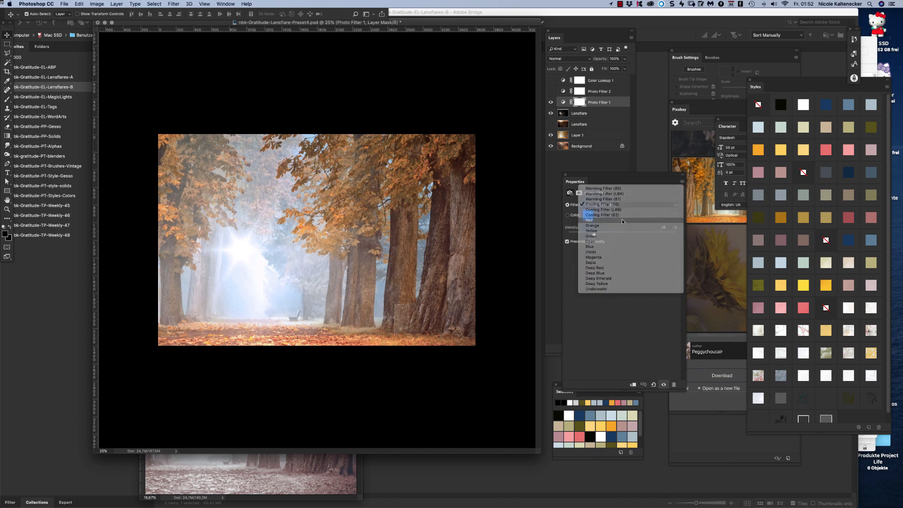
Change Photo Filter 1 to the Violet filter and set its density to 44%.
left_click(604, 203)
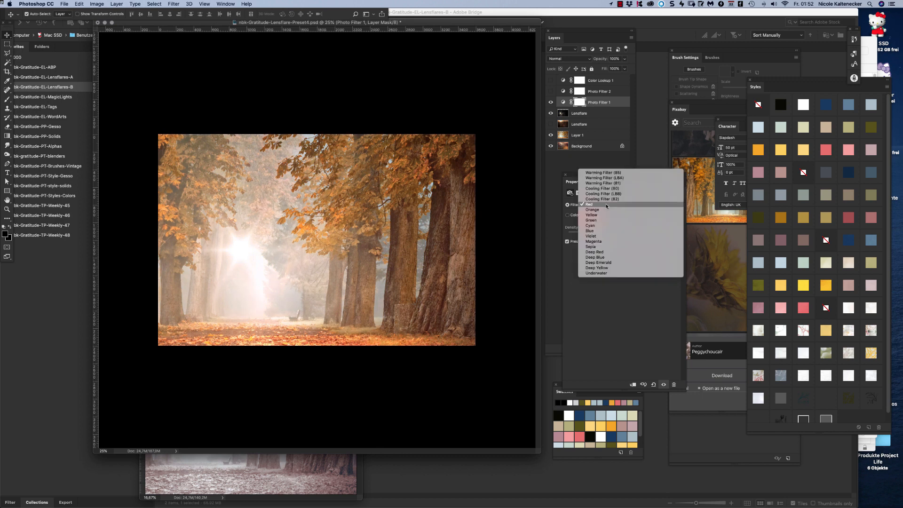
left_click(613, 234)
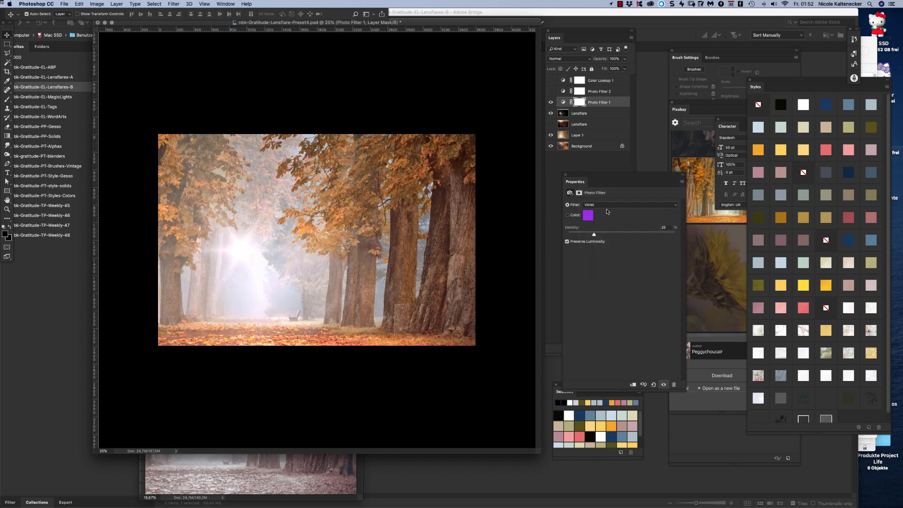
left_click_drag(595, 234, 614, 235)
Give Photo Filter 1 a custom near-black green color, raise its density to 100%, and close its properties.
left_click(588, 216)
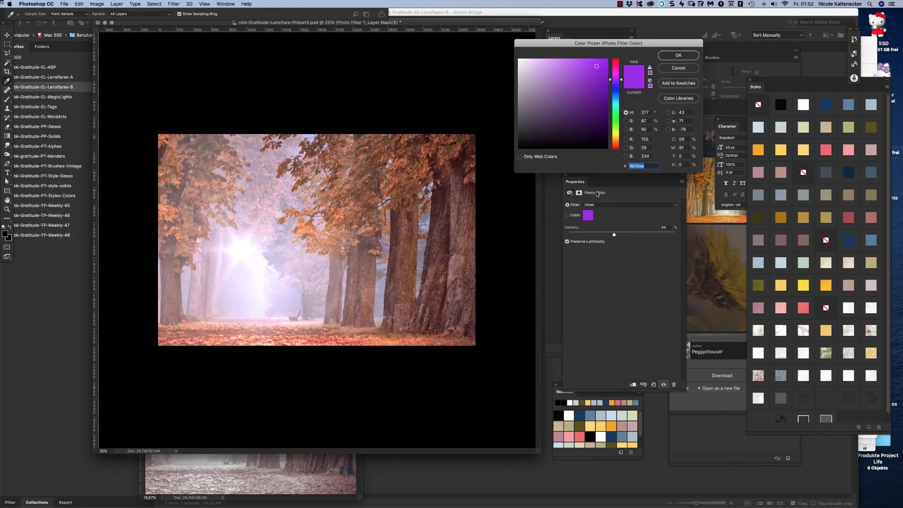
left_click(616, 116)
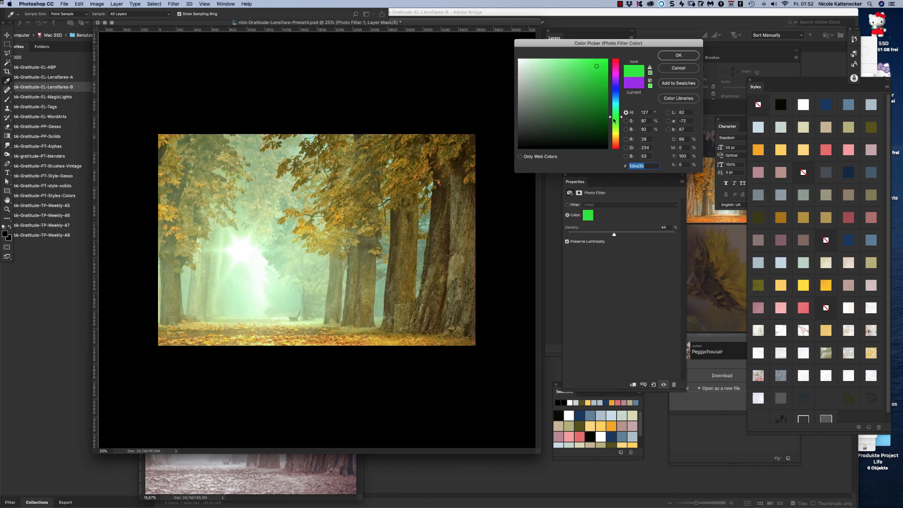
left_click(601, 123)
mouse_move(601, 123)
left_mouse_down()
mouse_move(586, 78)
mouse_move(537, 101)
mouse_move(523, 123)
mouse_move(532, 145)
mouse_move(565, 145)
left_mouse_up()
left_click(679, 55)
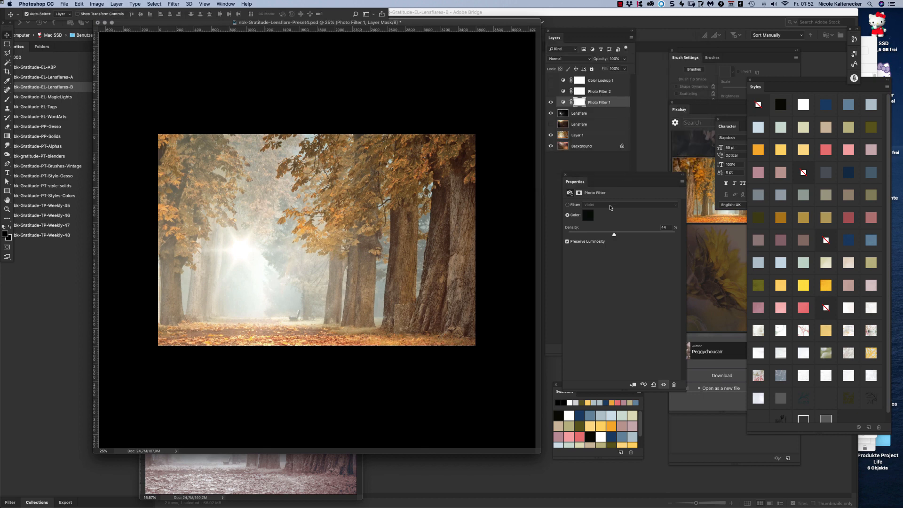
left_click_drag(613, 234, 679, 242)
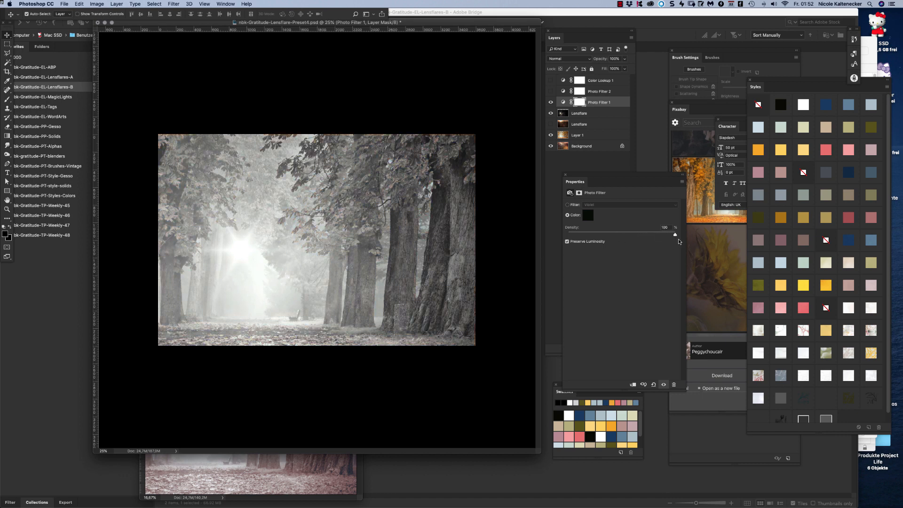
left_click(566, 174)
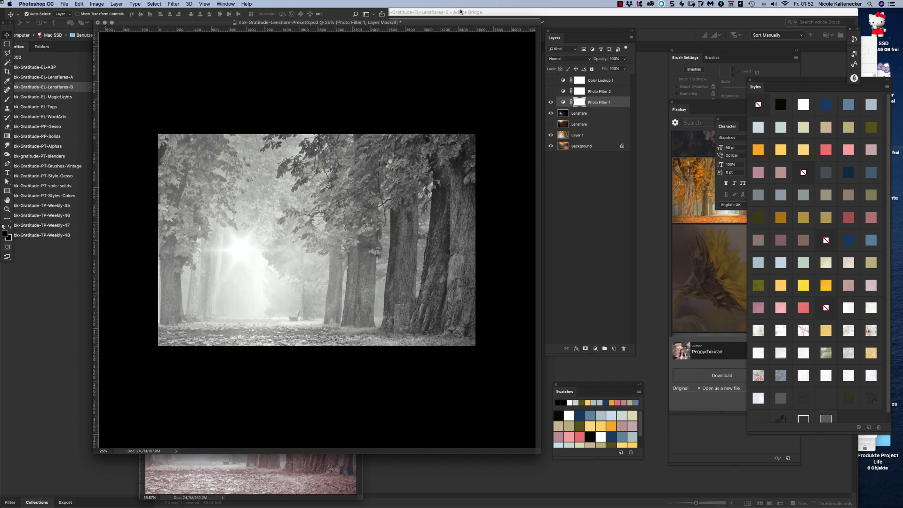
Hide Photo Filter 1, show Photo Filter 2 instead, and check its filter properties.
left_click(550, 102)
left_click(551, 92)
left_click(563, 92)
left_click(563, 91)
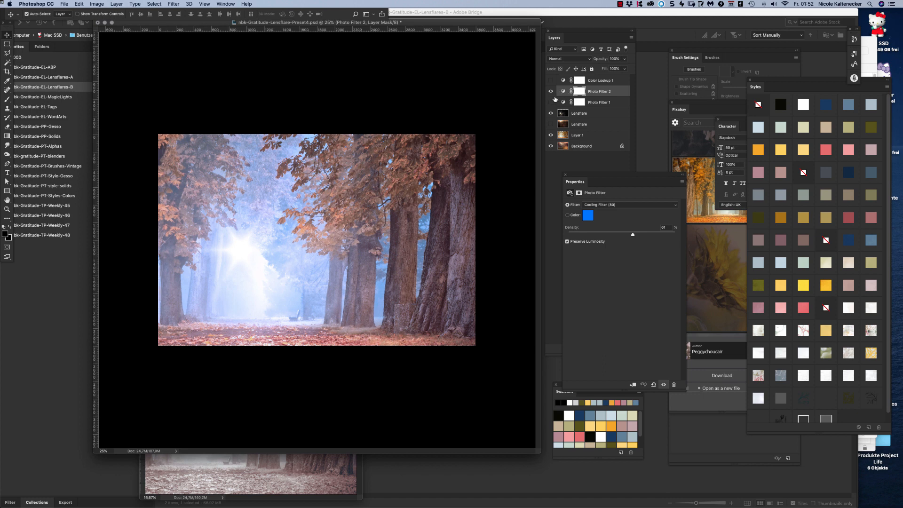
left_click(566, 175)
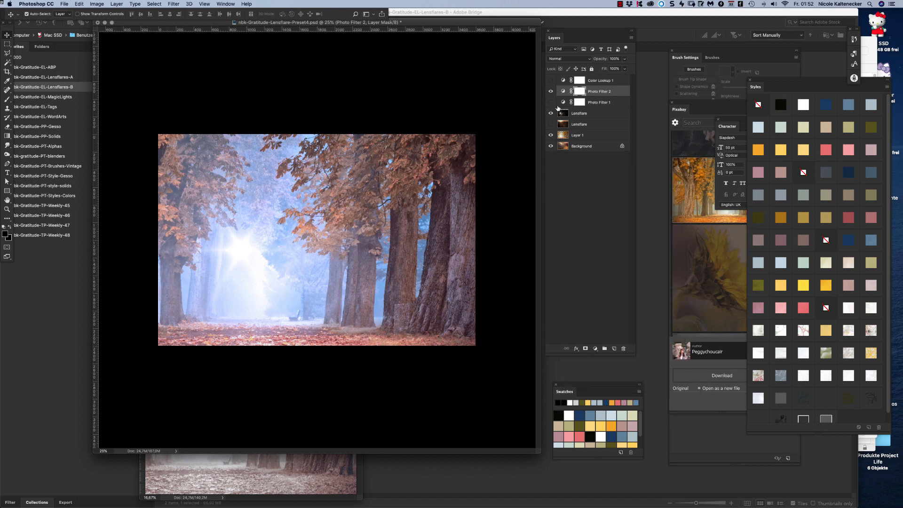
Hide Photo Filter 2, show Color Lookup 1, and set its 3DLUT file to HorrorBlue.3DL.
left_click(551, 92)
left_click(551, 81)
left_click(563, 80)
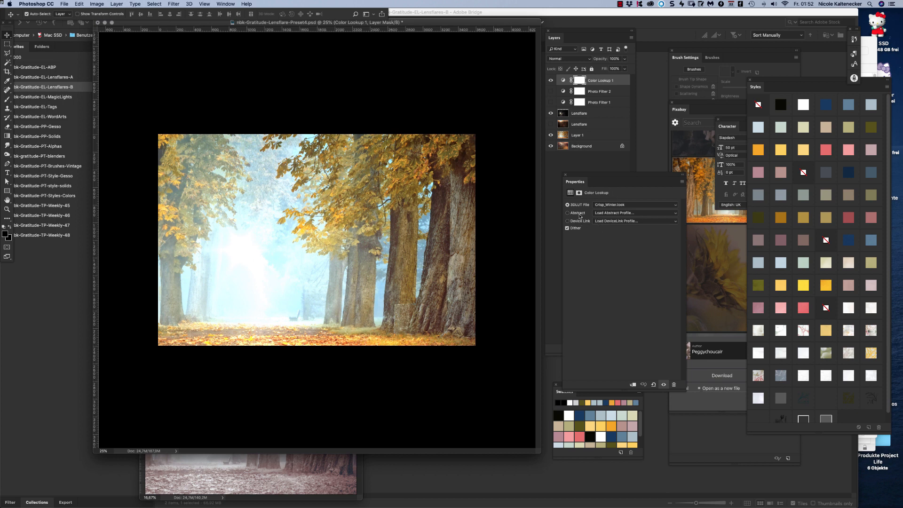
left_click(614, 203)
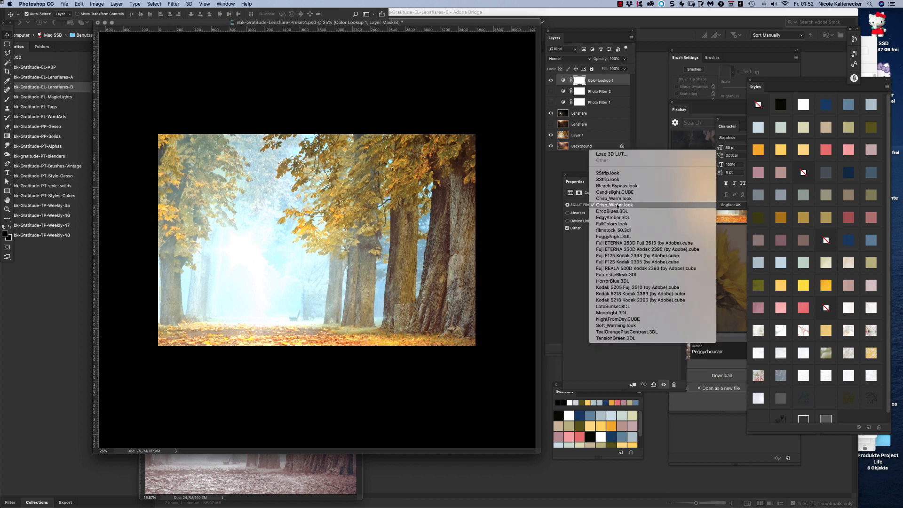
left_click(633, 281)
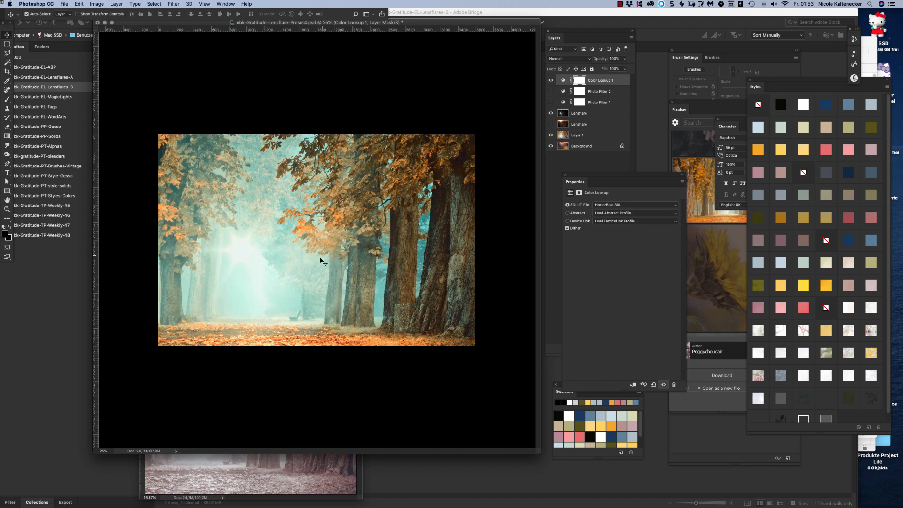
Change the 3DLUT file of Color Lookup 1 to FoggyNight.3DL and close its properties.
left_click(606, 204)
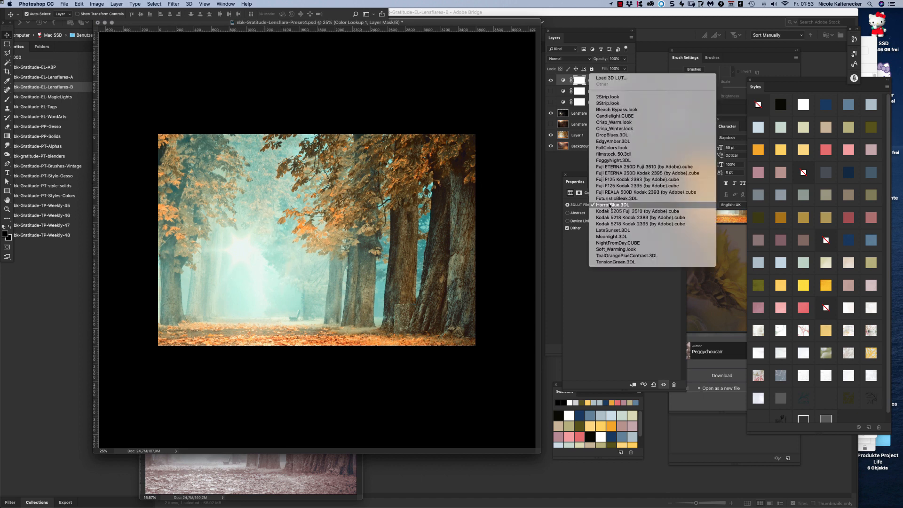
left_click(615, 162)
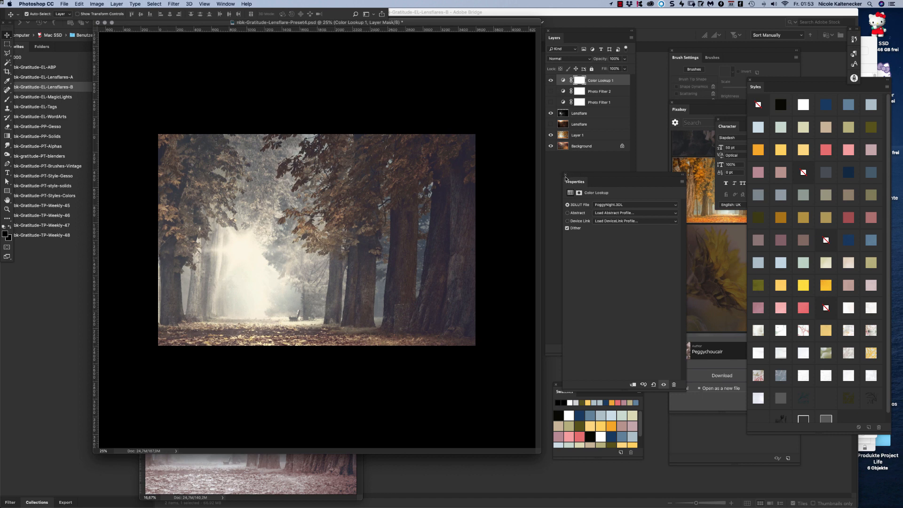
left_click(567, 176)
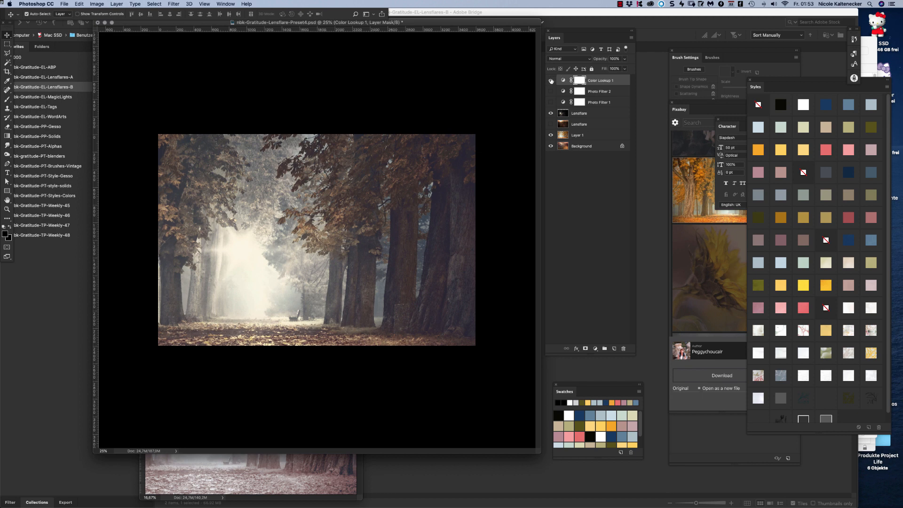
Compare the forest photo with Color Lookup 1 and the upper Lensflare layer hidden and shown, leaving both shown.
left_click(551, 81)
left_click(551, 114)
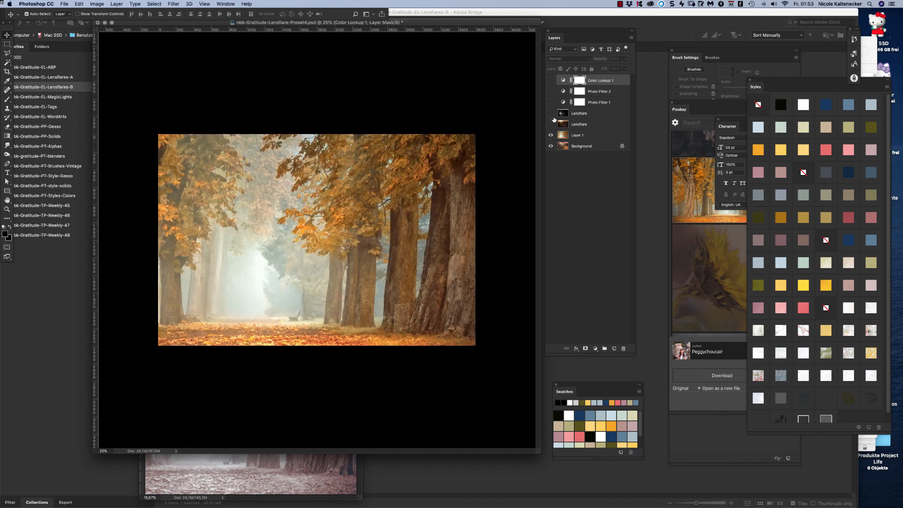
left_click(551, 114)
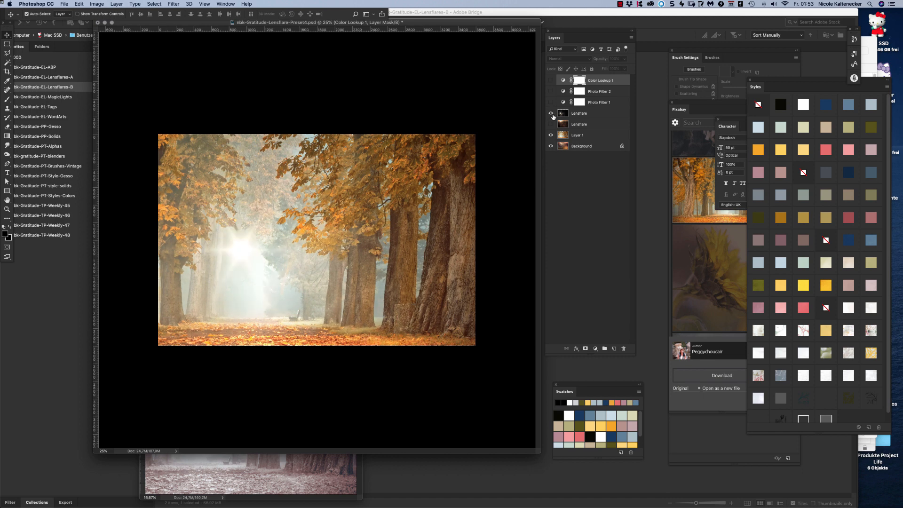
left_click(551, 80)
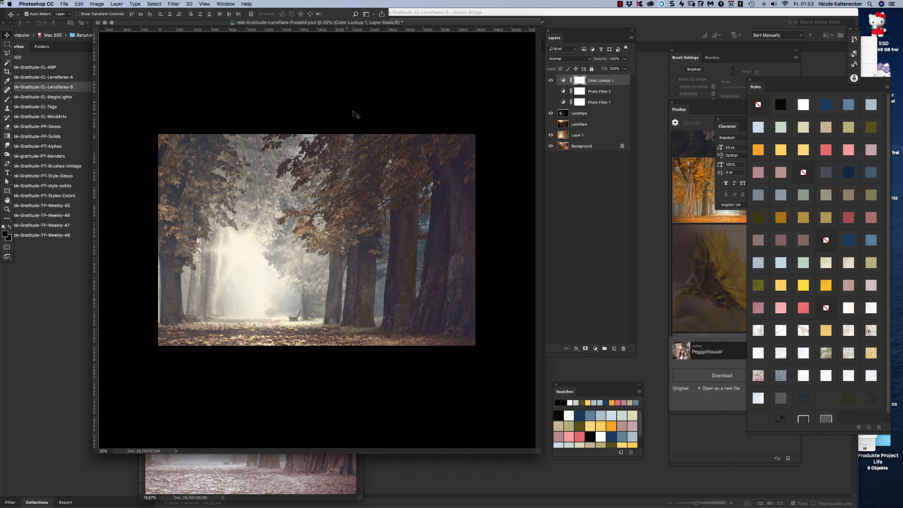
Close the Preset4 document without saving and quit Photoshop, discarding the changes to Preset3.
left_click_drag(465, 21, 464, 23)
key("super+w")
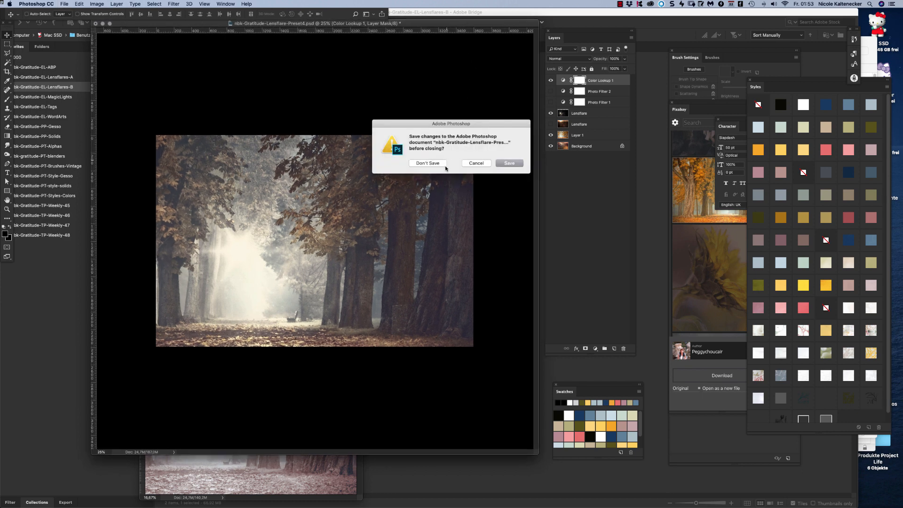
left_click(442, 167)
key("super+q")
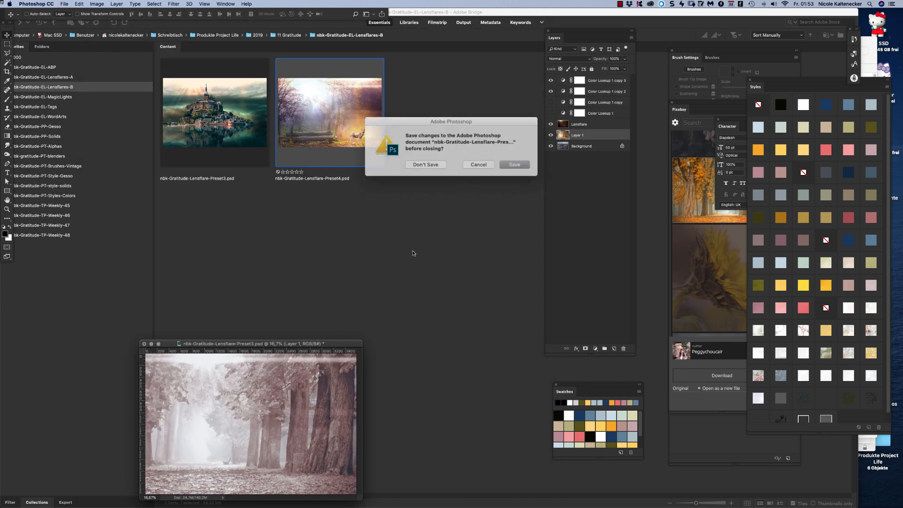
key("super+d")
Preview nbk-Gratitude-Lensflare-Preset3.psd and nbk-Gratitude-Lensflare-Preset4.psd full screen in Adobe Bridge.
left_click(270, 122)
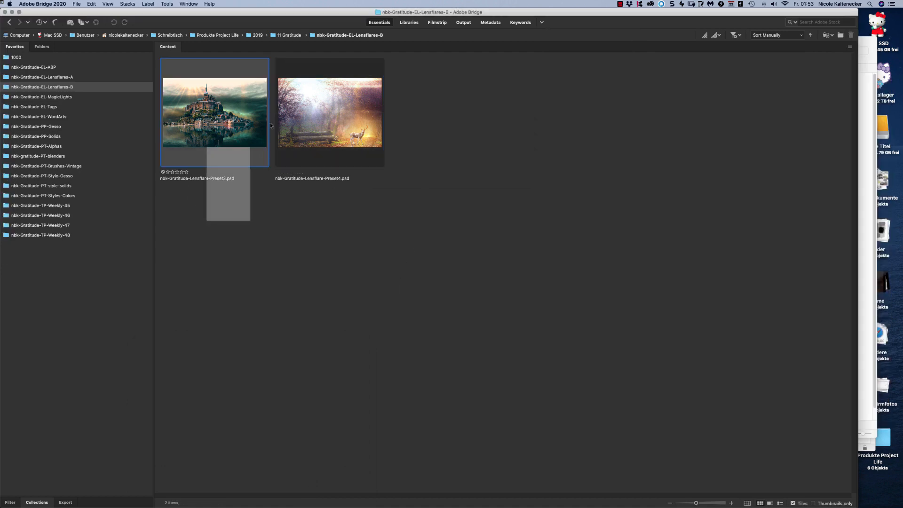
key("space")
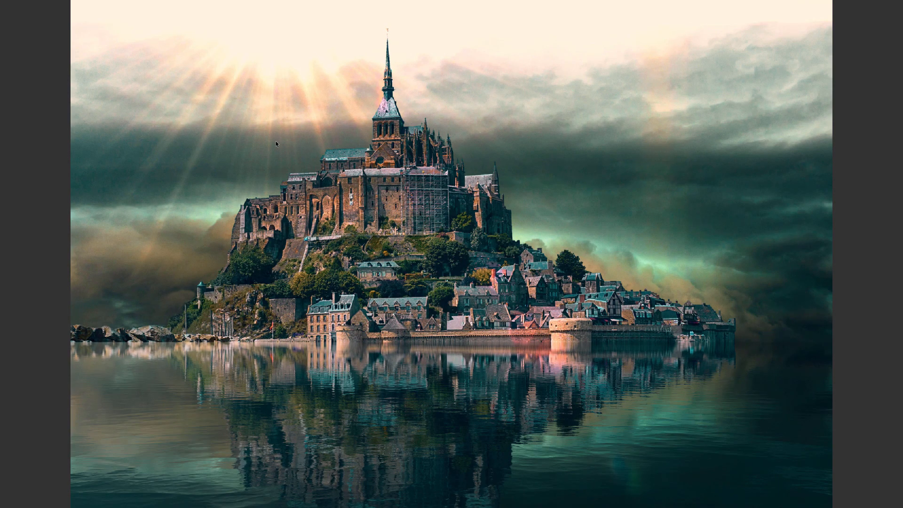
key("Right")
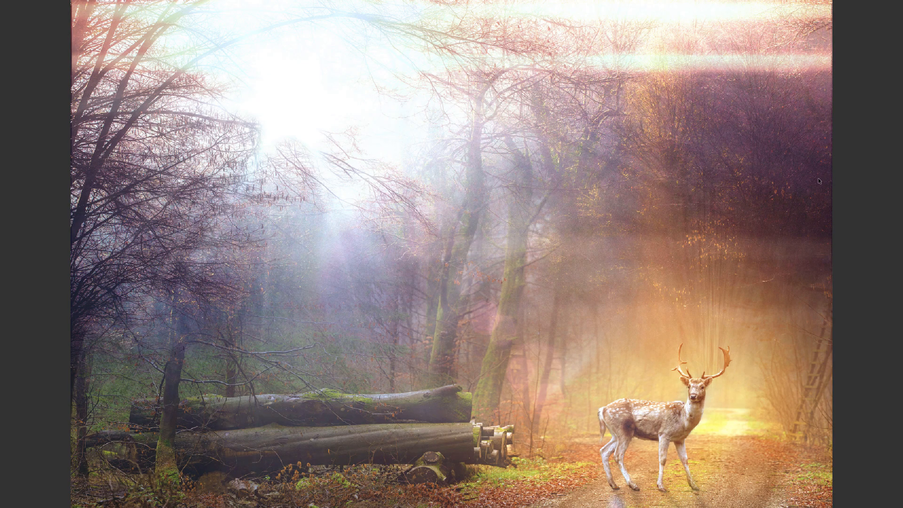
key("space")
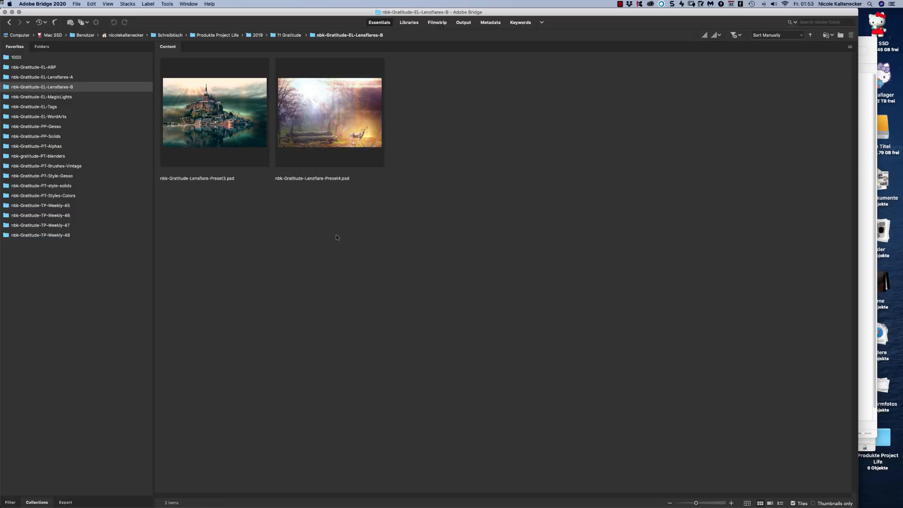
Open the nbk-Gratitude-EL-Lensflares-A folder and preview the rose Preset1 and red car preset2 files full screen.
left_click(72, 78)
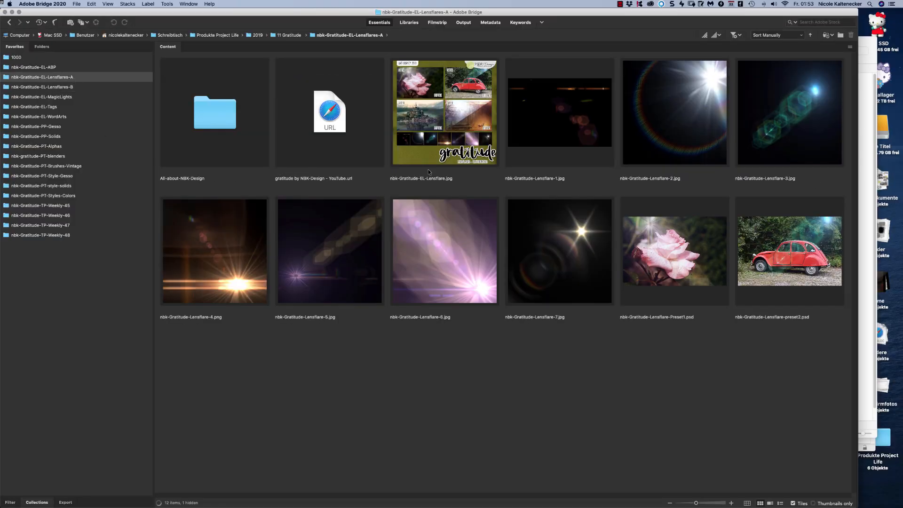
left_click(697, 235)
key("space")
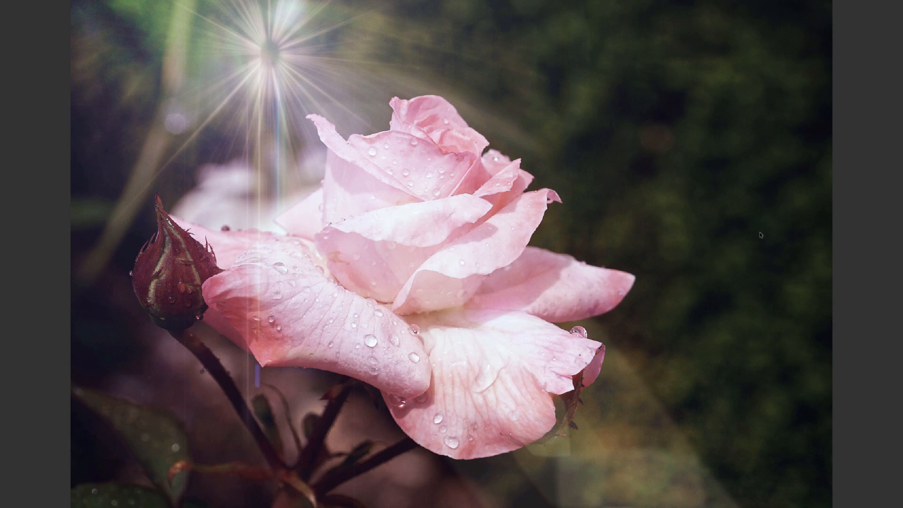
key("space")
left_click(759, 233)
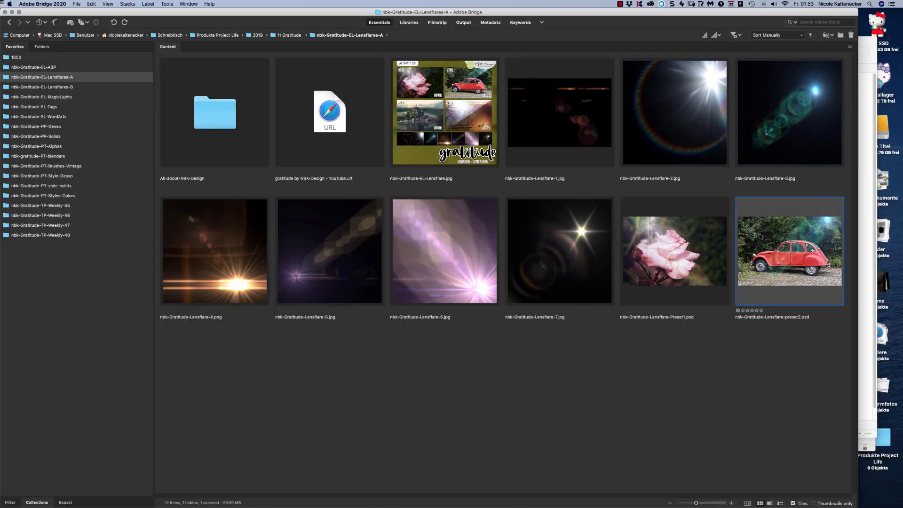
key("space")
key("space")
Revisit the Lensflares-B folder, open nbk-Gratitude-EL-MagicLights, and browse down to its last thumbnails.
left_click(70, 87)
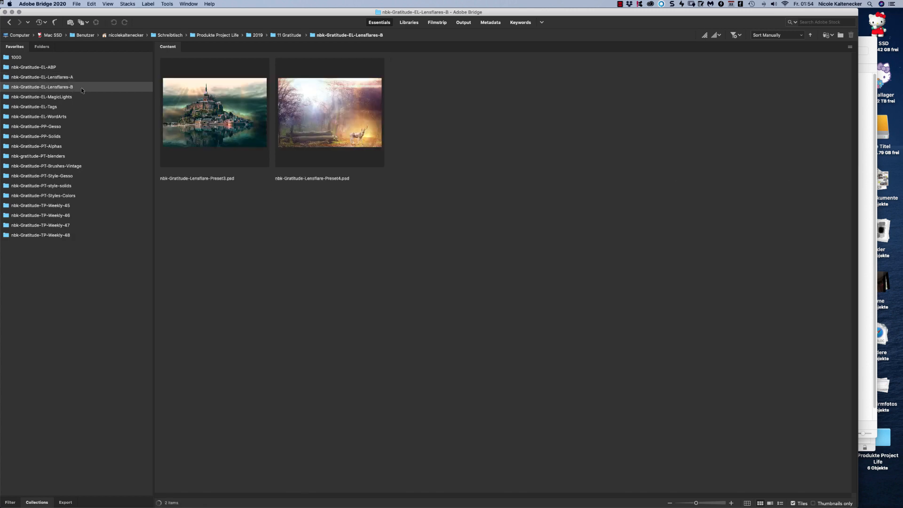
left_click(81, 96)
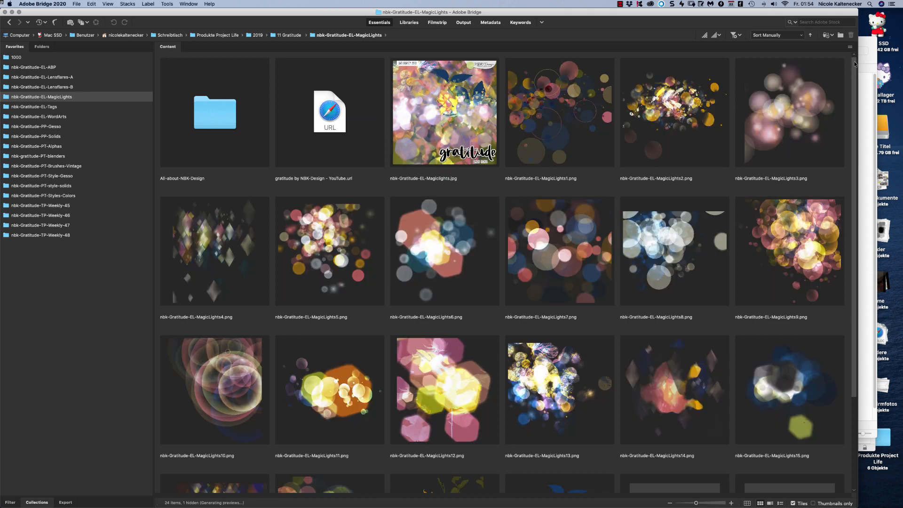
scroll(853, 66, "down", 1)
scroll(853, 65, "down", 5)
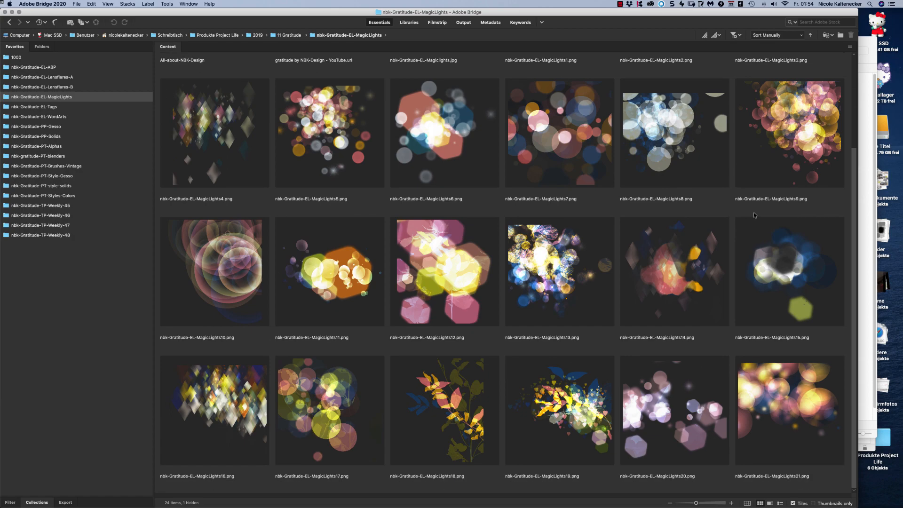
Preview nbk-Gratitude-EL-MagicLights19.png and nbk-Gratitude-EL-MagicLights13.png full screen.
left_click(581, 421)
key("space")
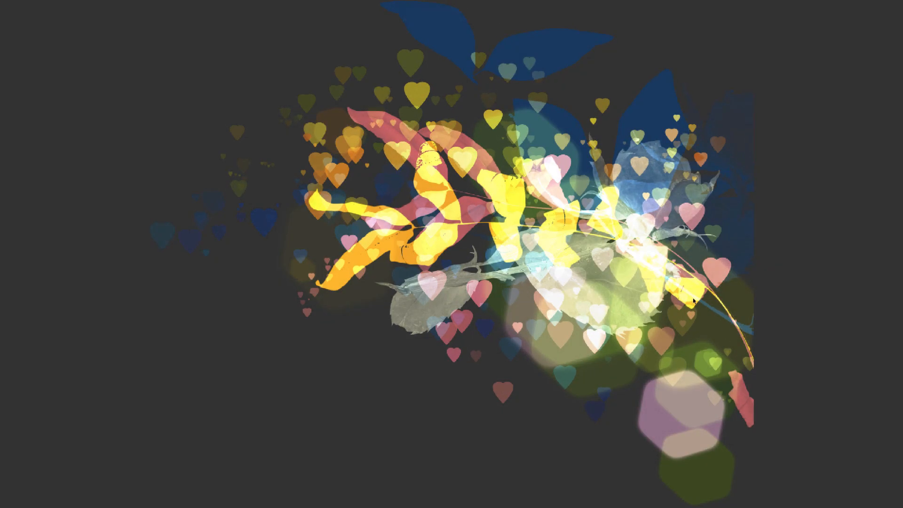
key("space")
left_click(540, 273)
key("space")
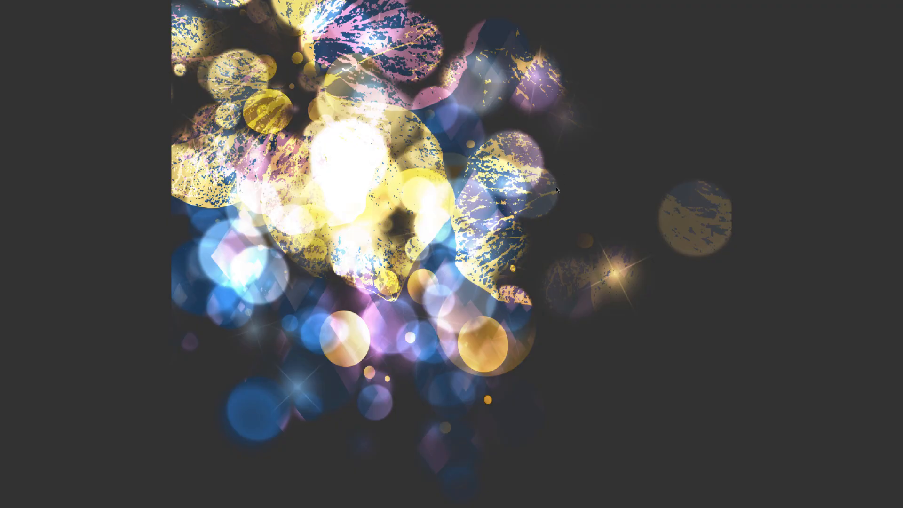
key("space")
Preview nbk-Gratitude-EL-MagicLights14.png and nbk-Gratitude-EL-MagicLights18.png full screen.
left_click(705, 287)
key("space")
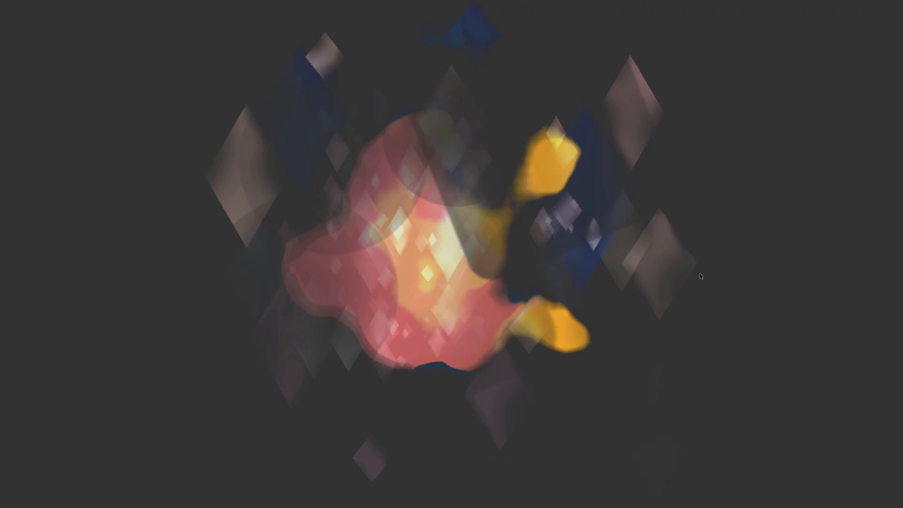
key("space")
left_click(435, 390)
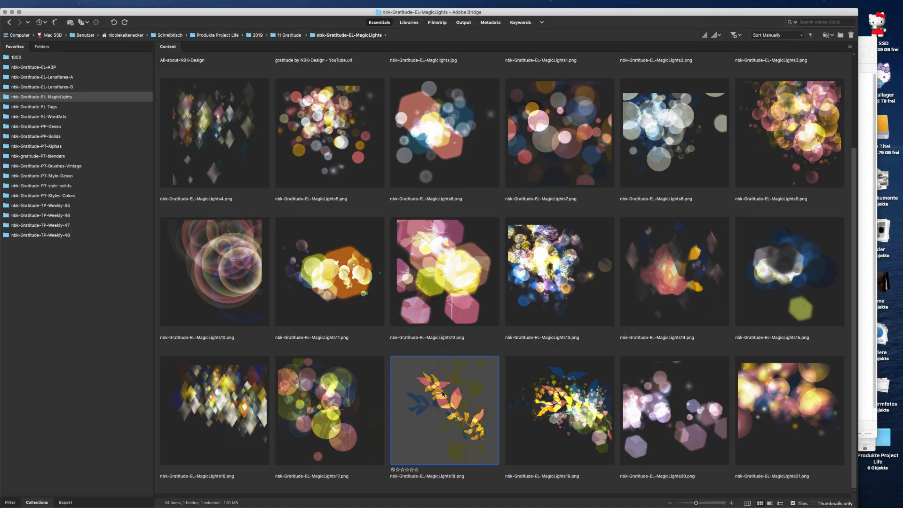
key("space")
key("space")
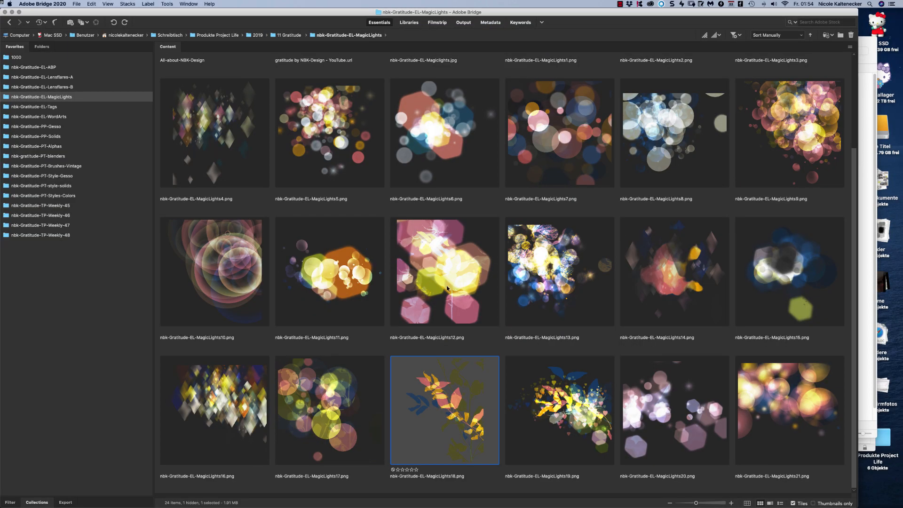
Preview nbk-Gratitude-EL-MagicLights10.png full screen and return to the thumbnails.
left_click(214, 341)
key("space")
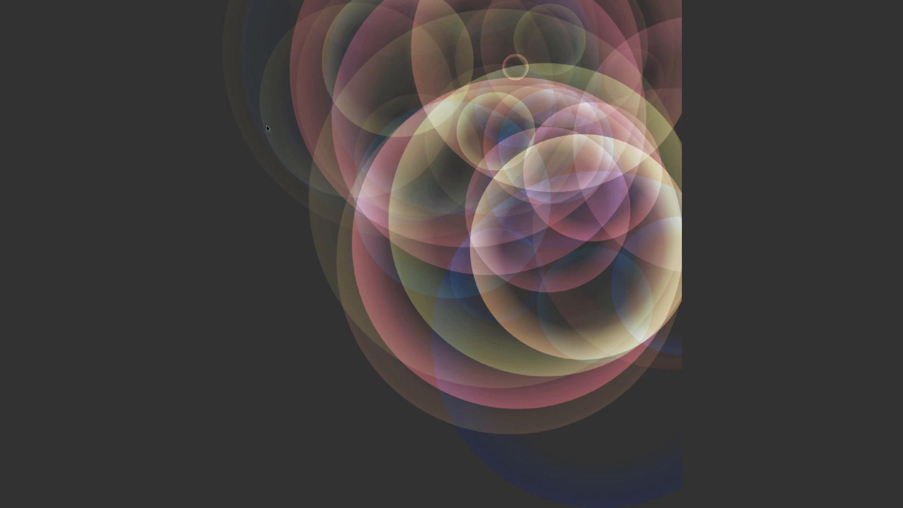
key("space")
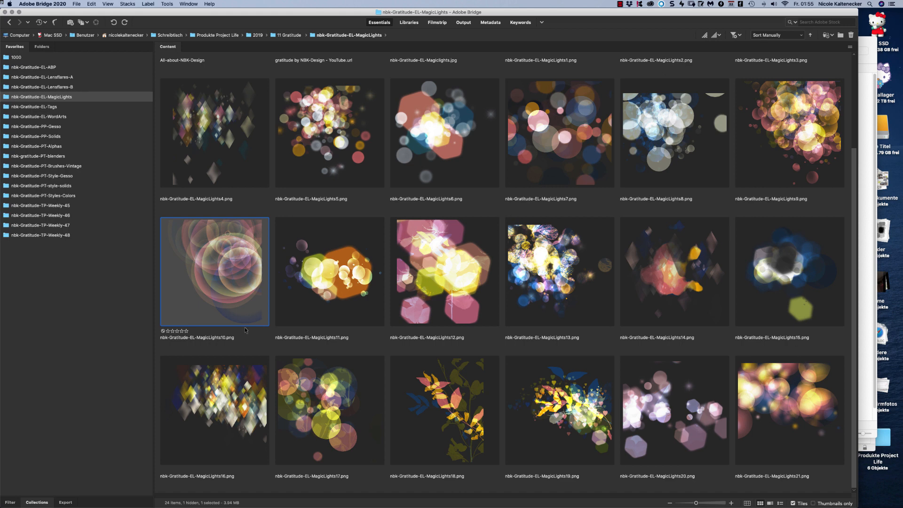
Open the nbk-Gratitude-EL-Tags folder and preview nbk-Gratitude-Tag 1.psd full screen.
left_click(74, 107)
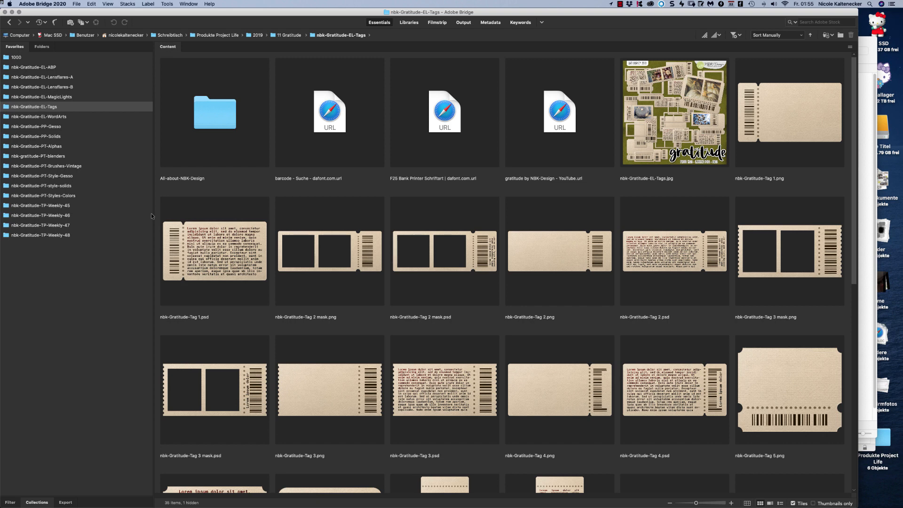
left_click(768, 113)
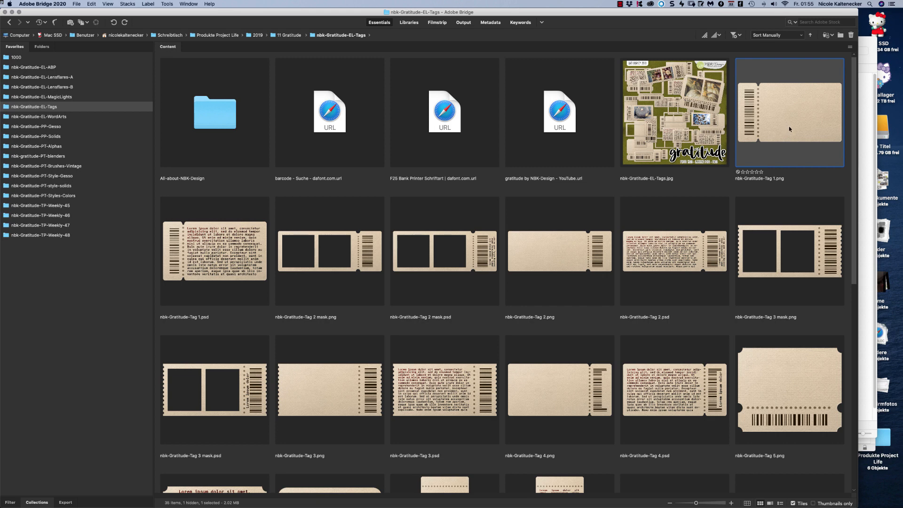
left_click(210, 248)
key("space")
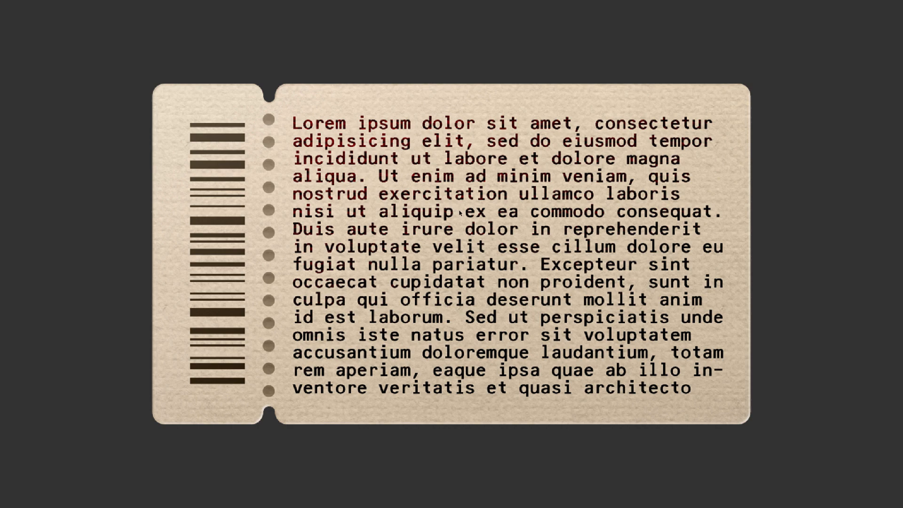
key("space")
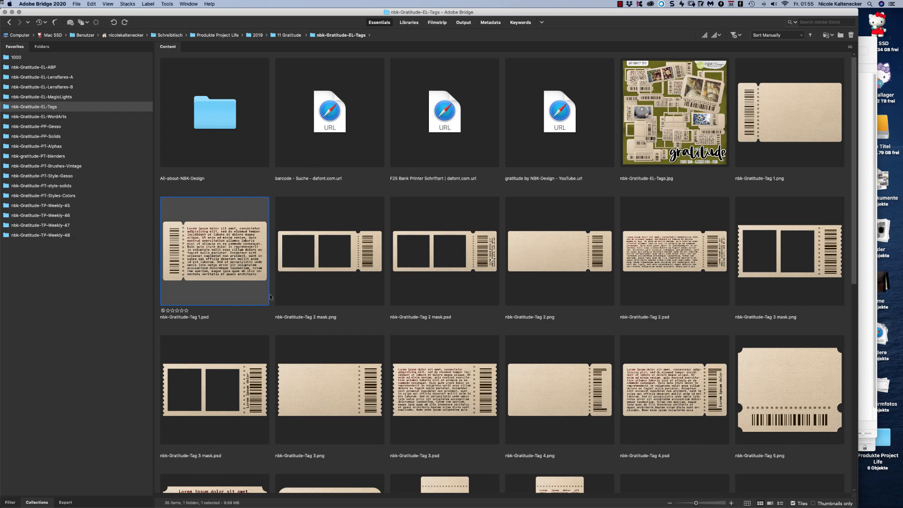
Preview nbk-Gratitude-Tag 2 mask.png full screen and compare its thumbnail with the matching PSD version.
left_click(325, 237)
key("space")
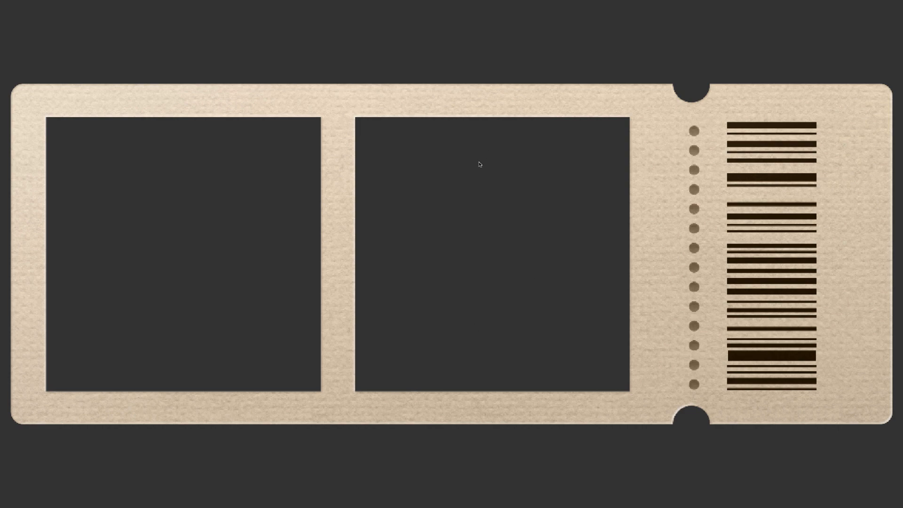
key("space")
left_click(438, 258)
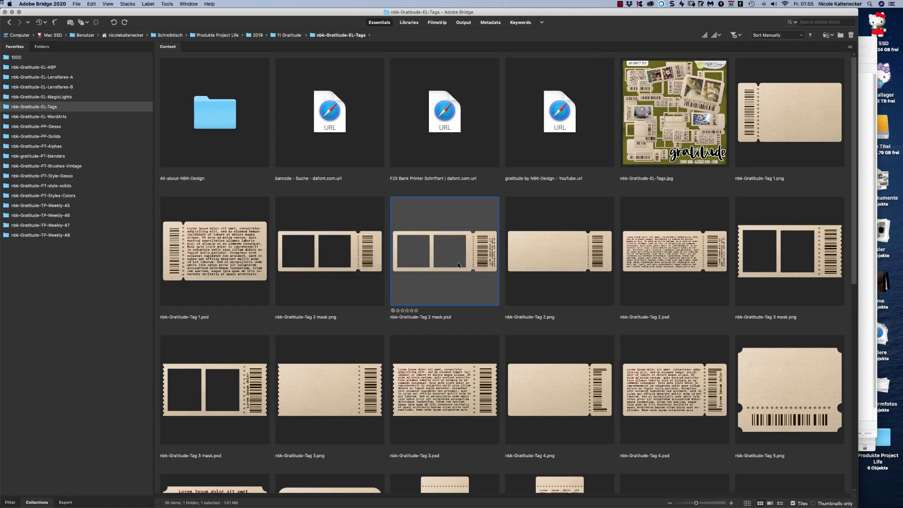
left_click(375, 246)
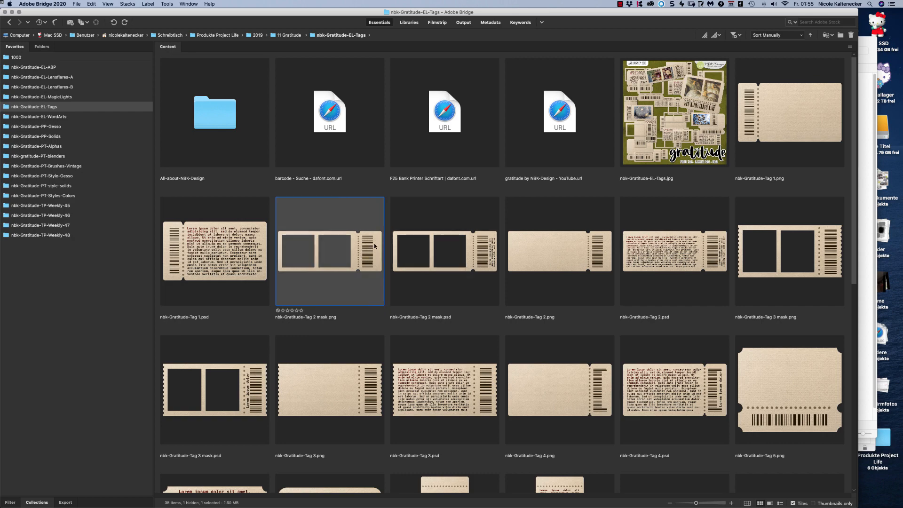
Open nbk-Gratitude-Tag 2 mask.psd in Photoshop at 50% zoom and toggle the Lorem ipsum text layer off and on.
double_click(463, 252)
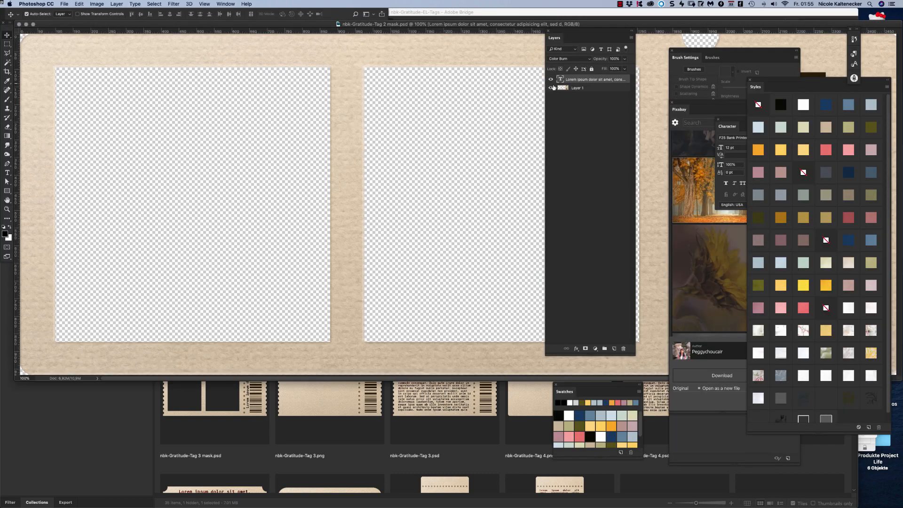
key("super+minus")
key("super+minus")
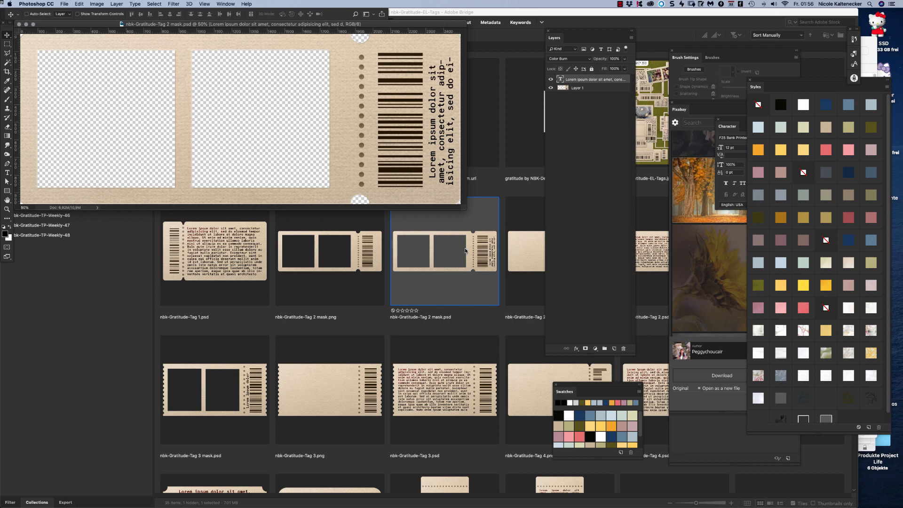
key("super")
left_click(551, 81)
left_click(552, 80)
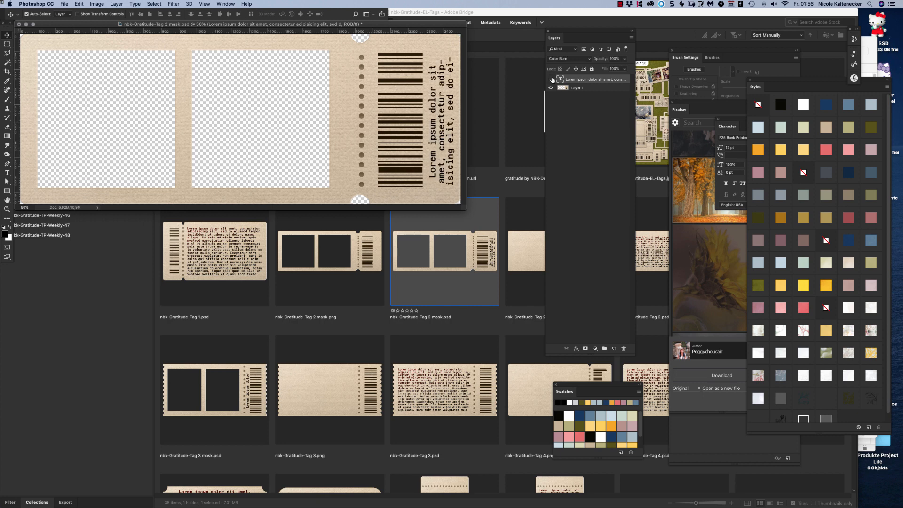
left_click(552, 81)
left_click(551, 81)
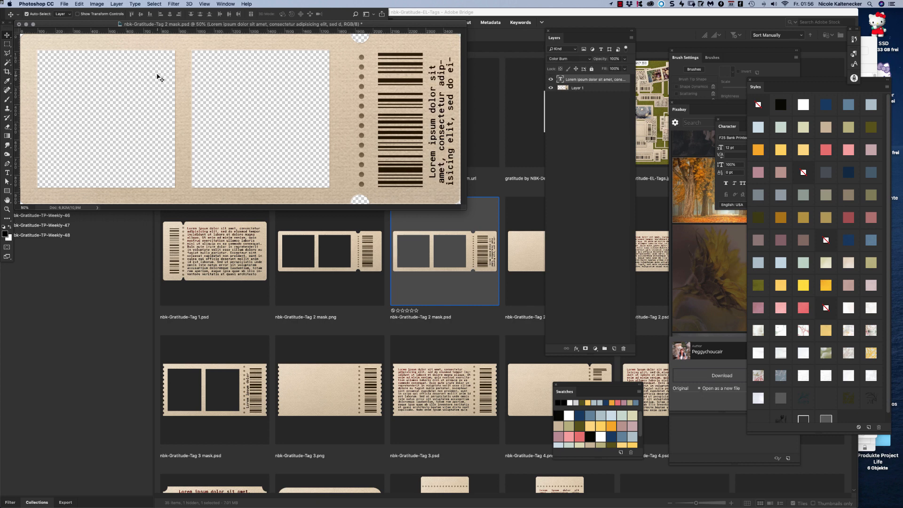
Close nbk-Gratitude-Tag 2 mask.psd without saving and return to the Tags folder in Bridge.
key("super+w")
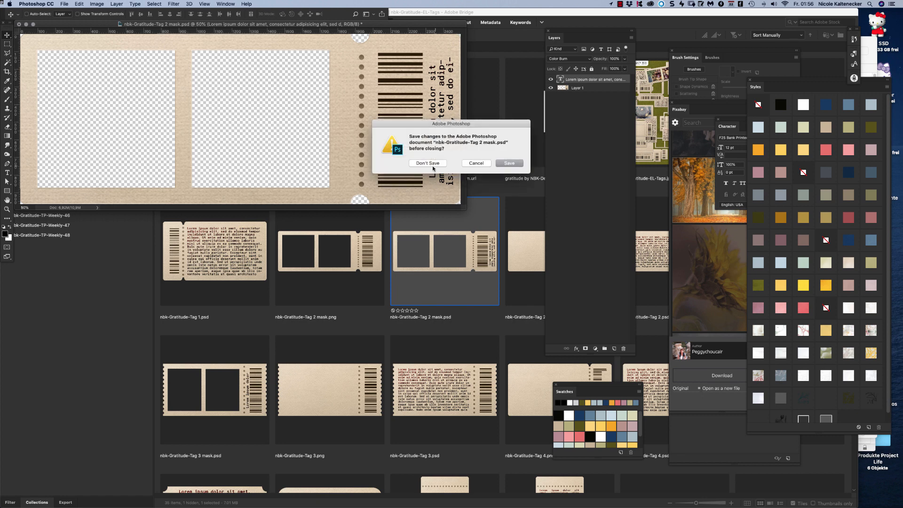
left_click(427, 167)
left_click(448, 291)
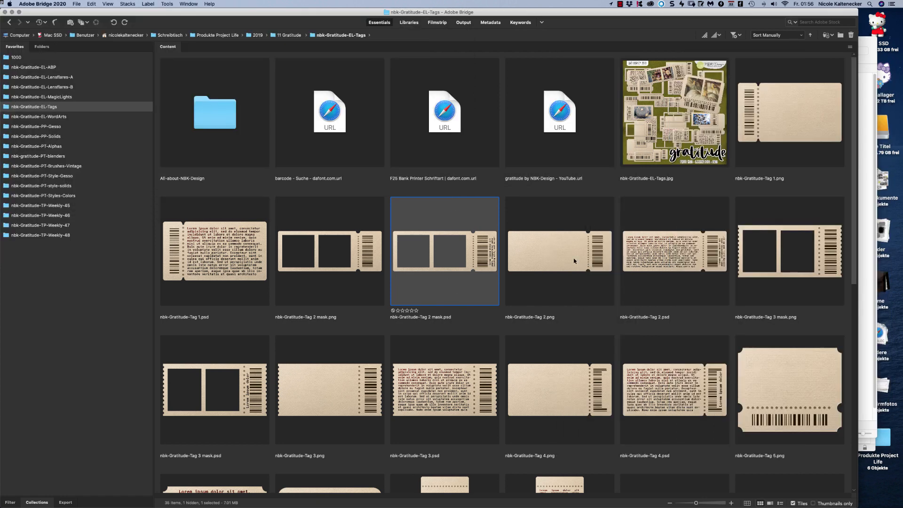
Preview nbk-Gratitude-Tag 2.png and nbk-Gratitude-Tag 2.psd full screen.
left_click(581, 242)
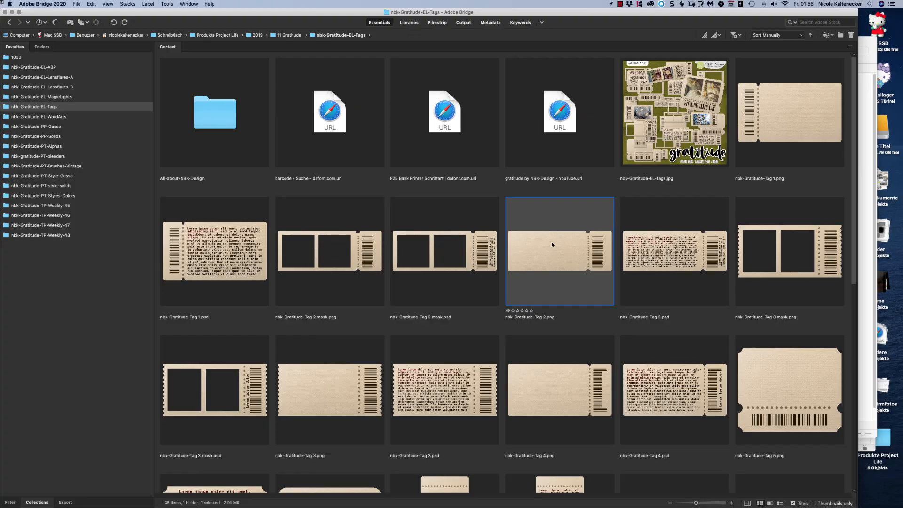
key("space")
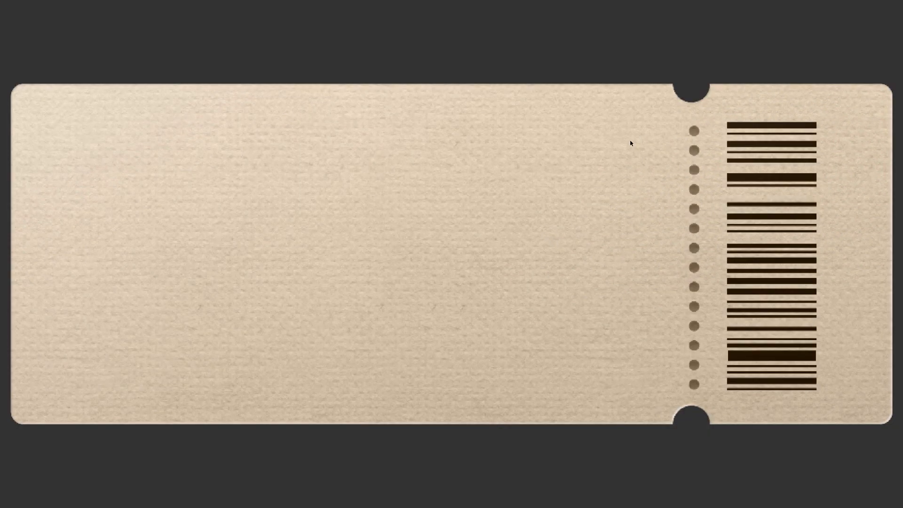
key("space")
left_click(665, 250)
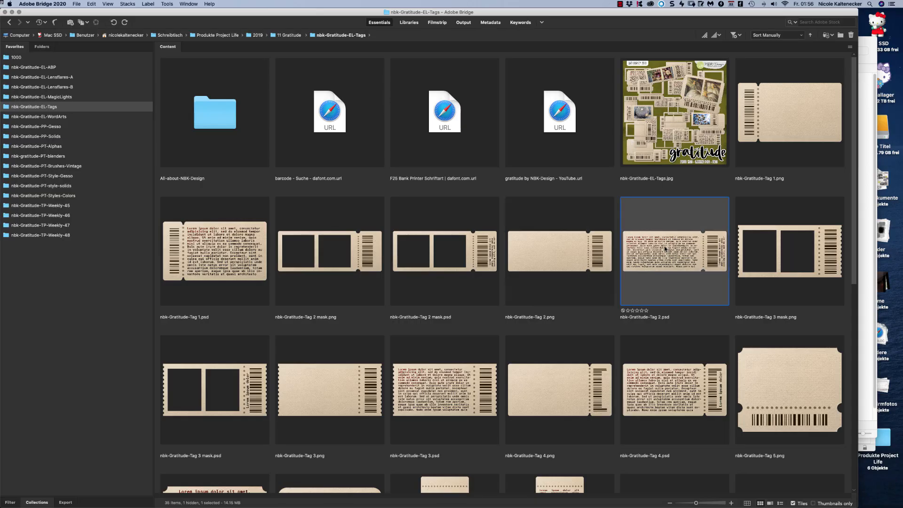
key("space")
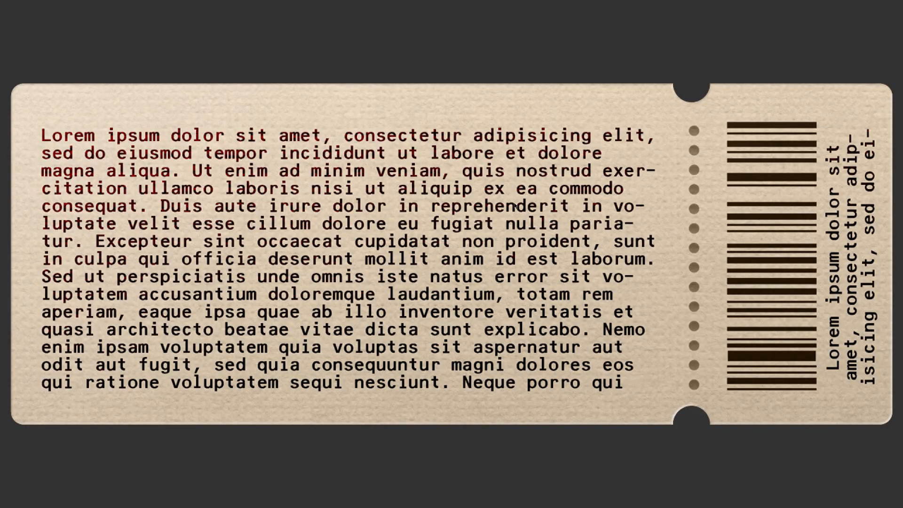
key("space")
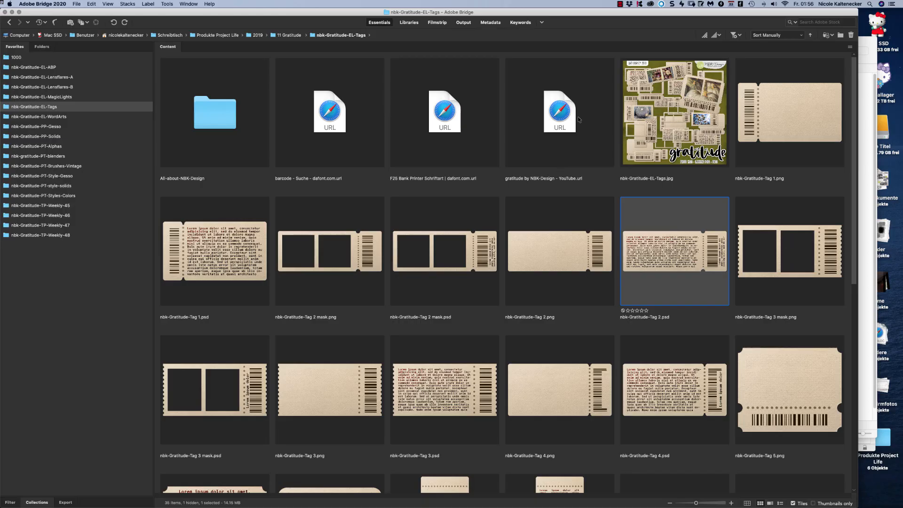
Browse to the end of the Tags folder, preview nbk-Gratitude-Tag 6.png, and open it in Photoshop.
left_click_drag(855, 179, 831, 390)
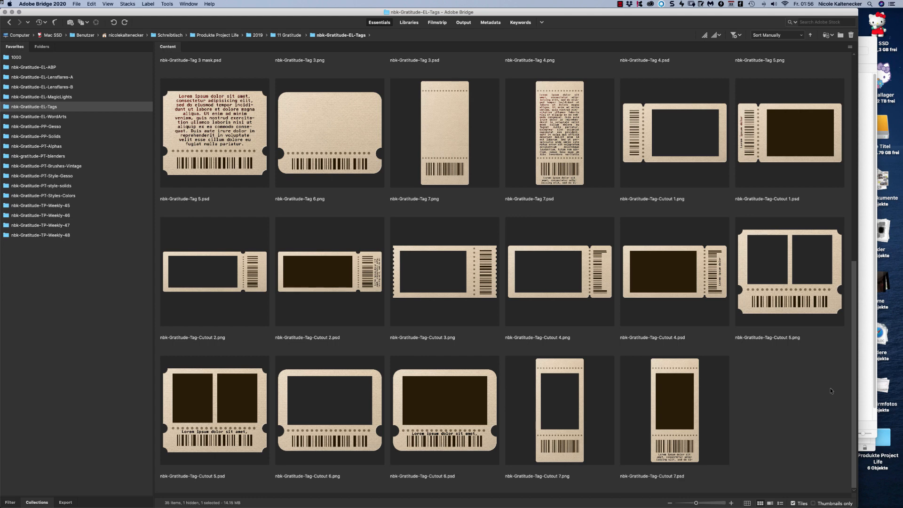
left_click(356, 118)
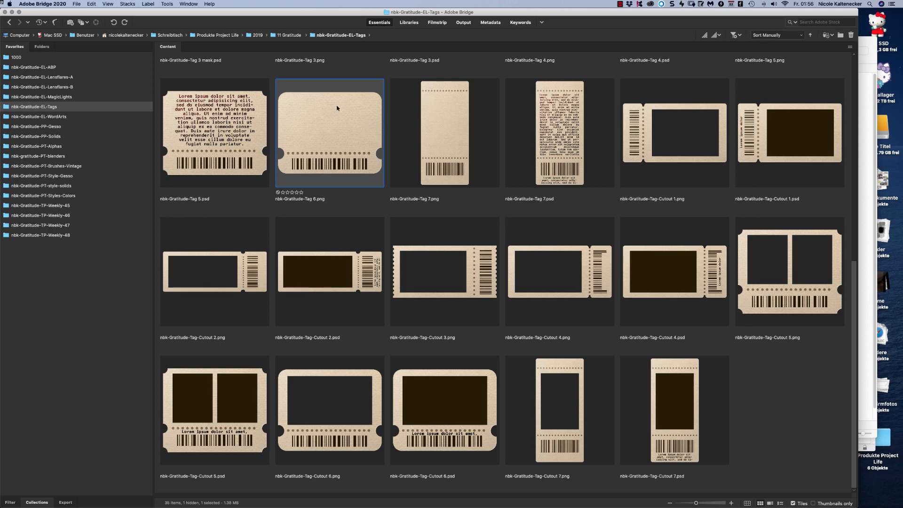
key("space")
key("space")
double_click(355, 158)
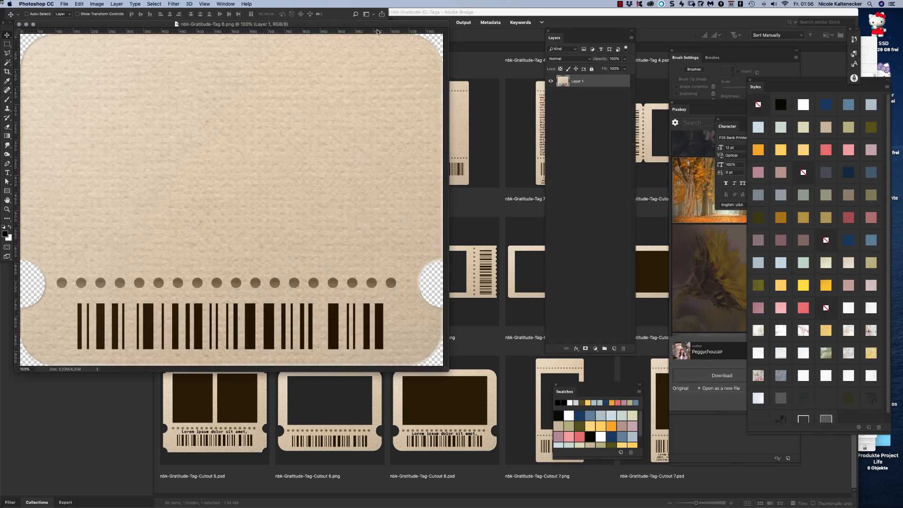
Try a Hue/Saturation adjustment on the tag with hue +29 and saturation -100, and cancel it.
key("super+u")
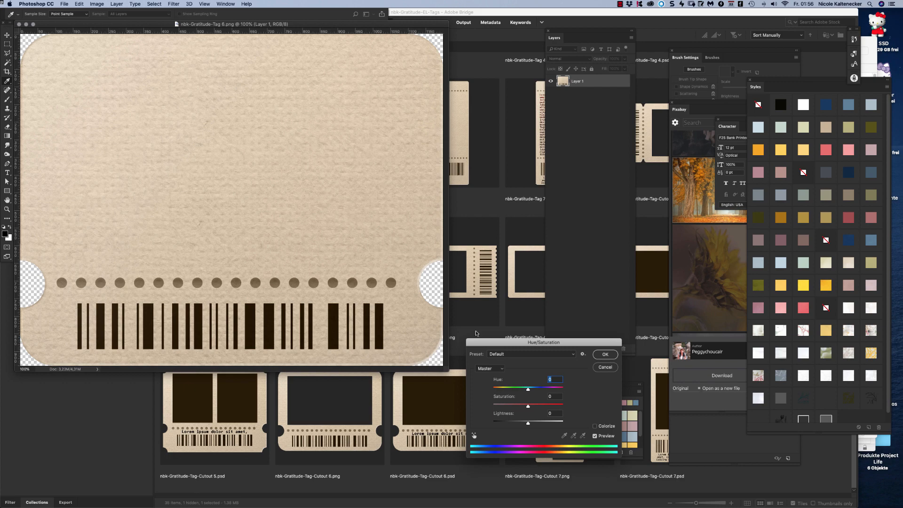
left_click_drag(528, 390, 482, 405)
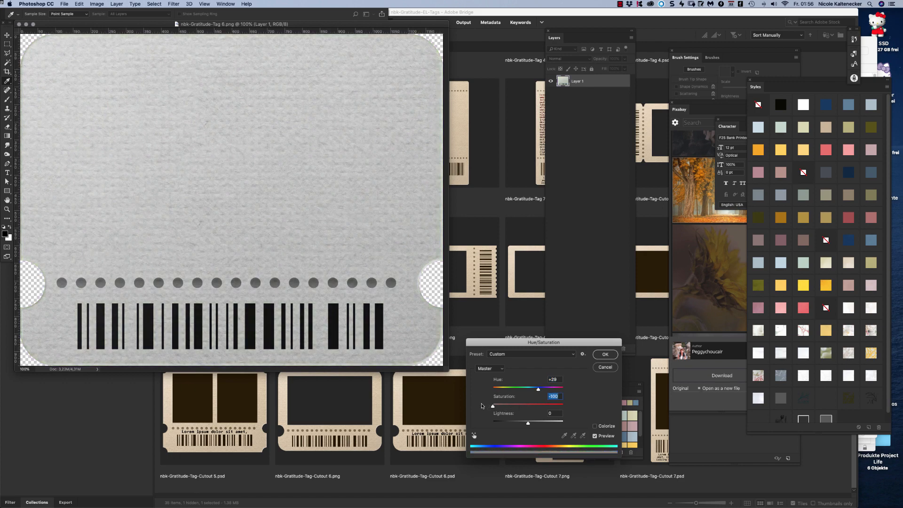
left_click(615, 367)
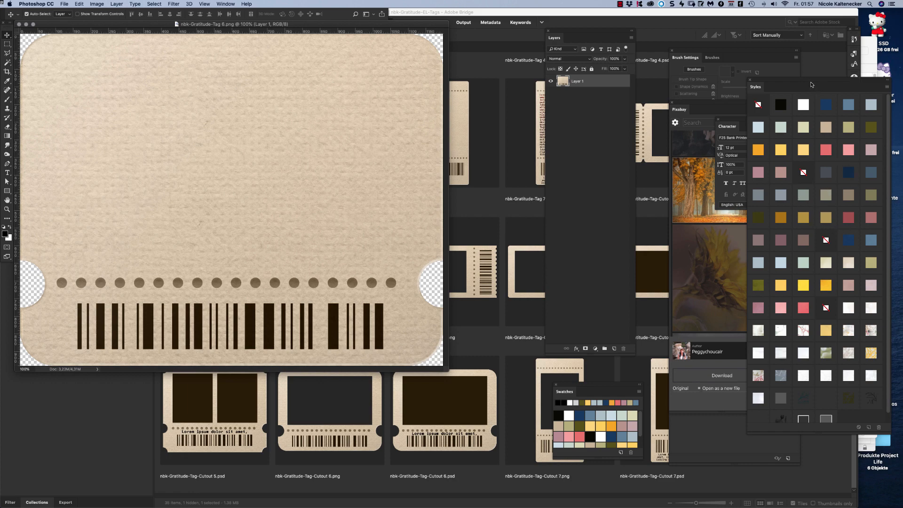
Try several Color Overlay styles on the tag's Layer 1, including the grey, gold, orange-brown and dark olive ones.
left_click_drag(811, 83, 777, 67)
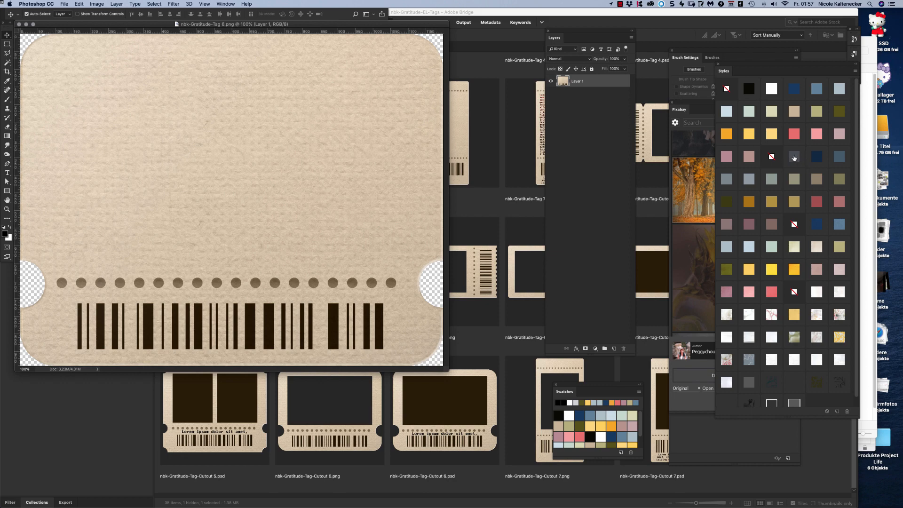
left_click(795, 159)
left_click(800, 181)
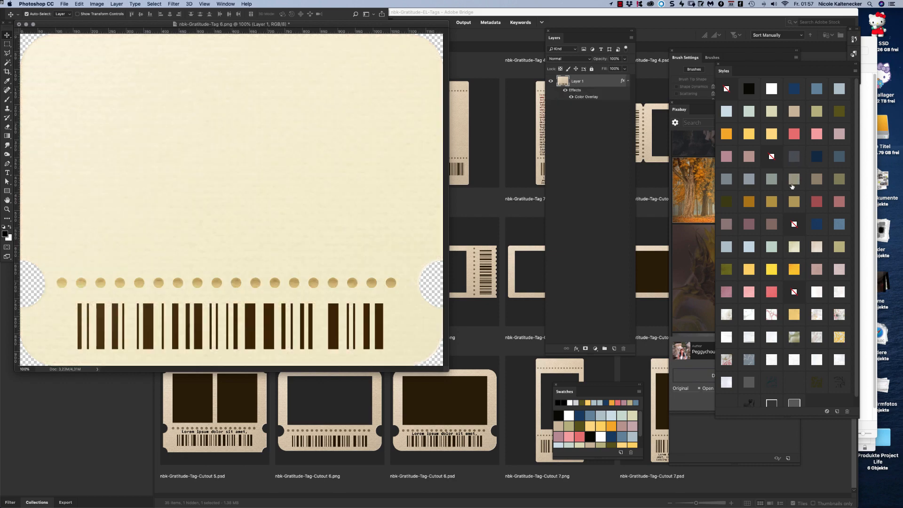
left_click(793, 202)
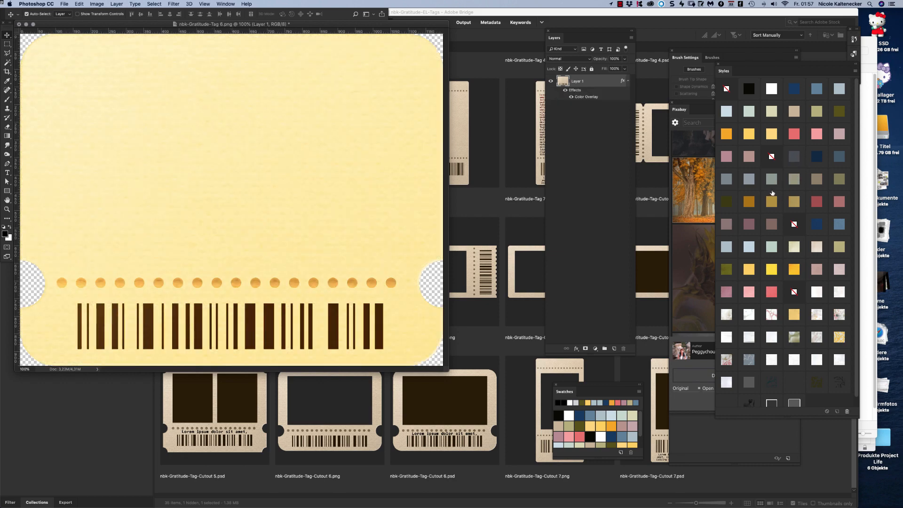
left_click(750, 201)
left_click(728, 202)
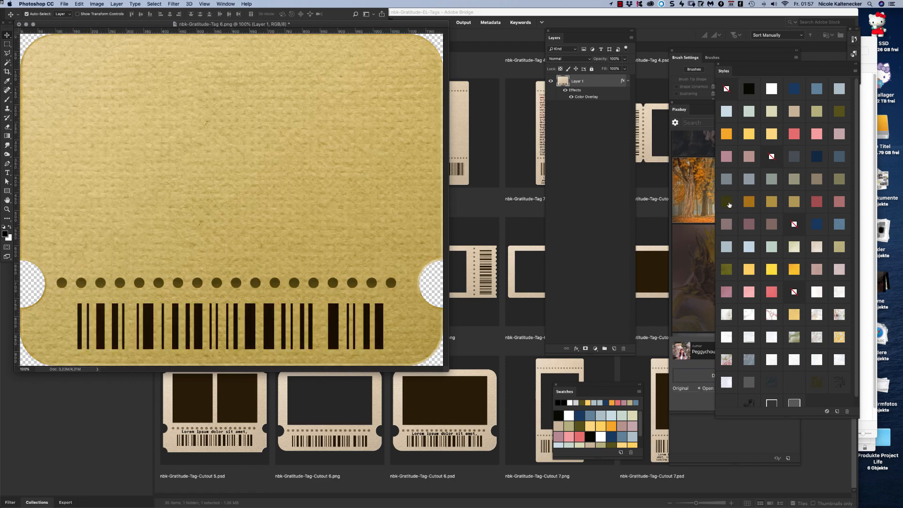
left_click(726, 179)
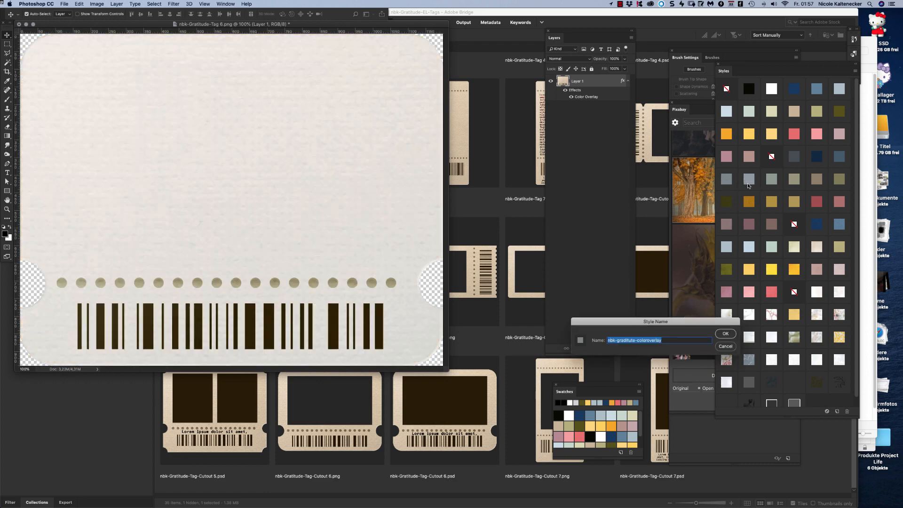
left_click(724, 347)
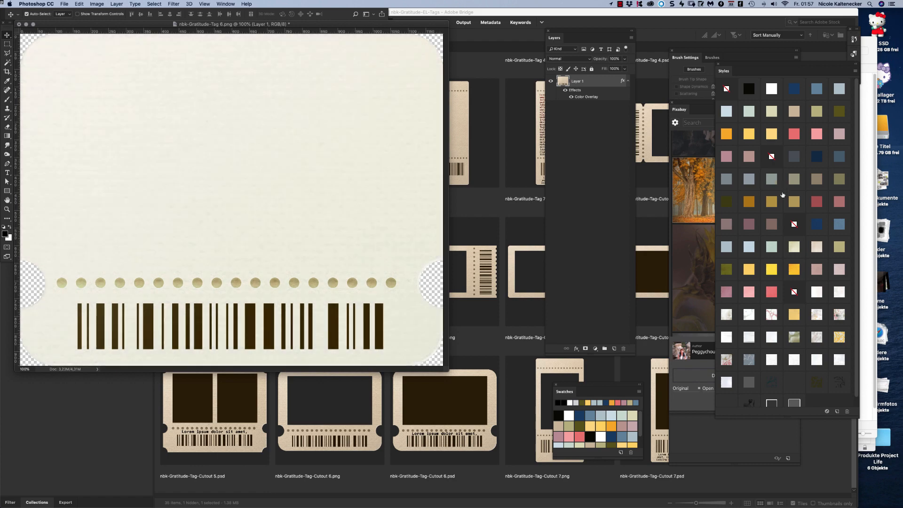
Try the olive, rose, blue and brown overlay styles on the tag, and apply the red cracked Pattern Overlay style.
left_click(842, 181)
left_click(841, 201)
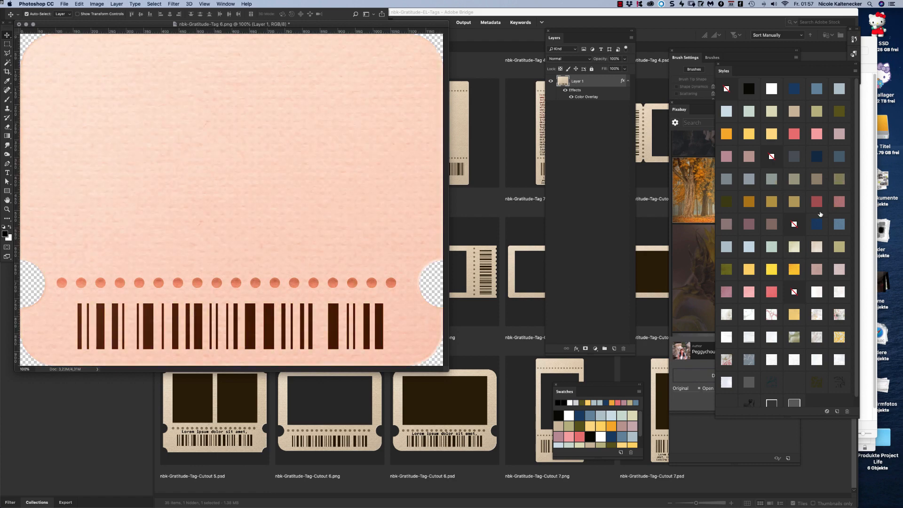
left_click(819, 225)
left_click(777, 223)
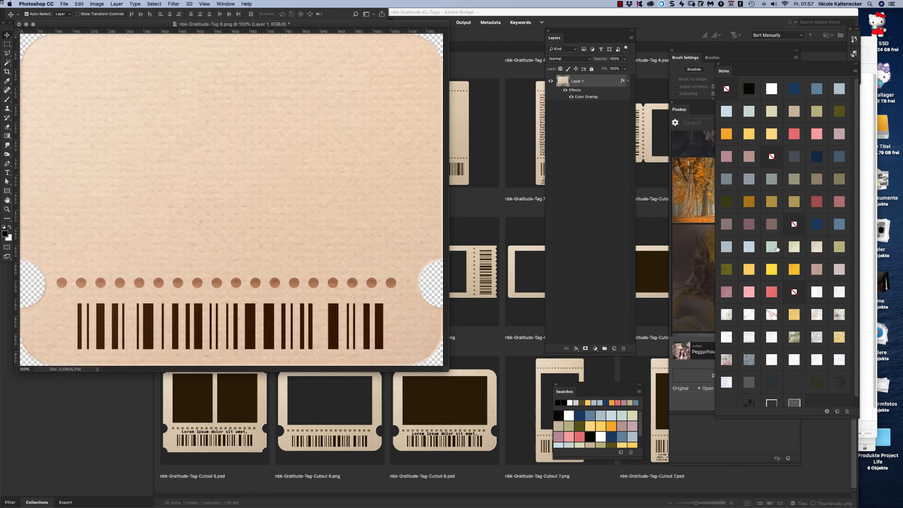
left_click(772, 314)
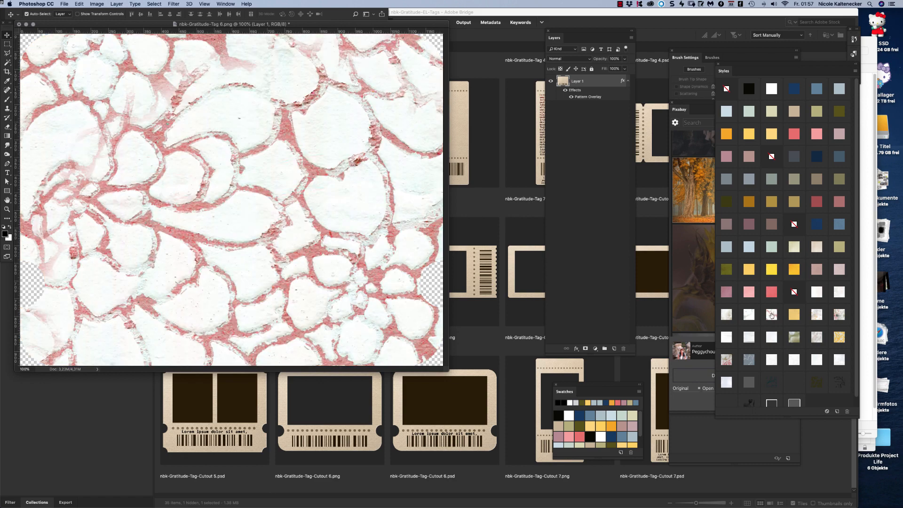
Clear the tag's pattern style, apply a gold Color Overlay style, and close nbk-Gratitude-Tag 6.png without saving.
left_click(794, 225)
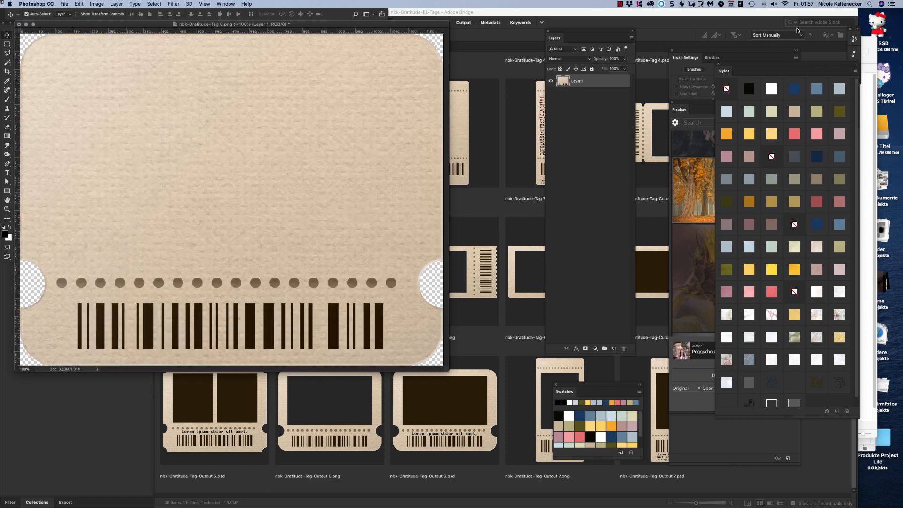
left_click(738, 205)
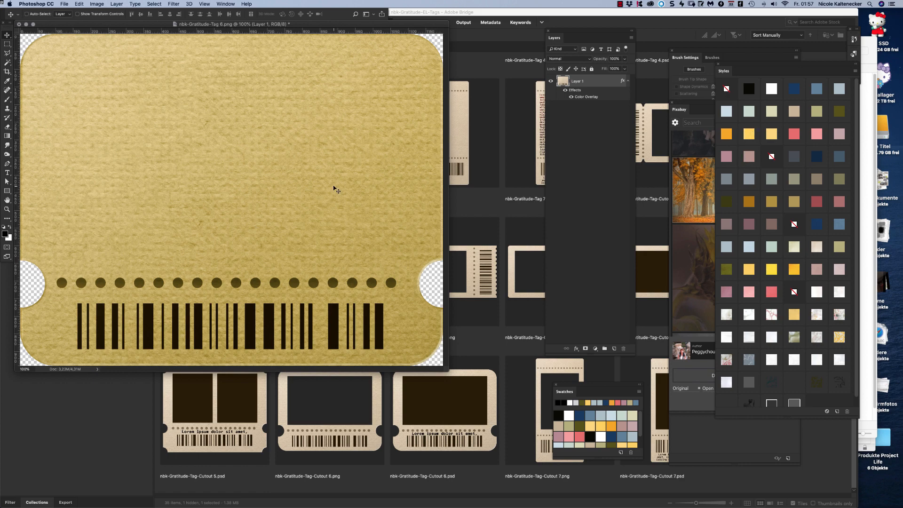
key("super+w")
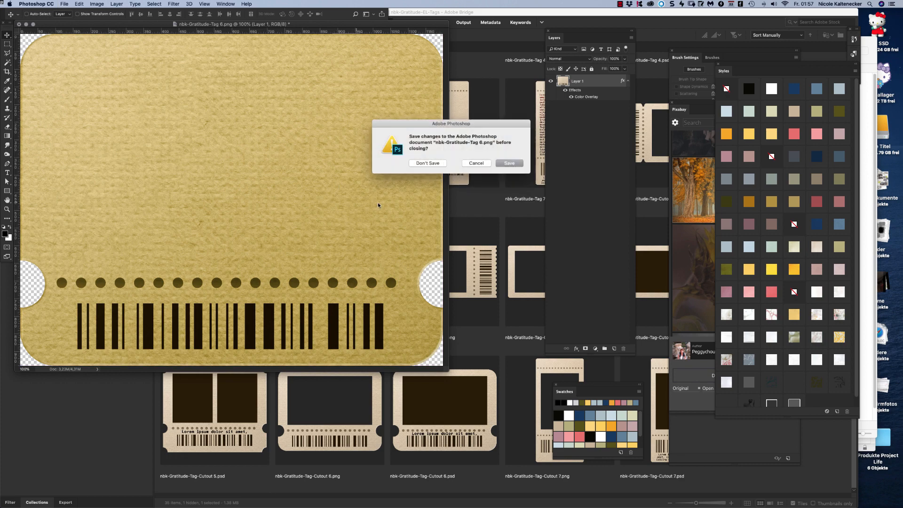
left_click(431, 162)
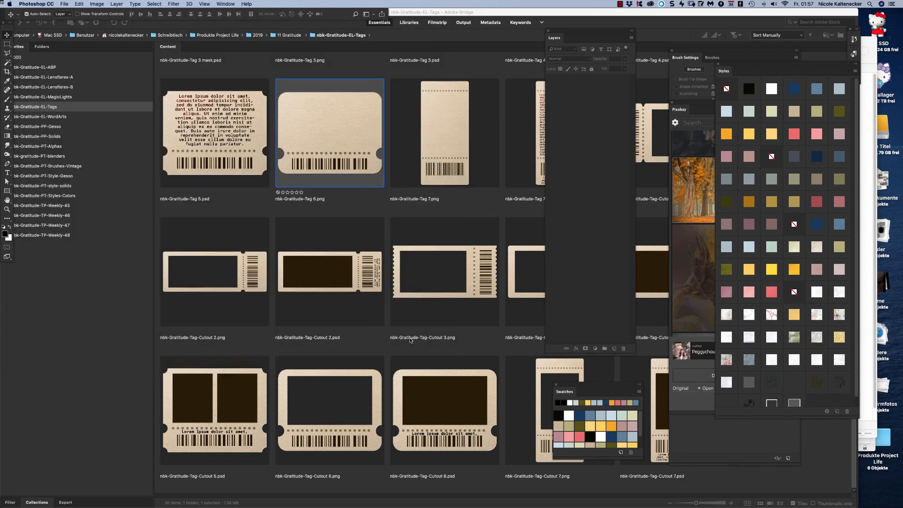
Switch back to Adobe Bridge and look over the whole Tags folder, including the cutout tags.
left_click(407, 340)
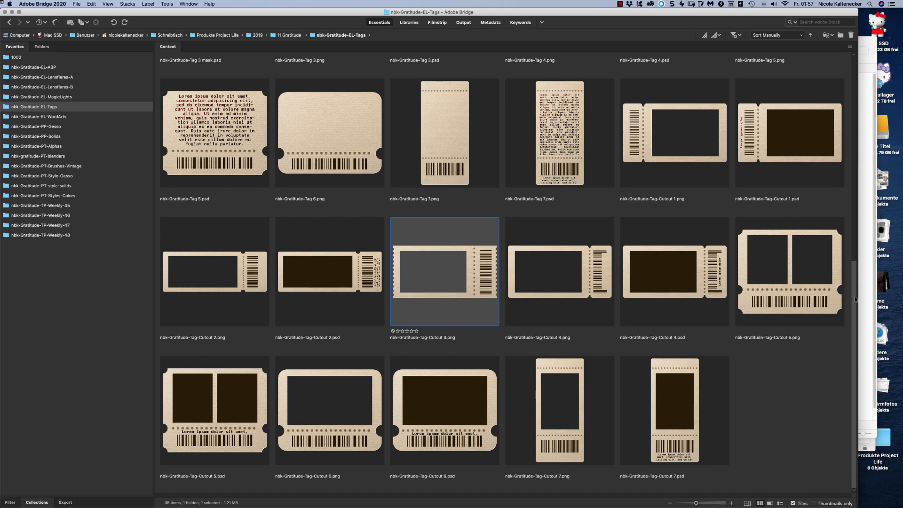
scroll(856, 299, "up", 10)
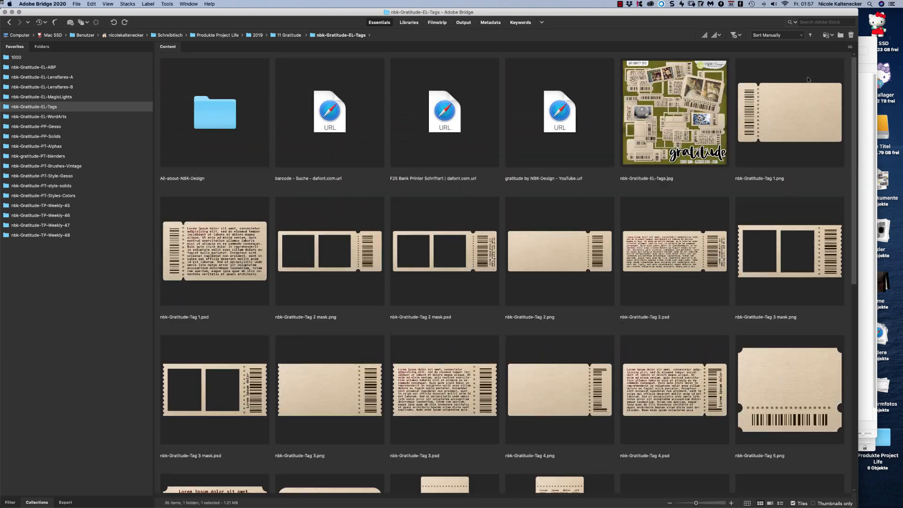
scroll(470, 61, "down", 10)
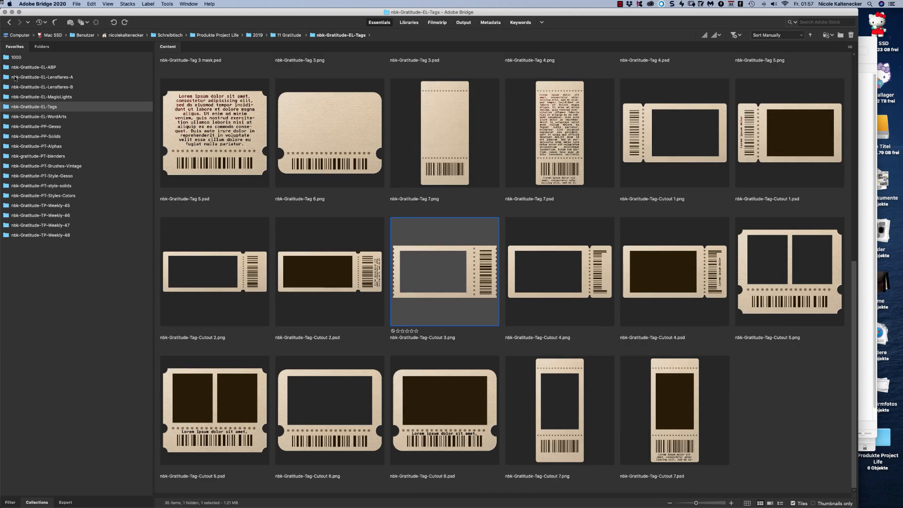
Open the nbk-Gratitude-EL-WordArts folder and preview its files full screen from nbk-Gratitude-paperpiece1.png to the A Time To Give Thanks word art.
left_click(86, 117)
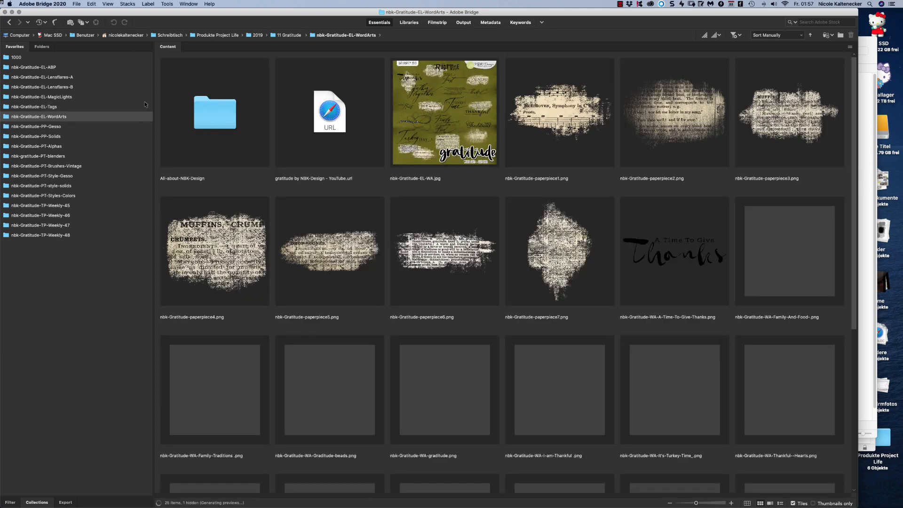
left_click(578, 104)
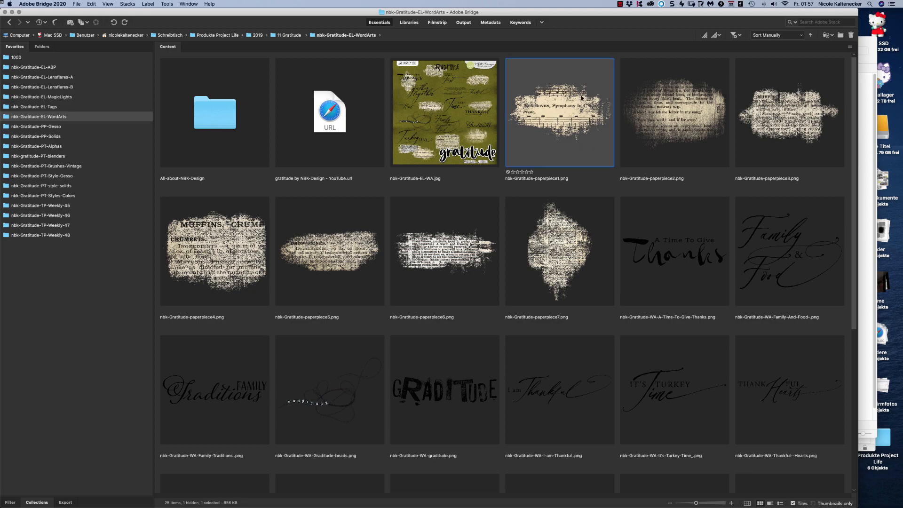
key("space")
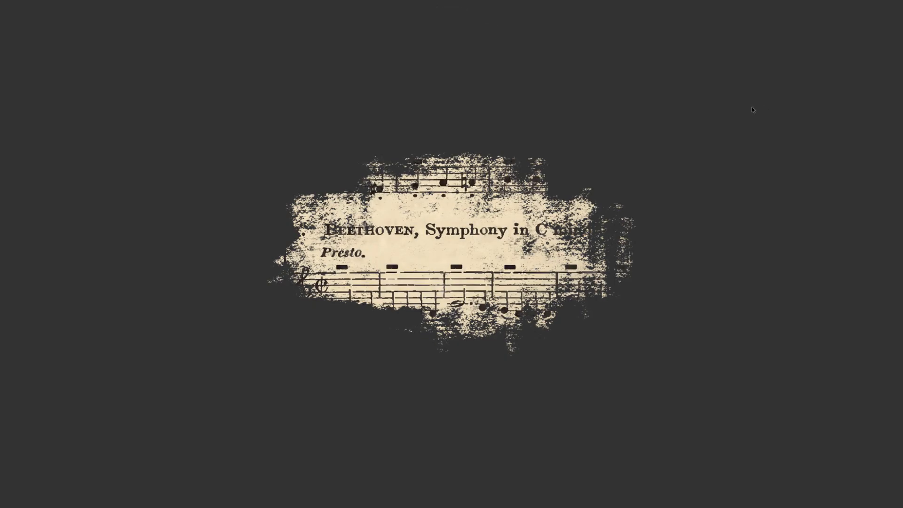
key("Right")
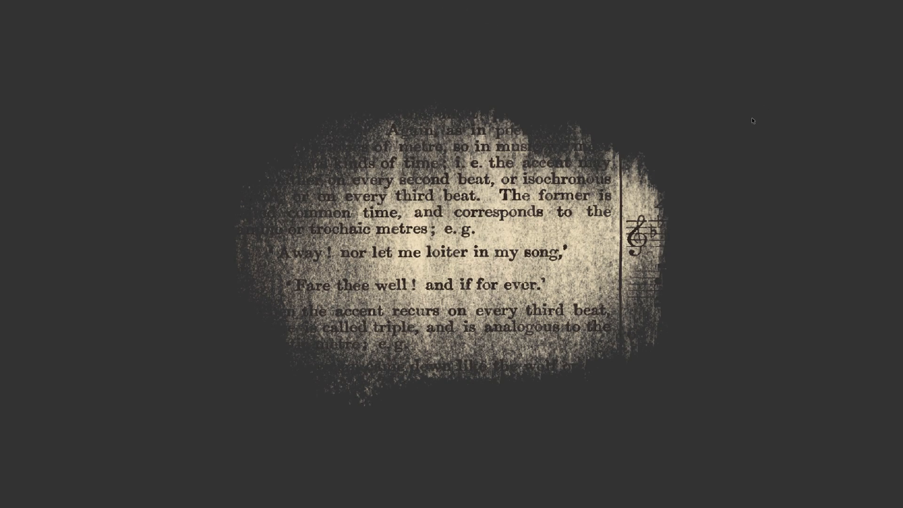
key("Right")
key("Right")
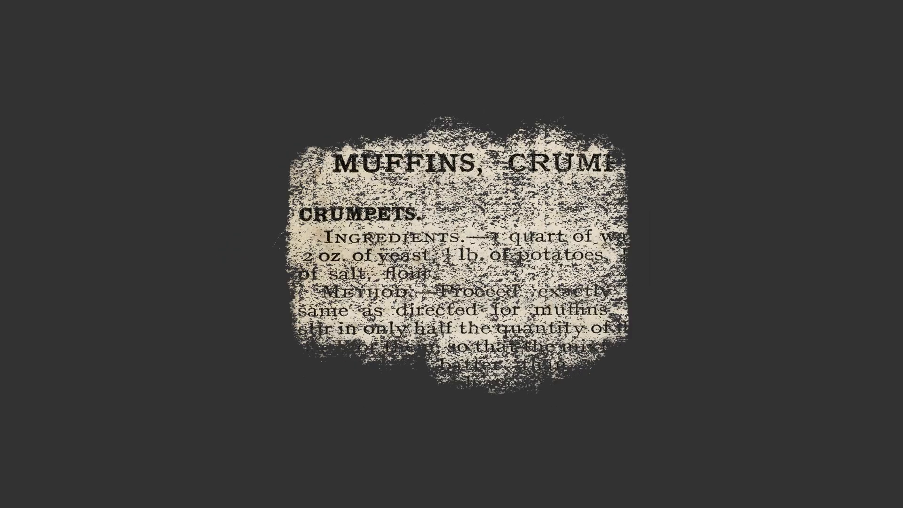
key("Right")
key("Right")
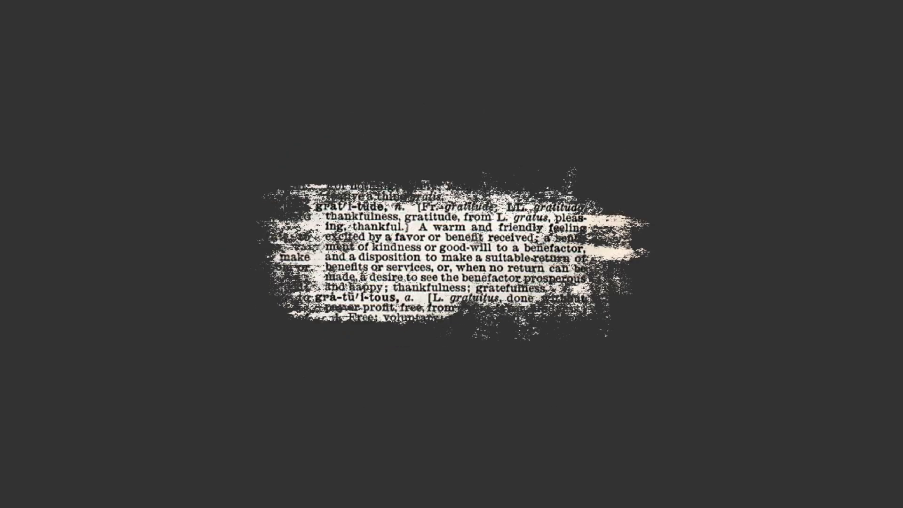
key("Right")
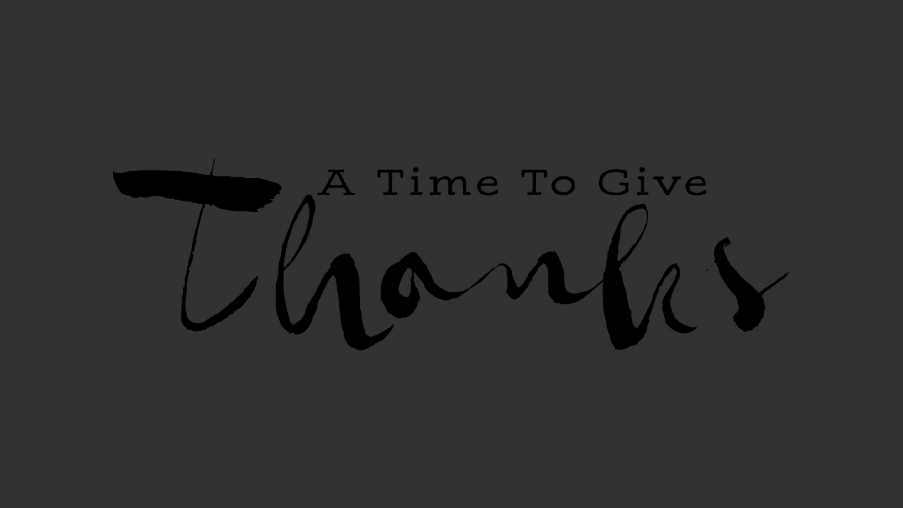
key("space")
Preview nbk-Gratitude-paperpiece6.png full screen to examine its gratitude dictionary text.
left_click(405, 261)
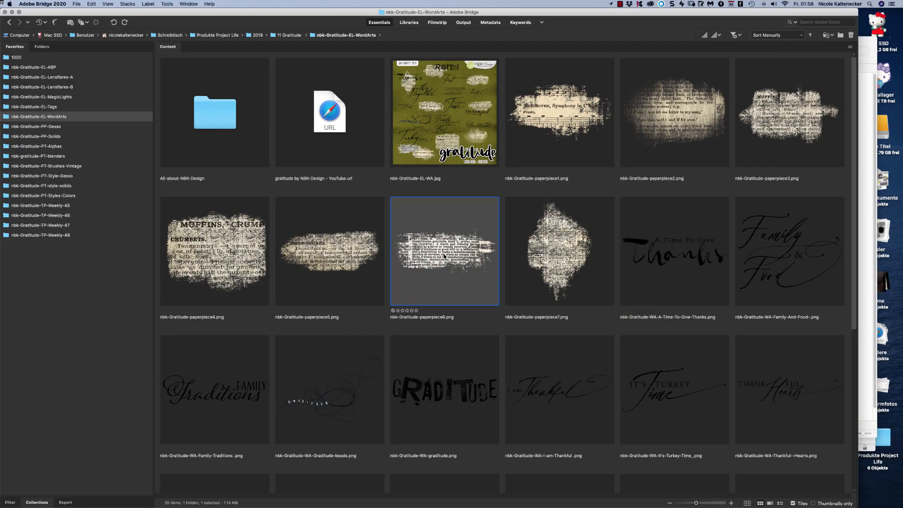
key("space")
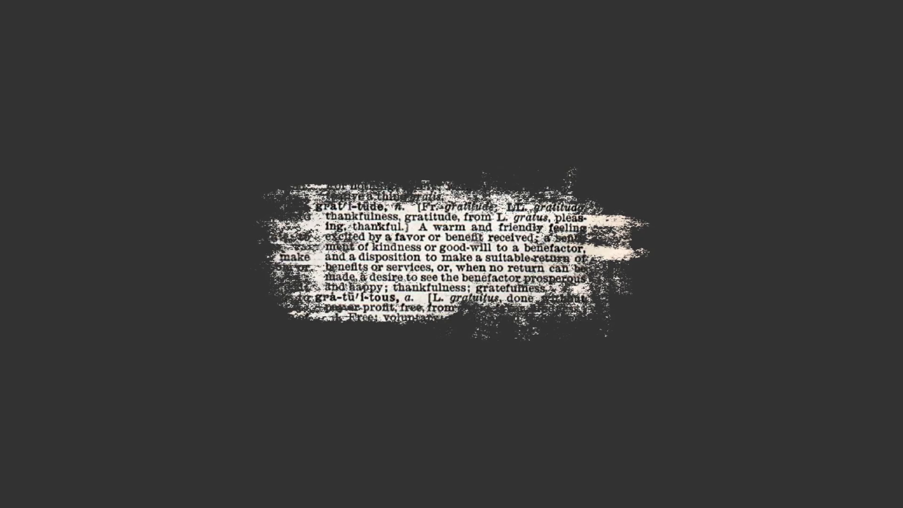
key("space")
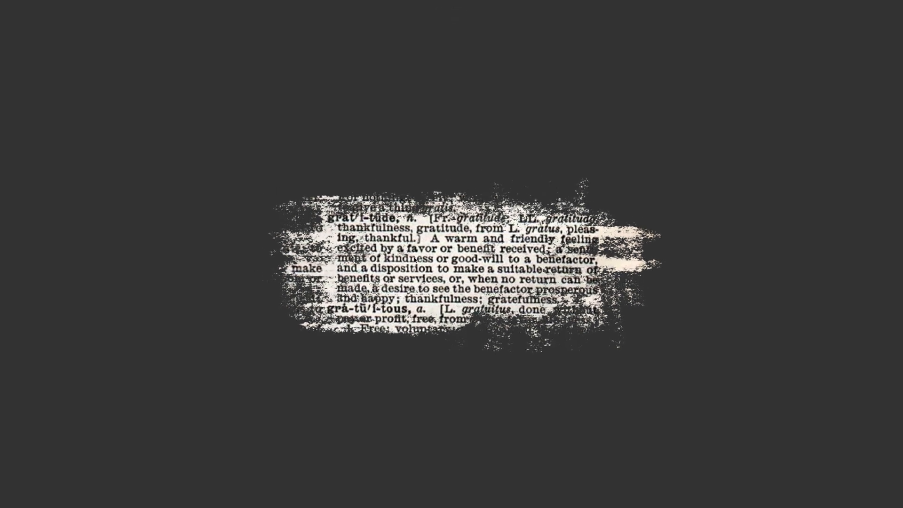
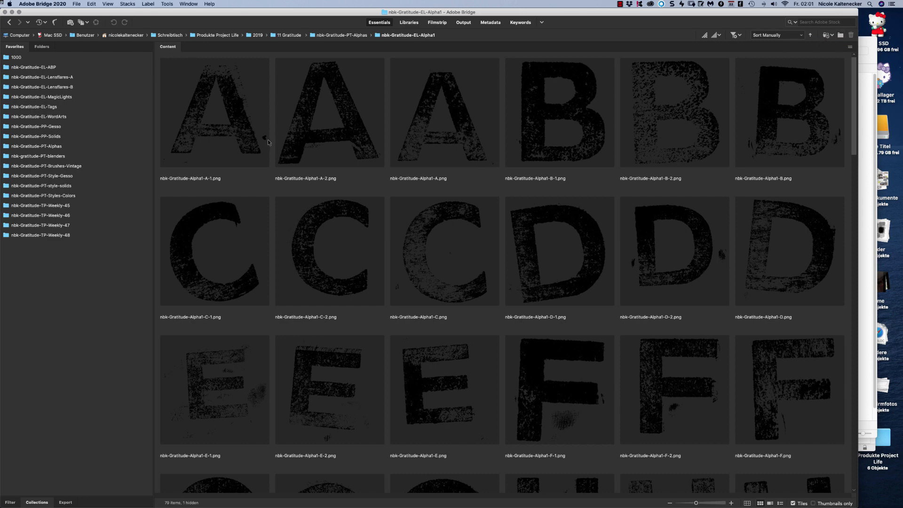
Select nbk-Gratitude-Alpha1-A-1.png and compare the stamped letter variants at the start of the Alpha1 folder.
left_click(260, 177)
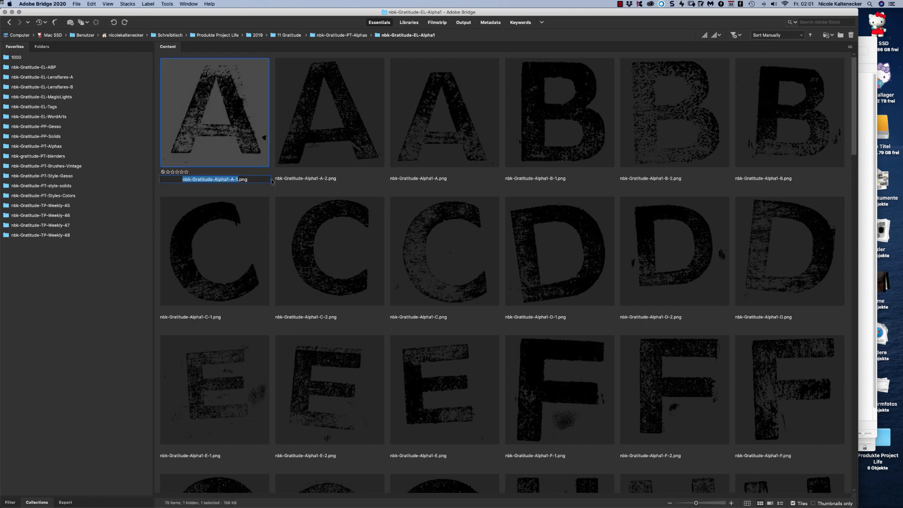
left_click(249, 127)
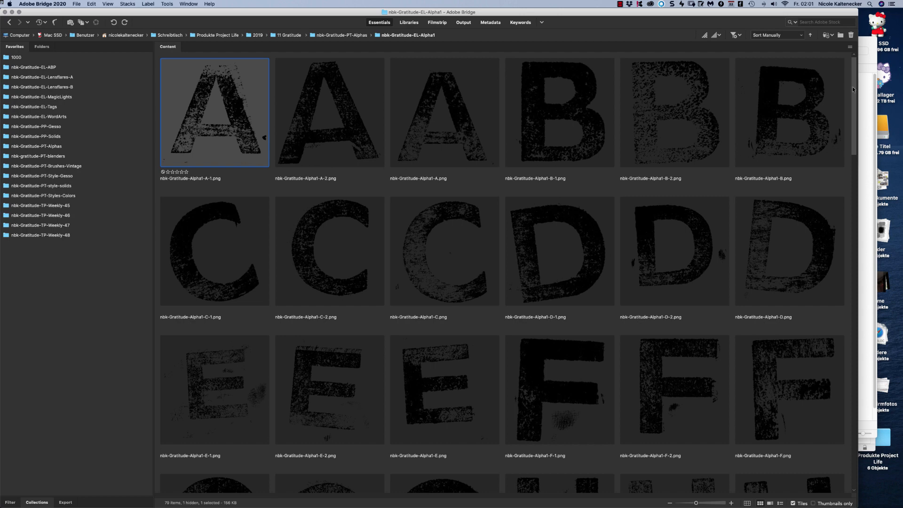
scroll(852, 87, "down", 1)
scroll(851, 90, "down", 1)
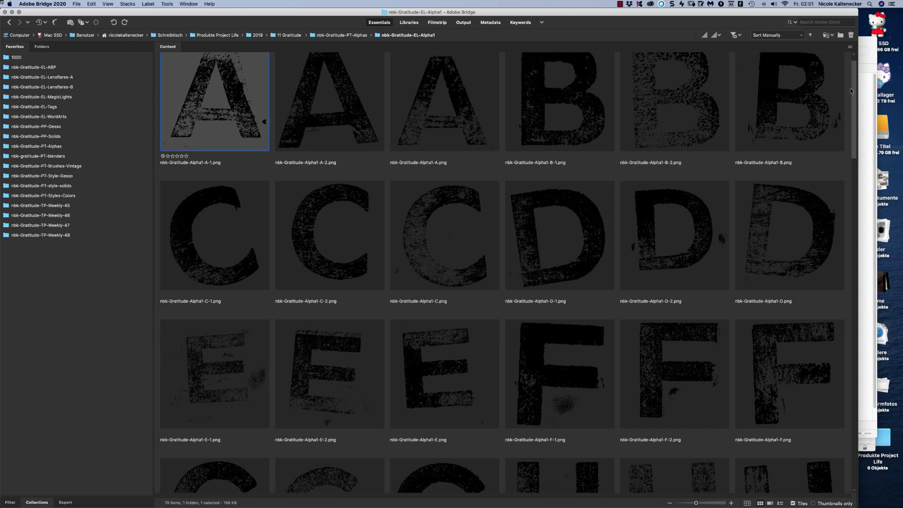
scroll(850, 90, "up", 1)
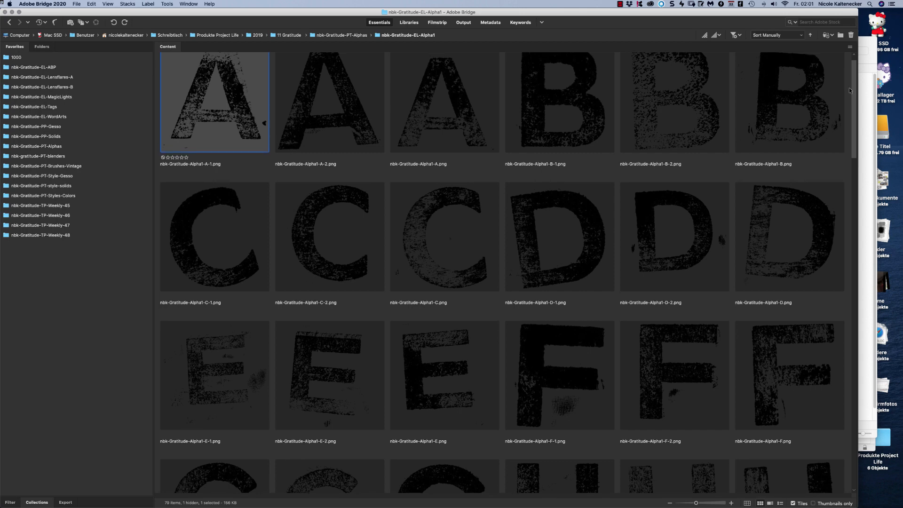
scroll(850, 89, "up", 2)
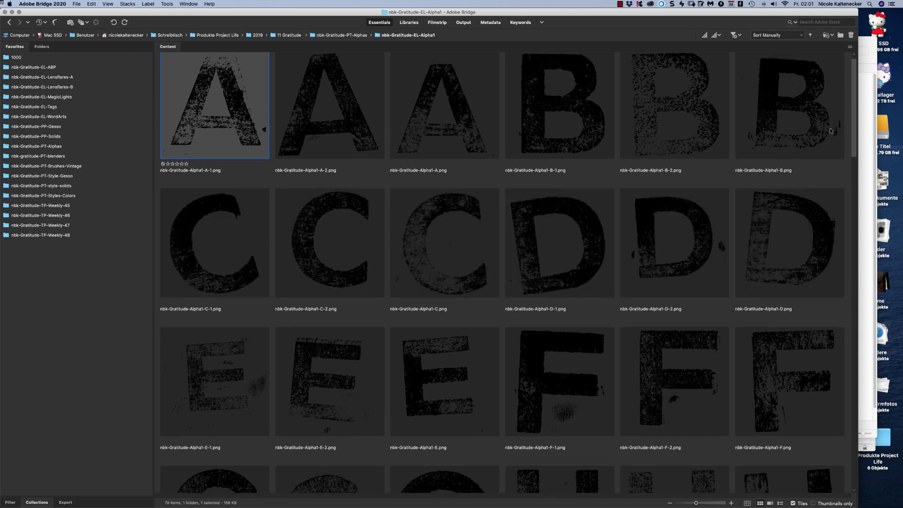
Look through the Alpha1 letters up to Z and select the brush file nbk-Gratitude-Alpha1.abr at the folder's end.
left_click(850, 92)
scroll(851, 91, "down", 10)
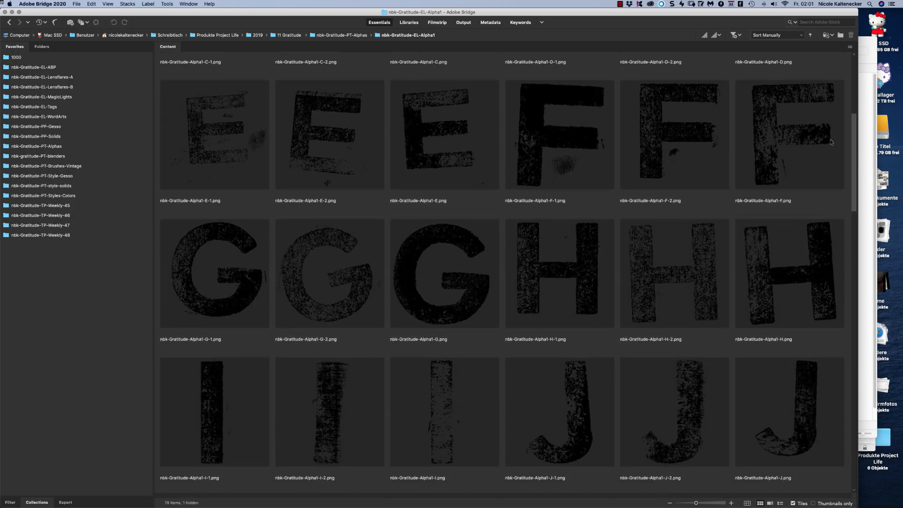
scroll(813, 175, "down", 20)
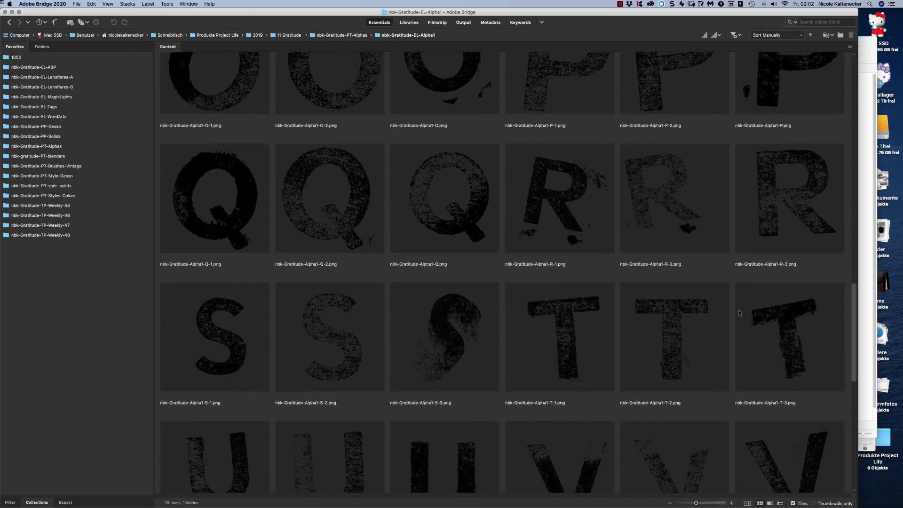
scroll(727, 356, "down", 8)
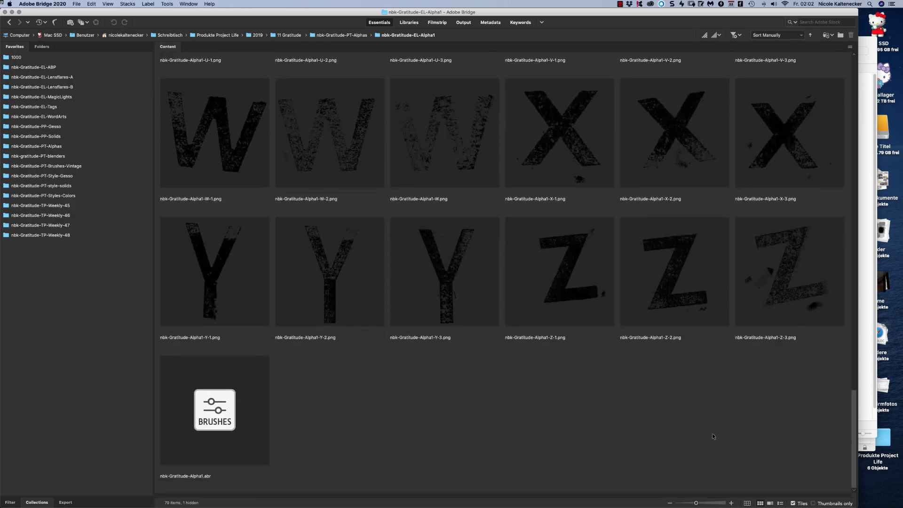
scroll(712, 433, "up", 20)
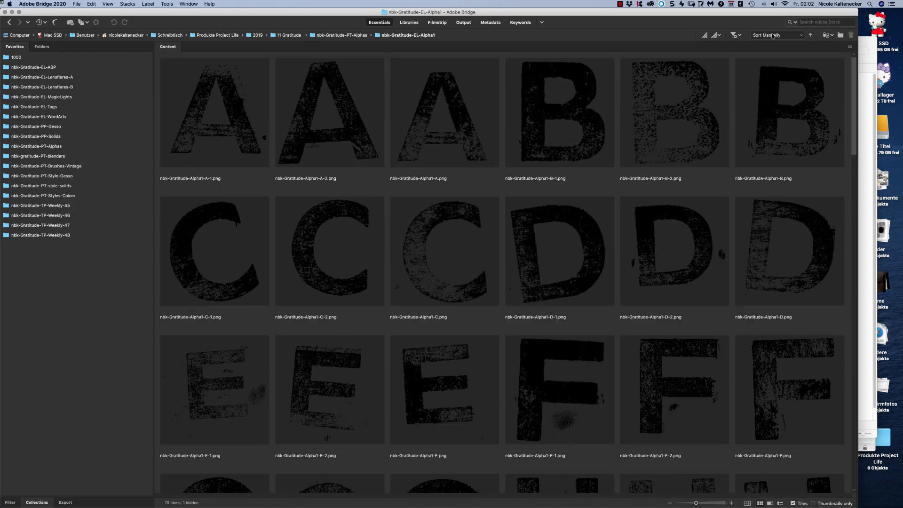
scroll(758, 101, "down", 20)
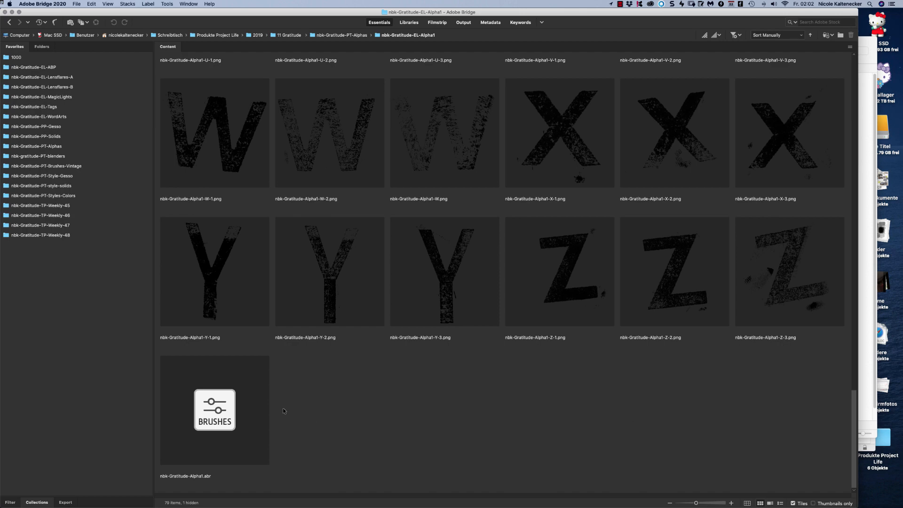
left_click(228, 413)
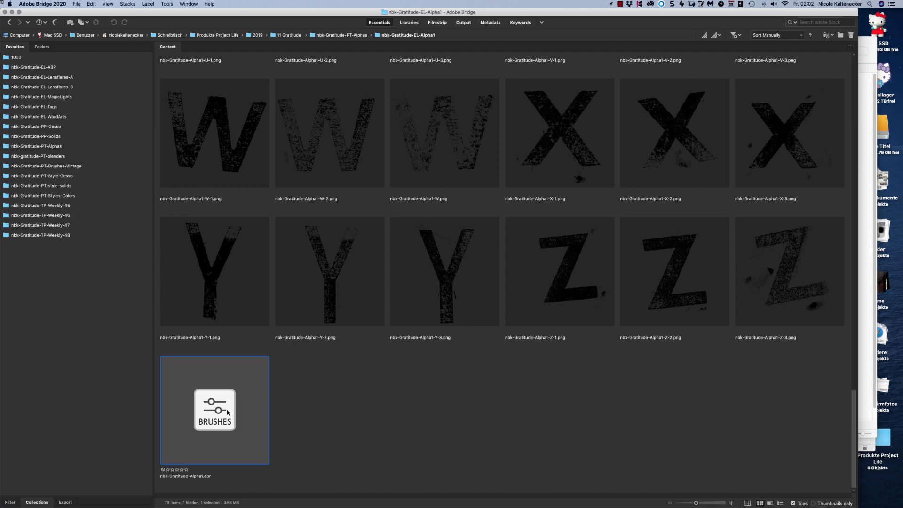
Return to the nbk-Gratitude-PT-Alphas folder and open the nbk-Gratitude-EL-Alpha2 folder.
left_click(357, 36)
left_click(555, 128)
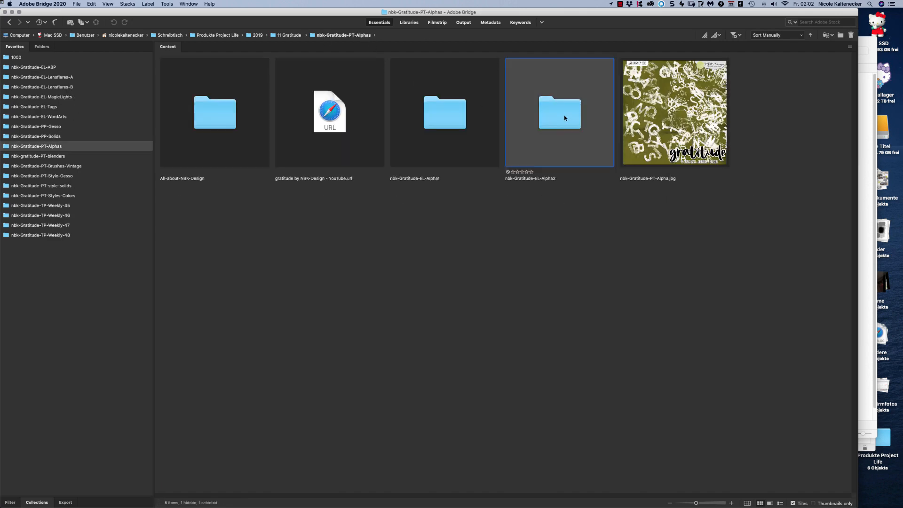
double_click(565, 119)
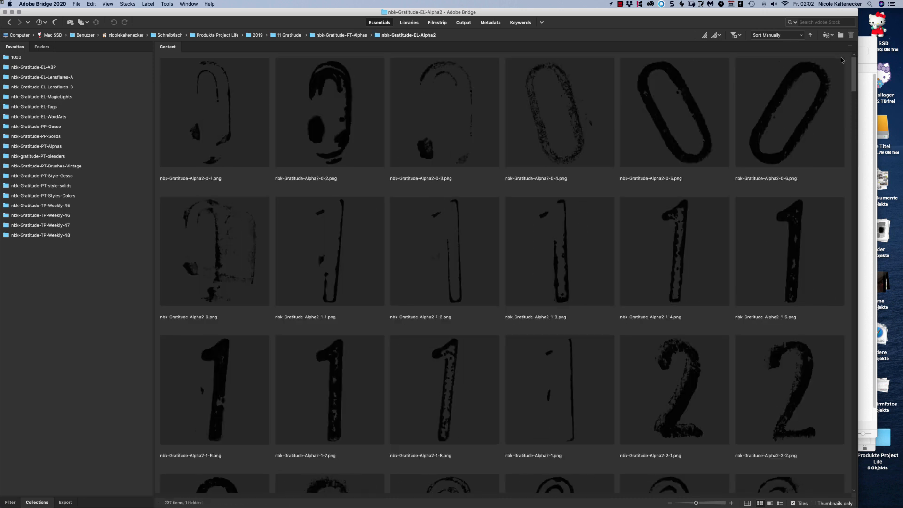
Look through the stamped digits and letters in the Alpha2 folder, from 0 to the letter F.
scroll(852, 65, "down", 1)
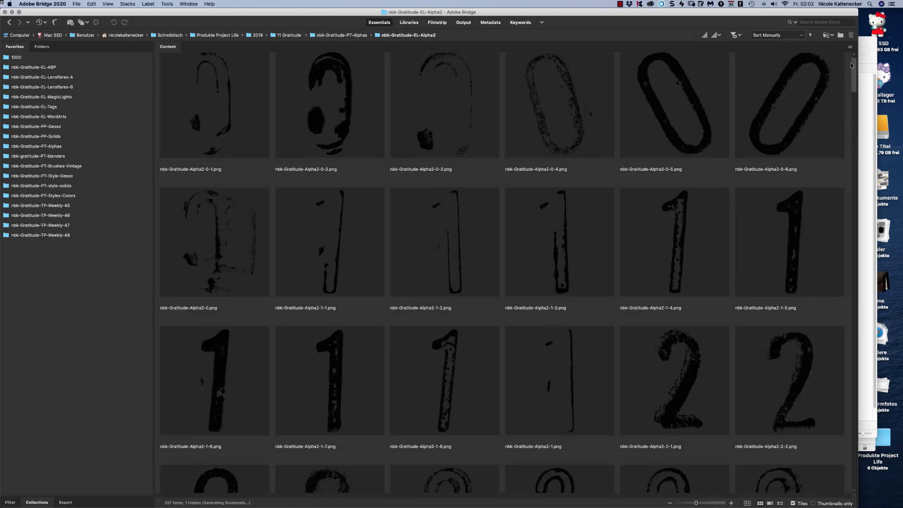
scroll(852, 65, "up", 1)
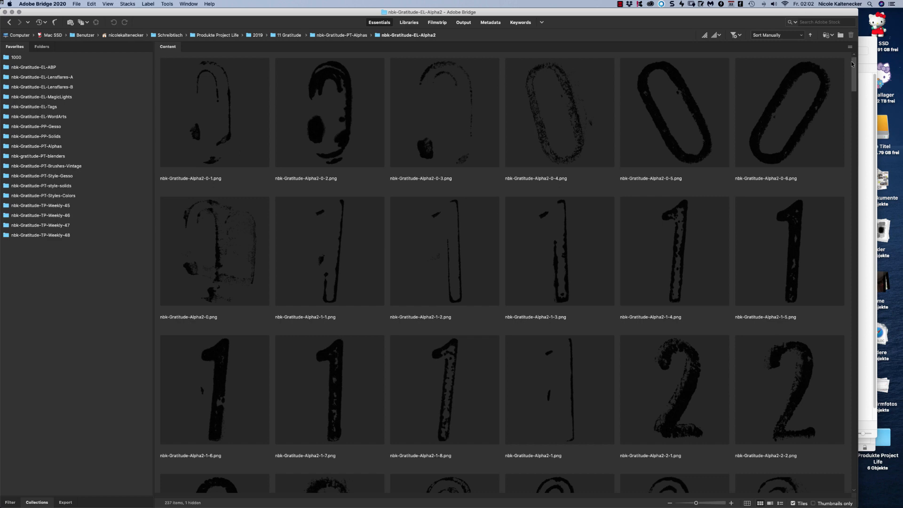
scroll(853, 64, "down", 4)
scroll(852, 59, "up", 4)
left_click_drag(851, 58, 842, 100)
scroll(833, 105, "up", 3)
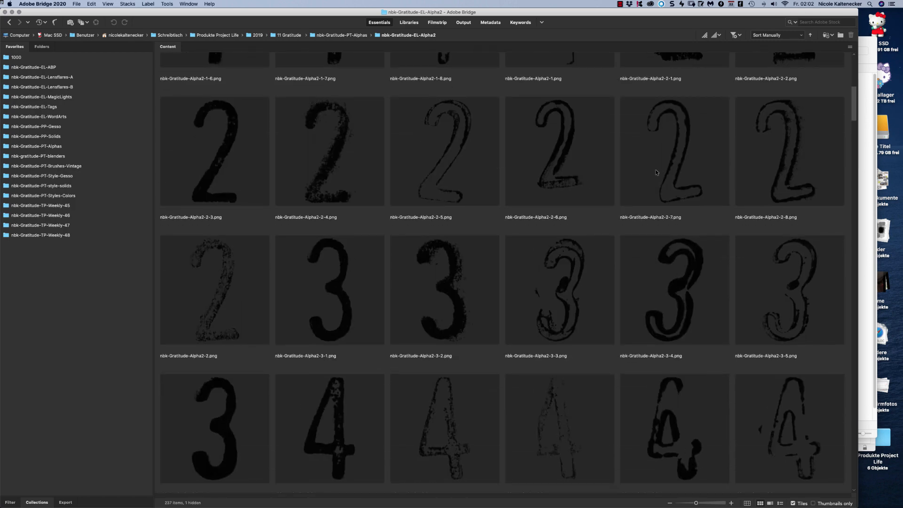
scroll(848, 119, "down", 10)
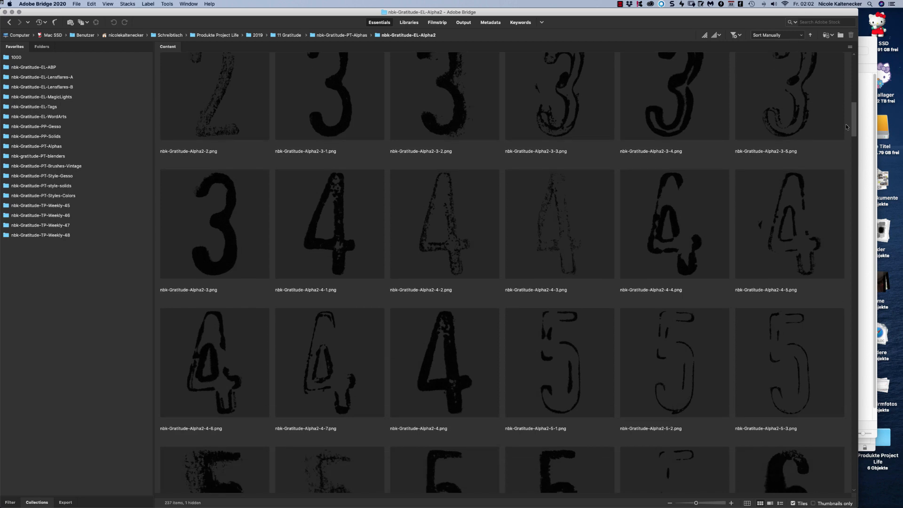
scroll(846, 131, "down", 15)
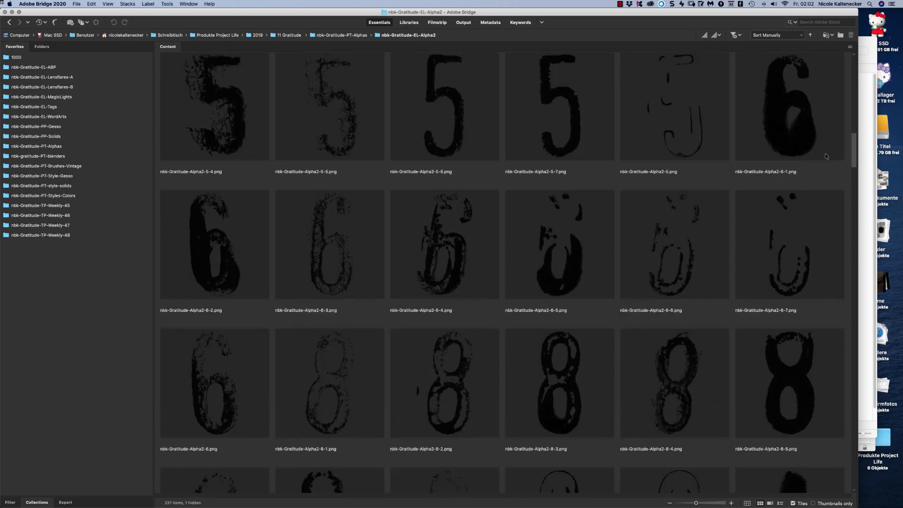
scroll(818, 170, "down", 20)
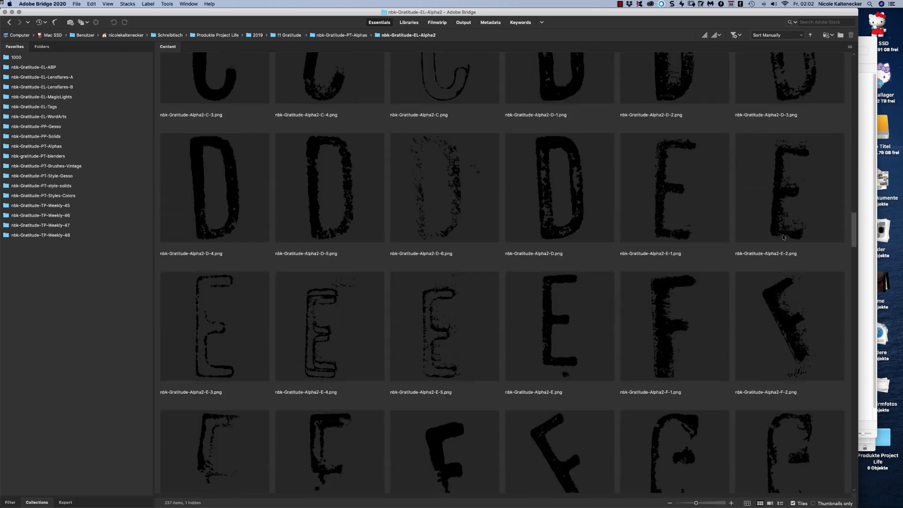
Browse the stamped letter images in the nbk-Gratitude-EL-Alpha2 folder from C through Z down to the brush file.
scroll(780, 245, "down", 10)
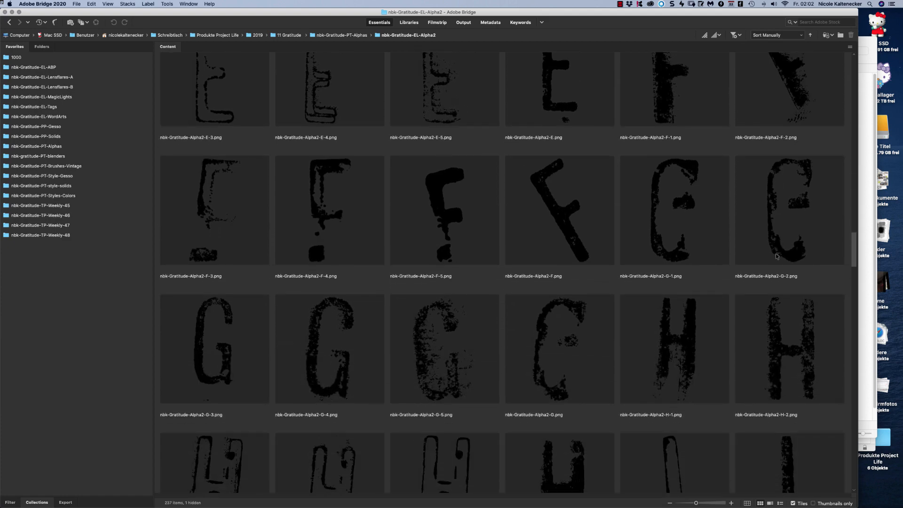
scroll(772, 268, "down", 20)
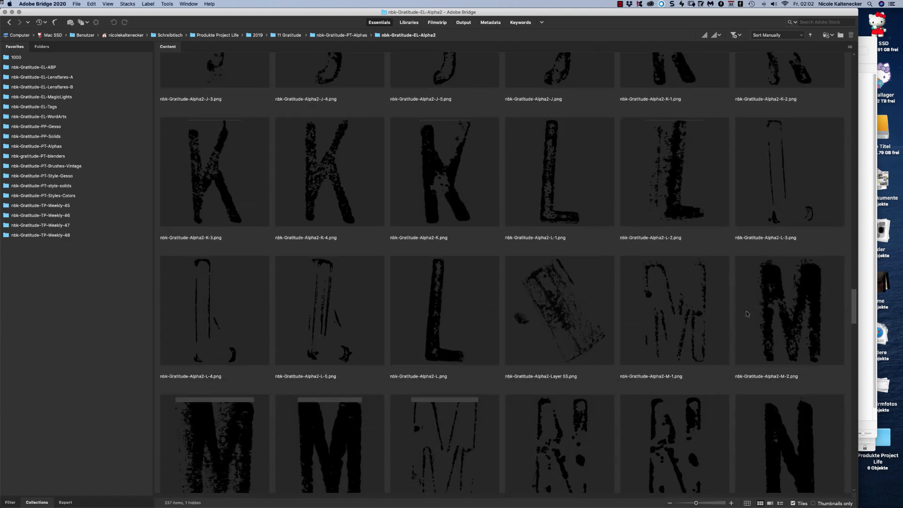
scroll(741, 334, "down", 15)
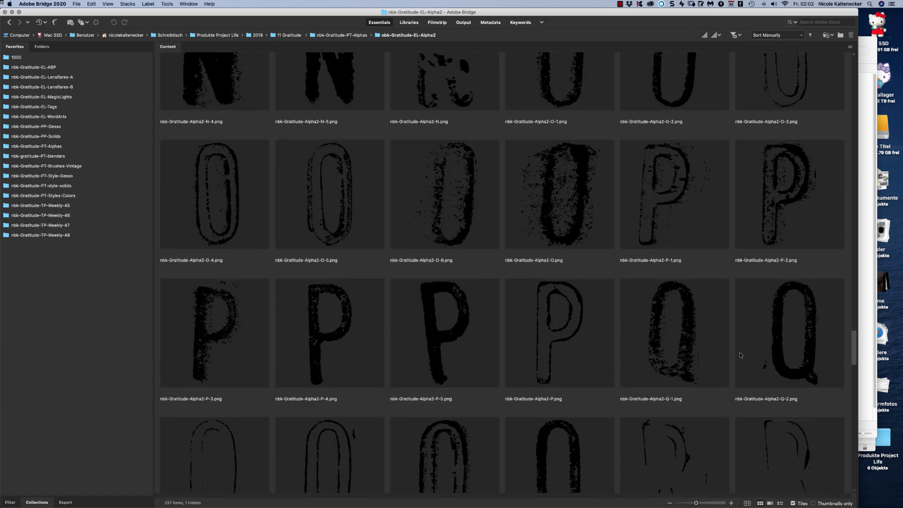
scroll(737, 391, "down", 11)
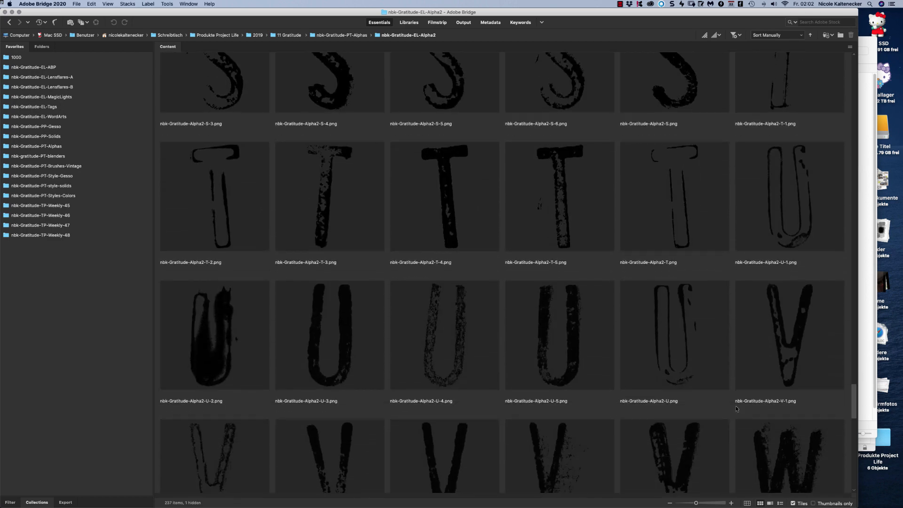
scroll(736, 413, "down", 8)
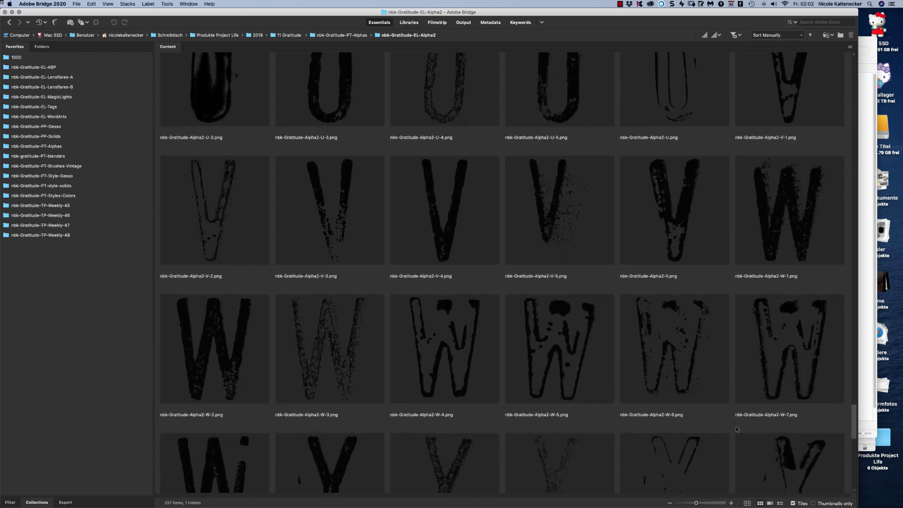
scroll(737, 436, "down", 15)
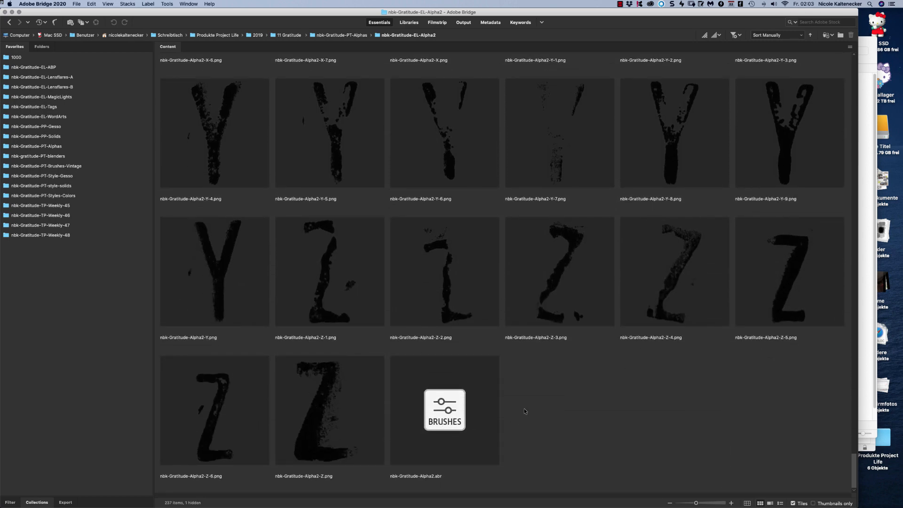
Preview nbk-Gratitude-PT-Blender.jpg from the nbk-gratitude-PT-blenders folder full screen and return to the folder.
left_click(63, 157)
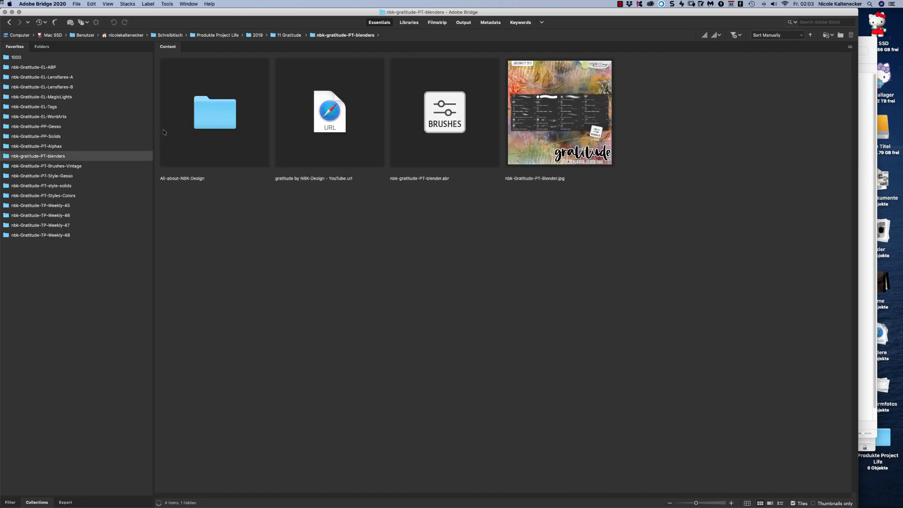
left_click(560, 80)
key("space")
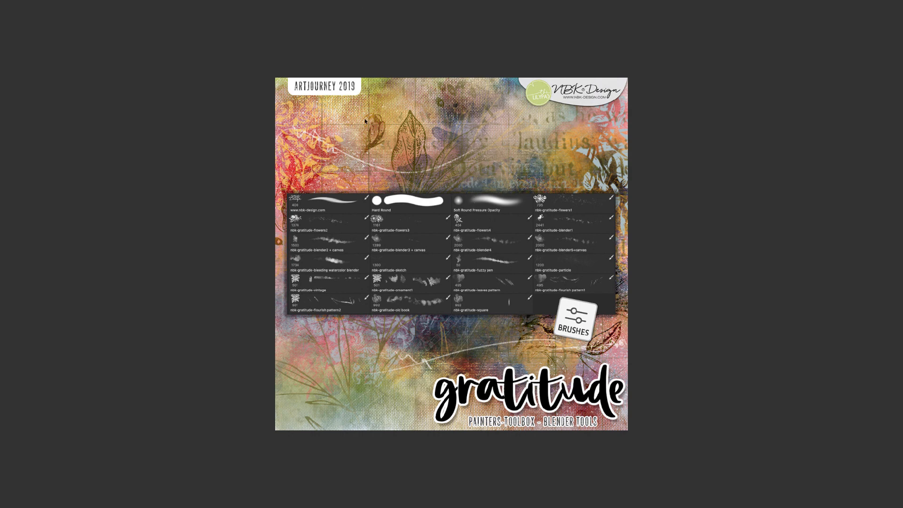
key("space")
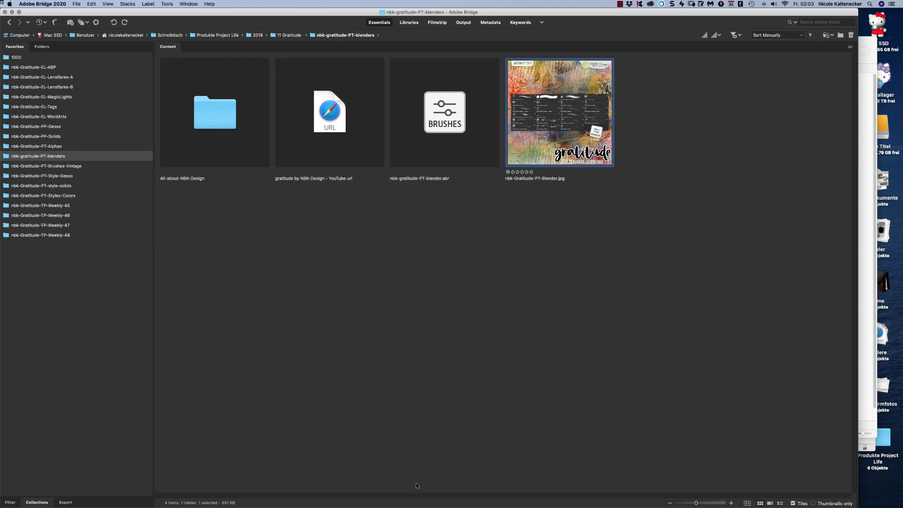
left_click(344, 363)
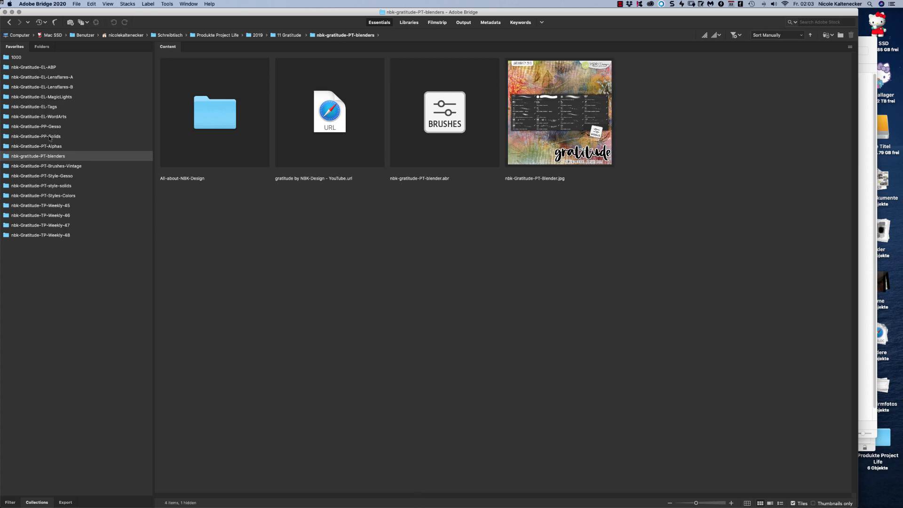
Open nbk-Gratitude-PP-Solid-4.jpg from the nbk-Gratitude-PP-Solids folder in Photoshop and add a new empty layer.
left_click(50, 137)
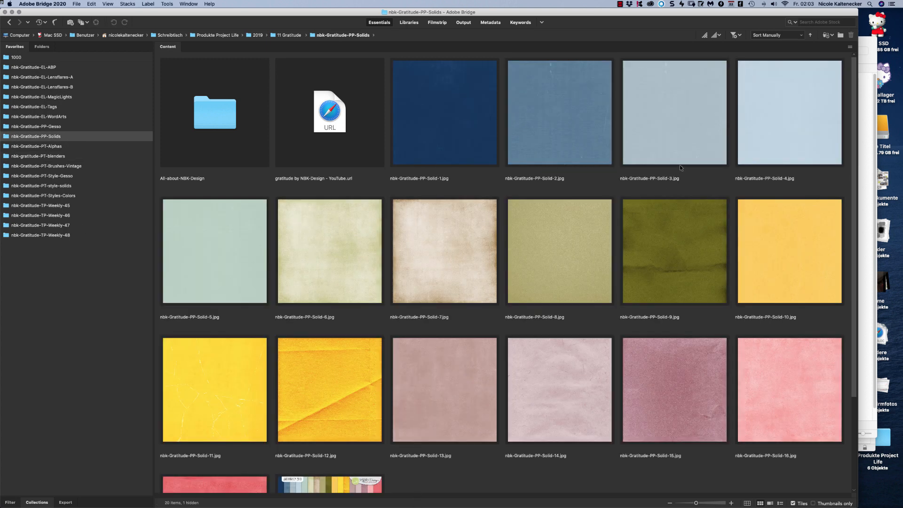
double_click(780, 102)
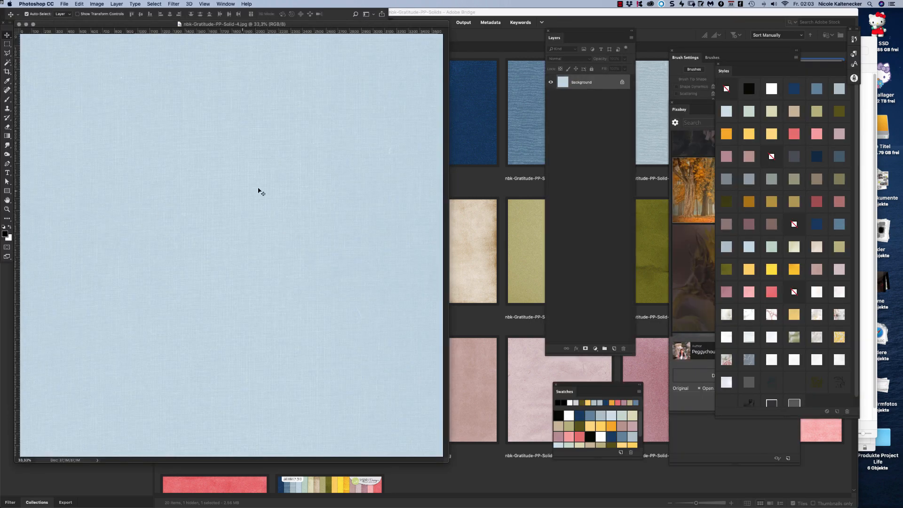
key("super+shift+n")
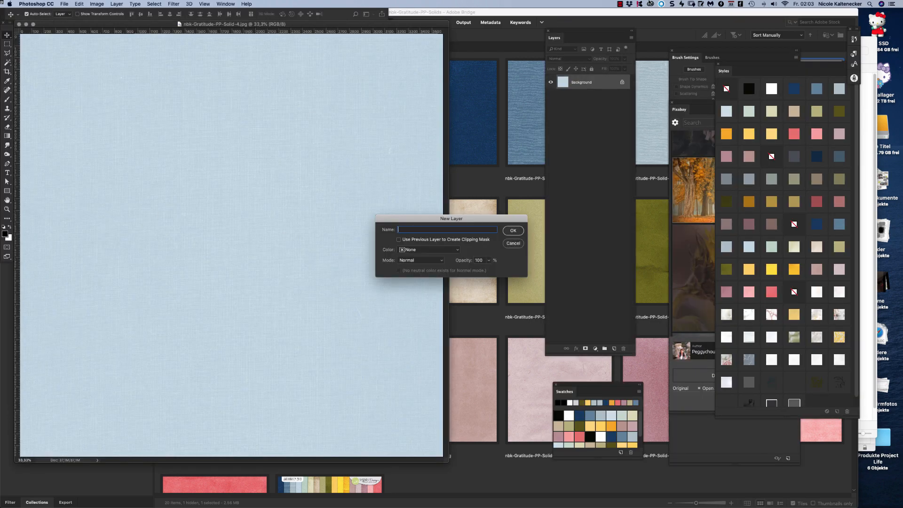
key("Return")
left_click_drag(262, 24, 338, 32)
Activate the Brush tool with the nbk-gratitude-blender3 + canvas preset.
key("b")
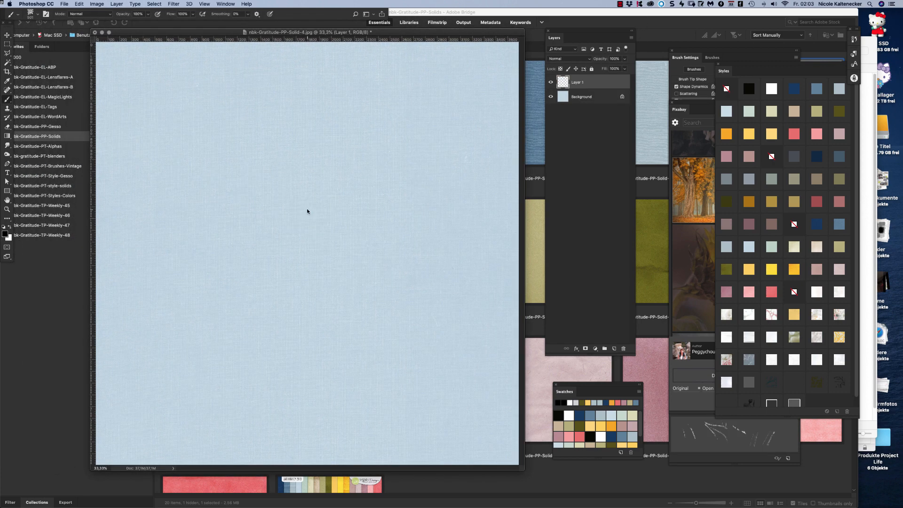
right_click(307, 212)
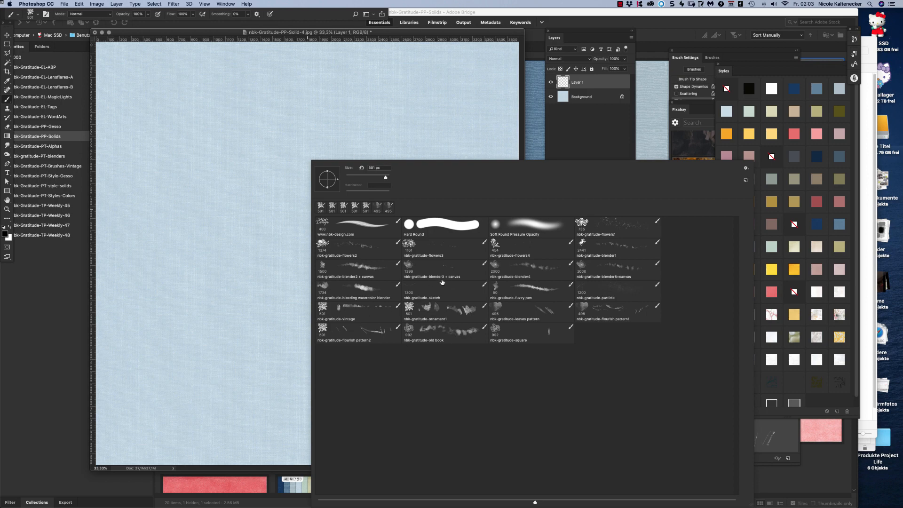
left_click(450, 277)
key("Return")
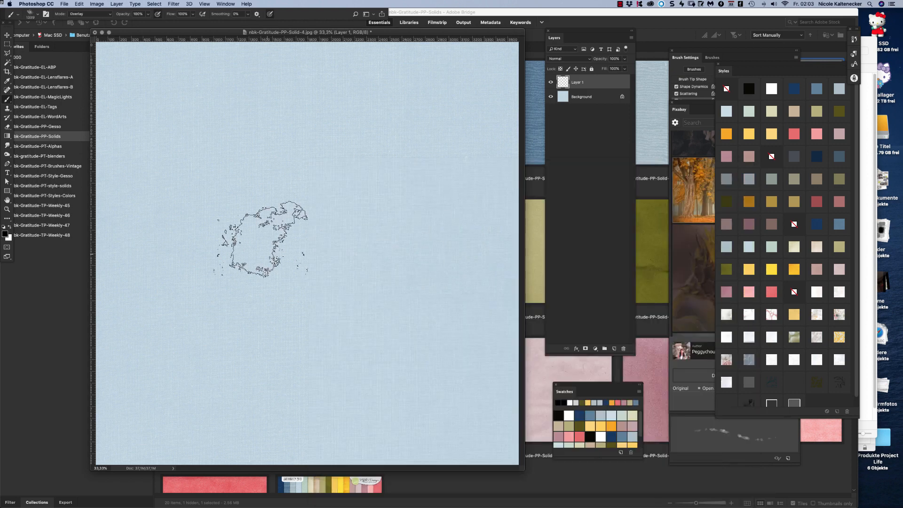
mouse_move(260, 239)
left_mouse_down()
mouse_move(287, 298)
mouse_move(383, 212)
mouse_move(379, 162)
mouse_move(372, 203)
mouse_move(426, 248)
mouse_move(387, 285)
mouse_move(420, 287)
mouse_move(475, 277)
mouse_move(464, 226)
mouse_move(475, 193)
mouse_move(499, 207)
mouse_move(367, 151)
mouse_move(424, 197)
mouse_move(386, 209)
mouse_move(407, 226)
mouse_move(405, 240)
mouse_move(339, 198)
mouse_move(341, 172)
mouse_move(282, 212)
mouse_move(287, 110)
mouse_move(313, 155)
mouse_move(306, 198)
mouse_move(291, 184)
mouse_move(268, 198)
mouse_move(367, 174)
mouse_move(294, 183)
left_mouse_up()
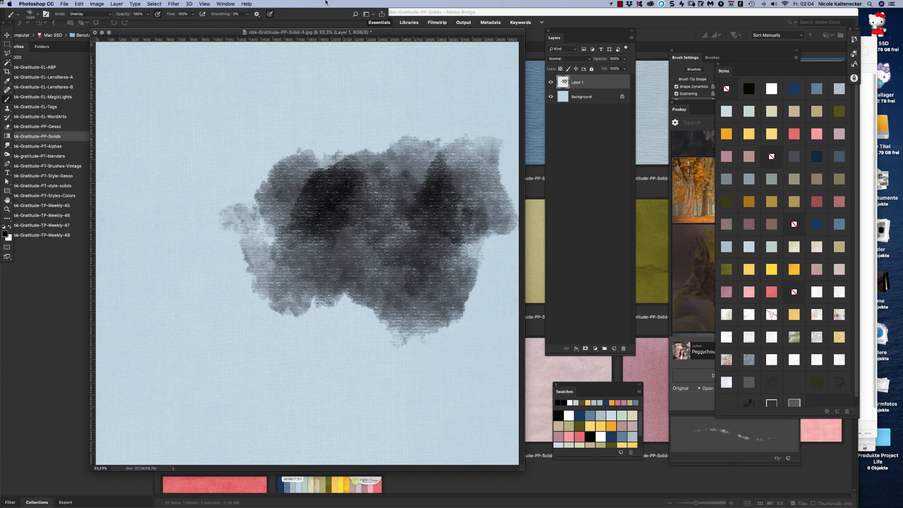
mouse_move(250, 246)
left_mouse_down()
mouse_move(228, 169)
mouse_move(202, 206)
mouse_move(221, 197)
mouse_move(171, 225)
mouse_move(193, 282)
mouse_move(264, 282)
mouse_move(160, 237)
mouse_move(191, 296)
mouse_move(226, 302)
left_mouse_up()
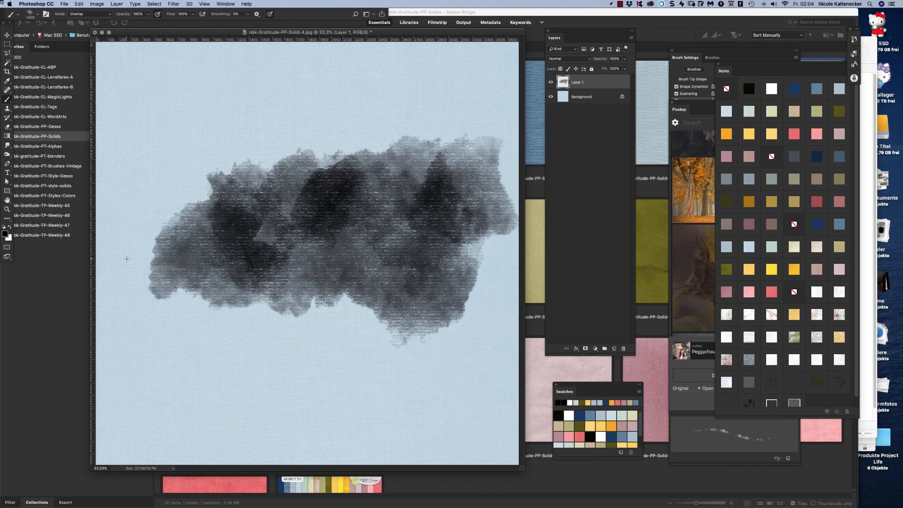
mouse_move(221, 320)
left_mouse_down()
mouse_move(353, 357)
mouse_move(238, 369)
mouse_move(350, 325)
mouse_move(405, 330)
mouse_move(198, 303)
mouse_move(334, 304)
mouse_move(327, 249)
mouse_move(282, 263)
mouse_move(351, 287)
mouse_move(374, 324)
mouse_move(391, 320)
mouse_move(339, 264)
mouse_move(423, 296)
mouse_move(481, 273)
mouse_move(490, 308)
mouse_move(496, 259)
mouse_move(486, 322)
mouse_move(475, 250)
mouse_move(437, 339)
mouse_move(469, 346)
mouse_move(459, 329)
left_mouse_up()
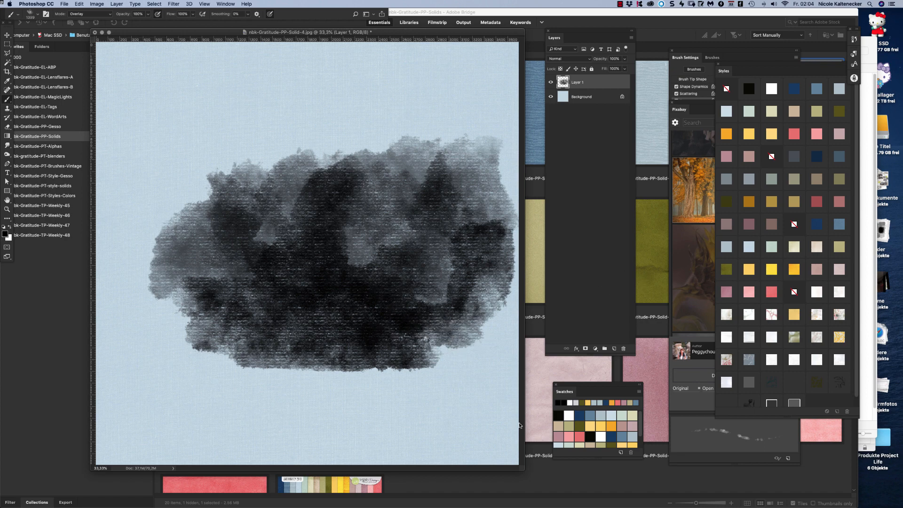
mouse_move(177, 162)
left_mouse_down()
mouse_move(214, 214)
mouse_move(197, 192)
mouse_move(208, 195)
mouse_move(216, 165)
mouse_move(225, 180)
mouse_move(225, 160)
mouse_move(196, 164)
left_mouse_up()
mouse_move(180, 206)
left_mouse_down()
mouse_move(170, 184)
mouse_move(207, 131)
mouse_move(256, 141)
mouse_move(251, 151)
mouse_move(270, 143)
mouse_move(249, 151)
mouse_move(272, 160)
left_mouse_up()
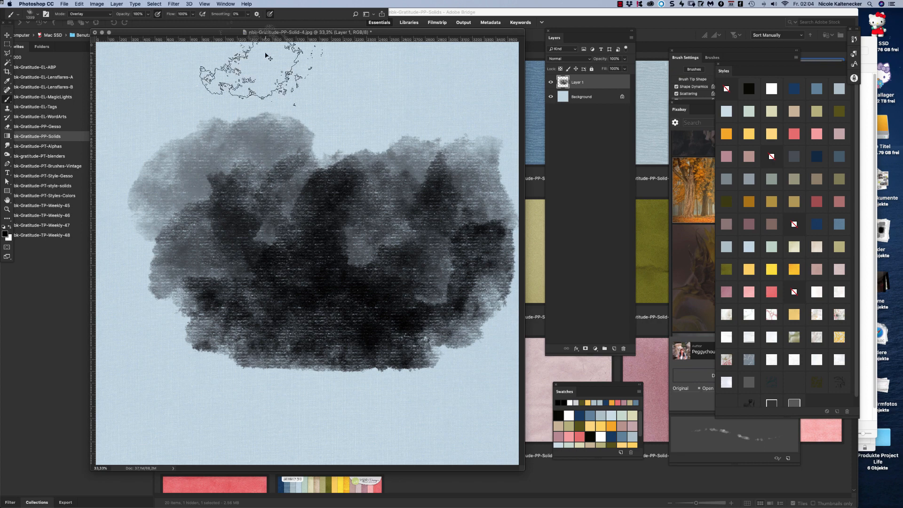
key("super+a")
key("Delete")
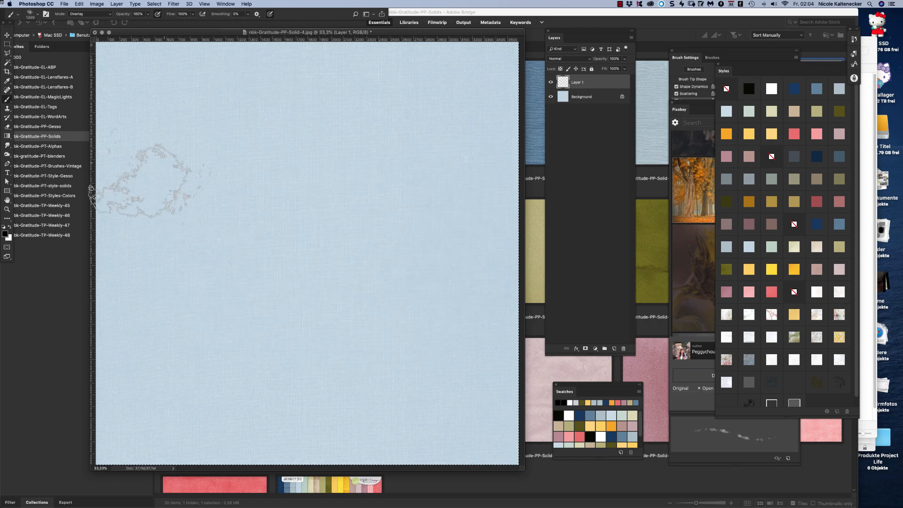
Paint a dark textured patch across the paper's upper half and a soft cloud beside and below it with the nbk-gratitude-blender5+canvas brush.
mouse_move(146, 181)
left_mouse_down()
mouse_move(184, 198)
mouse_move(122, 189)
mouse_move(160, 192)
mouse_move(216, 240)
mouse_move(244, 174)
mouse_move(235, 235)
mouse_move(273, 188)
mouse_move(292, 221)
mouse_move(305, 221)
mouse_move(348, 183)
mouse_move(313, 240)
mouse_move(372, 169)
left_mouse_up()
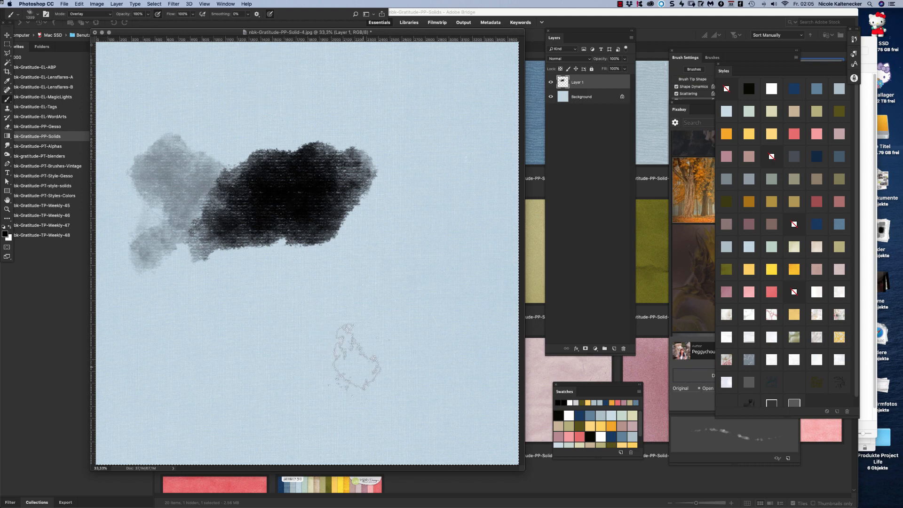
right_click(389, 334)
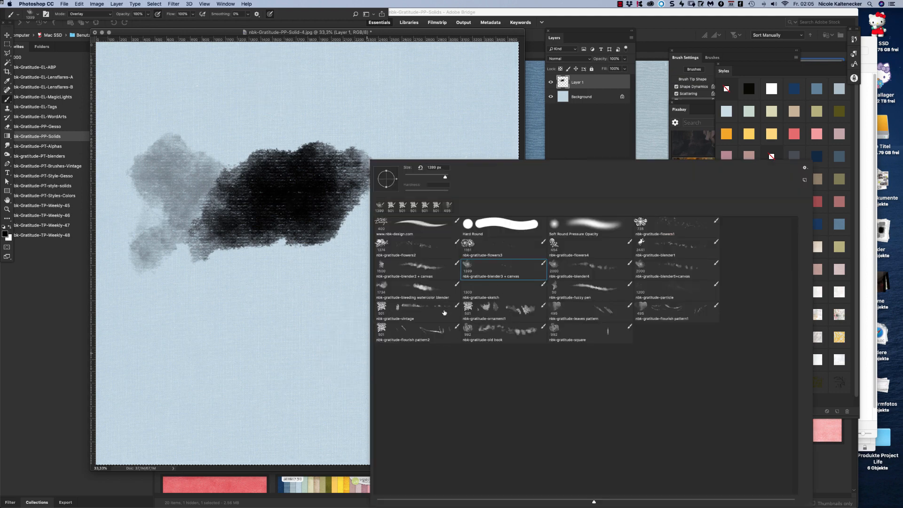
double_click(668, 262)
mouse_move(391, 179)
left_mouse_down()
mouse_move(425, 226)
mouse_move(367, 315)
mouse_move(264, 322)
mouse_move(414, 221)
left_mouse_up()
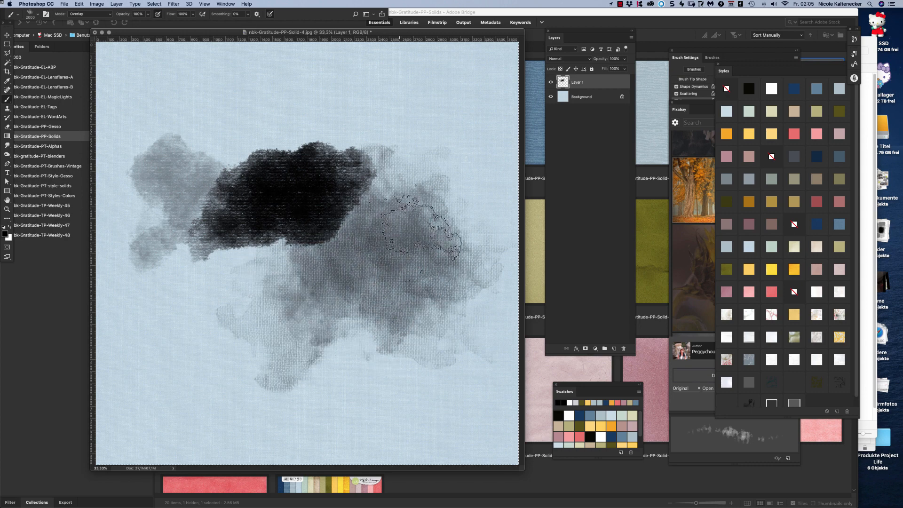
Stamp outlined blossoms along the lower and right side of the painted cloud with the nbk-gratitude-flowers1 brush.
right_click(525, 194)
left_click(704, 224)
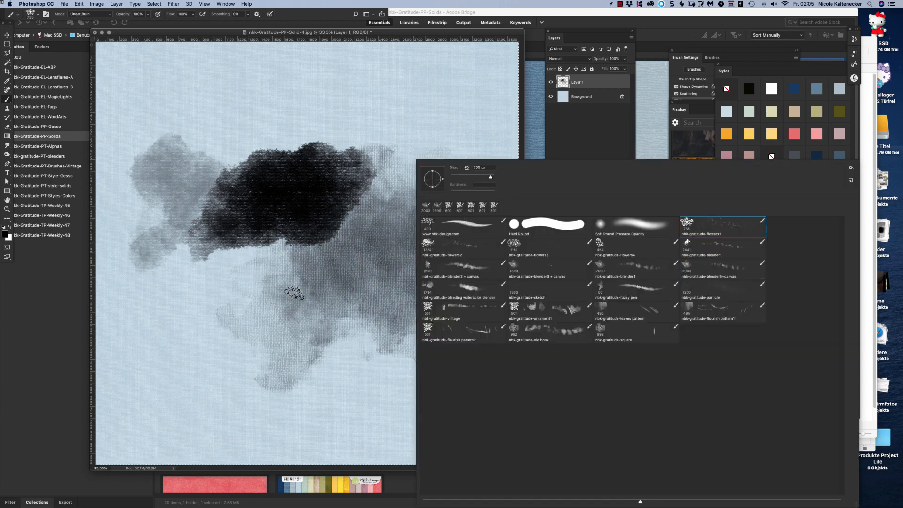
key("Return")
mouse_move(291, 329)
left_mouse_down()
mouse_move(424, 292)
mouse_move(452, 198)
mouse_move(469, 251)
left_mouse_up()
Stamp fine flower clusters beneath and to the right of the dark patch with the nbk-gratitude-flowers3 brush.
right_click(468, 251)
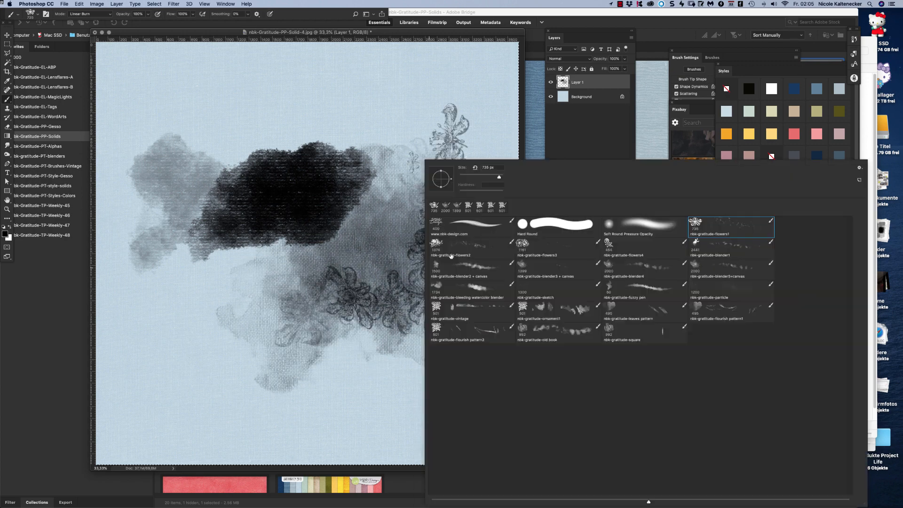
left_click(537, 245)
key("Return")
mouse_move(325, 243)
left_mouse_down()
mouse_move(263, 263)
mouse_move(235, 290)
left_mouse_up()
mouse_move(342, 206)
left_mouse_down()
mouse_move(382, 175)
mouse_move(391, 145)
mouse_move(403, 211)
left_mouse_up()
Scatter thin sketchy lines at the artwork's lower left and upper right with the nbk-gratitude-sketch brush.
right_click(423, 230)
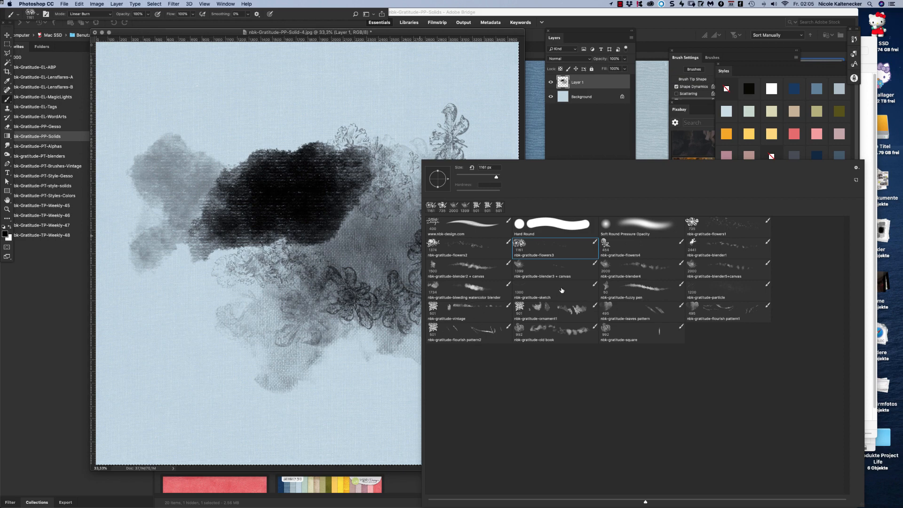
left_click(563, 293)
key("Return")
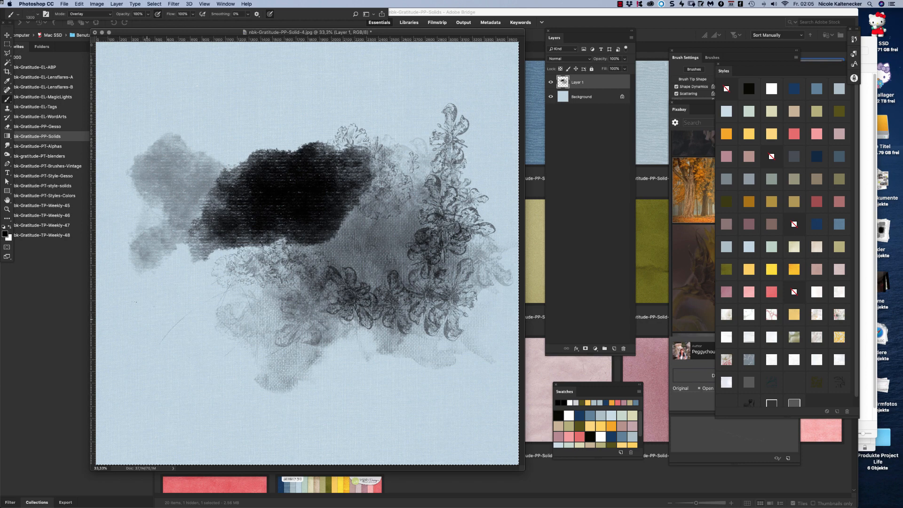
left_click(213, 289, "super")
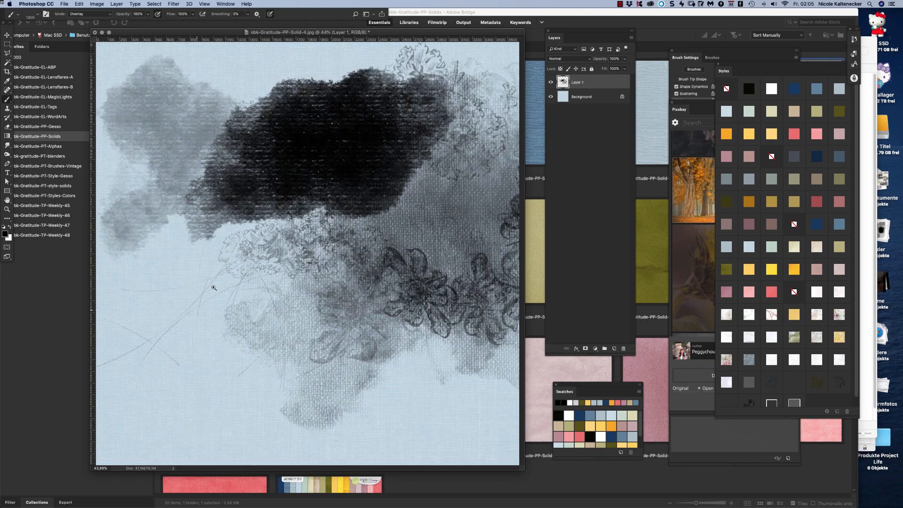
left_click_drag(214, 287, 214, 288)
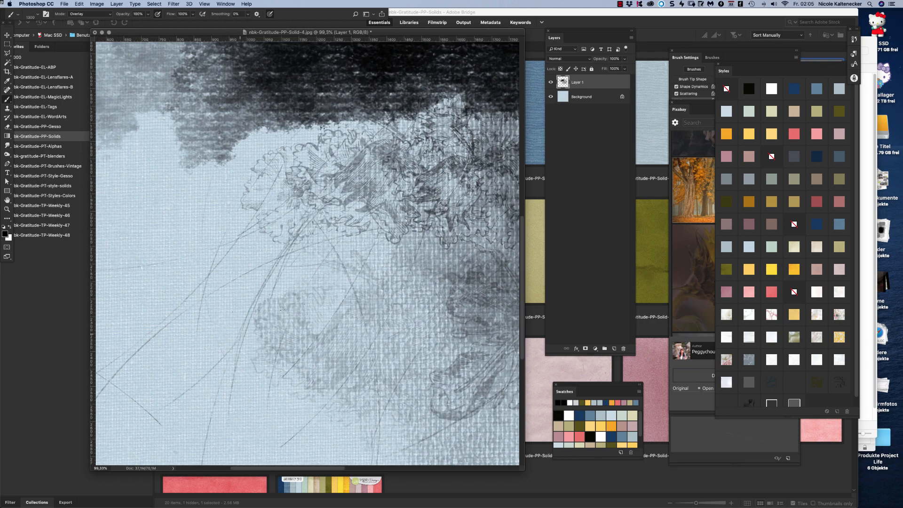
key("super+0")
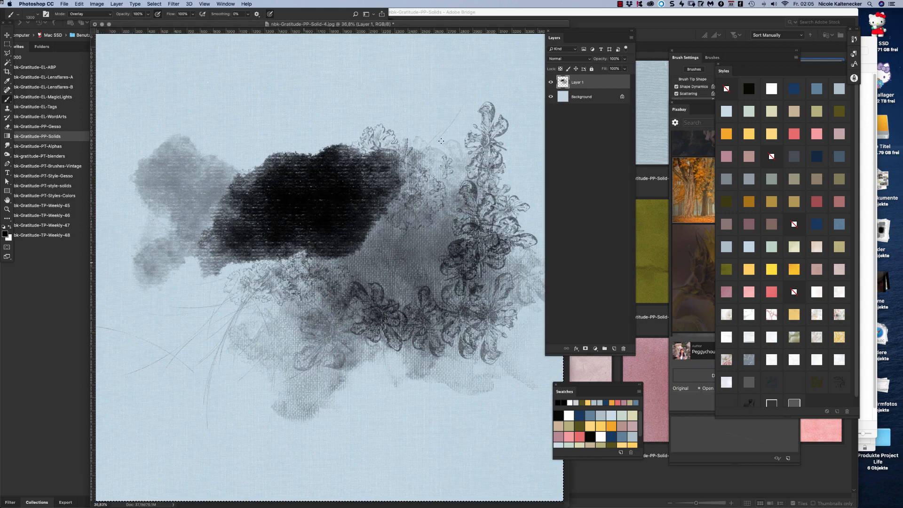
left_click_drag(517, 21, 485, 15)
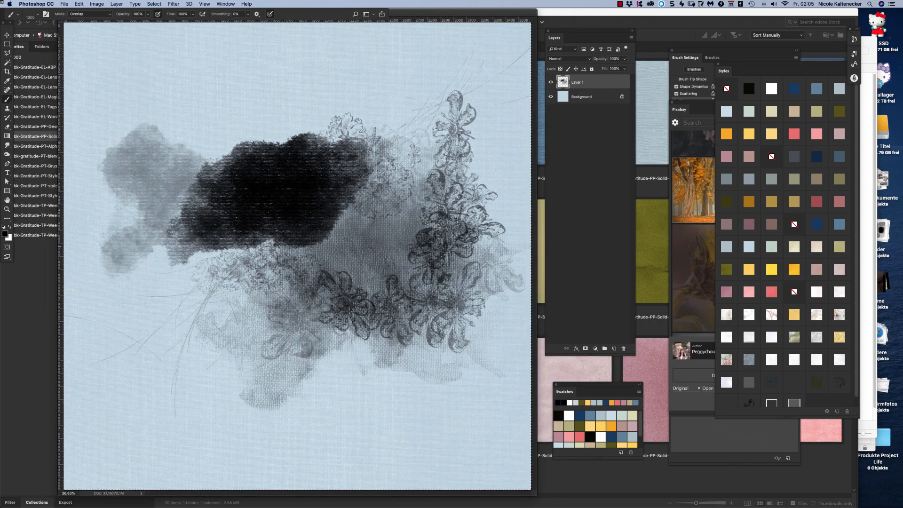
Choose the nbk-gratitude-fuzzy pen brush and add another empty layer above the painted one.
right_click(525, 281)
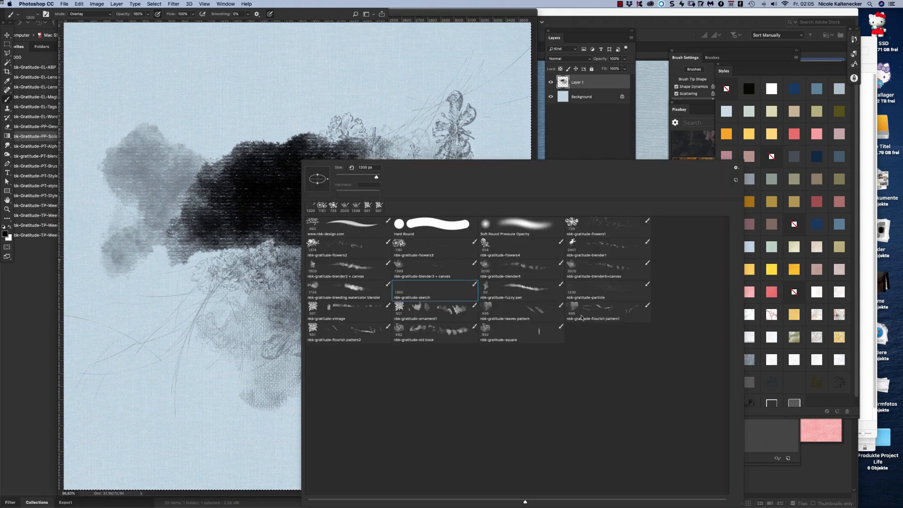
left_click(531, 296)
key("Return")
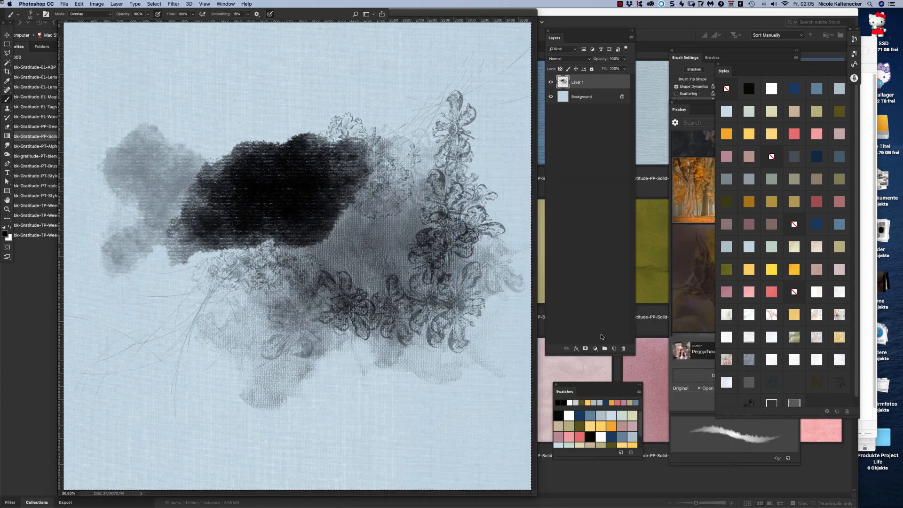
key("super+shift+alt+n")
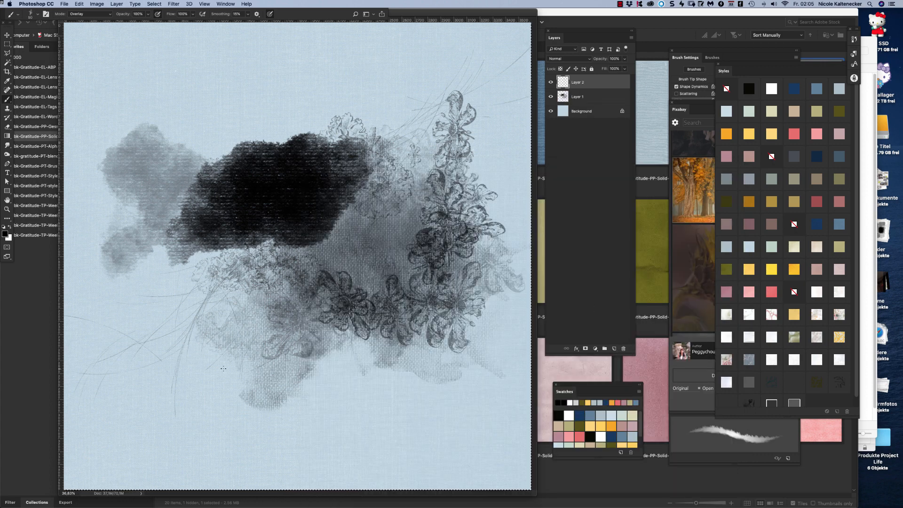
Handwrite "Hello" and freehand curves on Layer 2 with the fuzzy pen, add thinner lines at a smaller size, and clear the layer.
mouse_move(179, 320)
left_mouse_down()
mouse_move(191, 389)
mouse_move(238, 358)
left_mouse_up()
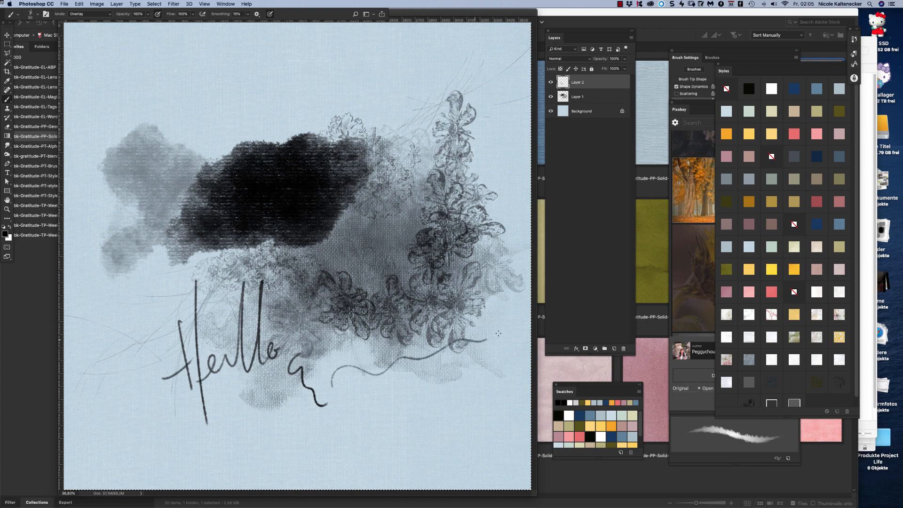
left_click_drag(488, 126, 248, 277)
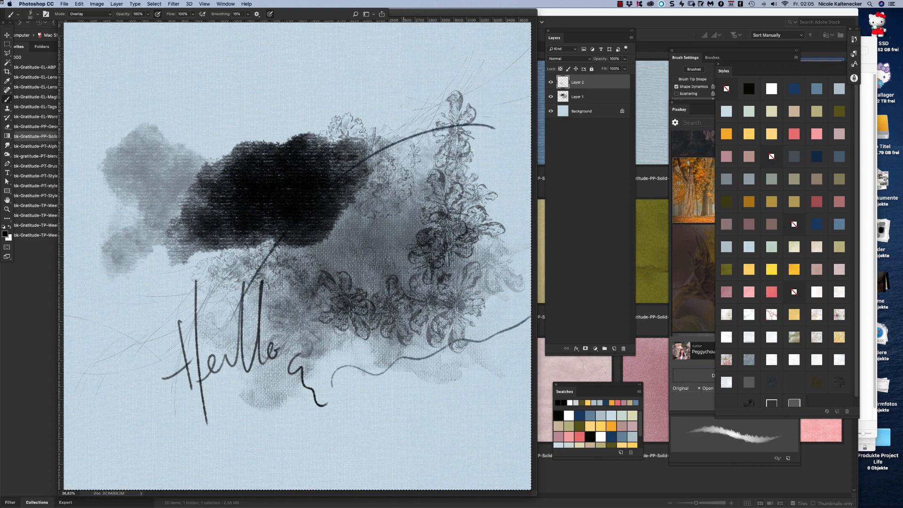
key("bracketleft")
key("bracketleft")
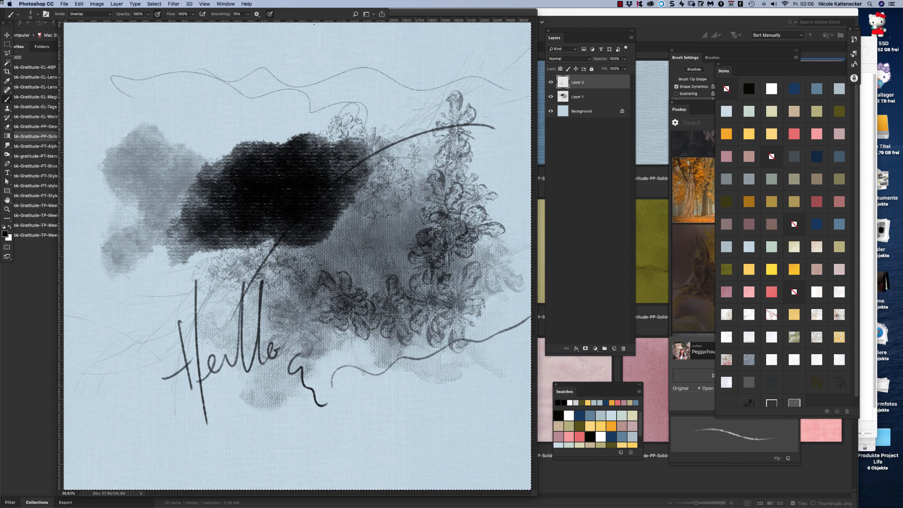
key("super+a")
key("BackSpace")
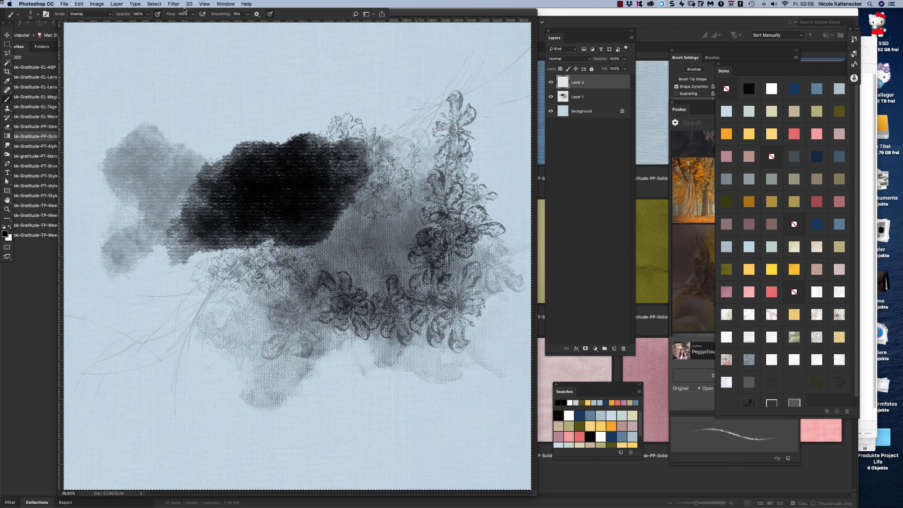
Draw thin wavy and looping lines above the painted cloud on Layer 1 with the fuzzy pen.
left_click(591, 96)
left_click_drag(278, 88, 229, 109)
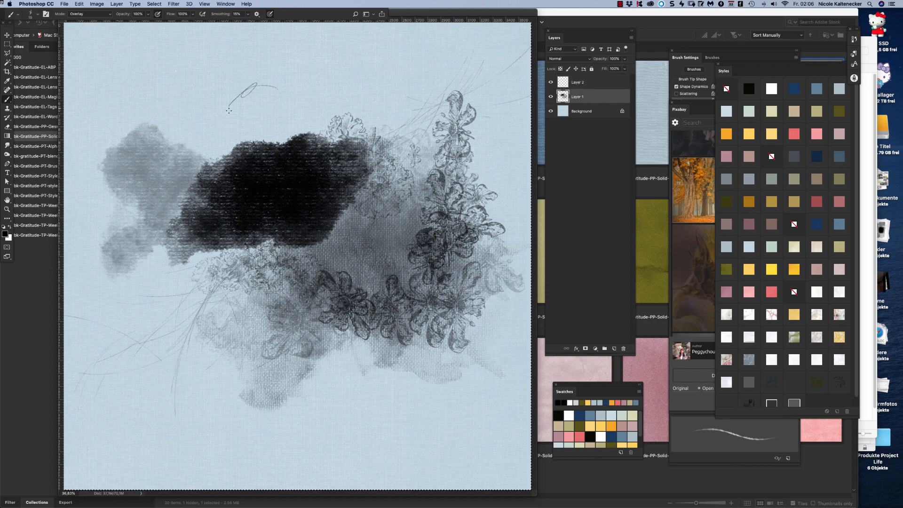
left_click_drag(345, 104, 156, 77)
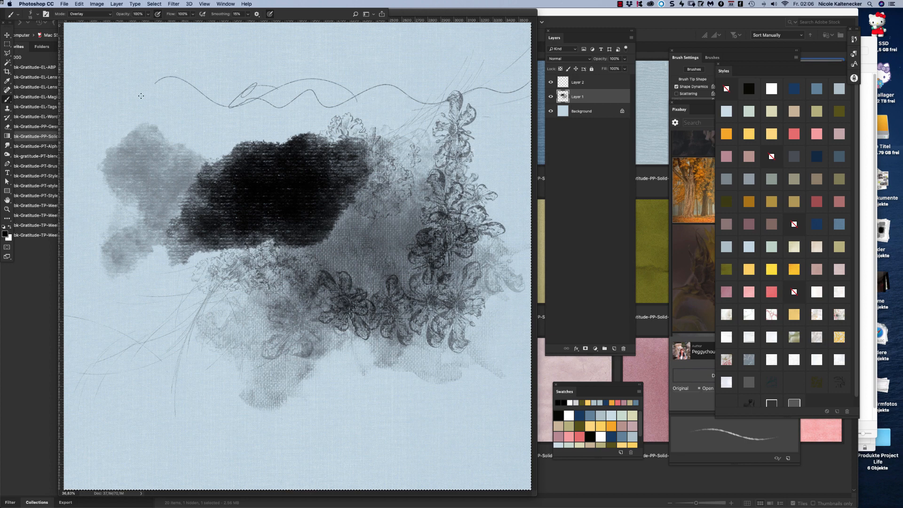
left_click_drag(450, 61, 449, 53)
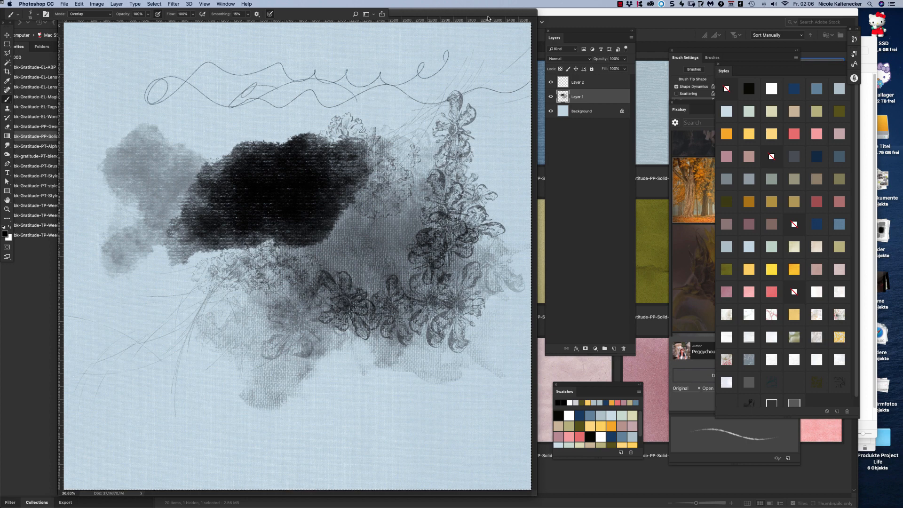
Set brush smoothing to 73% and draw flowing loops along the artwork's upper edge and long curves beneath the cloud.
left_click(247, 14)
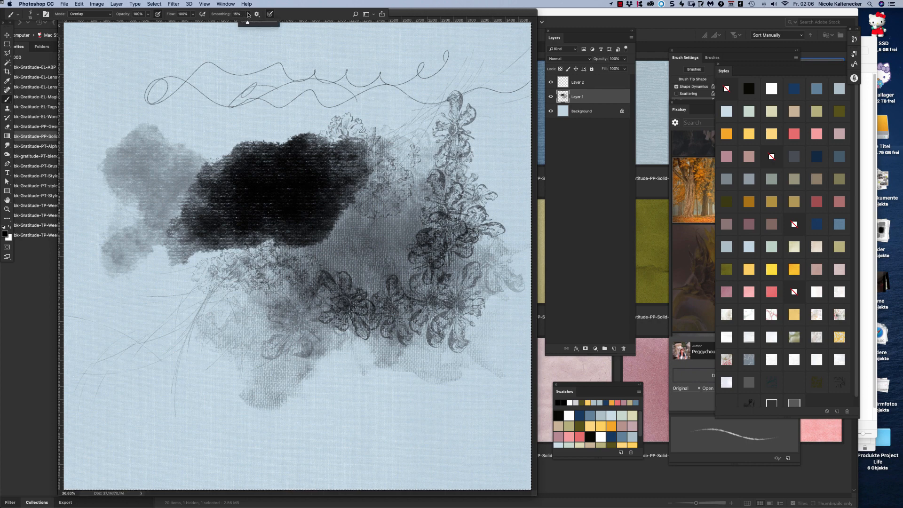
left_click_drag(245, 23, 266, 23)
left_click_drag(175, 47, 203, 36)
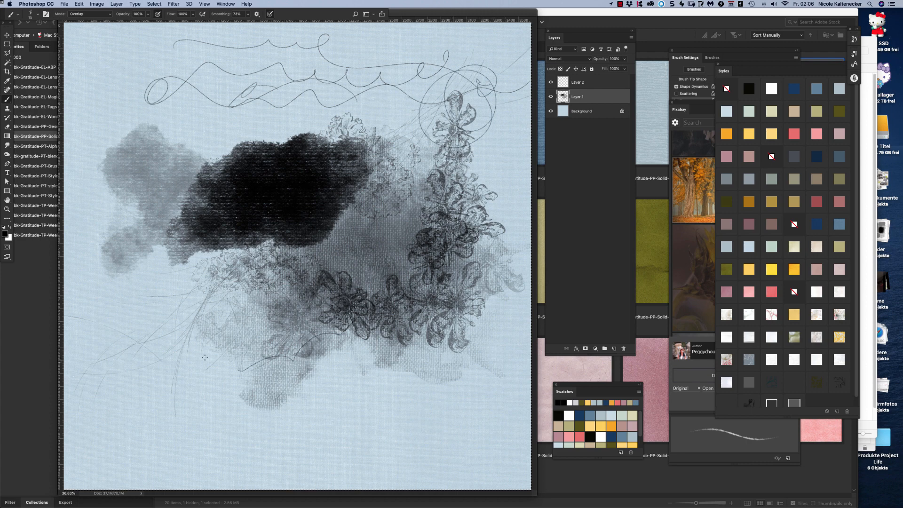
mouse_move(112, 373)
left_mouse_down()
mouse_move(107, 420)
mouse_move(133, 385)
left_mouse_up()
left_click_drag(443, 391, 442, 391)
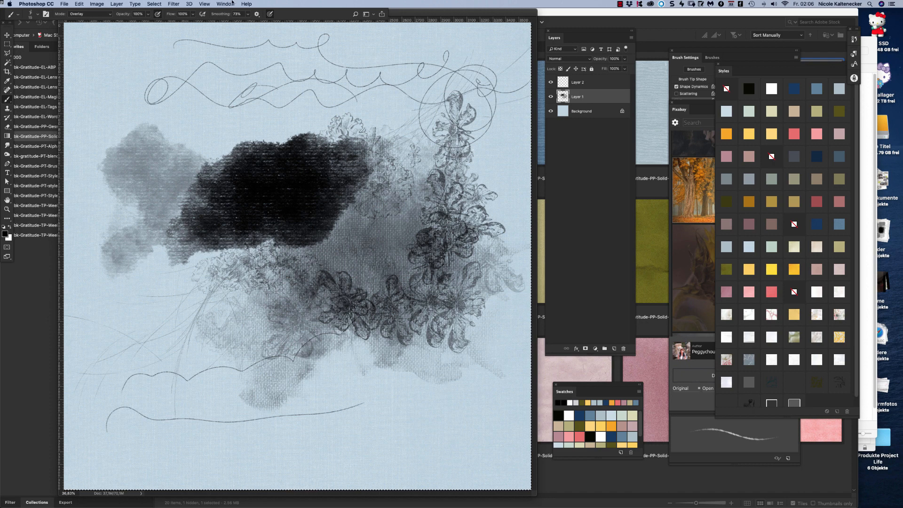
Set brush smoothing to 0% and draw a wavy, zigzagging line and dense scribbles across the artwork's lower part.
left_click(248, 14)
left_click_drag(250, 22, 205, 15)
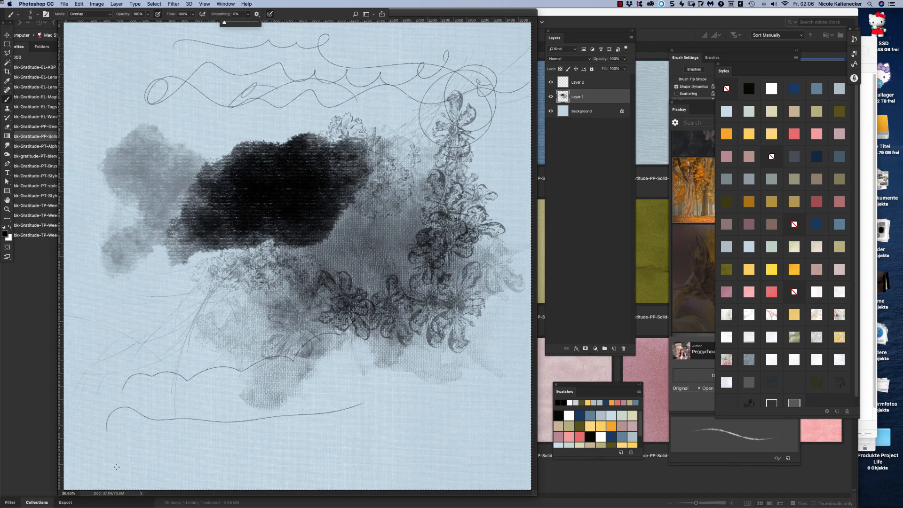
left_click_drag(108, 416, 145, 441)
left_click_drag(443, 450, 450, 385)
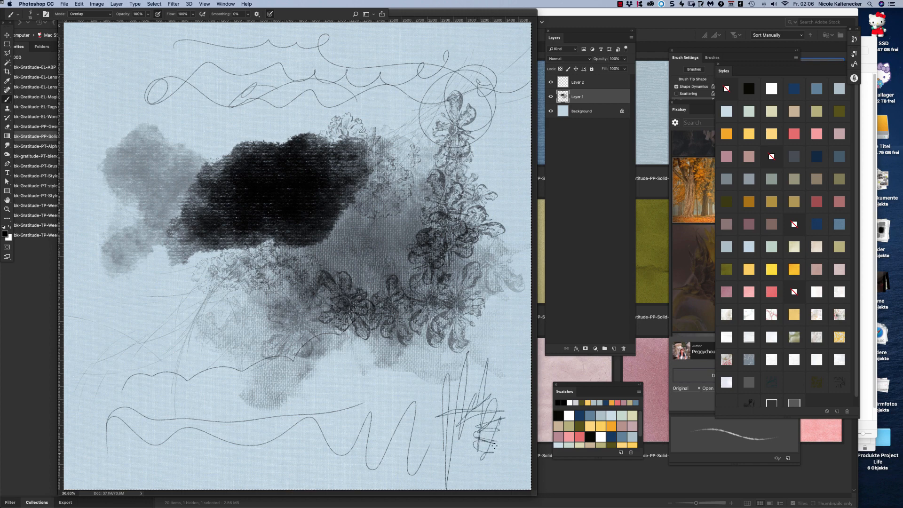
left_click_drag(504, 327, 473, 333)
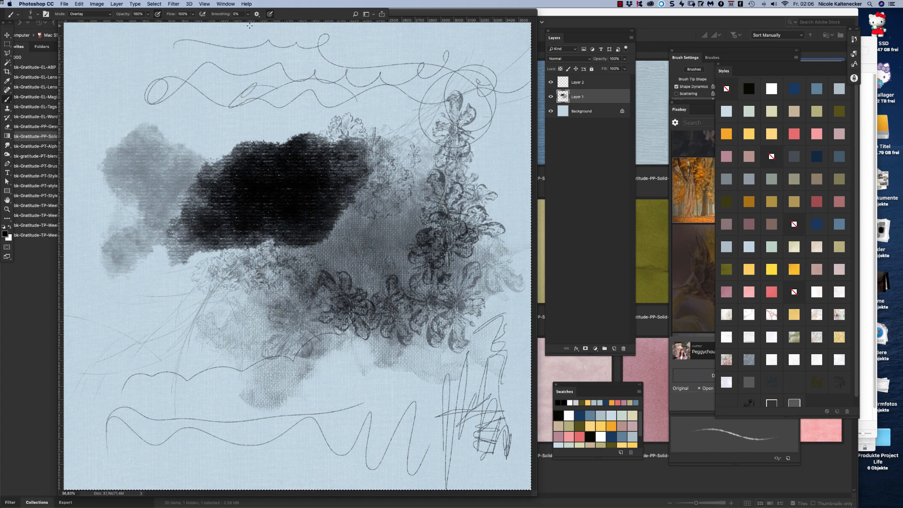
Set brush smoothing to 31% and draw a curling line around the upper-left side of the cloud.
left_click(247, 13)
left_click(247, 22)
left_click_drag(247, 22, 258, 22)
left_click(193, 58)
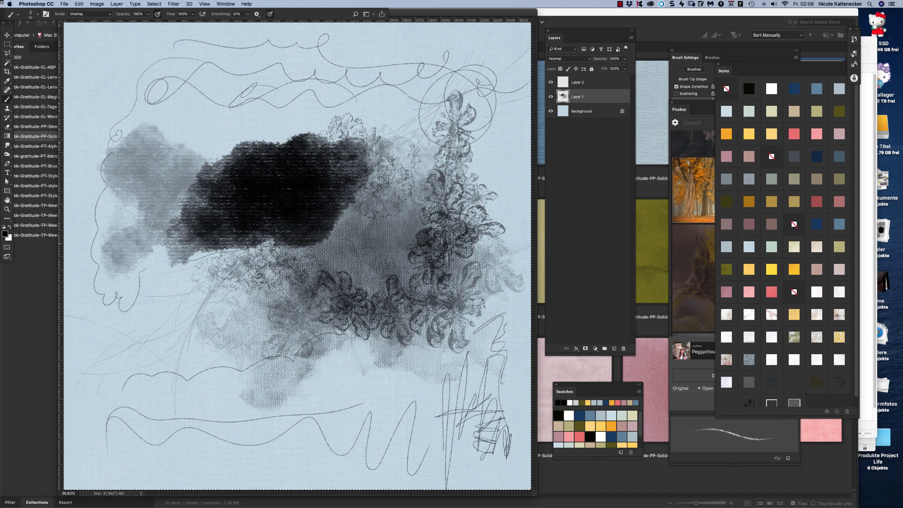
Clear Layer 1 and scatter dark specks around the canvas centre with the nbk-gratitude-particle brush.
key("BackSpace")
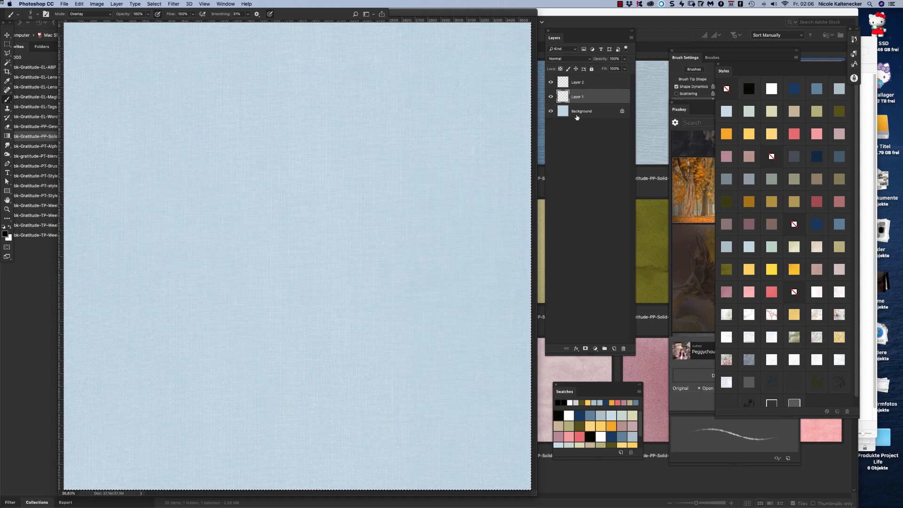
right_click(230, 274)
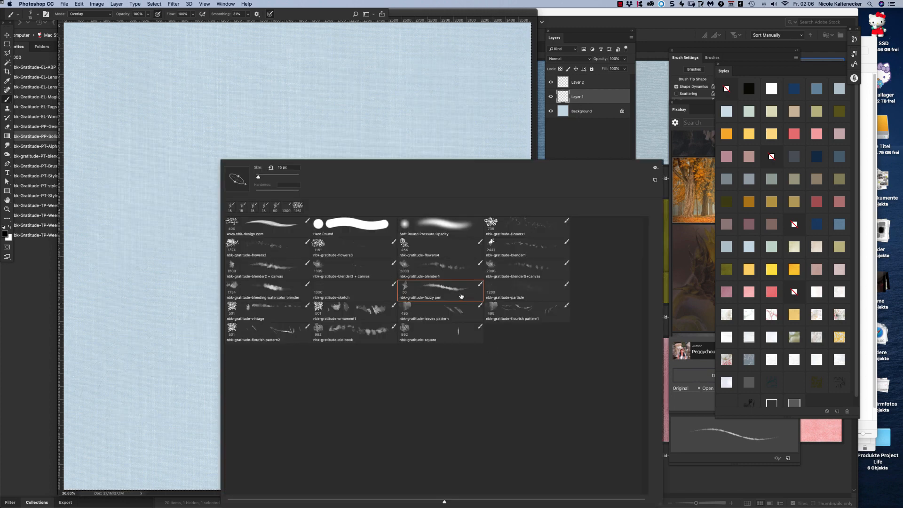
double_click(514, 299)
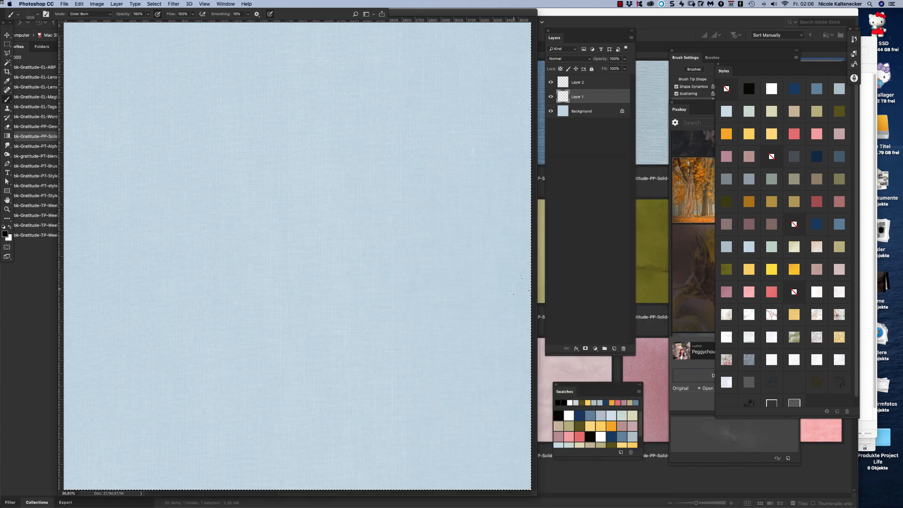
mouse_move(353, 247)
left_mouse_down()
mouse_move(330, 251)
mouse_move(362, 261)
mouse_move(395, 221)
left_mouse_up()
Paint a wide dark cloud across the middle of Layer 1 with the nbk-gratitude-bleeding watercolor blender brush.
right_click(416, 233)
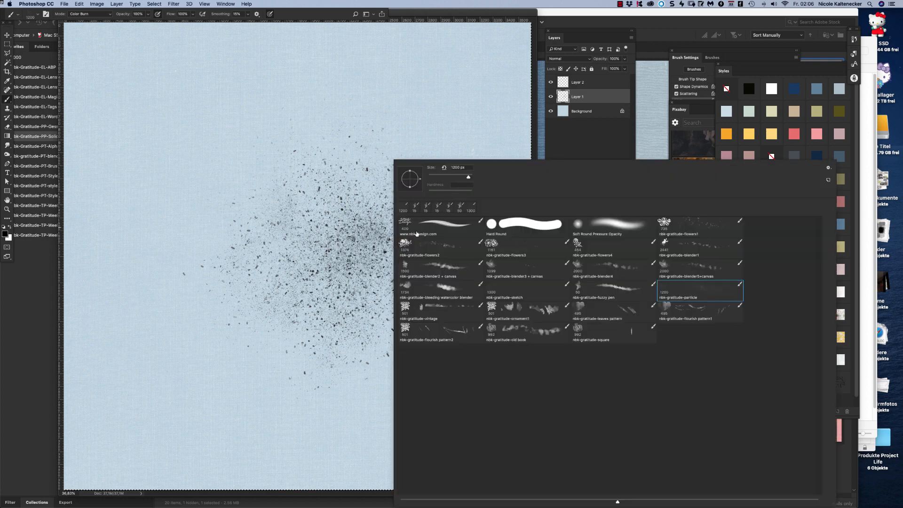
double_click(413, 292)
mouse_move(333, 272)
left_mouse_down()
mouse_move(357, 280)
mouse_move(377, 212)
mouse_move(339, 264)
left_mouse_up()
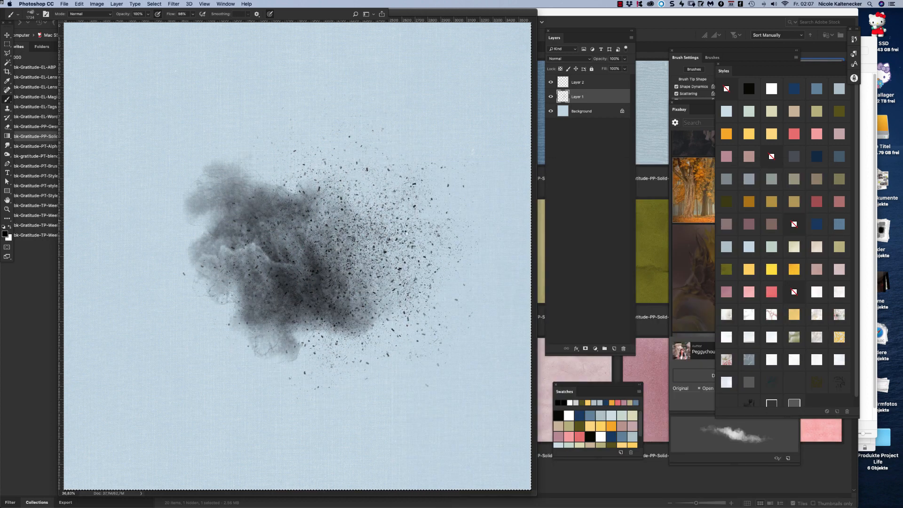
mouse_move(367, 207)
left_mouse_down()
mouse_move(414, 211)
mouse_move(353, 235)
mouse_move(358, 221)
mouse_move(358, 278)
mouse_move(371, 162)
left_mouse_up()
right_click(372, 162)
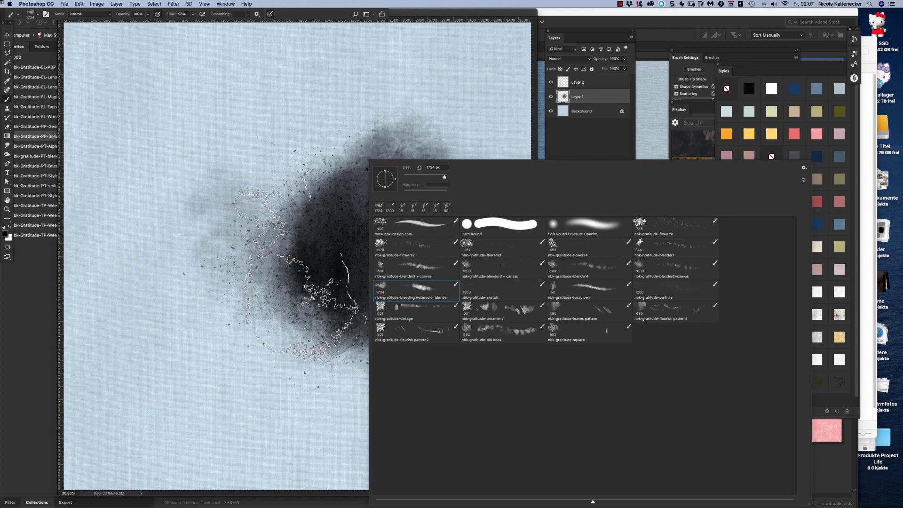
left_click(313, 267)
mouse_move(277, 225)
left_mouse_down()
mouse_move(121, 262)
mouse_move(287, 219)
mouse_move(311, 221)
mouse_move(178, 231)
mouse_move(221, 318)
mouse_move(150, 230)
mouse_move(252, 203)
mouse_move(278, 249)
mouse_move(308, 254)
mouse_move(264, 202)
mouse_move(195, 285)
mouse_move(240, 216)
mouse_move(165, 301)
mouse_move(298, 221)
mouse_move(131, 252)
mouse_move(132, 283)
mouse_move(148, 242)
mouse_move(440, 170)
mouse_move(343, 226)
mouse_move(203, 278)
mouse_move(367, 299)
mouse_move(427, 246)
mouse_move(282, 325)
mouse_move(459, 214)
mouse_move(452, 301)
mouse_move(485, 254)
mouse_move(494, 273)
mouse_move(527, 241)
mouse_move(329, 226)
mouse_move(339, 273)
mouse_move(461, 235)
mouse_move(513, 198)
mouse_move(516, 214)
mouse_move(501, 179)
mouse_move(230, 377)
mouse_move(301, 400)
mouse_move(165, 371)
mouse_move(423, 329)
mouse_move(256, 235)
mouse_move(287, 221)
mouse_move(80, 188)
mouse_move(174, 212)
mouse_move(229, 254)
left_mouse_up()
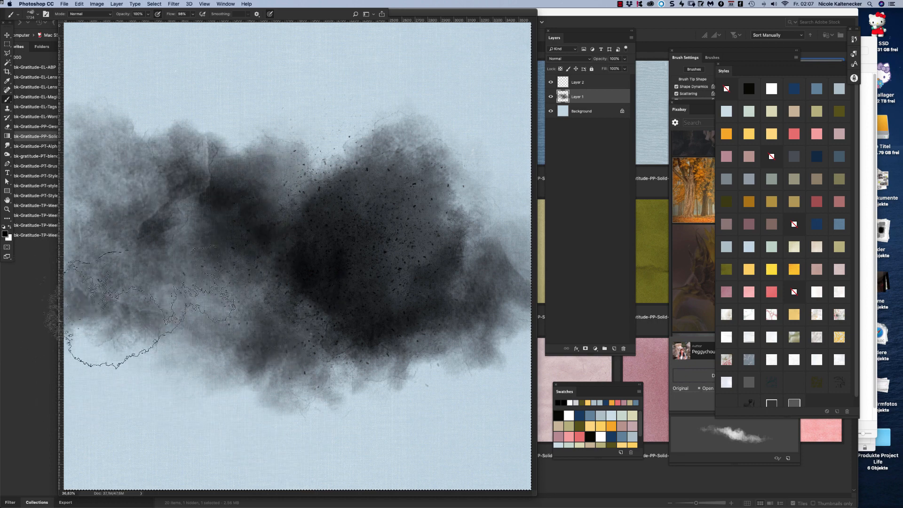
mouse_move(313, 207)
left_mouse_down()
mouse_move(329, 207)
mouse_move(315, 174)
left_mouse_up()
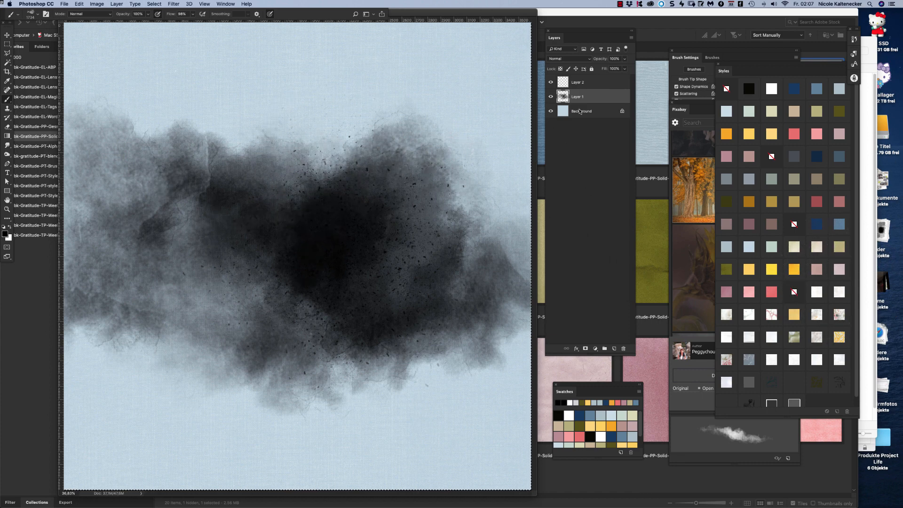
Bring the autumn tree alley photo into the artwork above Layer 1 and clip it to the painted cloud.
left_click(698, 239)
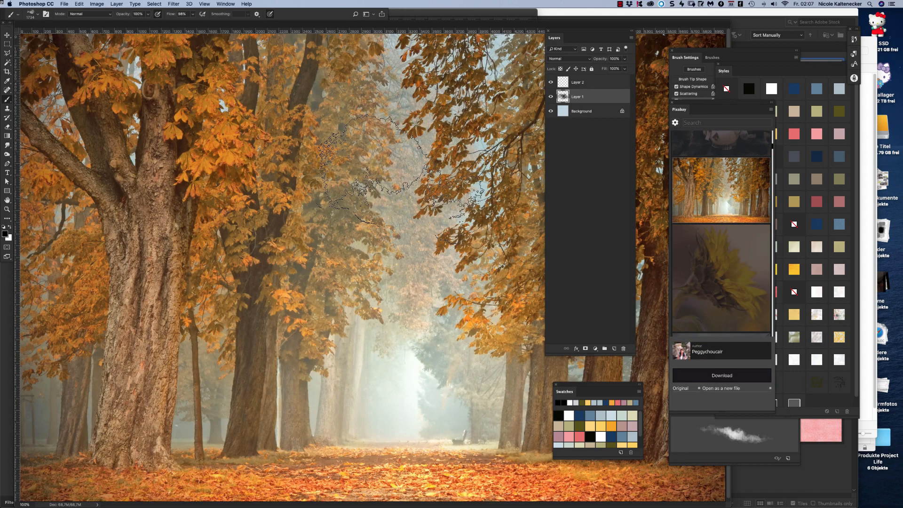
key("super+w")
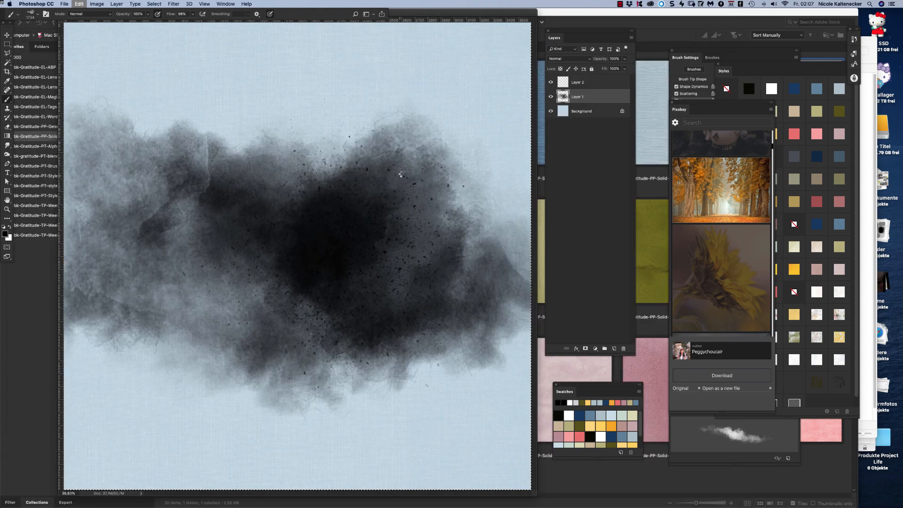
key("super+v")
key("super+alt+g")
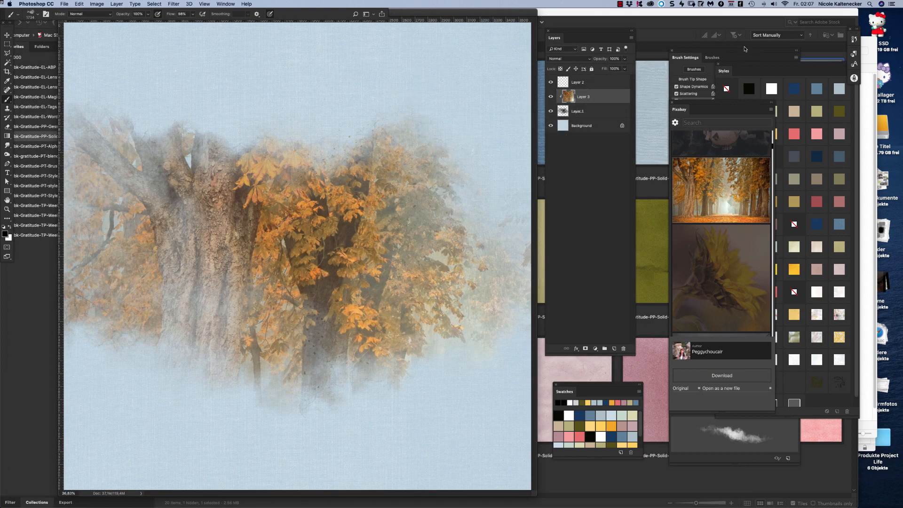
On a new top layer, scatter specks at the photo's lower right with the nbk-gratitude-particle brush and apply a color overlay style.
left_click(603, 84)
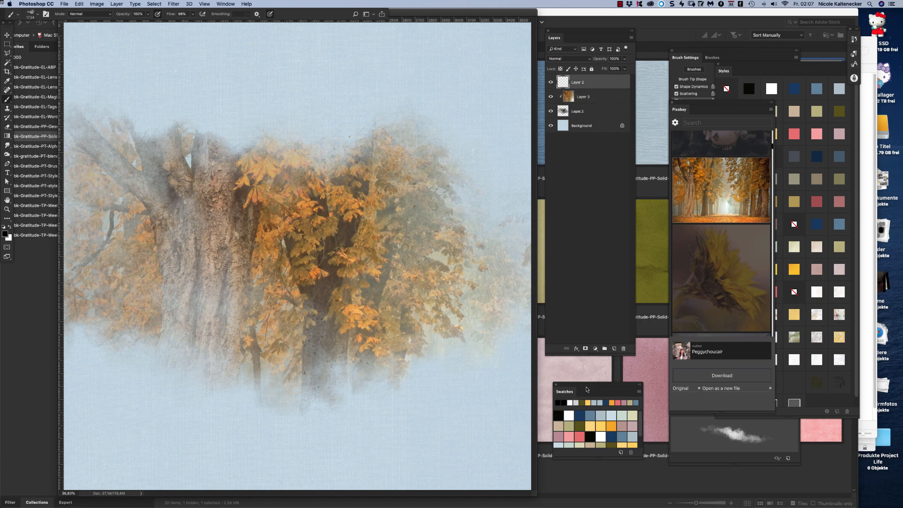
left_click(614, 348)
right_click(456, 284)
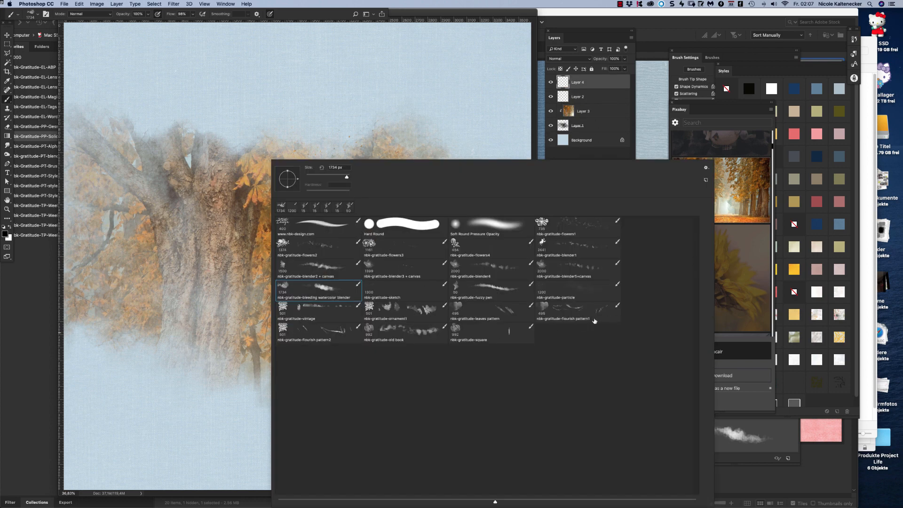
double_click(580, 296)
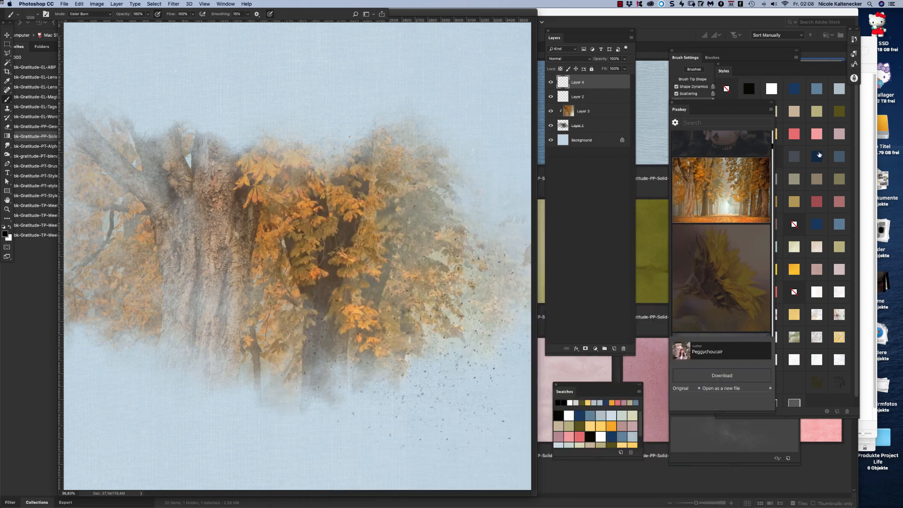
left_click(817, 137)
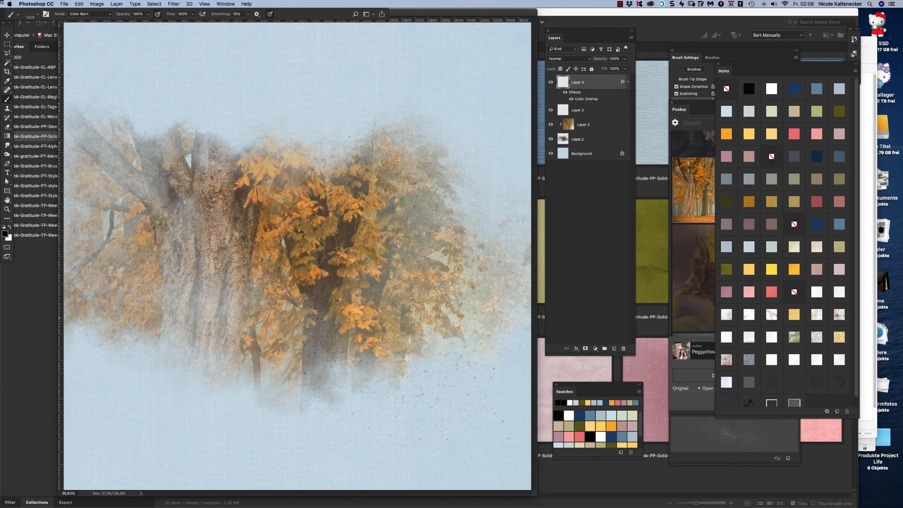
Scatter more particles at the lower right on another new layer and apply the orange color overlay style.
left_click(614, 350)
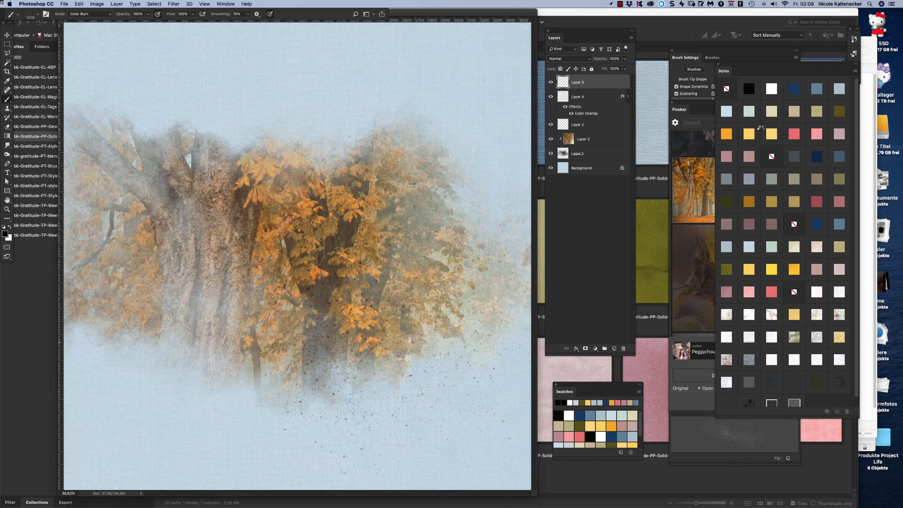
left_click(727, 134)
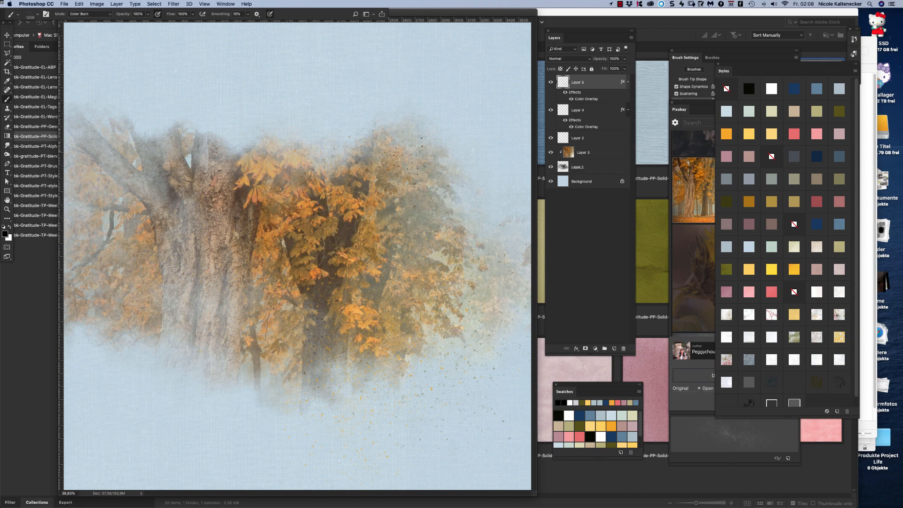
Add another top layer and stamp berry sprigs along the photo's upper edge and tree trunks with the nbk-gratitude-flowers4 brush.
left_click(614, 348)
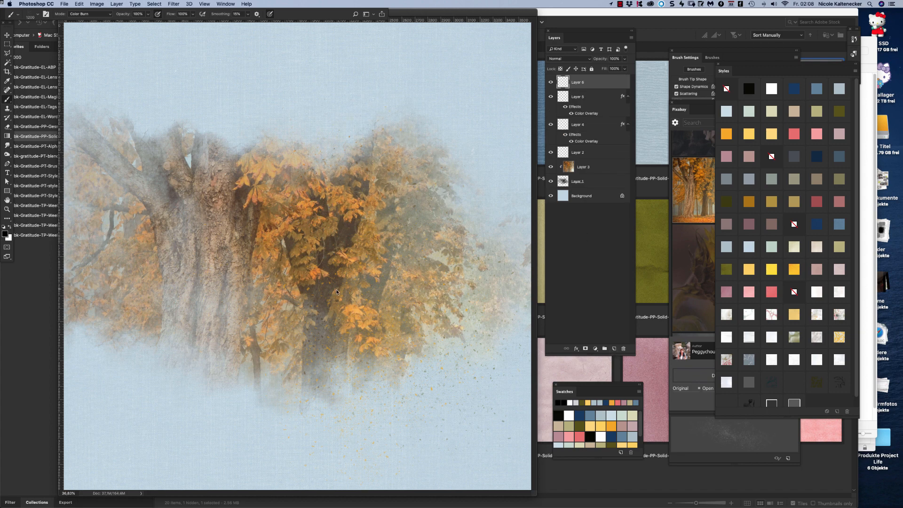
right_click(480, 256)
double_click(511, 248)
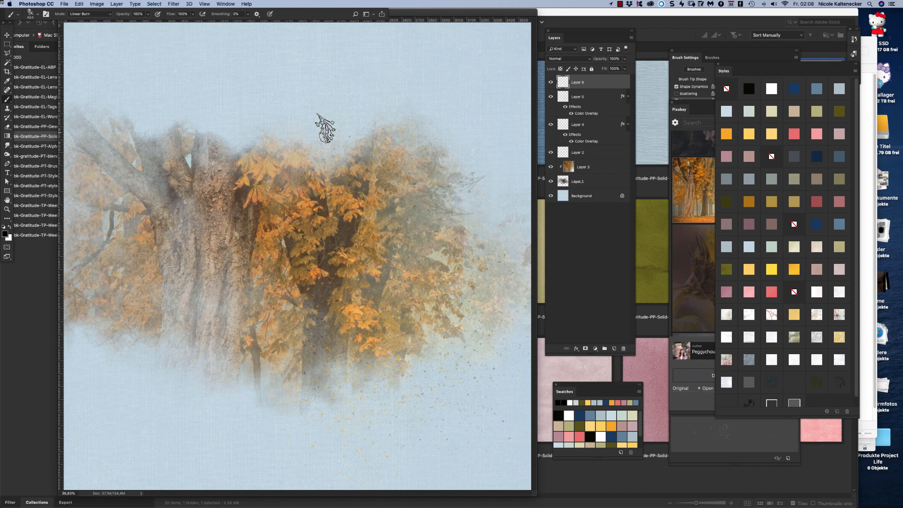
left_click(324, 106)
left_click(257, 164)
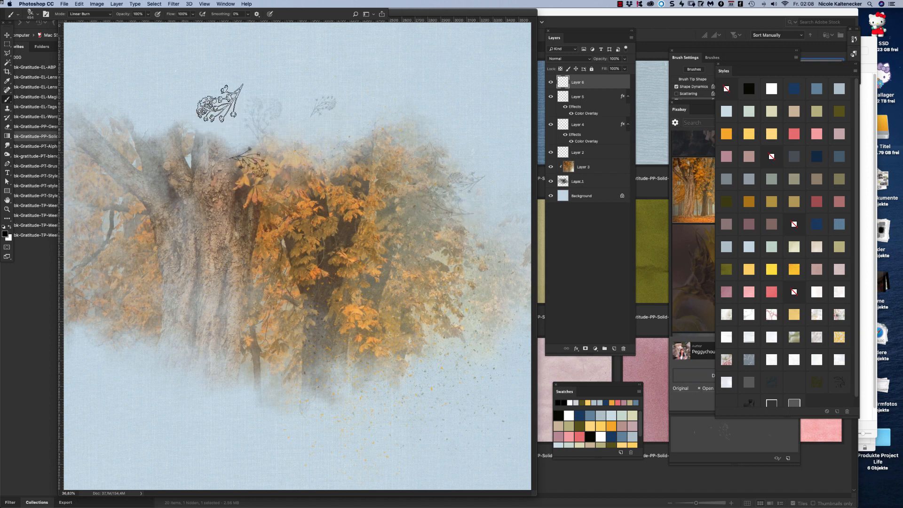
left_click(220, 103)
left_click(160, 187)
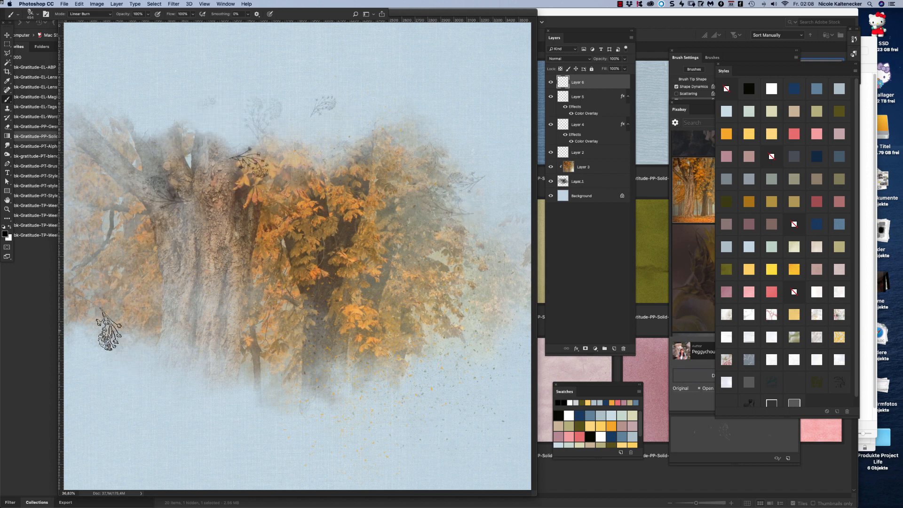
Stamp more berry sprigs at the lower left and above the photo's upper edge, and apply the dark olive color overlay style to their layer.
left_click(123, 372)
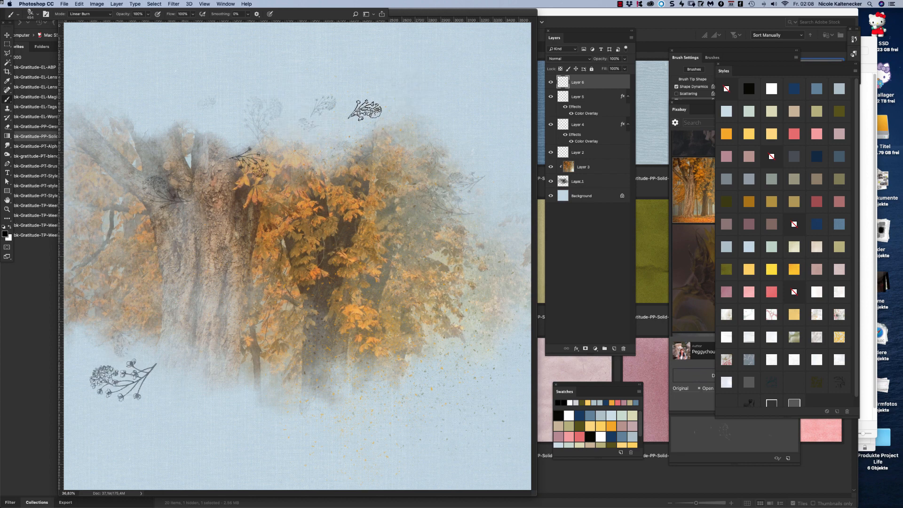
left_click(375, 107)
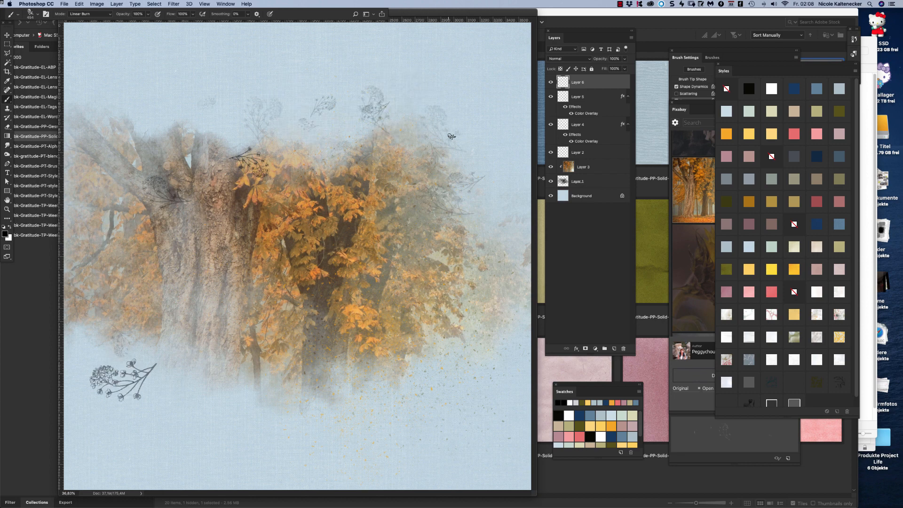
left_click(819, 154)
left_click(771, 108)
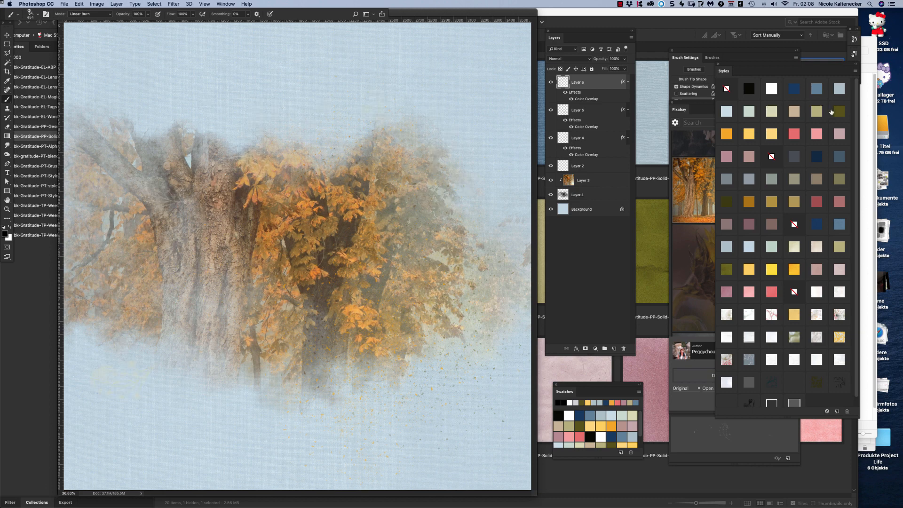
left_click(841, 111)
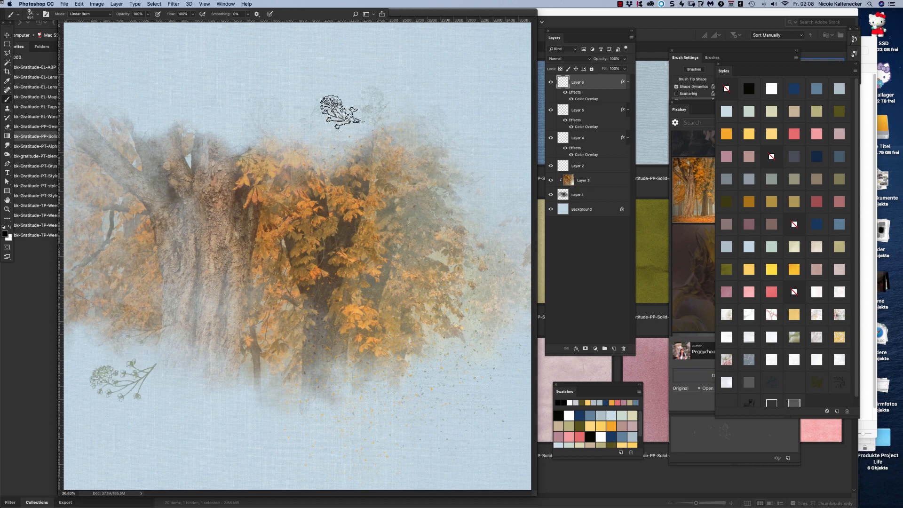
On a new top layer, paint black floral outlines over the photo's right side and upper-left corner with the nbk-gratitude-flourish pattern1 brush.
right_click(382, 277)
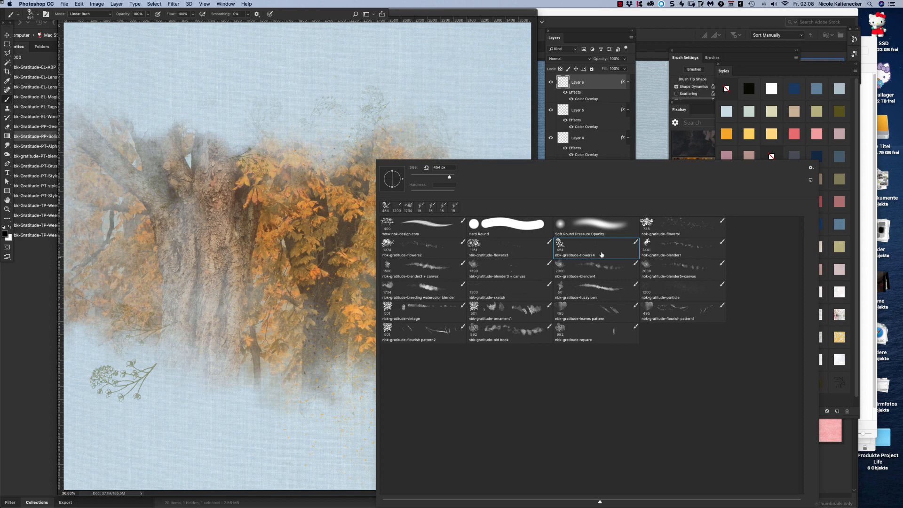
left_click(664, 313)
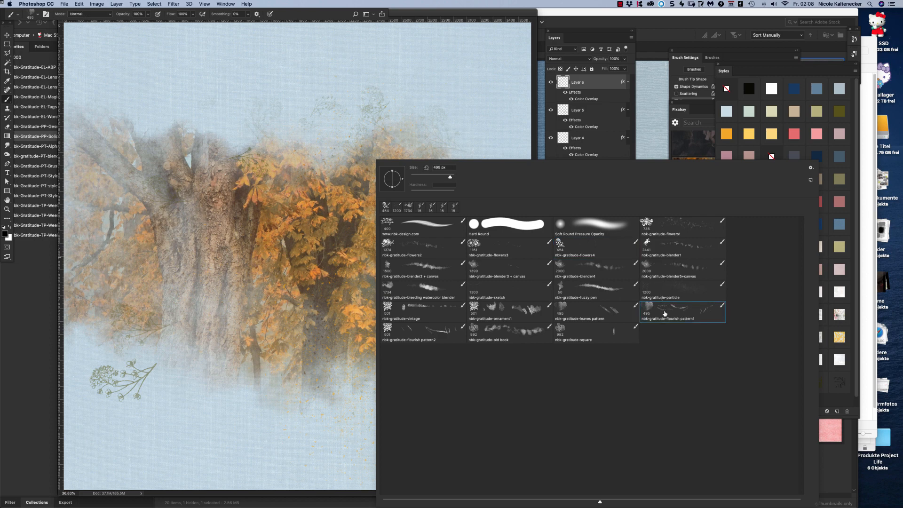
left_click(485, 14)
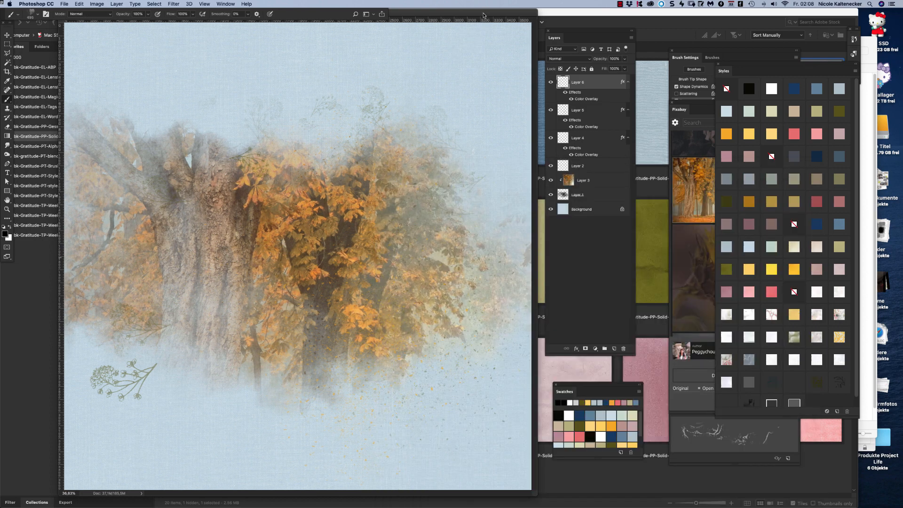
left_click(615, 348)
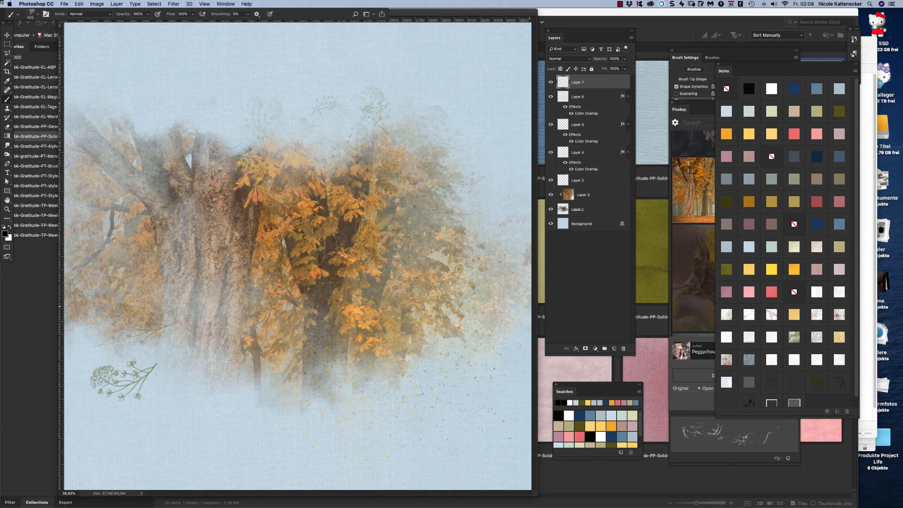
mouse_move(401, 277)
left_mouse_down()
mouse_move(347, 301)
mouse_move(382, 321)
mouse_move(389, 360)
mouse_move(462, 323)
mouse_move(483, 300)
mouse_move(509, 191)
mouse_move(459, 206)
mouse_move(489, 183)
mouse_move(524, 184)
left_mouse_up()
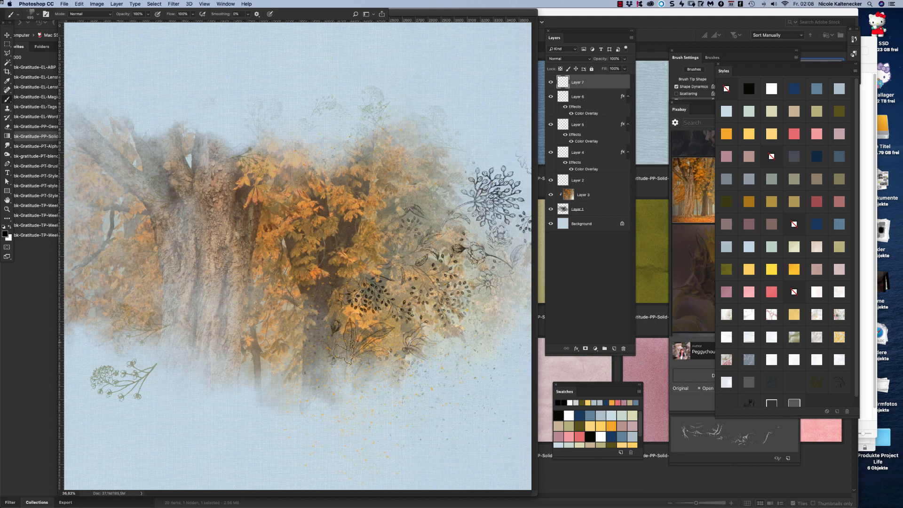
left_click(94, 132)
mouse_move(77, 115)
left_mouse_down()
mouse_move(137, 146)
mouse_move(141, 189)
mouse_move(174, 188)
mouse_move(87, 211)
left_mouse_up()
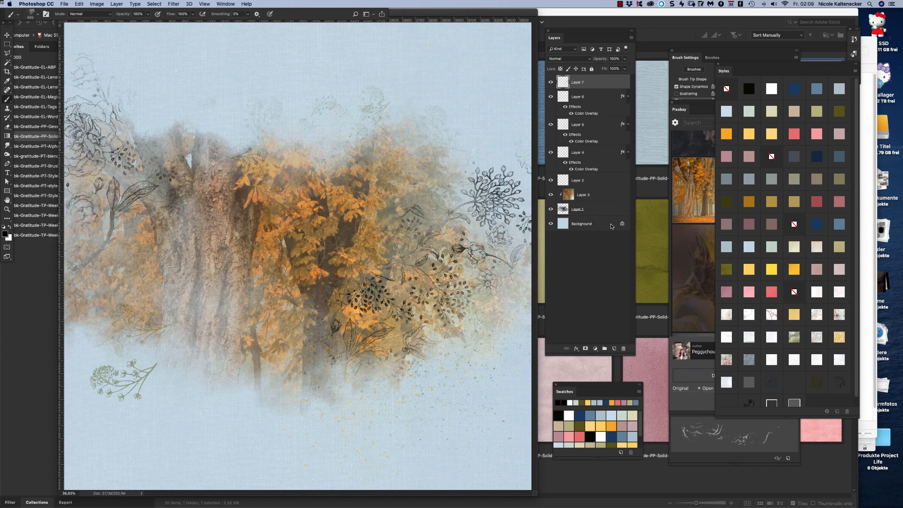
Scale the clipped autumn photo on Layer 3 down to about 71% and reposition it so more trees show inside the painted cloud.
left_click(599, 196)
key("super+minus")
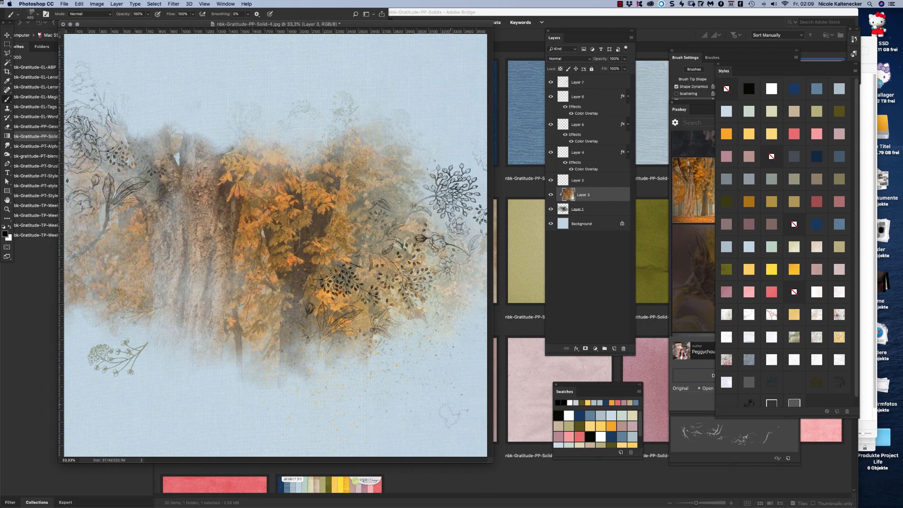
key("super+t")
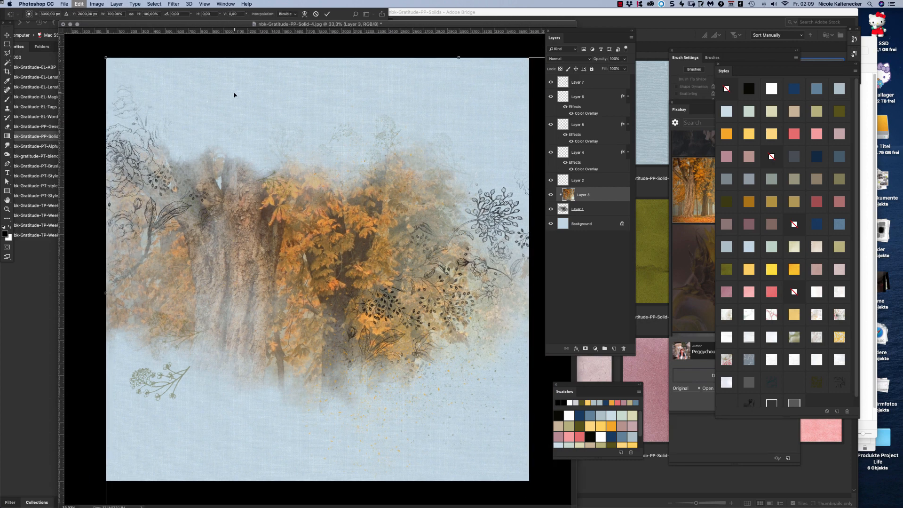
left_click_drag(106, 57, 241, 161)
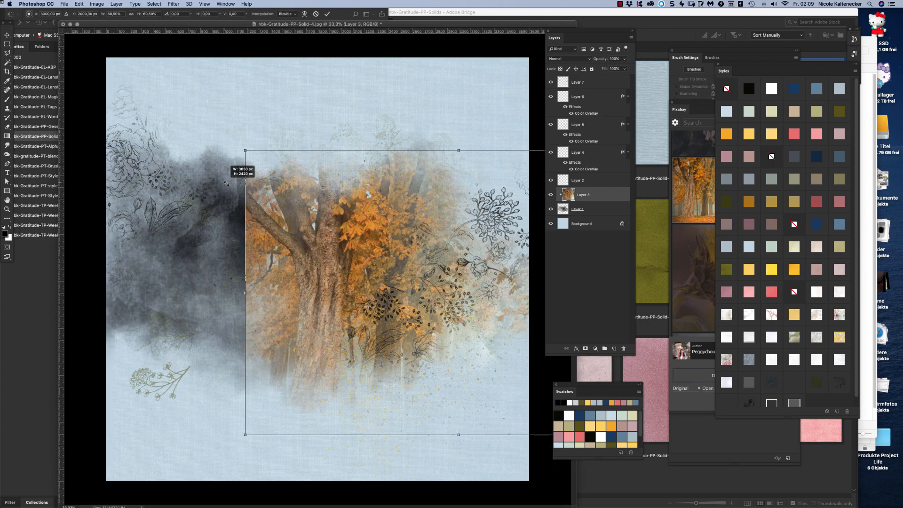
left_click_drag(368, 251, 218, 182)
left_click_drag(518, 377, 590, 424)
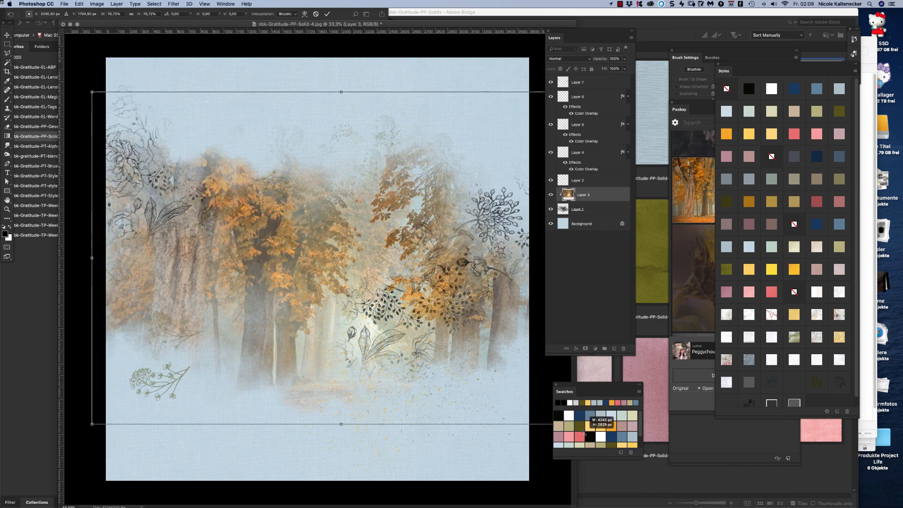
mouse_move(457, 316)
left_mouse_down()
mouse_move(457, 336)
mouse_move(455, 328)
left_mouse_up()
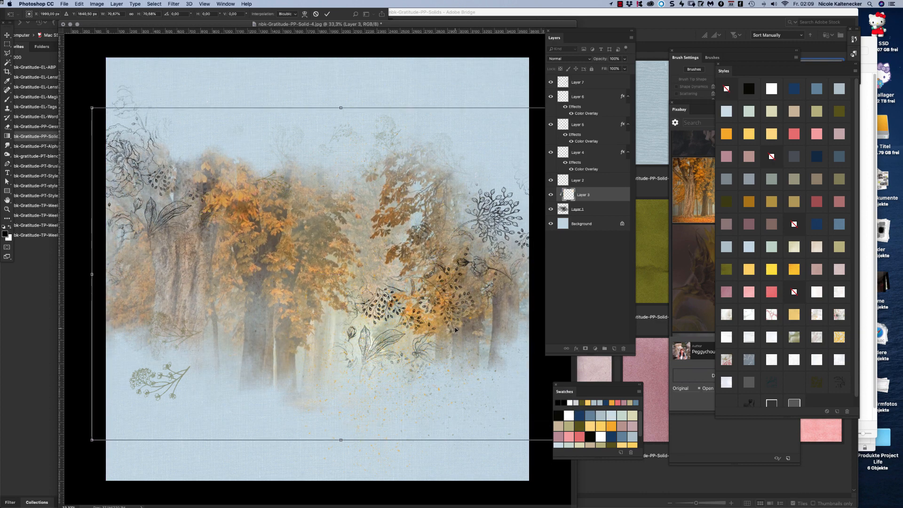
key("Return")
key("b")
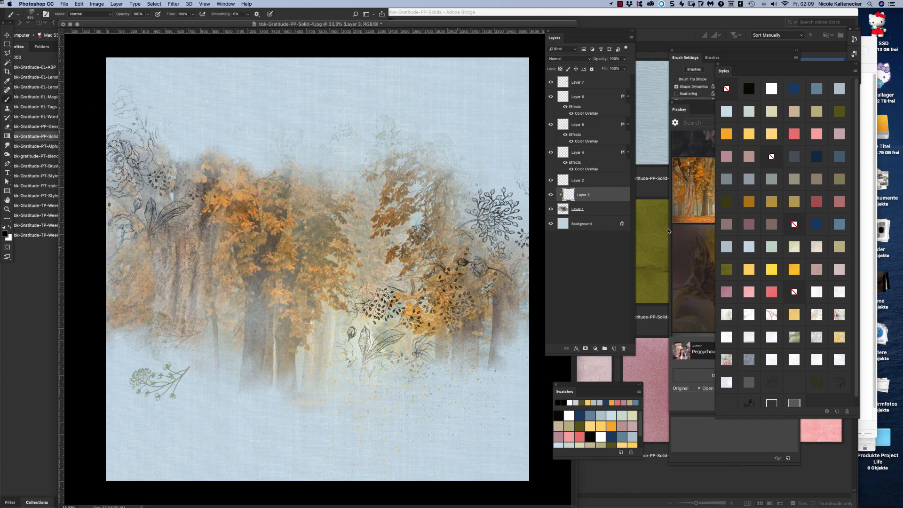
On a new layer directly above the photo, stamp grid patterns at its upper right and upper left with the nbk-gratitude-square brush.
left_click(614, 349)
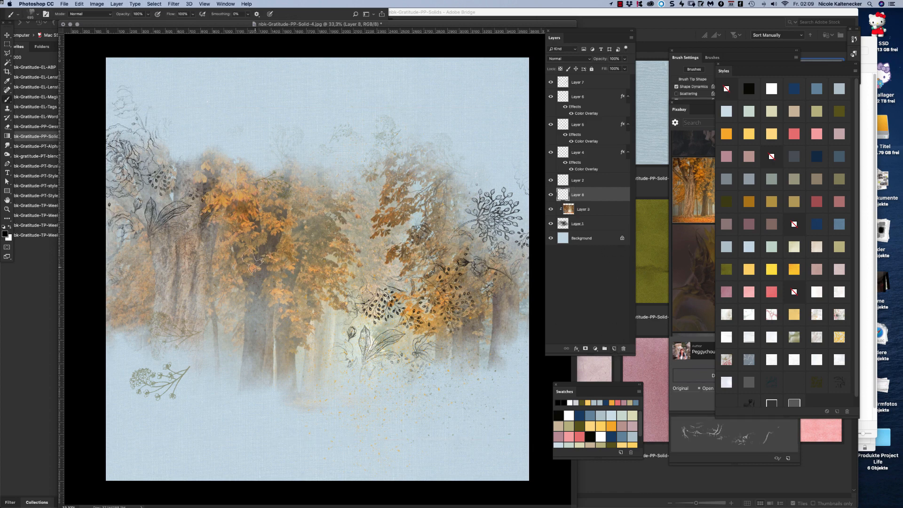
right_click(296, 269)
left_click(519, 336)
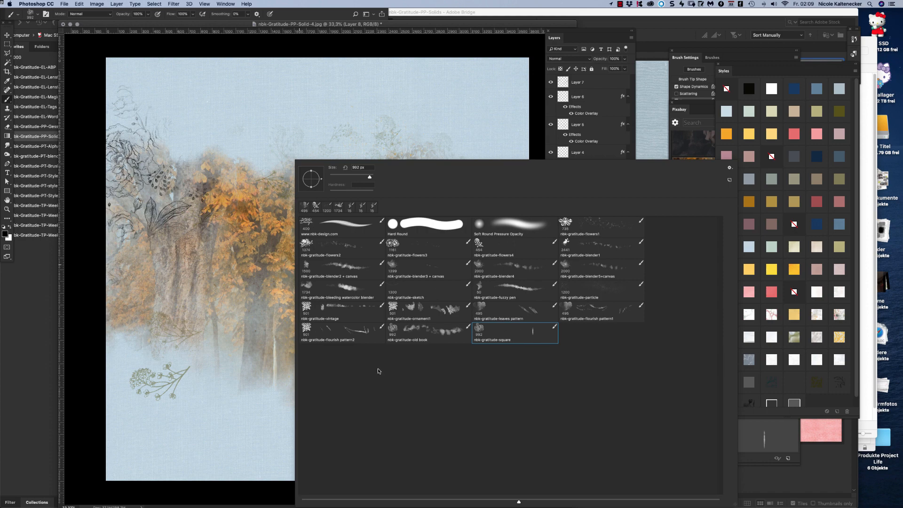
left_click(248, 347)
left_click_drag(221, 369, 315, 372)
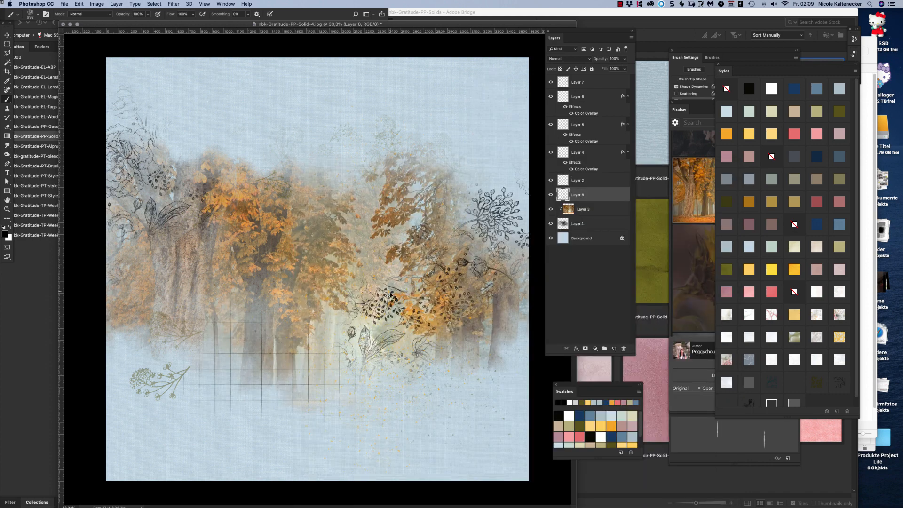
key("ctrl+z")
left_click(404, 151)
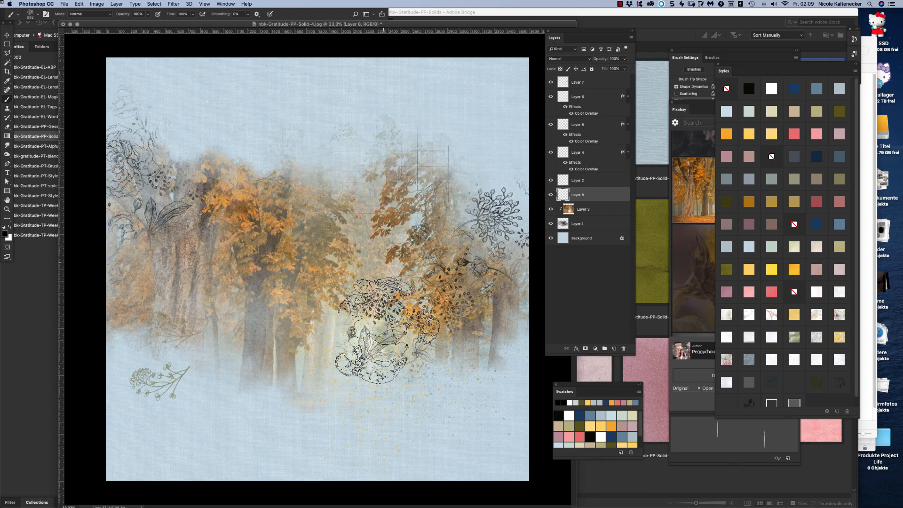
left_click(184, 193)
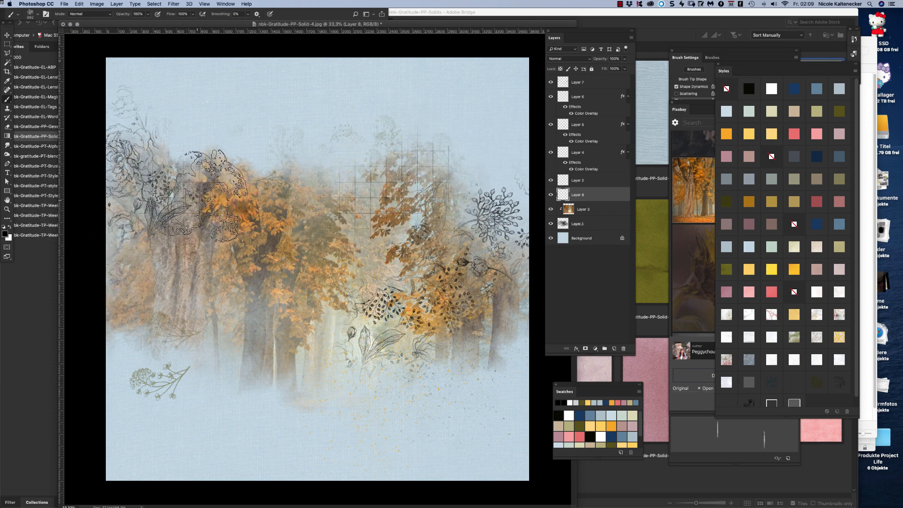
Stamp book text onto the photo's upper middle and lower left with the nbk-gratitude-old book brush.
right_click(518, 320)
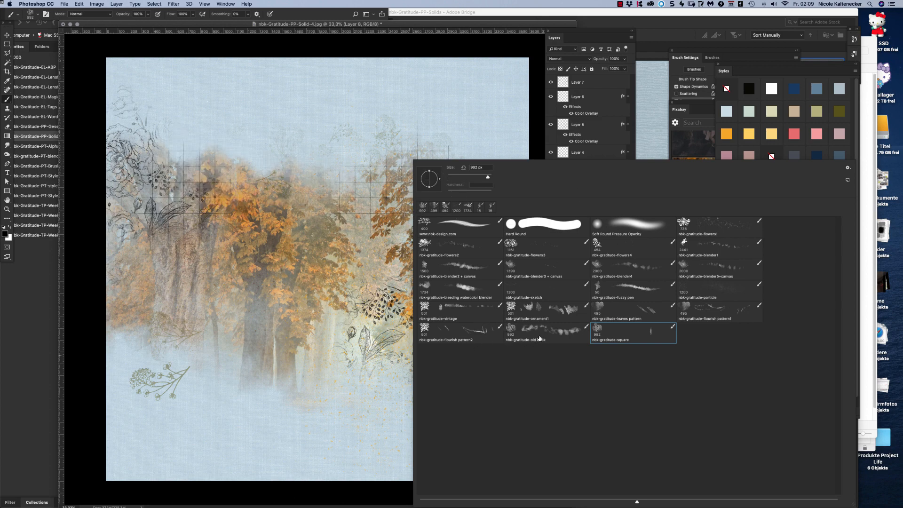
left_click(548, 332)
key("Return")
left_click(338, 209)
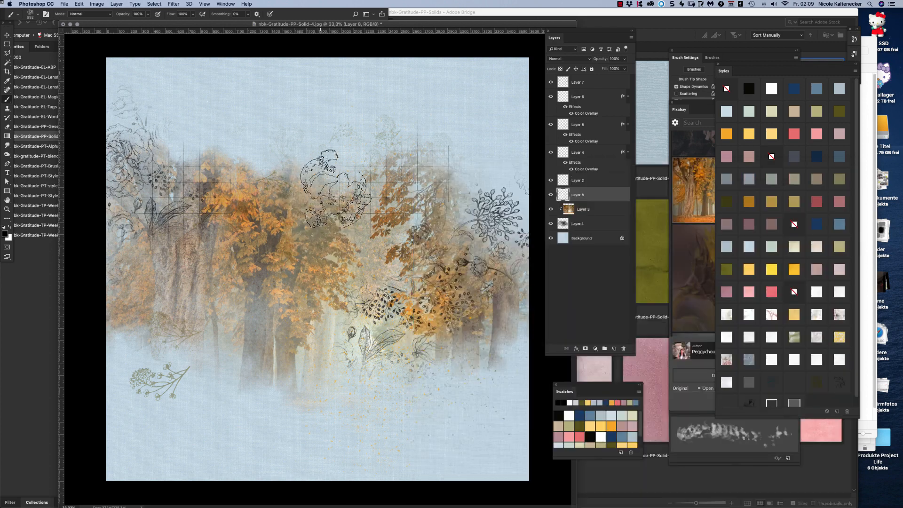
left_click(231, 332)
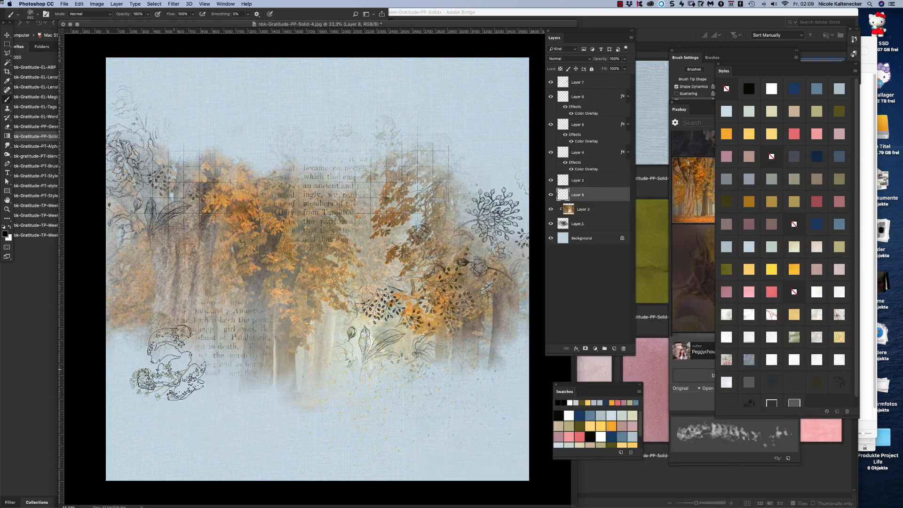
On a new layer above the Background, stamp coral nbk-gratitude-ornament1 patterns at the upper right and lower left, and apply the dark olive color overlay style.
right_click(400, 301)
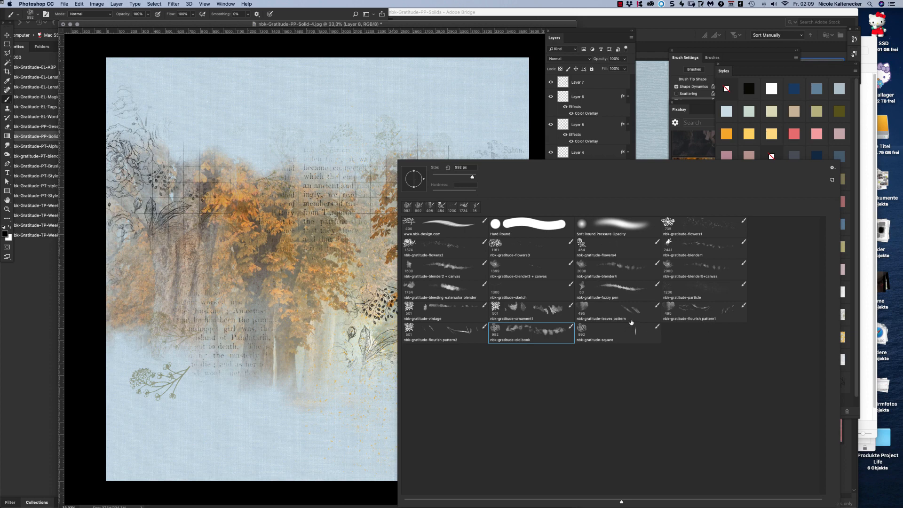
left_click(526, 312)
key("Return")
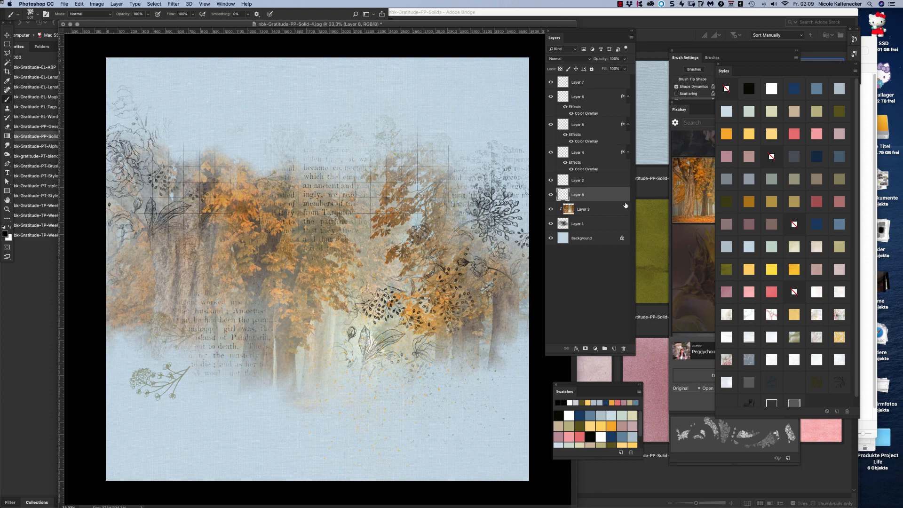
left_click(595, 225)
left_click(605, 239)
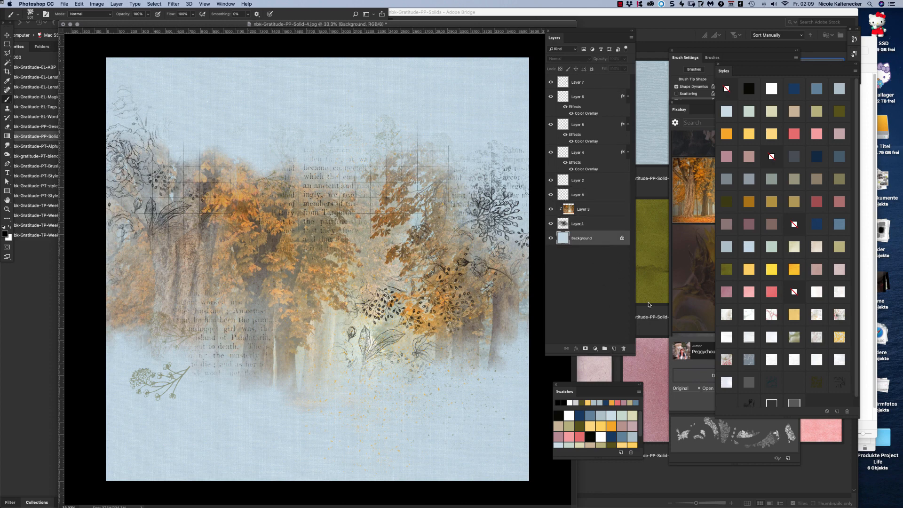
left_click(614, 349)
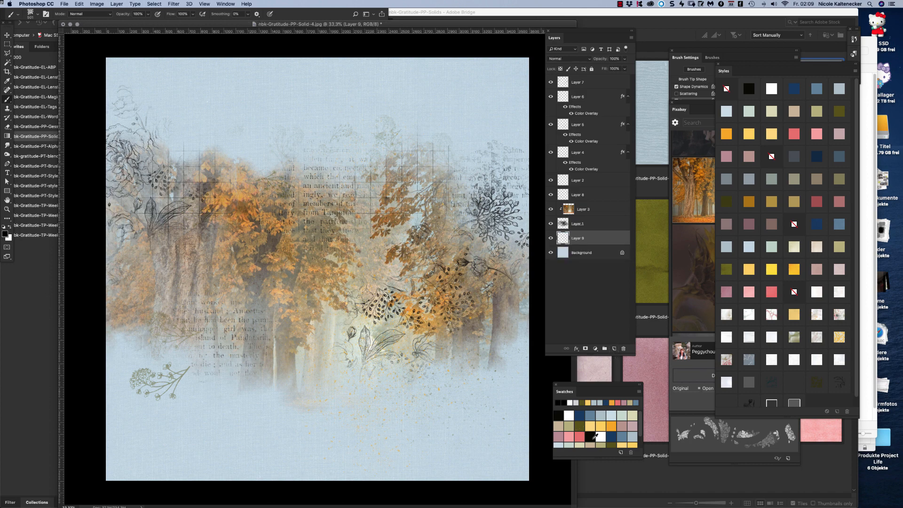
left_click(579, 433)
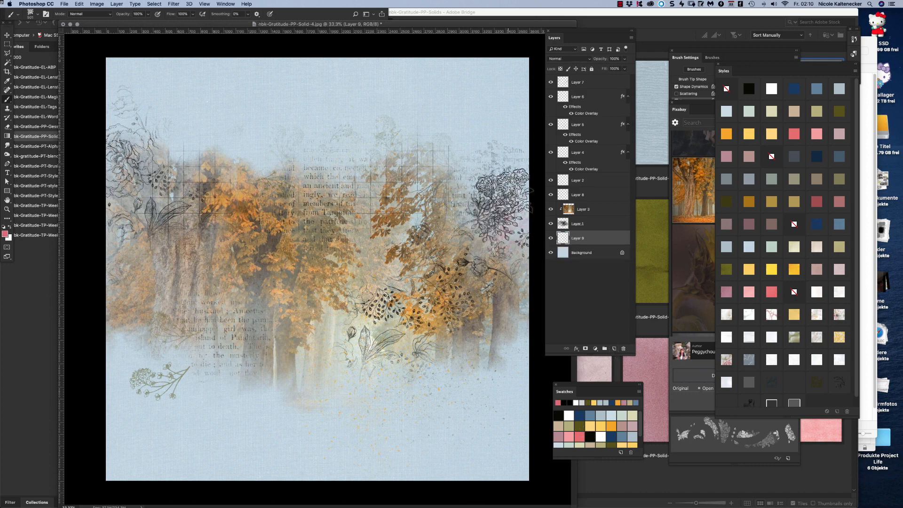
left_click(504, 198)
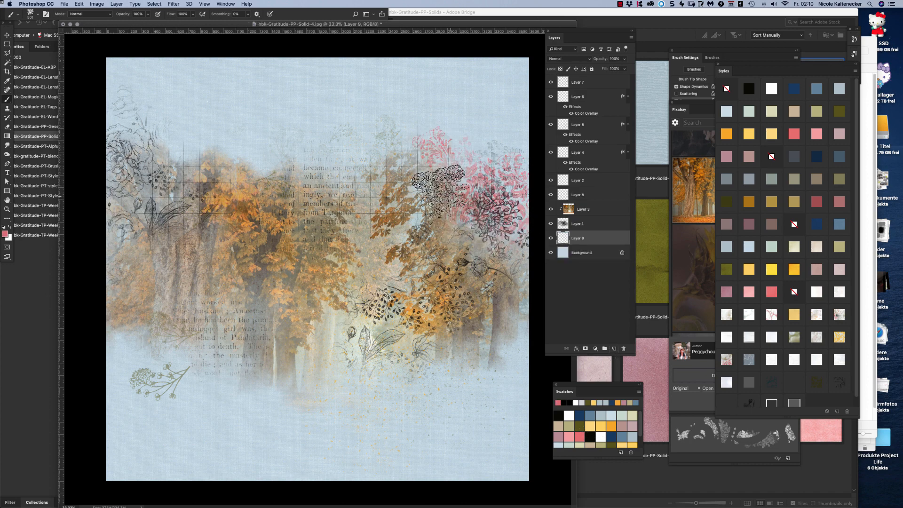
left_click(418, 165)
left_click(146, 364)
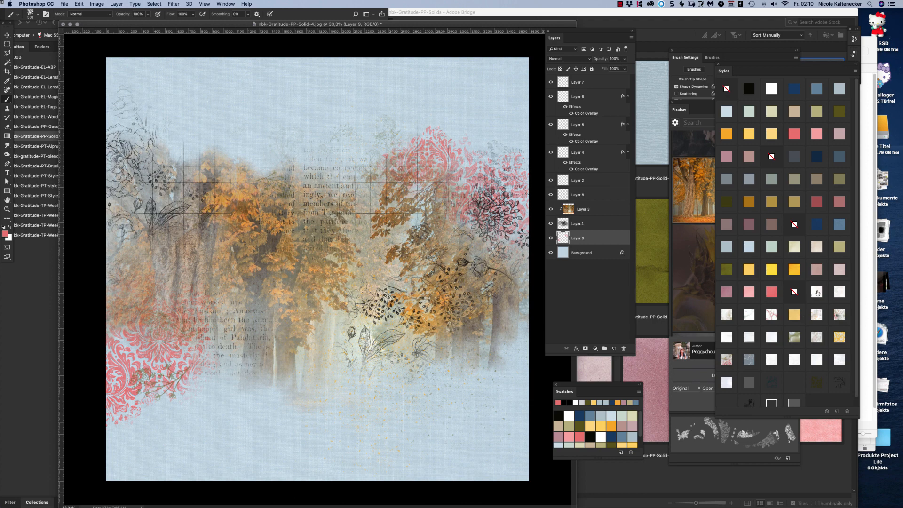
left_click(841, 110)
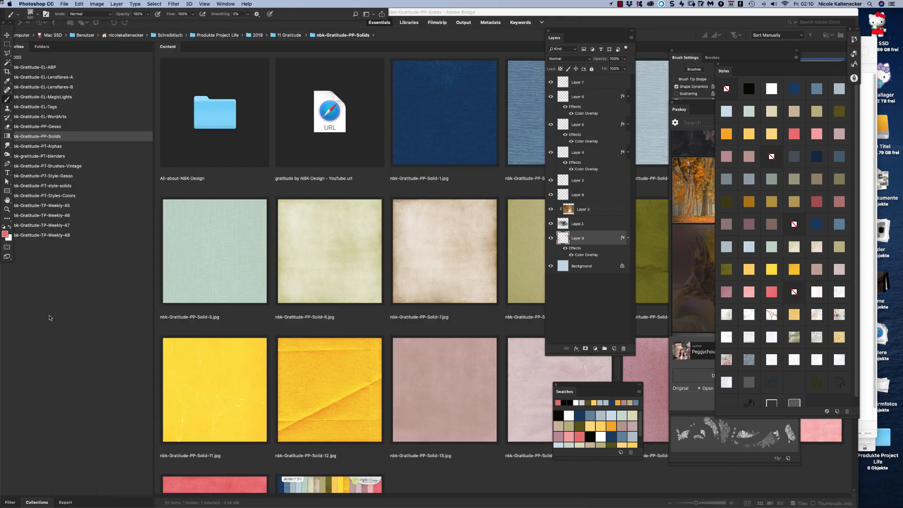
Dismiss the clipboard export message and switch to Adobe Bridge to open the nbk-Gratitude-EL-WordArts folder.
left_click(56, 278)
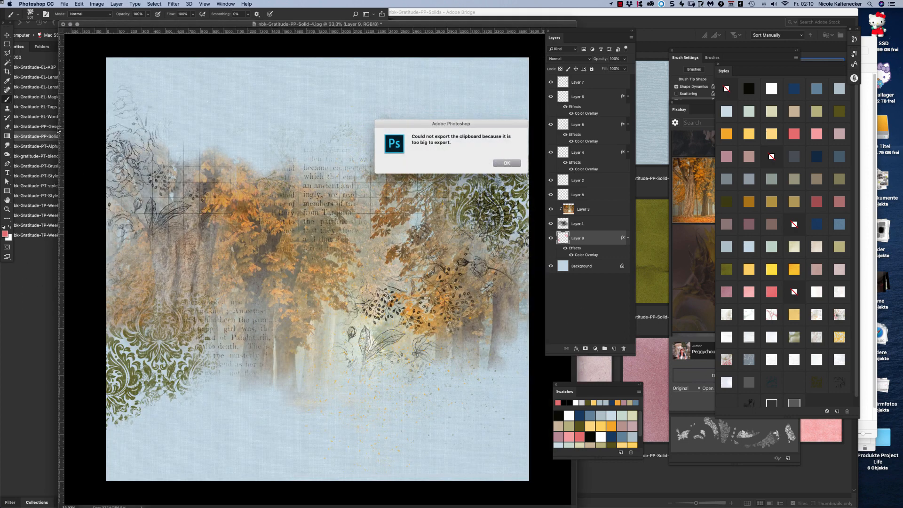
left_click(516, 164)
left_click(58, 217)
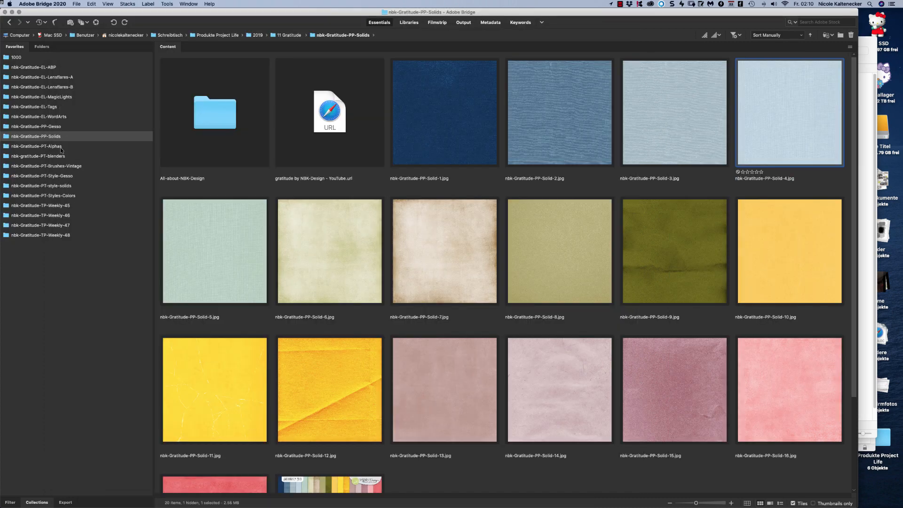
left_click(80, 115)
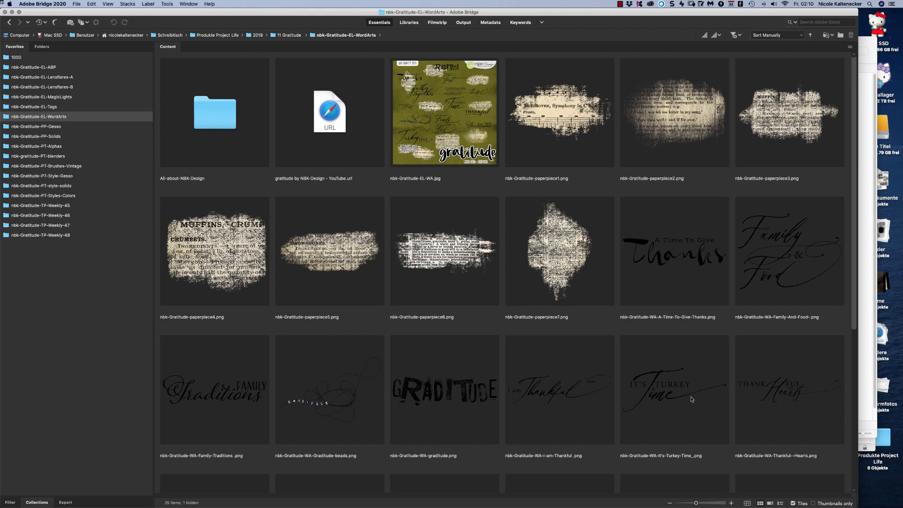
Open nbk-Gratitude-WA-Family-Traditions.png and place the word art on the lower left of the nbk-Gratitude-PP-Solid-4 page.
left_click(254, 397)
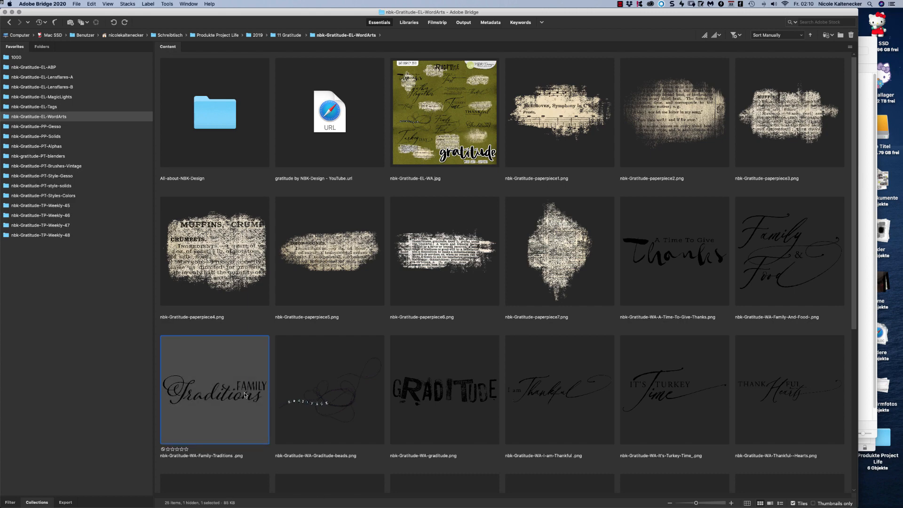
double_click(245, 395)
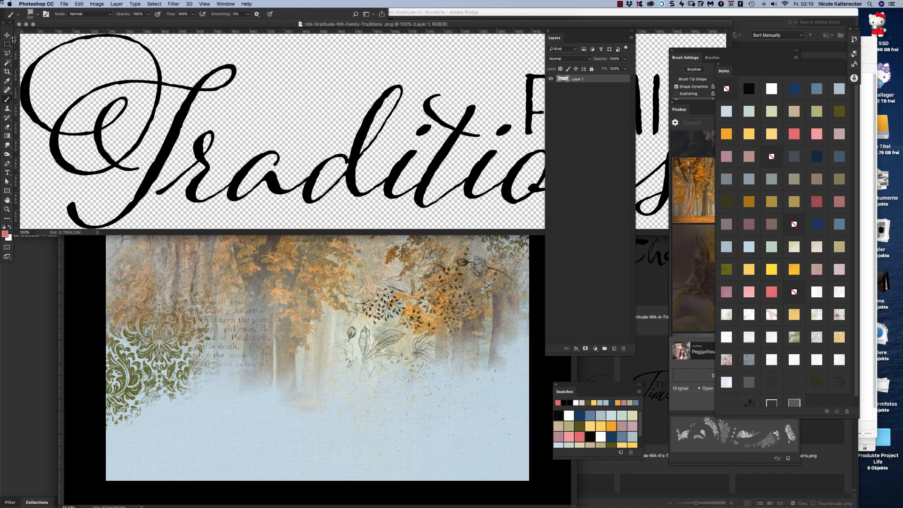
left_click(7, 36)
left_click_drag(97, 77, 291, 335)
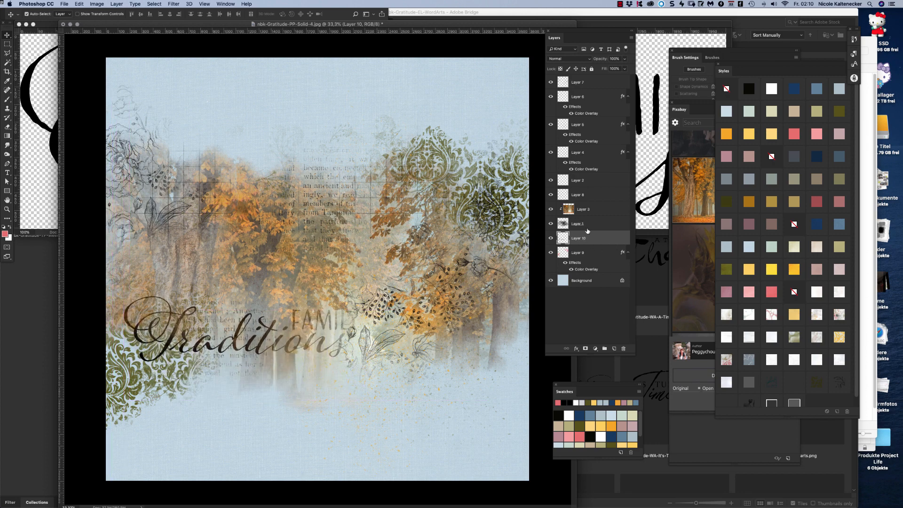
Scale the Family Traditions word art down slightly and keep it over the photo's lower left edge.
key("super")
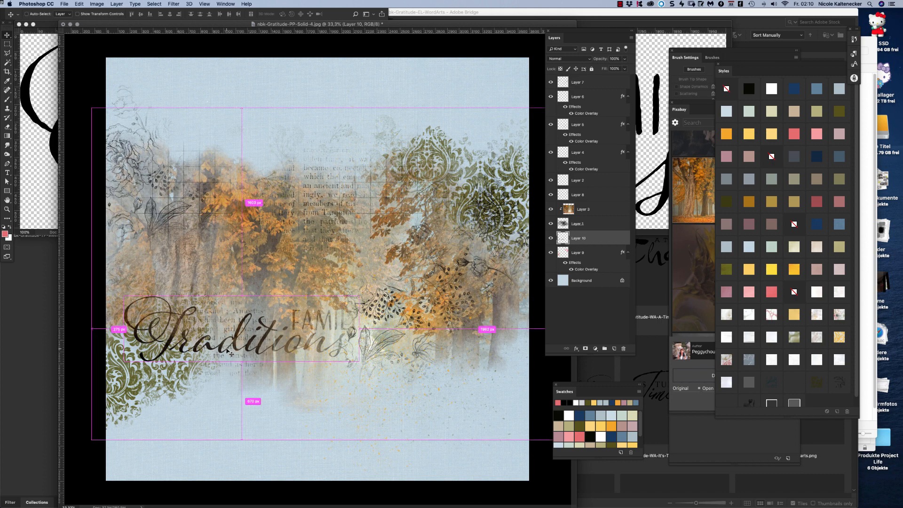
key("super+t")
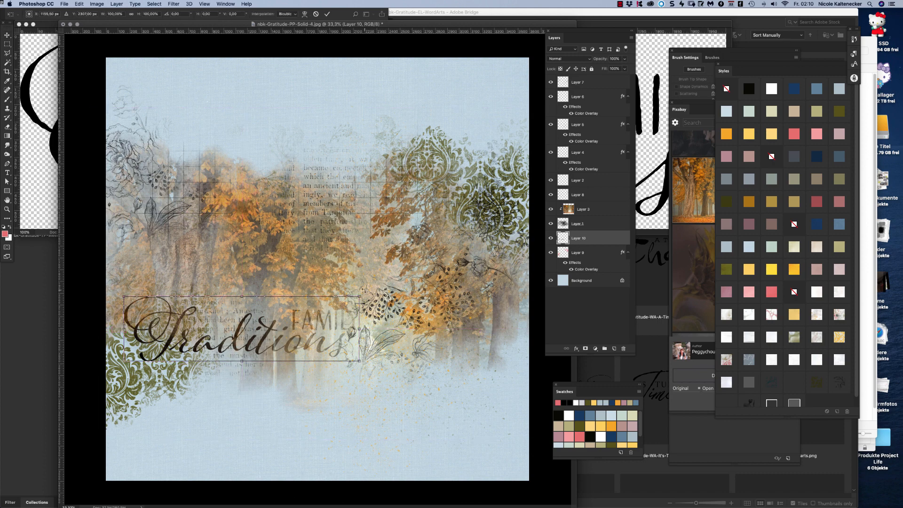
left_click_drag(359, 296, 322, 334)
key("Return")
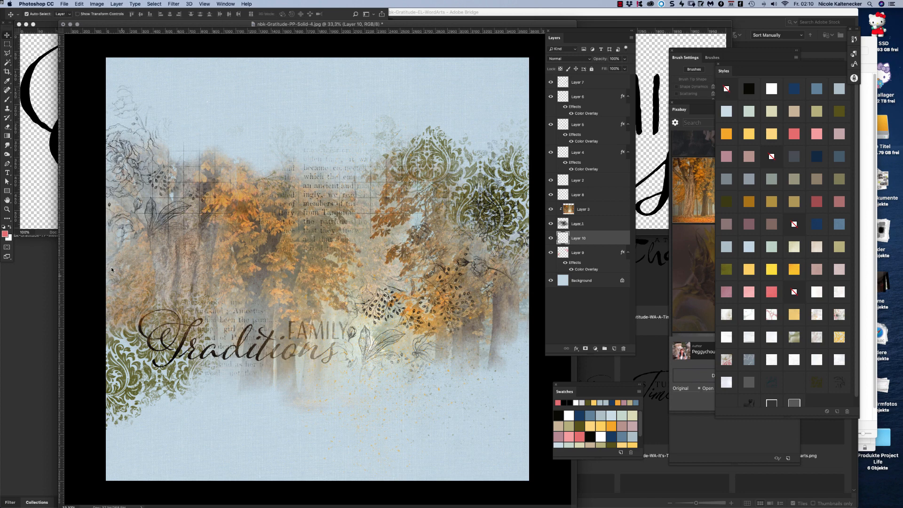
Open nbk-Gratitude-ABP-ArtsyBit-1.png from the nbk-Gratitude-EL-ABP folder in Adobe Bridge and place it at the page's lower right.
left_click(28, 188)
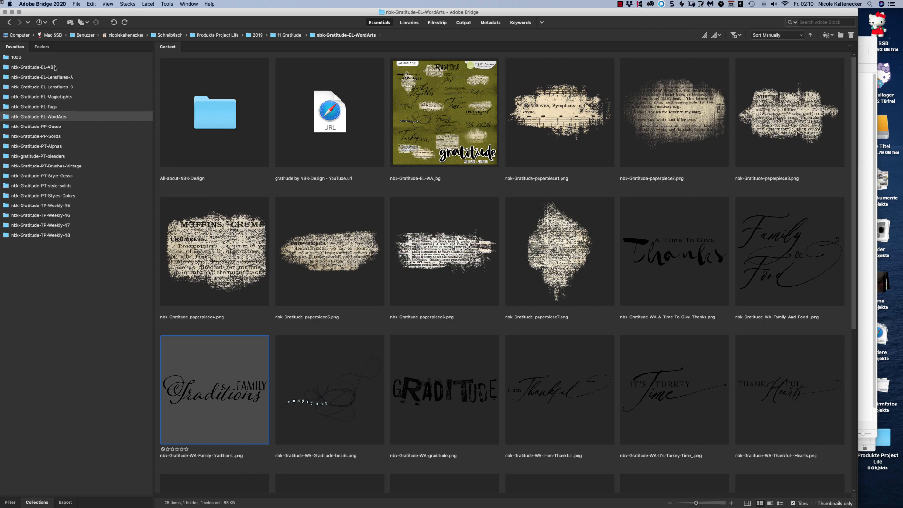
left_click(55, 66)
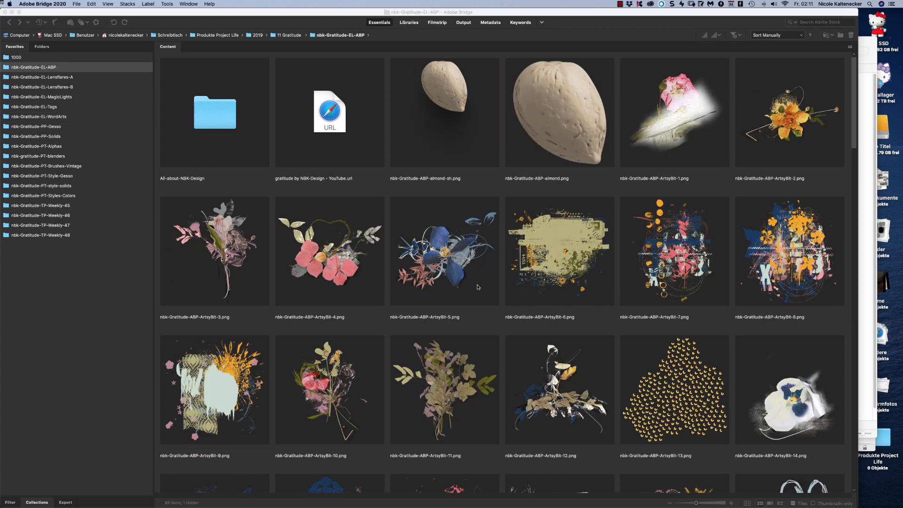
left_click(464, 269)
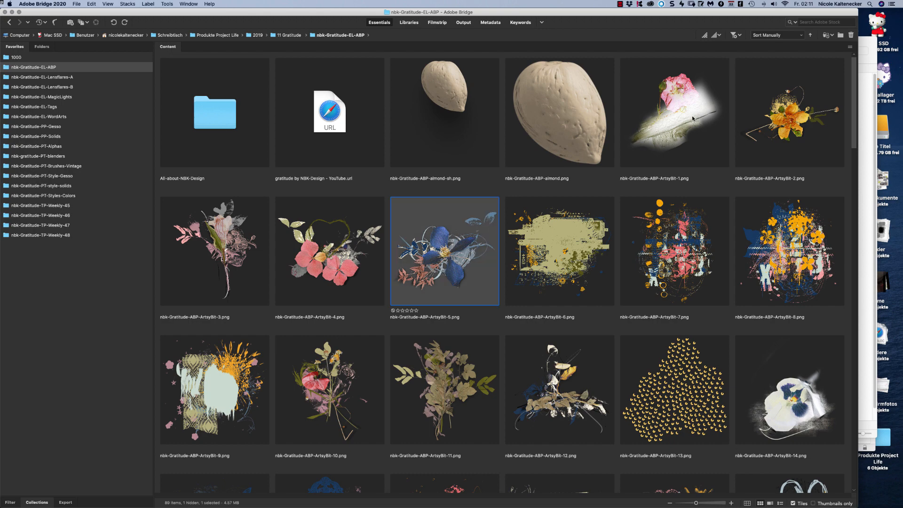
double_click(693, 119)
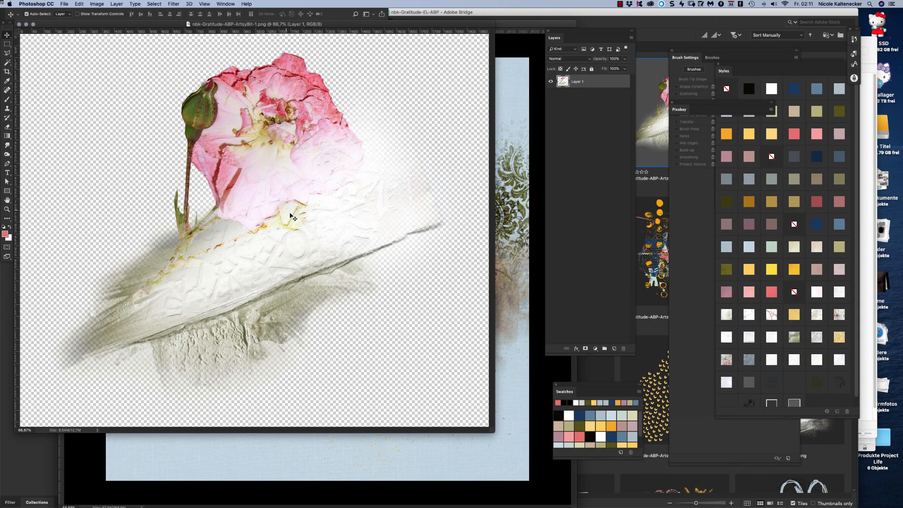
mouse_move(409, 204)
left_mouse_down()
mouse_move(519, 276)
mouse_move(495, 275)
mouse_move(460, 168)
mouse_move(482, 148)
mouse_move(487, 178)
mouse_move(392, 283)
mouse_move(473, 320)
mouse_move(485, 254)
mouse_move(522, 307)
left_mouse_up()
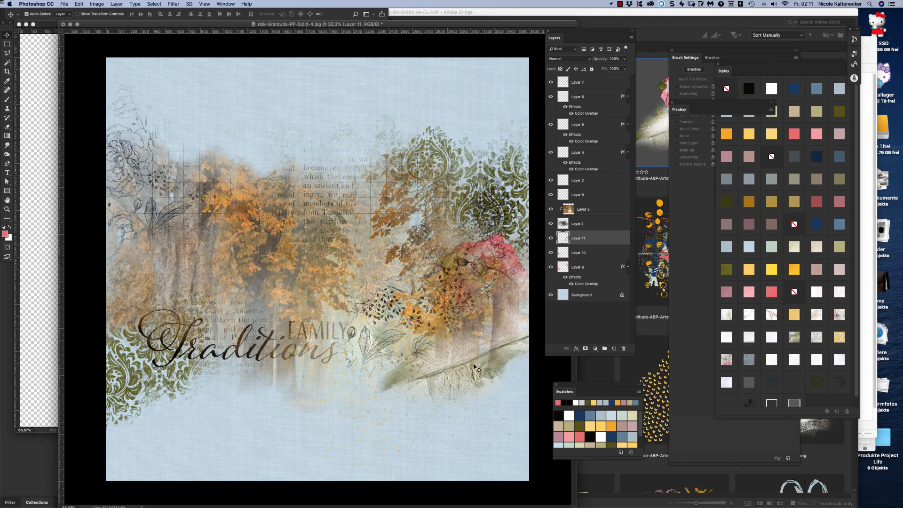
mouse_move(494, 358)
left_mouse_down()
mouse_move(479, 368)
mouse_move(489, 347)
left_mouse_up()
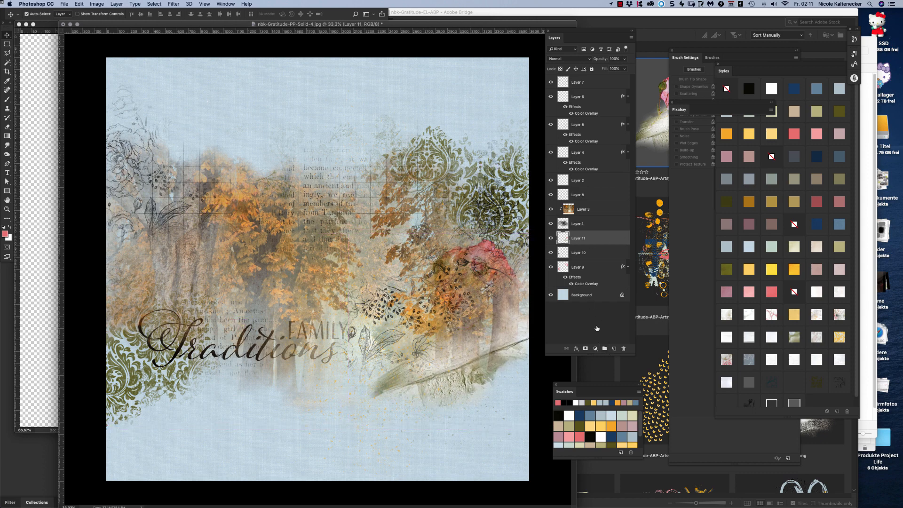
Add a layer mask to Layer 11 and remove the rose with a large Soft Round Pressure Opacity eraser, keeping the textured ground.
left_click(585, 349)
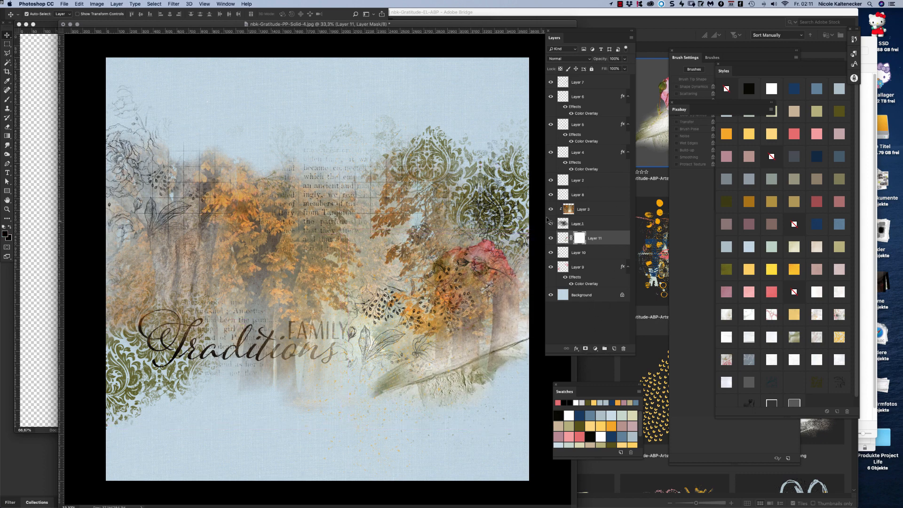
left_click(7, 127)
right_click(527, 245)
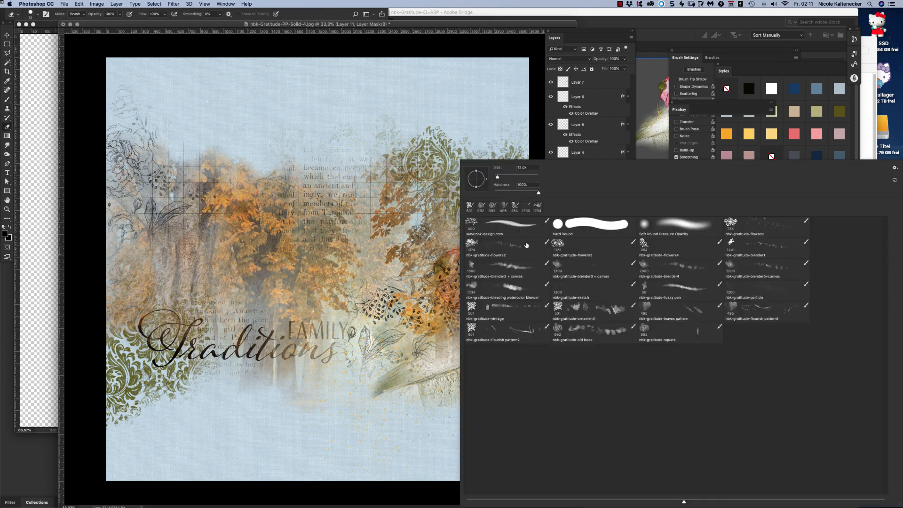
double_click(663, 229)
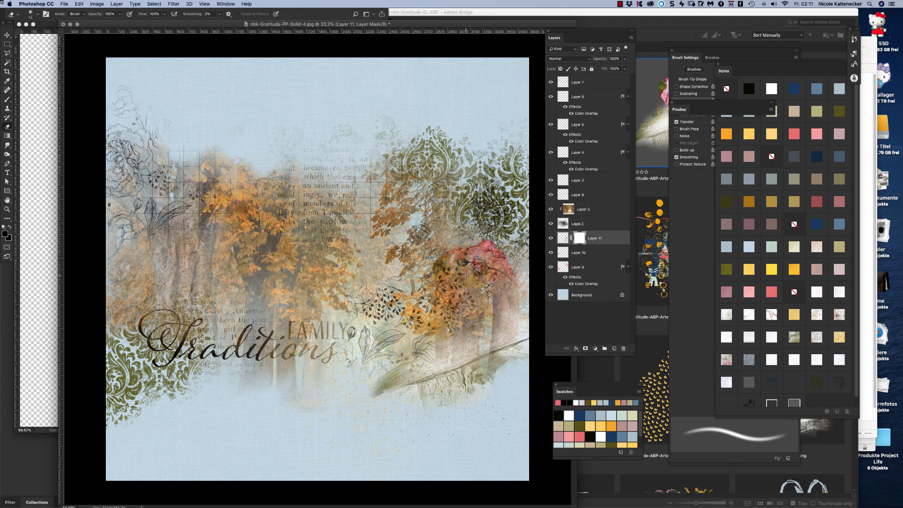
key("bracketleft")
key("bracketleft")
key("bracketleft")
key("bracketleft")
key("bracketleft")
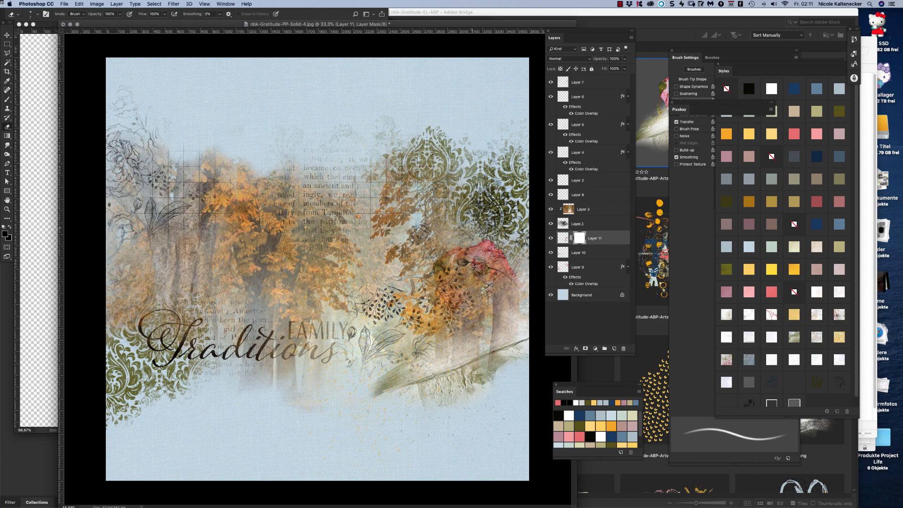
key("bracketright")
key("bracketright")
key("bracketright")
key("bracketright")
key("bracketright")
key("bracketright")
key("bracketright")
key("bracketright")
key("bracketright")
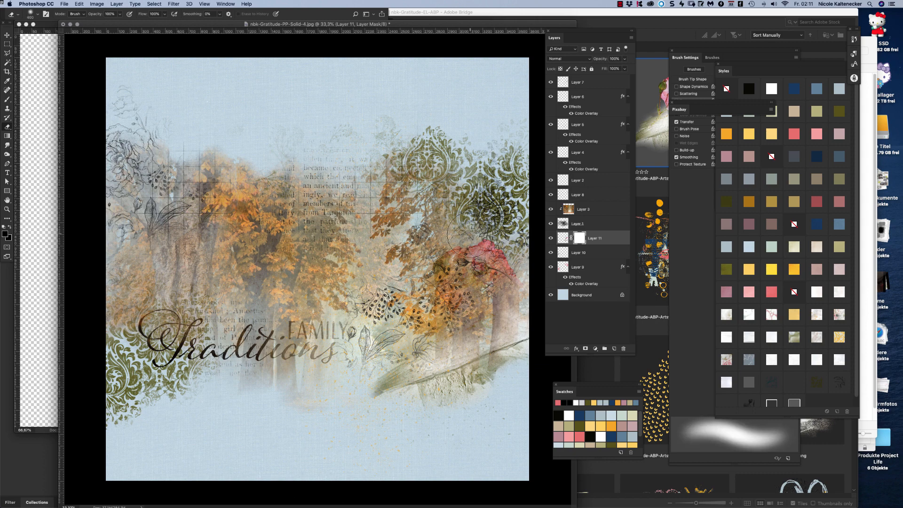
mouse_move(470, 233)
left_mouse_down()
mouse_move(508, 268)
mouse_move(499, 282)
mouse_move(457, 276)
mouse_move(440, 310)
mouse_move(522, 297)
mouse_move(441, 305)
mouse_move(435, 329)
left_mouse_up()
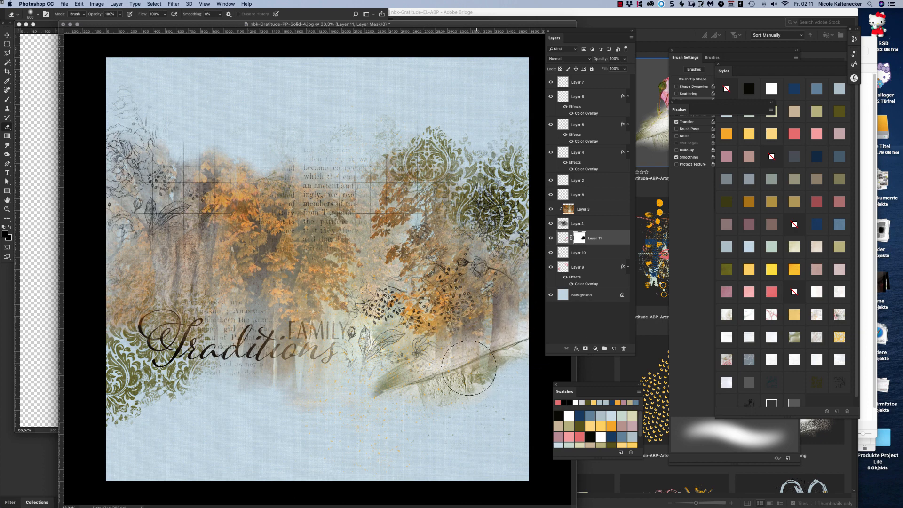
left_click_drag(466, 23, 438, 23)
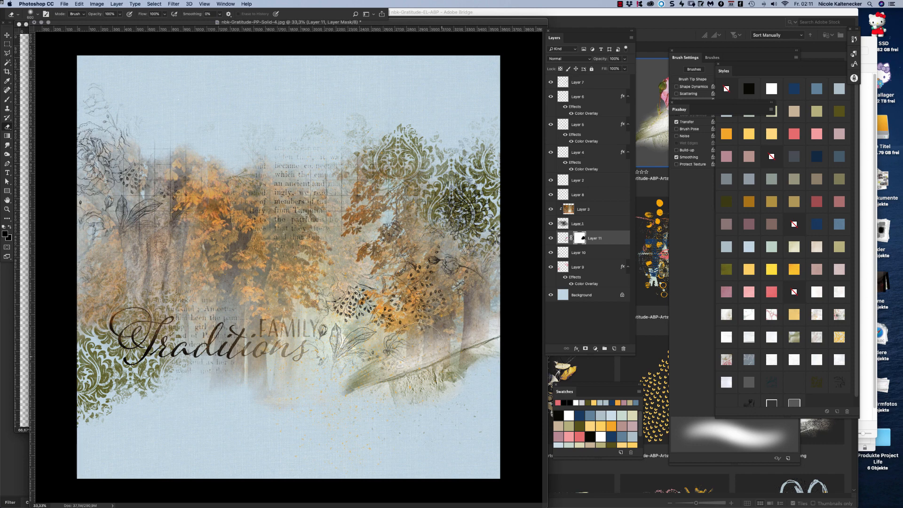
key("v")
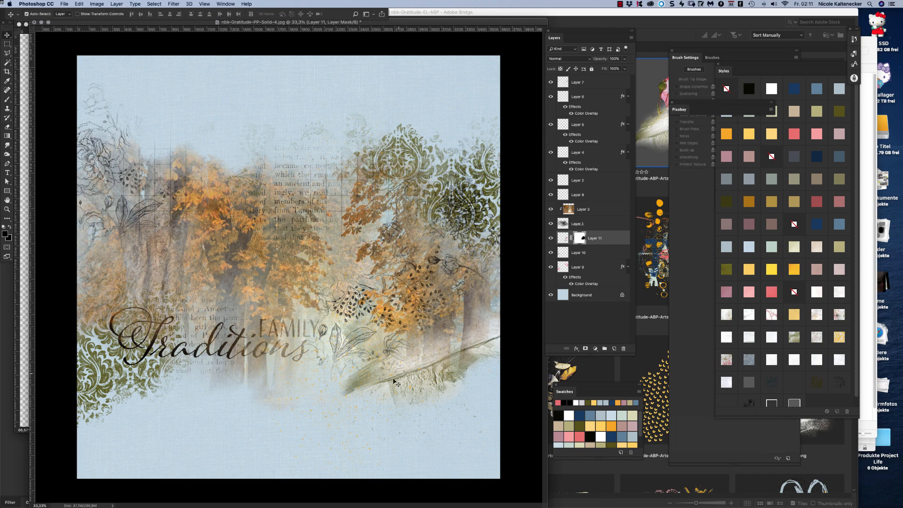
left_click(459, 364)
key("ctrl+t")
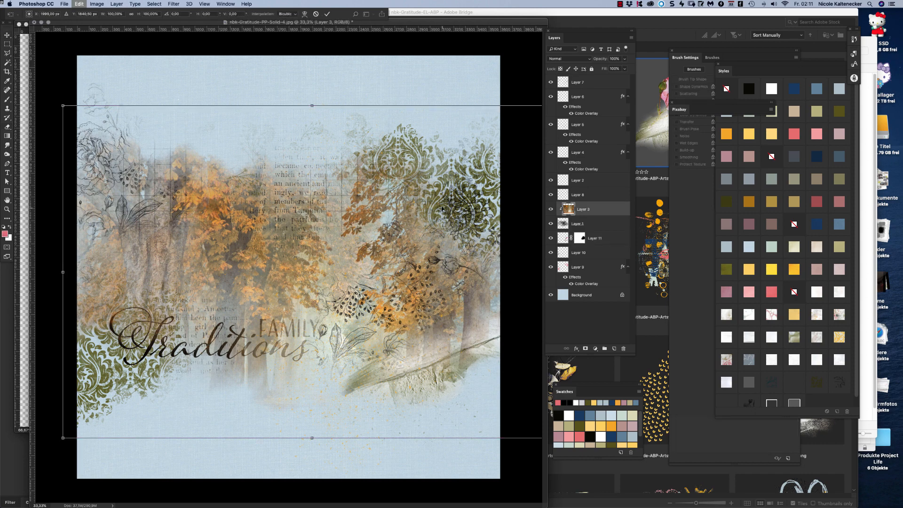
key("Return")
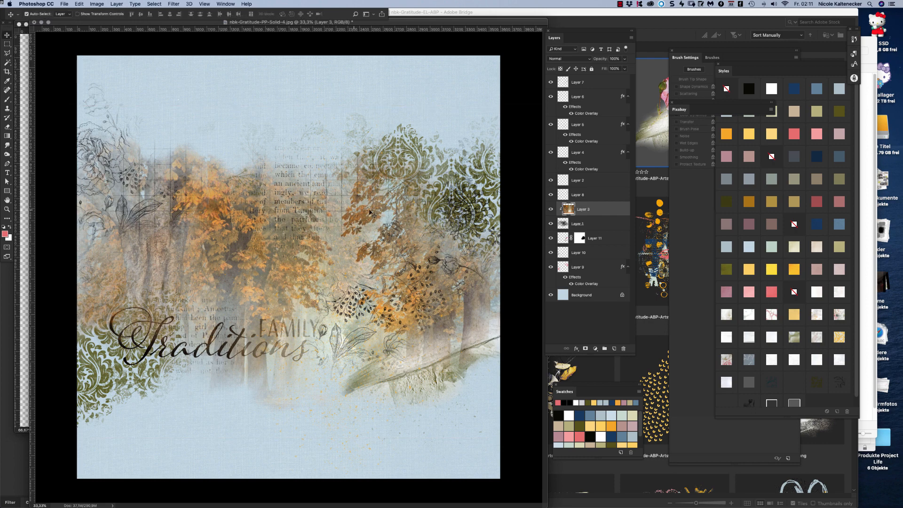
Rotate the masked Layer 11 ground about 21 degrees clockwise so it lies nearly level, and position it at the page's lower right.
left_click(601, 237)
key("ctrl+t")
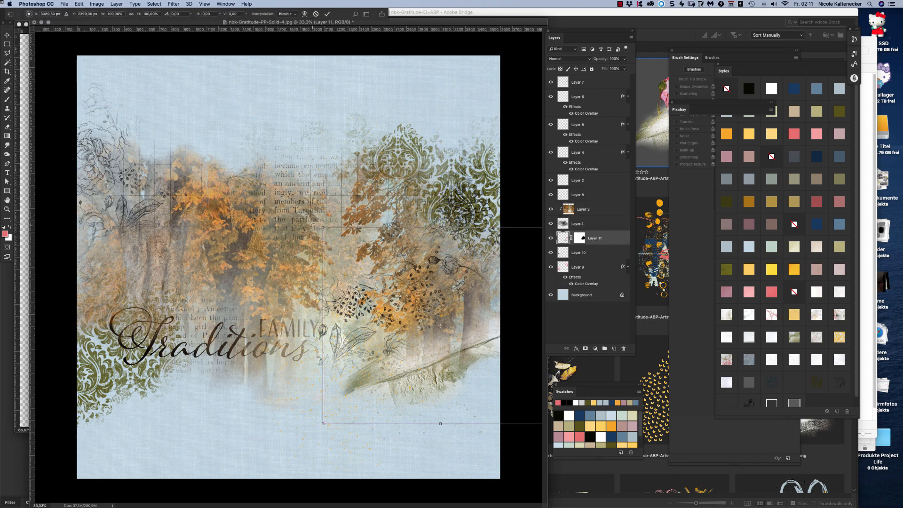
left_click_drag(313, 226, 335, 171)
left_click_drag(458, 351, 428, 372)
left_click_drag(336, 188, 348, 173)
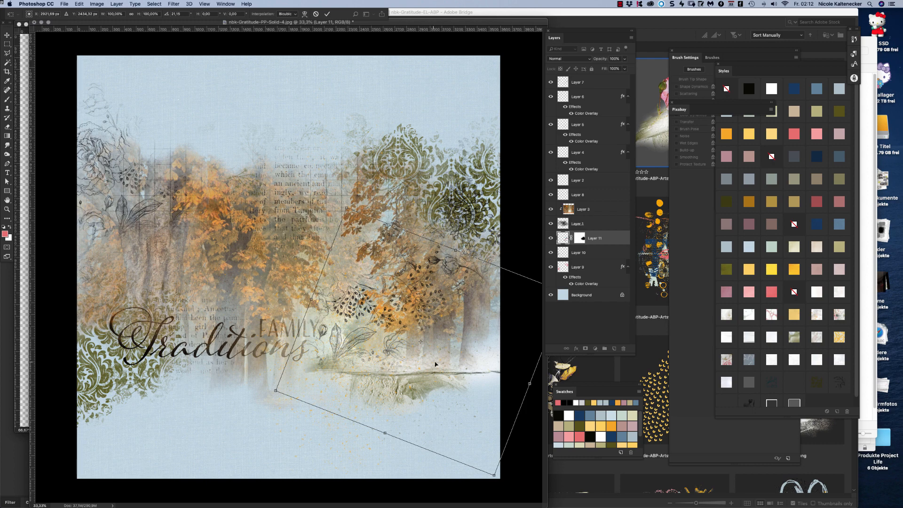
left_click_drag(435, 365, 457, 367)
key("Return")
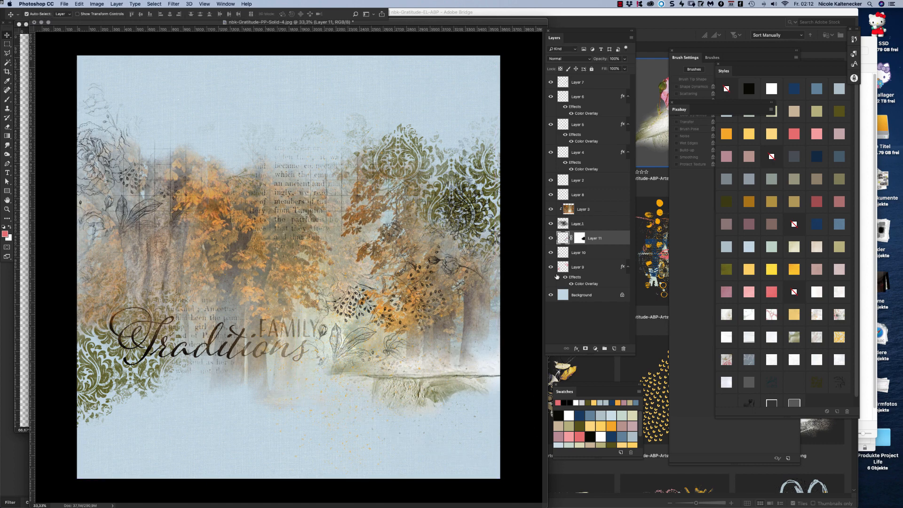
Open nbk-Gratitude-ABP-ArtsyBit-12.png from Adobe Bridge and bring its leaf and branch cluster onto the page above Layer 11.
left_click(673, 308)
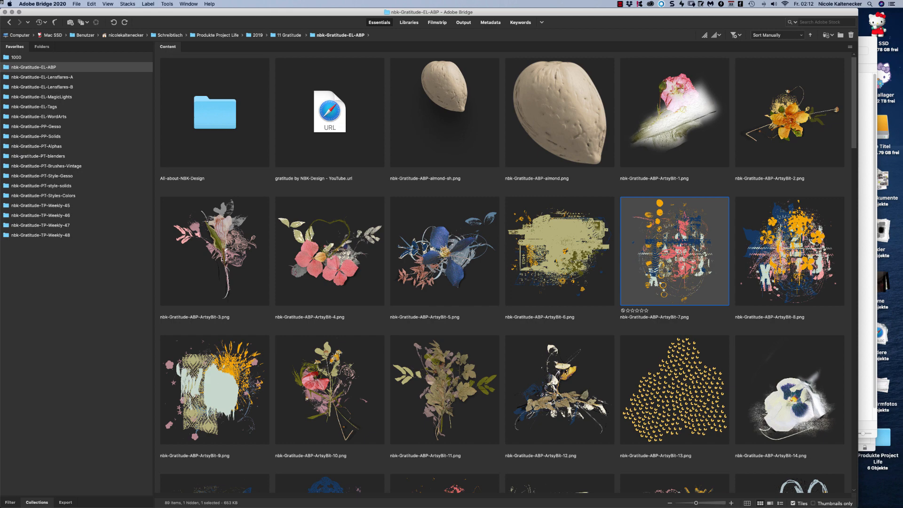
double_click(563, 376)
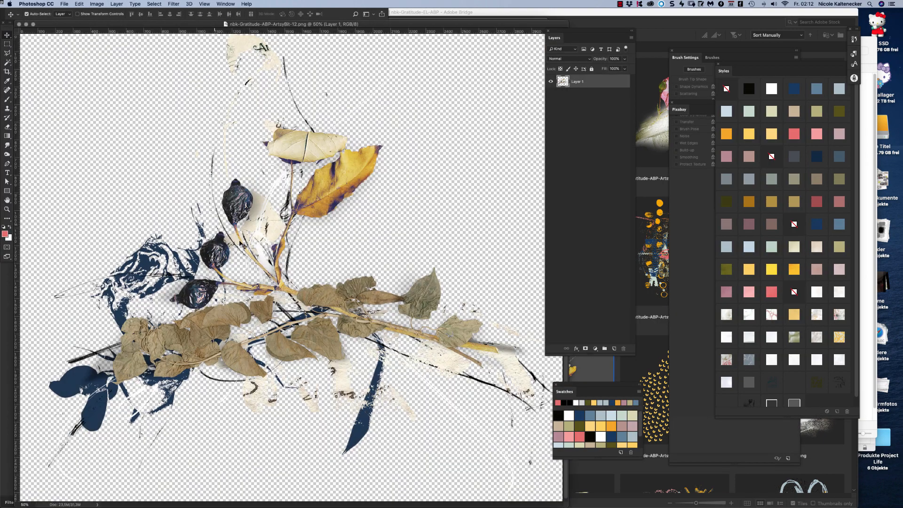
key("super+q")
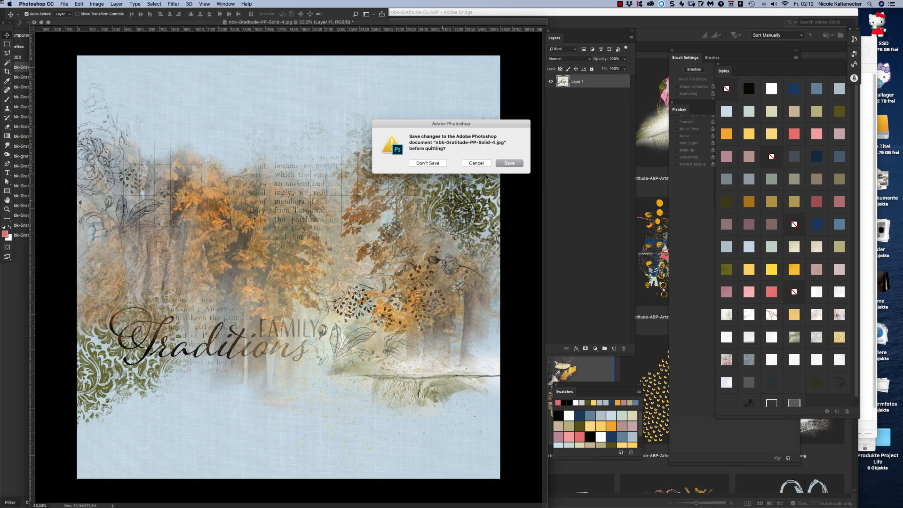
left_click(479, 164)
double_click(588, 379)
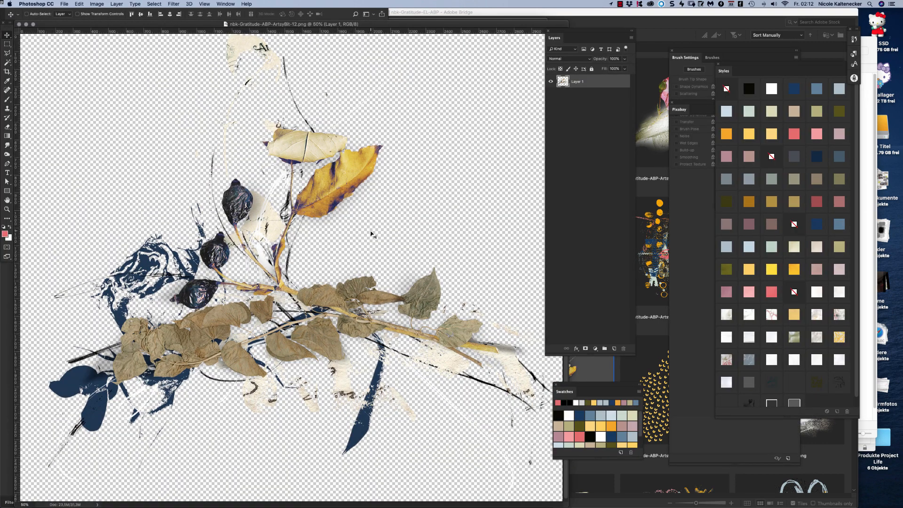
key("super+w")
key("super+v")
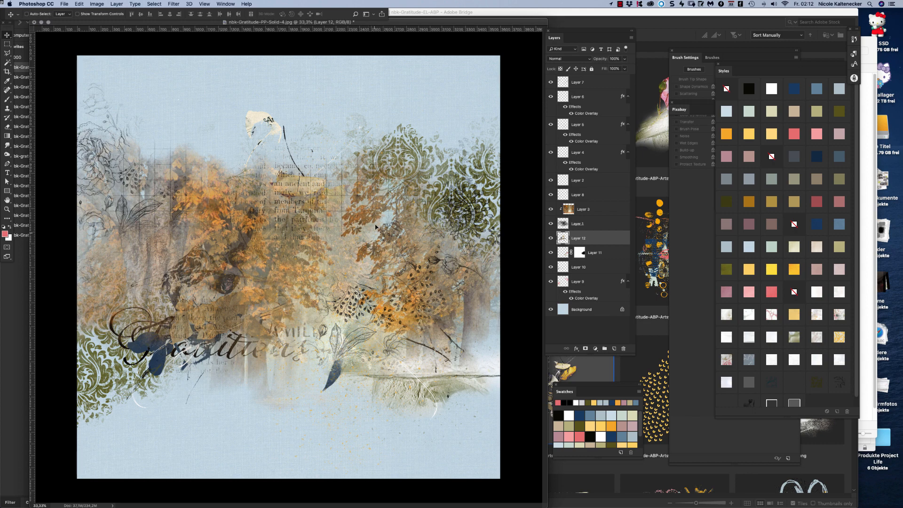
Scale the leaf and branch cluster to about half size, set it on the ground at the lower right, and bring it to the front.
key("super+t")
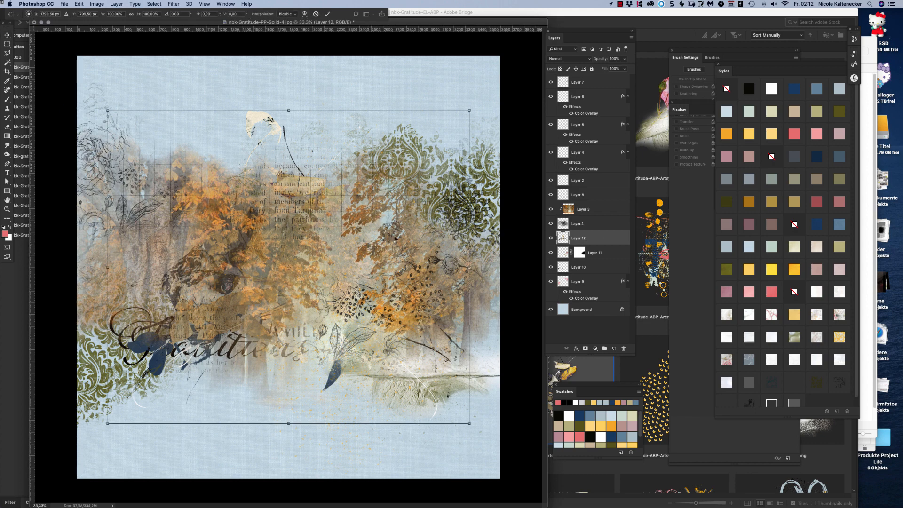
left_click_drag(468, 112, 298, 228)
left_click_drag(235, 287, 372, 374)
key("Return")
key("super+shift+bracketright")
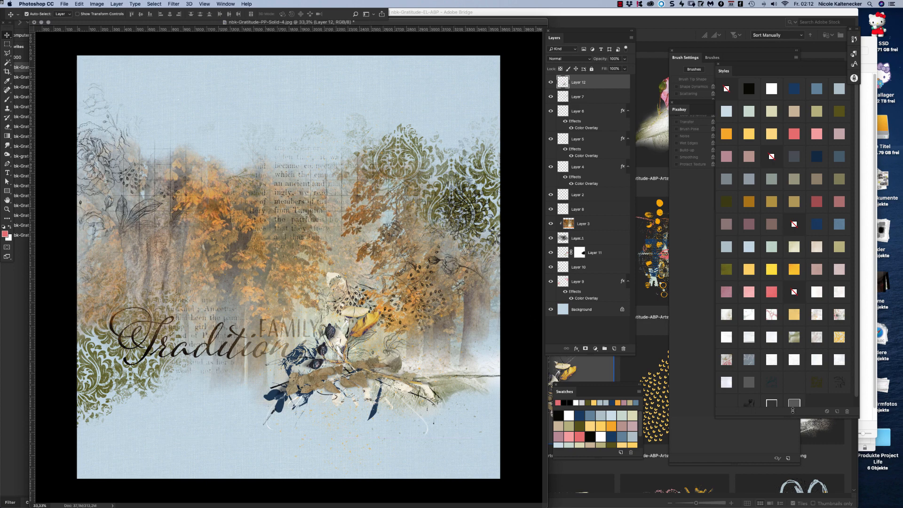
Apply the drop shadow style to the leaf and branch cluster and nudge it slightly to the right.
left_click(752, 384)
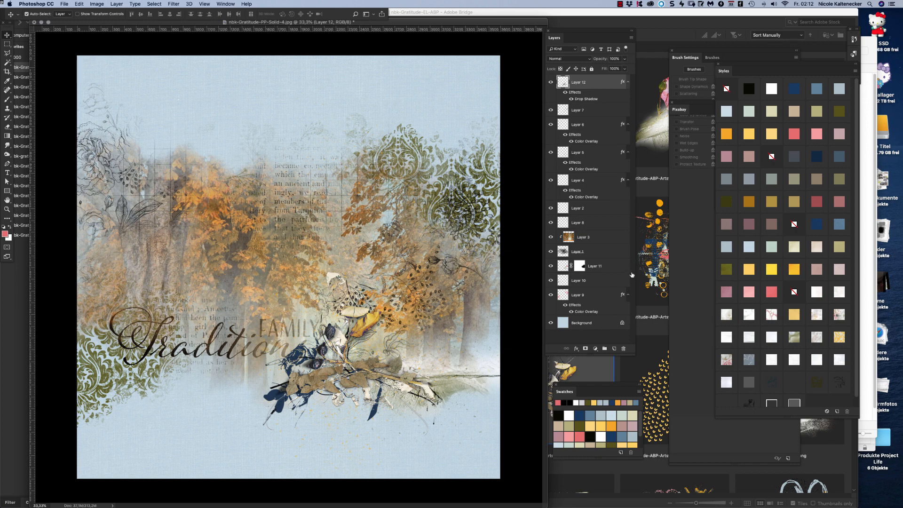
left_click_drag(374, 381, 381, 380)
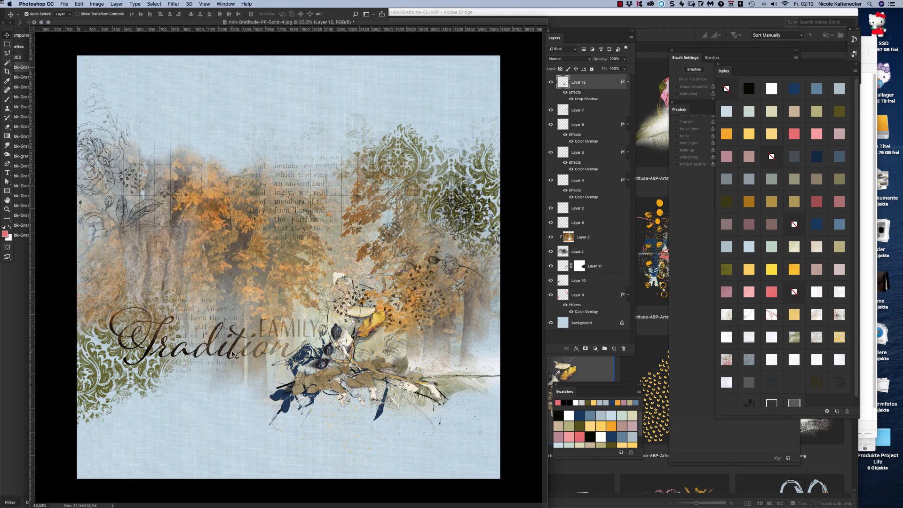
left_click_drag(227, 352, 224, 352)
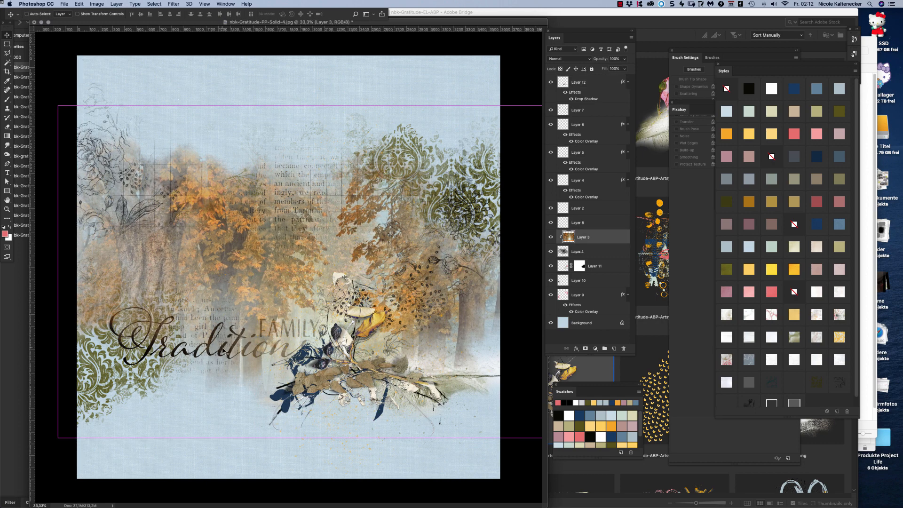
Undo the accidental move of the Layer 3 forest photo, and open nbk-Gratitude-ABP-cone-cypress-sh.png from Adobe Bridge.
key("super+z")
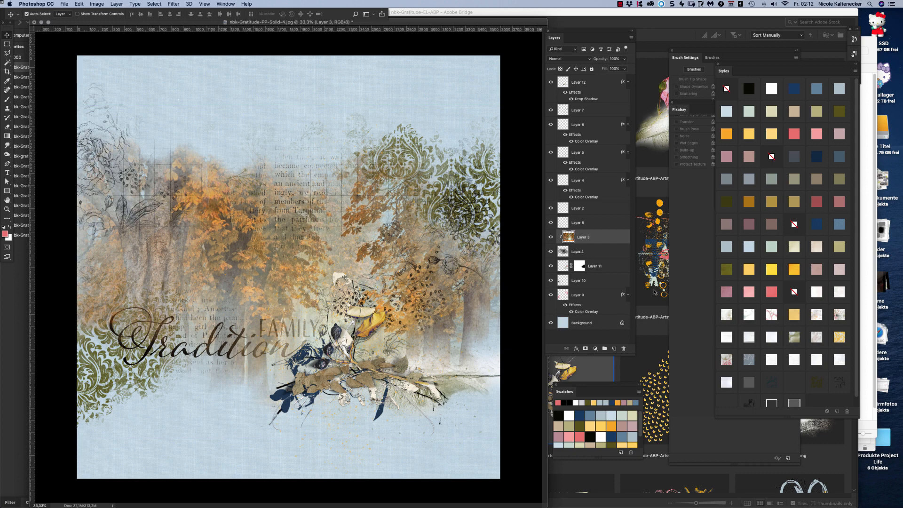
left_click(657, 334)
scroll(842, 206, "down", 10)
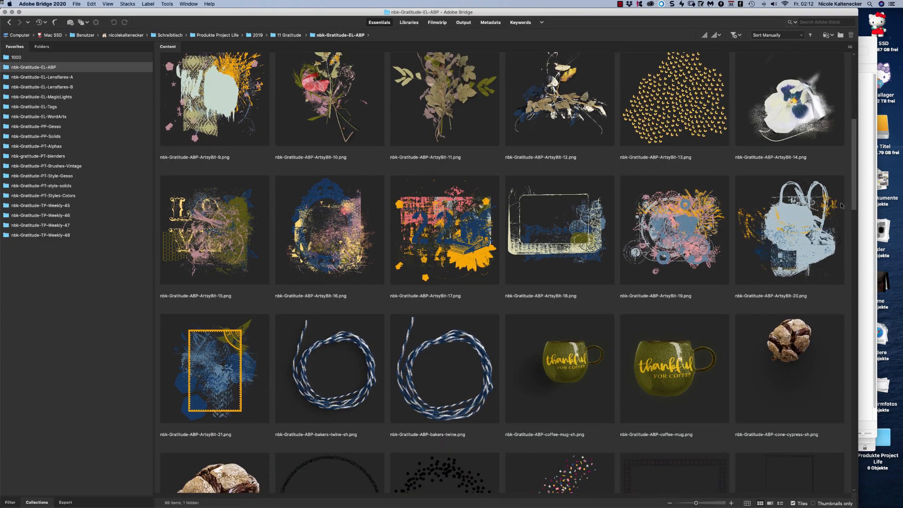
scroll(842, 205, "down", 10)
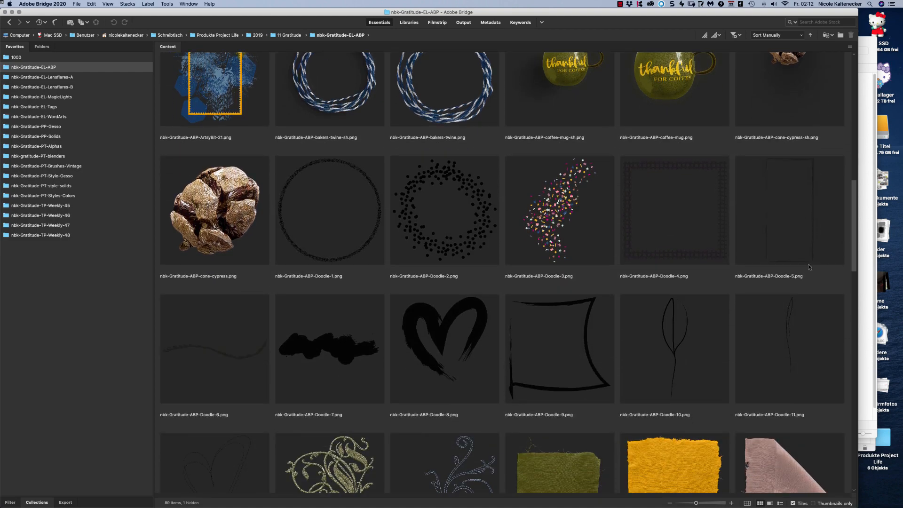
scroll(809, 267, "up", 5)
double_click(807, 155)
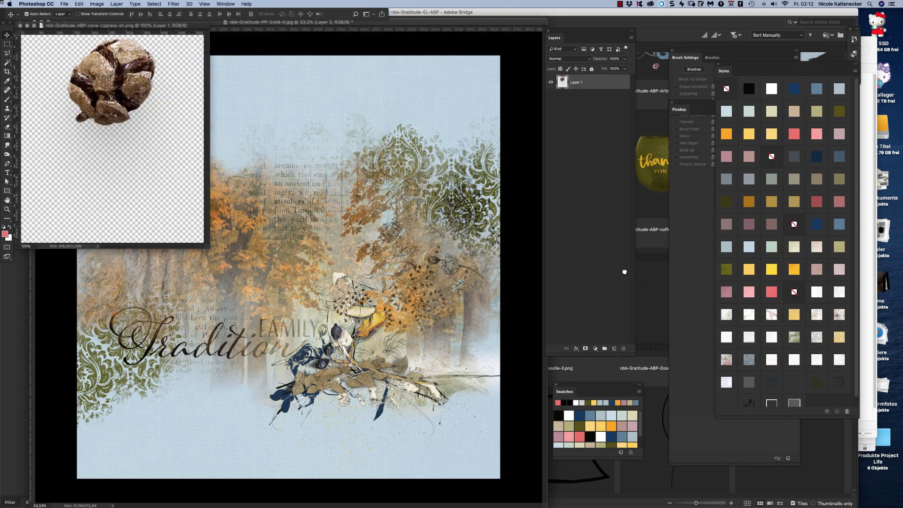
Bring the cypress cone onto the page above the branch cluster at the lower right, and bring its layer to the front.
left_click_drag(625, 272, 134, 103)
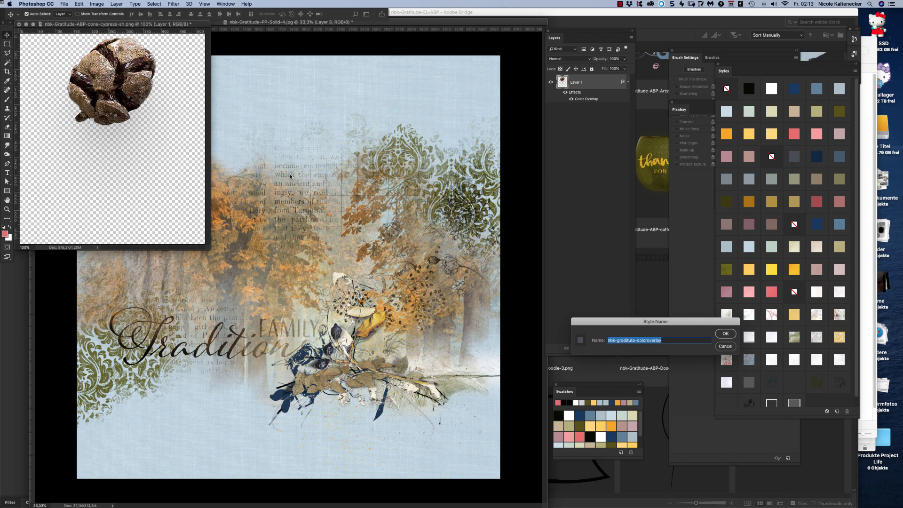
left_click(727, 347)
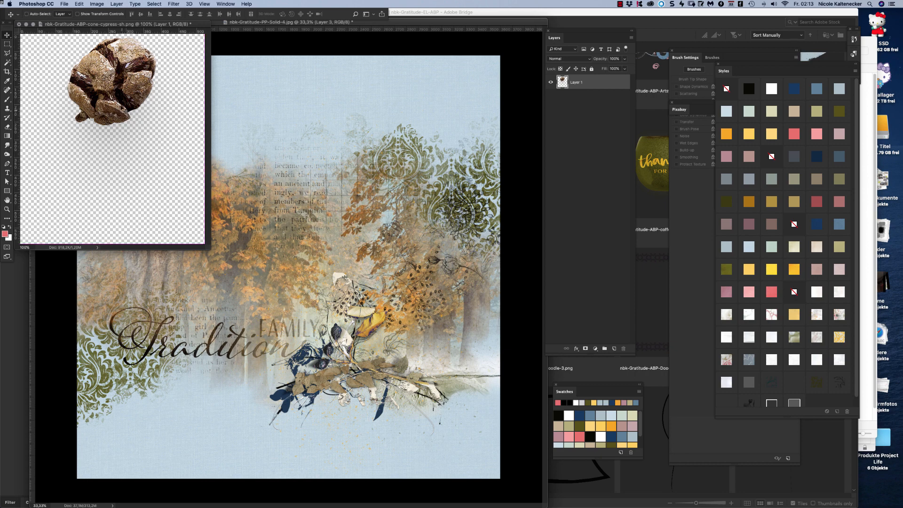
left_click_drag(127, 112, 329, 221)
left_click_drag(300, 194, 395, 346)
key("super+shift+bracketright")
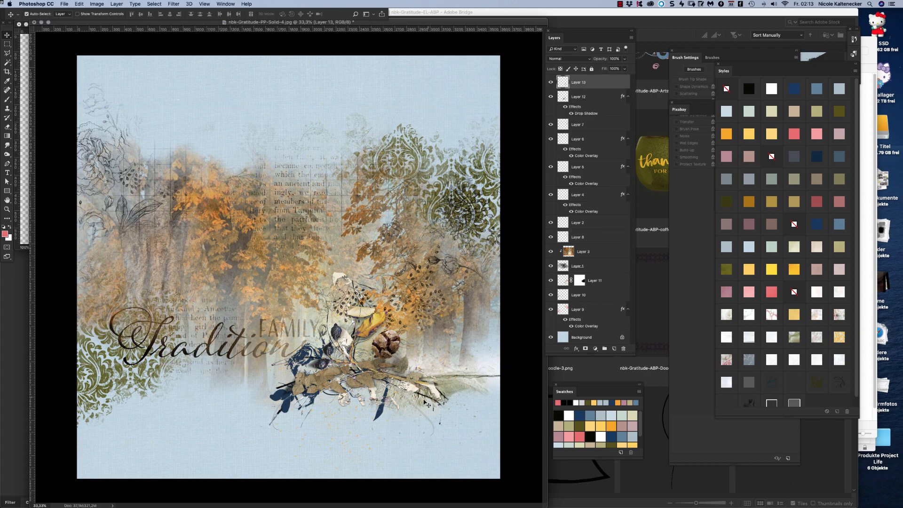
Scale the cypress cone down beside the branch cluster, and place a copy over the line drawings at the page's upper left.
key("super+t")
left_click_drag(418, 397, 121, 127)
key("Return")
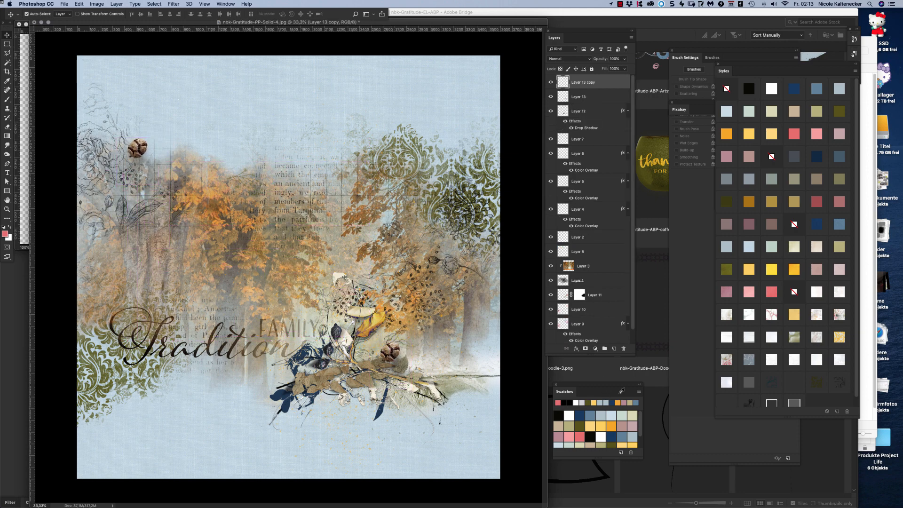
Open nbk-Gratitude-ABP-Pinecone1-sh.png from Adobe Bridge and bring the golden pinecones onto the page as the top layer.
left_click(659, 352)
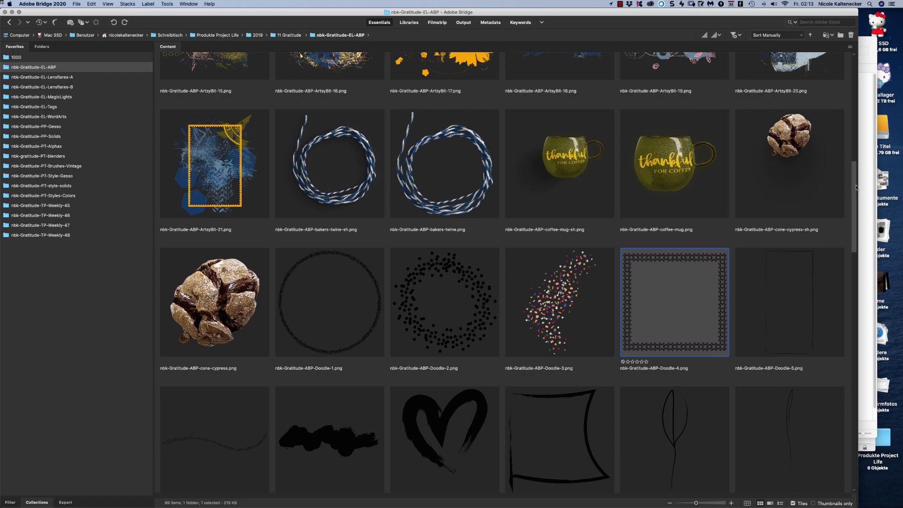
scroll(848, 214, "down", 3)
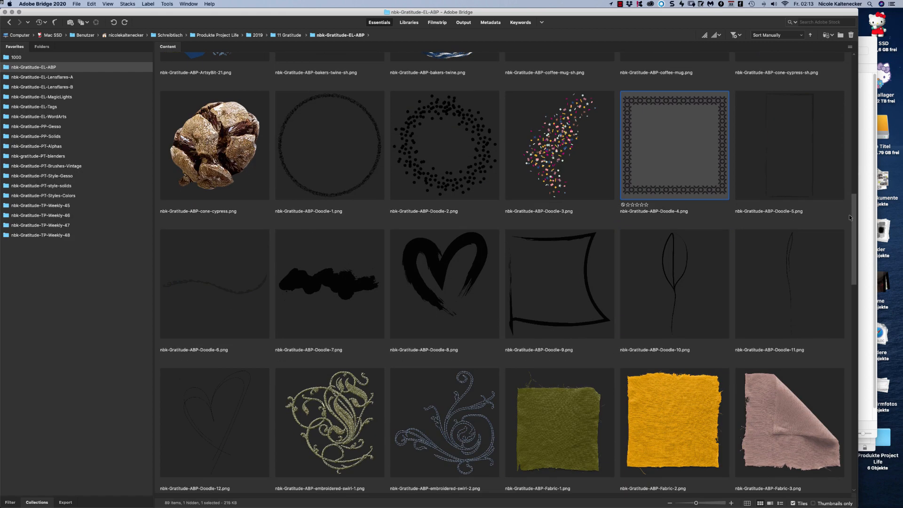
scroll(849, 215, "down", 2)
scroll(842, 236, "down", 3)
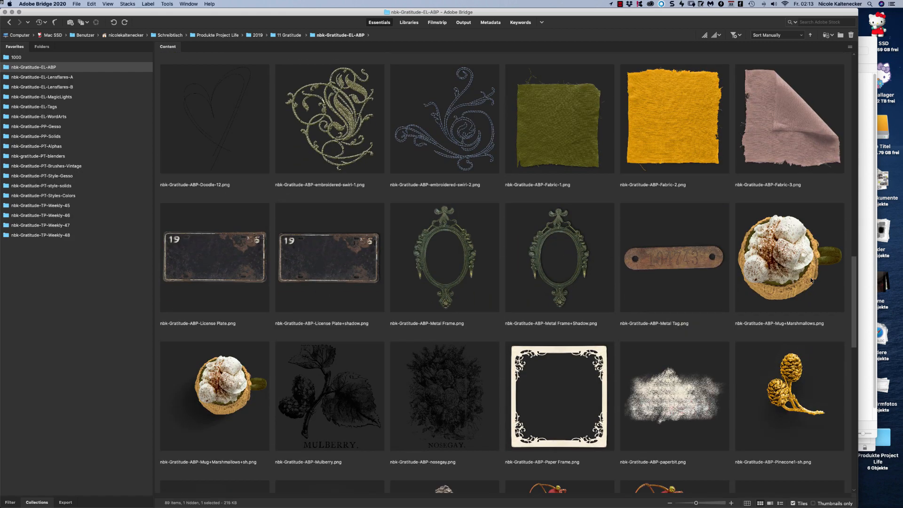
scroll(811, 281, "down", 2)
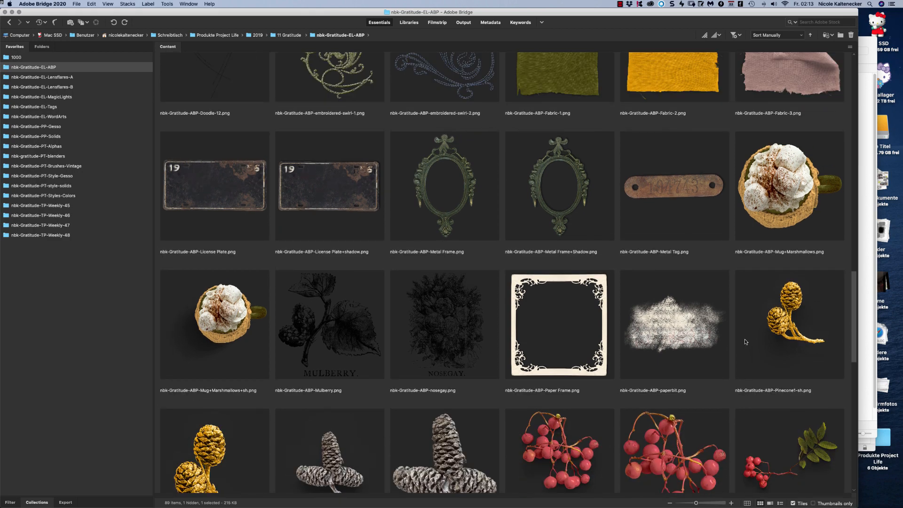
left_click(784, 325)
double_click(786, 324)
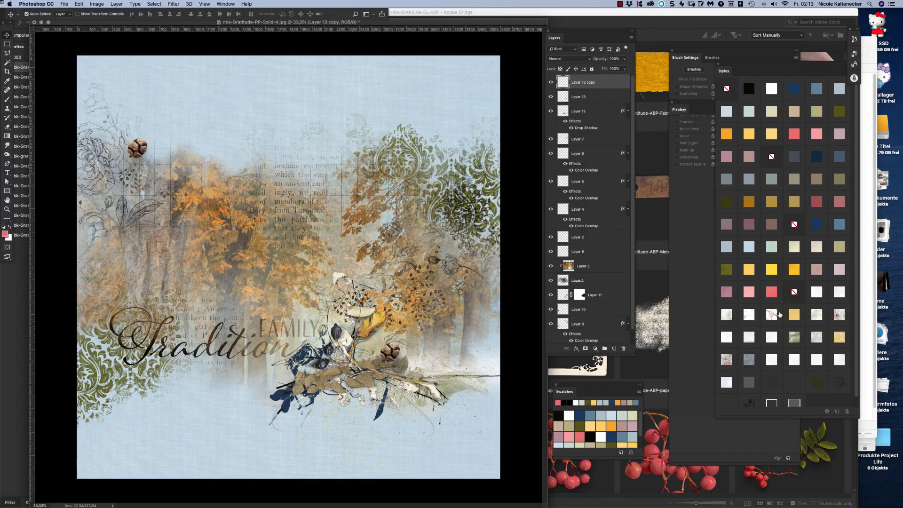
left_click_drag(359, 147, 359, 150)
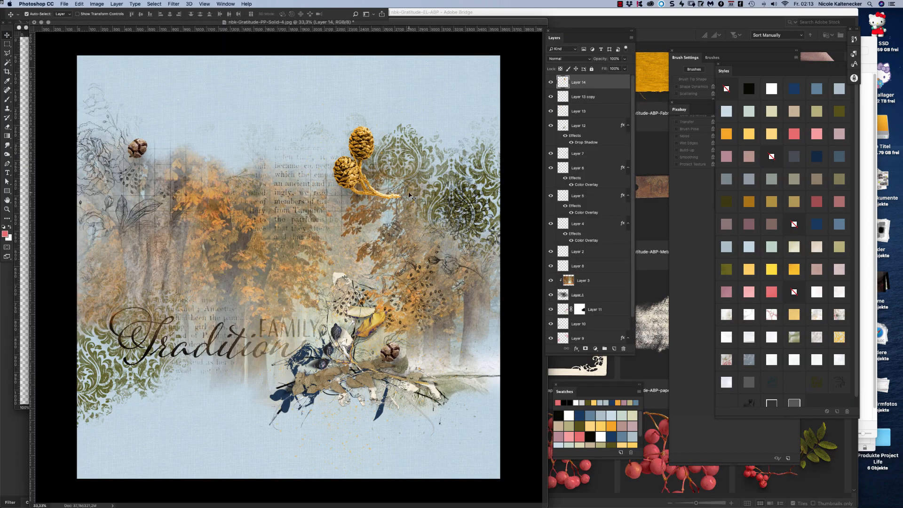
Scale and rotate the golden pinecones above the leaf cluster, and place a small rotated copy near the page's left edge.
key("ctrl+t")
left_click_drag(313, 115, 140, 245)
key("Return")
key("cmd+t")
key("Return")
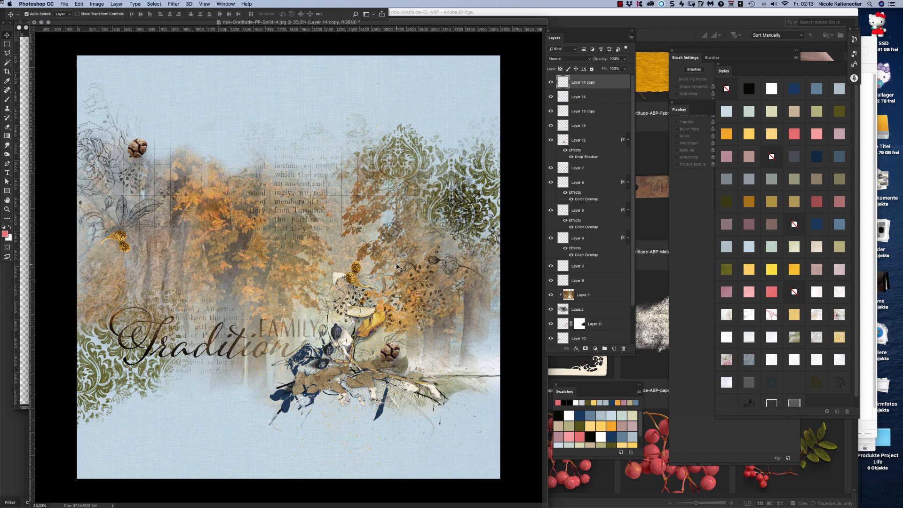
Open nbk-Gratitude-ABP-Pinecone2-sh.png from Adobe Bridge and bring the grey pinecone onto the upper right part of the page.
left_click(651, 383)
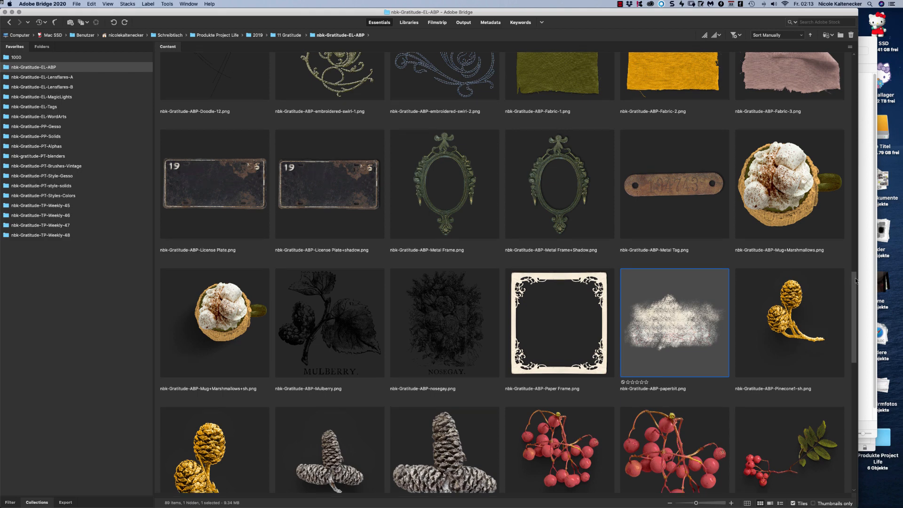
scroll(855, 286, "down", 4)
left_click(357, 301)
double_click(357, 300)
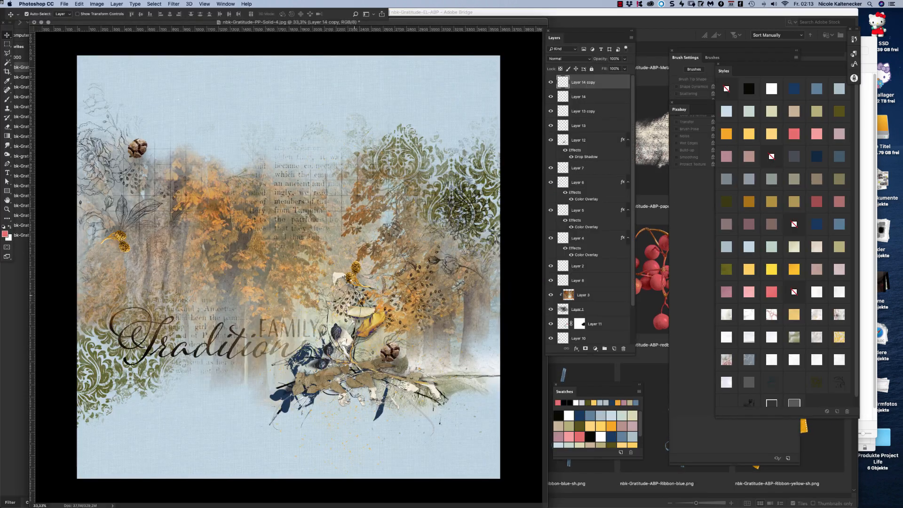
left_click_drag(227, 177, 373, 192)
Rotate the grey pinecone over the upper right foliage, and place a smaller copy beside the word art at the lower left.
key("ctrl+t")
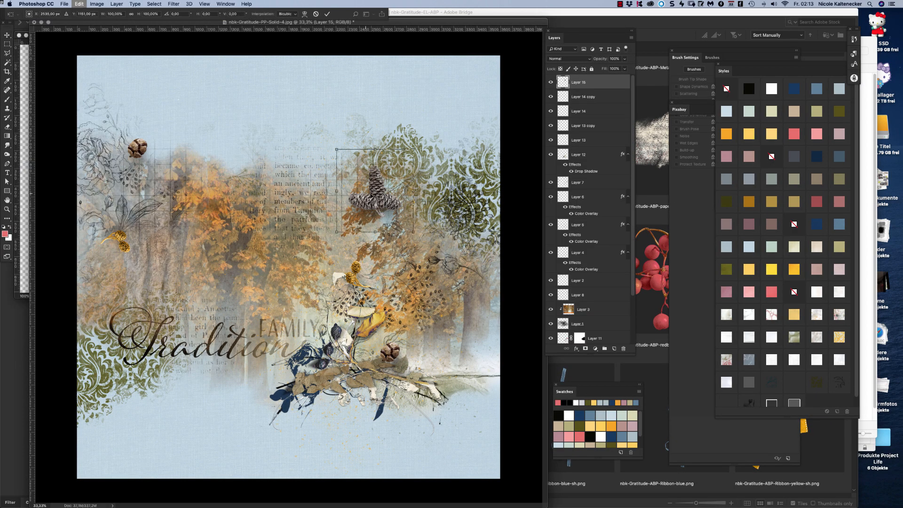
left_click_drag(416, 151, 129, 373)
key("Return")
key("super+t")
left_click_drag(165, 402, 125, 369)
key("Return")
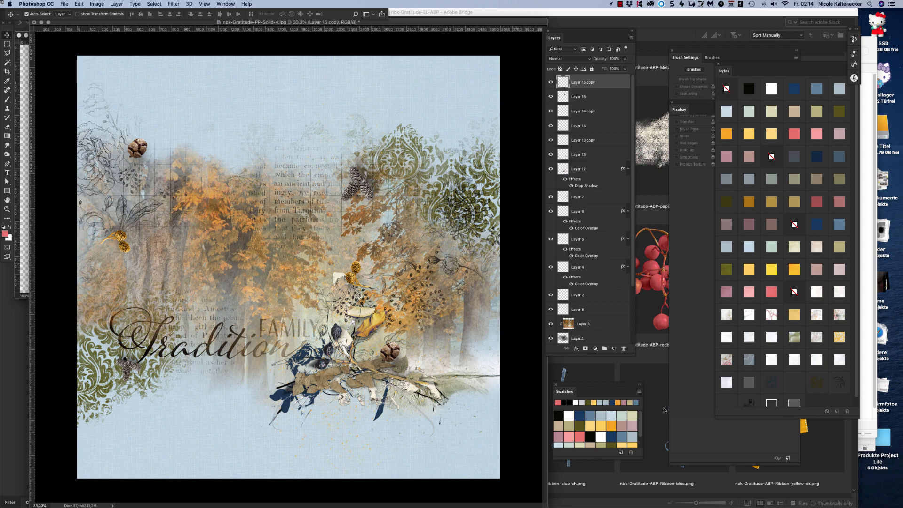
Open nbk-Gratitude-ABP-tear-1.png from Adobe Bridge and bring the torn strip onto the page below the word art.
left_click(668, 369)
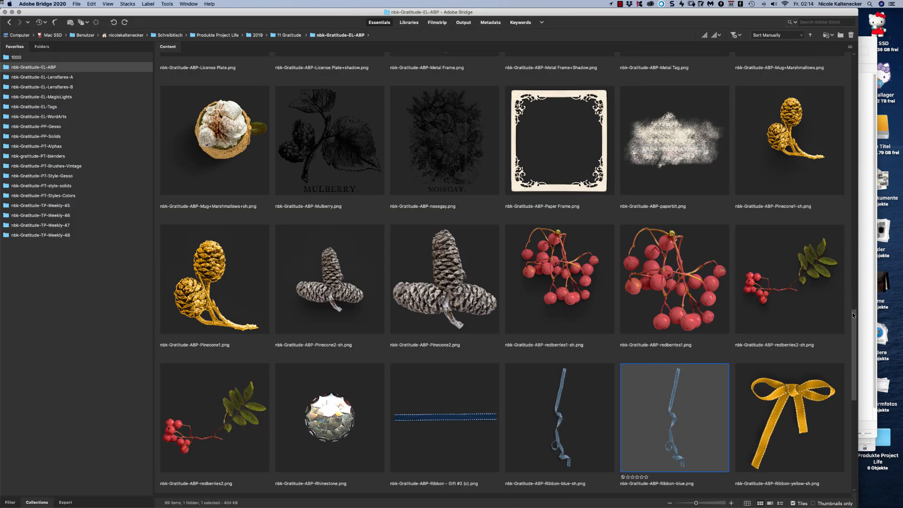
scroll(826, 349, "down", 6)
scroll(810, 377, "down", 1)
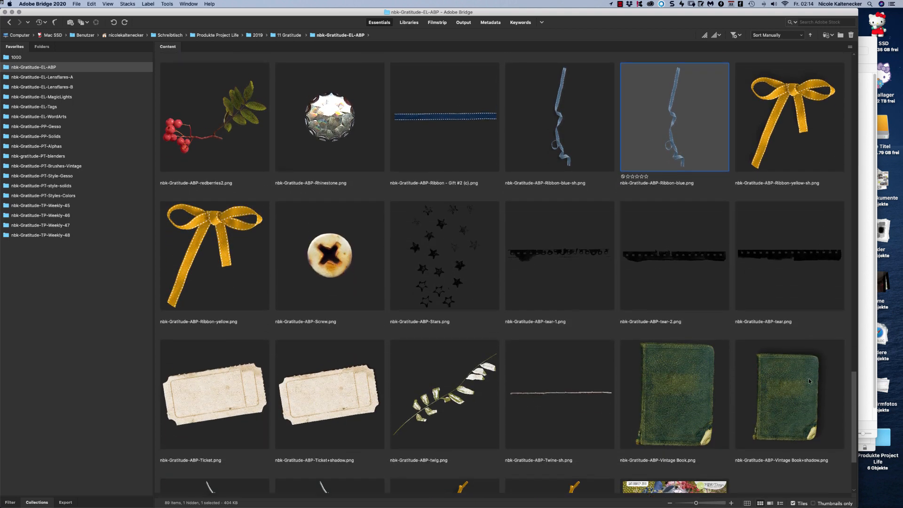
double_click(600, 247)
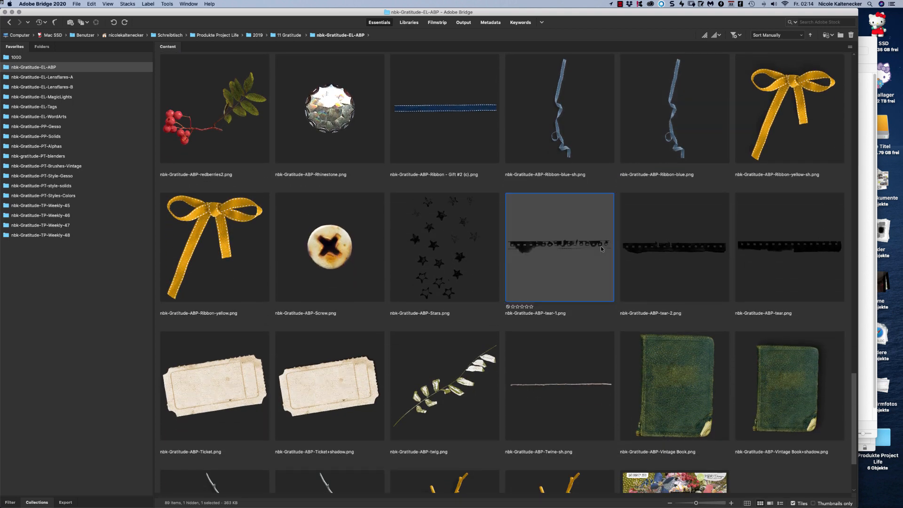
left_click_drag(320, 95, 275, 382)
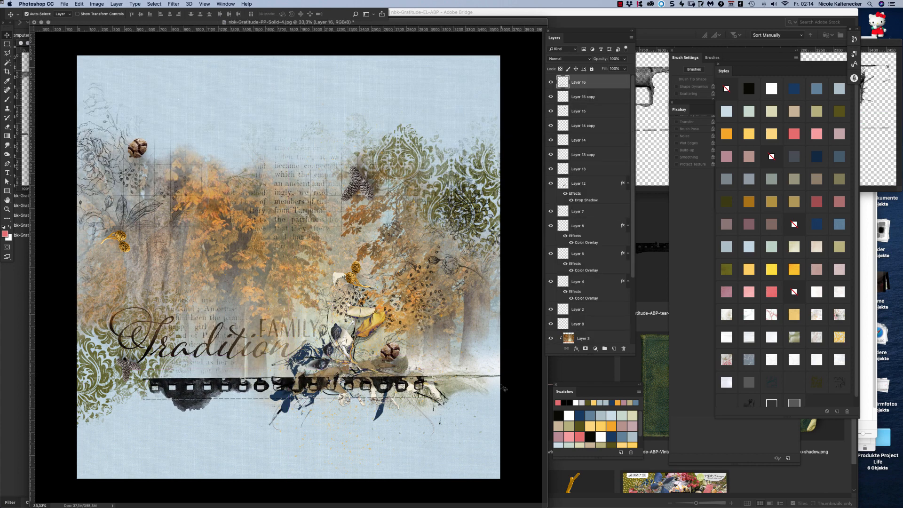
Align the torn strip with the ground line, send it to the back just above the background, and shift it slightly right.
left_click(478, 387, "super")
left_click(407, 386)
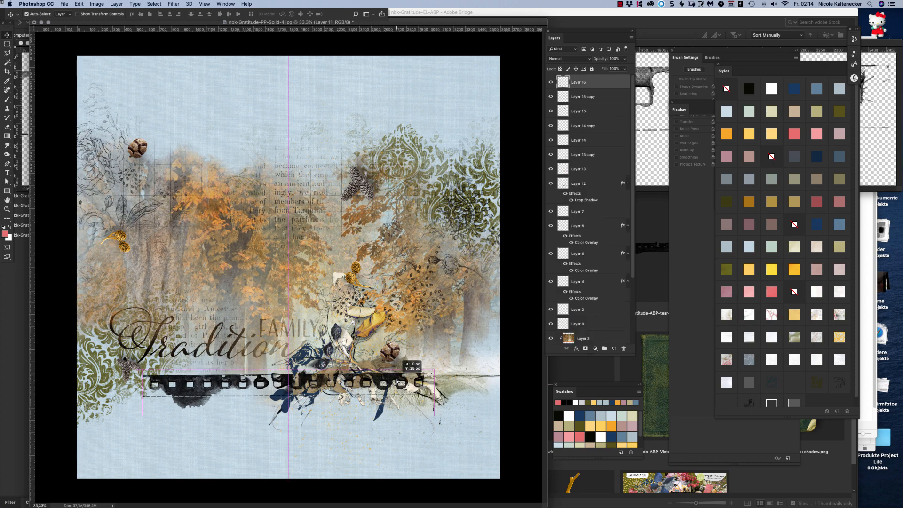
key("super+shift+bracketleft")
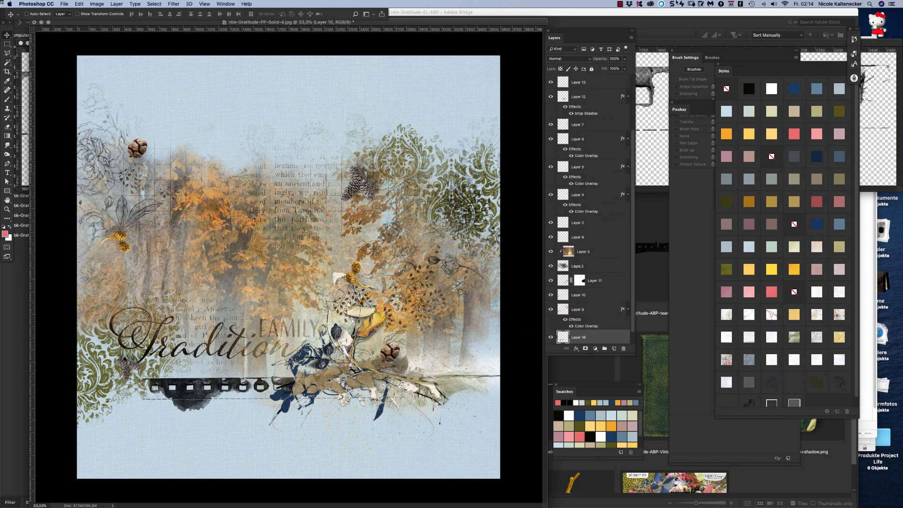
left_click_drag(242, 400, 252, 400)
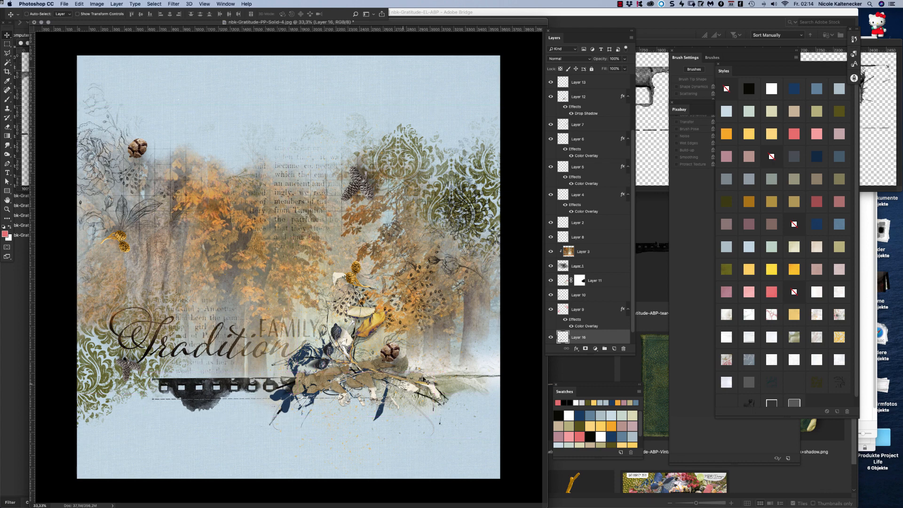
Apply a white pattern overlay style to the torn strip and move it slightly further right, partly behind the branches.
left_click(753, 336)
left_click_drag(184, 372, 221, 385)
left_click_drag(224, 383, 225, 384)
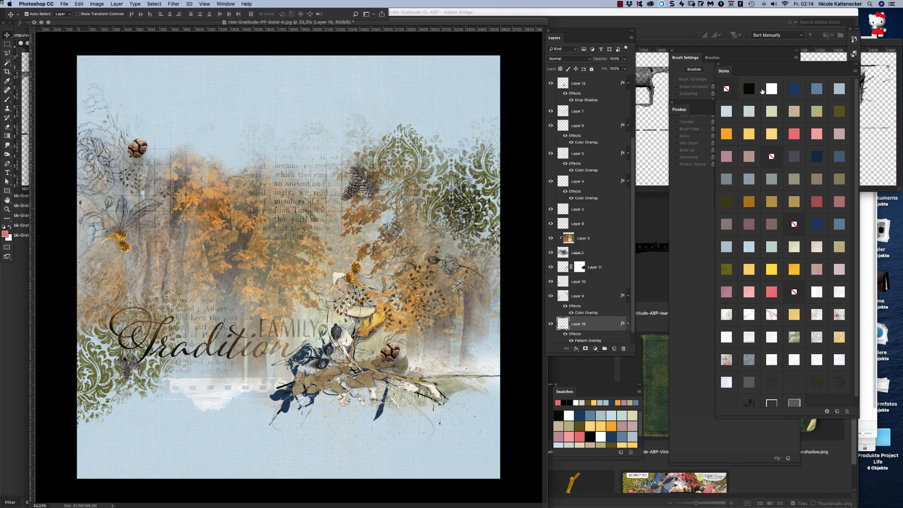
Close the nbk-Gratitude-ABP-tear-1.png source image and reposition the page's document window.
key("super+minus")
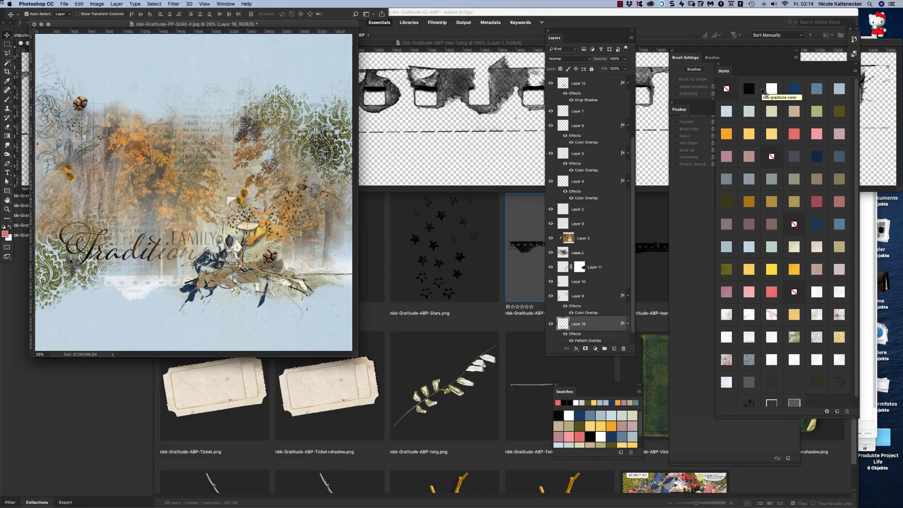
left_click_drag(327, 23, 436, 12)
left_click(474, 92)
key("super+w")
key("super+plus")
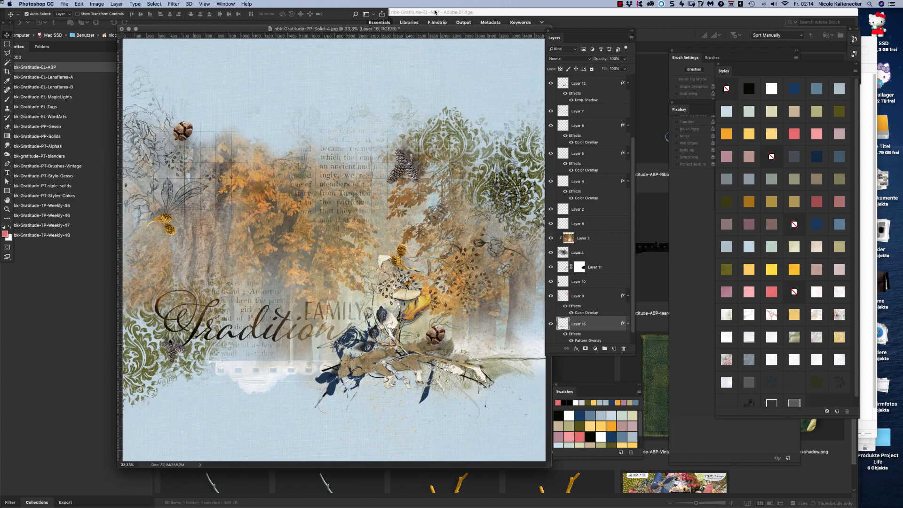
left_click_drag(455, 29, 438, 51)
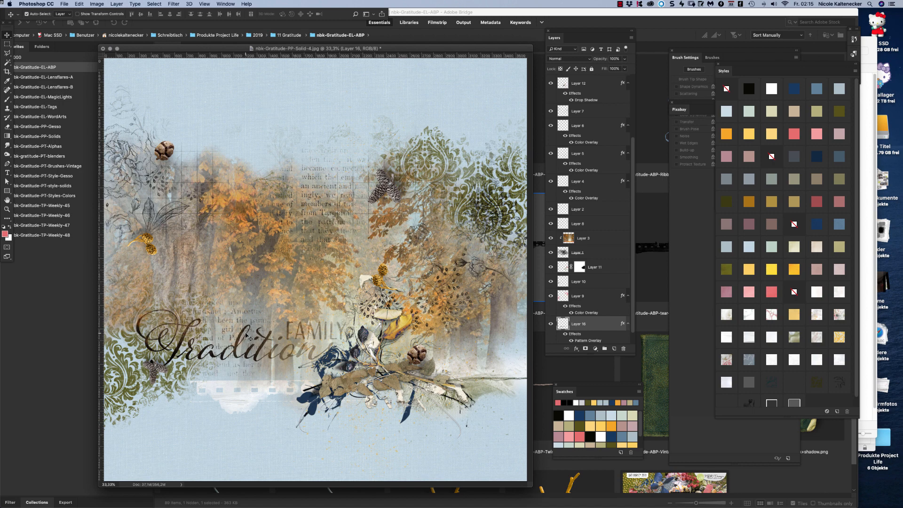
Switch to Adobe Bridge and show the contents of the nbk-gratitude-PT-blenders folder.
left_click(11, 349)
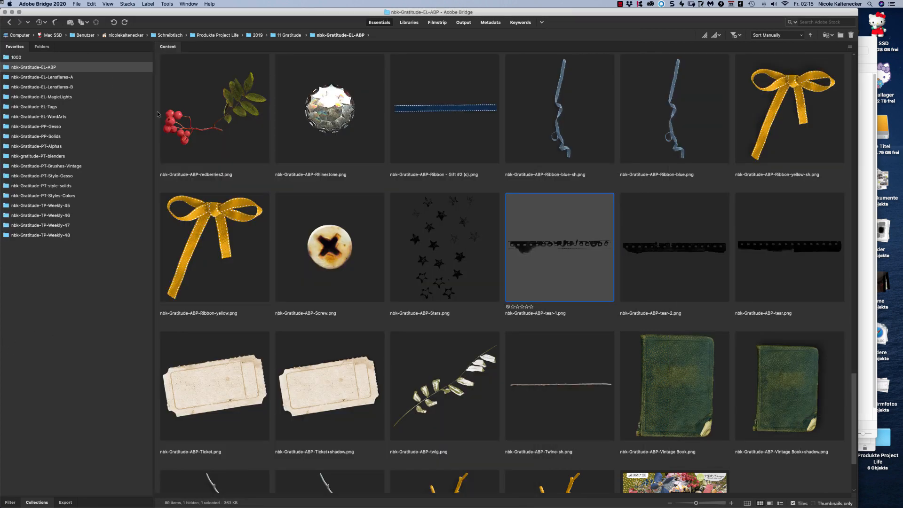
left_click(68, 158)
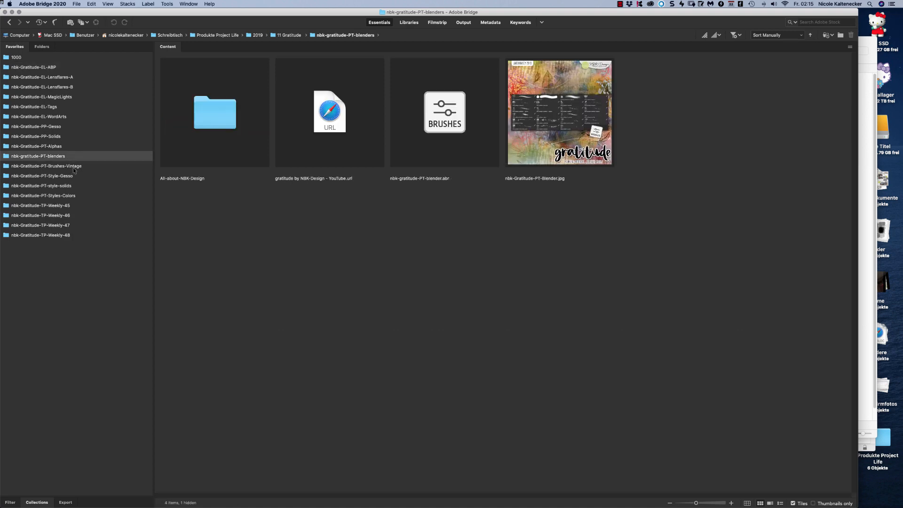
Page through the vintage brush images in the nbk-Gratitude-PT-Brushes-Vintage folder in full-screen preview, from nbk-Gratitude-PT-Brushes-Vintage-1.png to the brush set file.
left_click(67, 165)
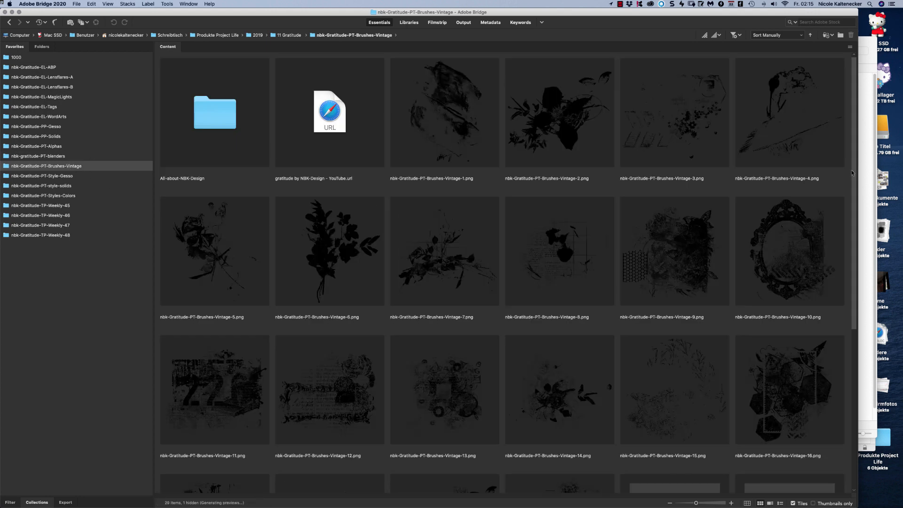
left_click(445, 113)
key("space")
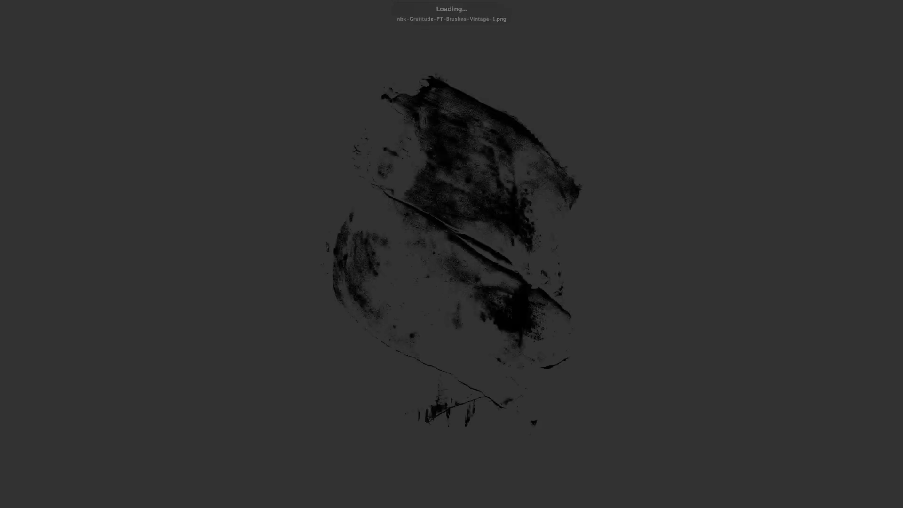
key("Right")
key("Right")
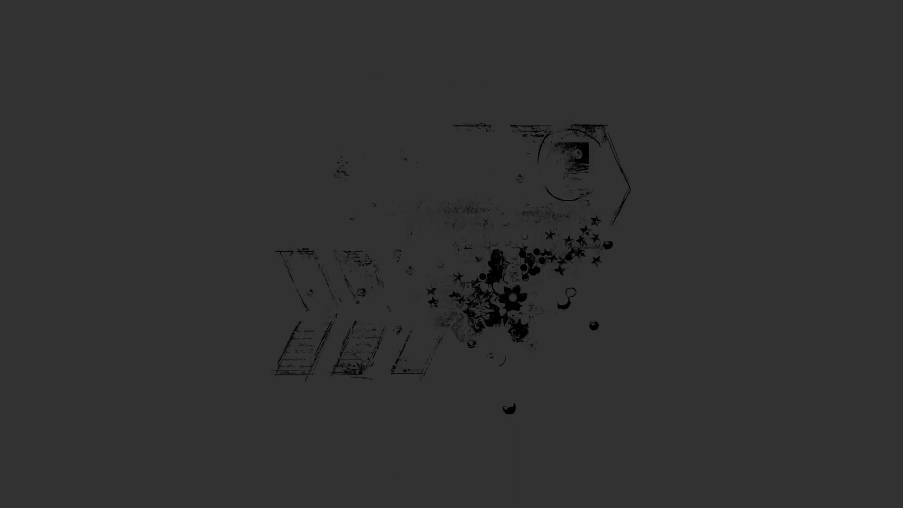
key("Right")
key("Right")
key("Right")
key("Right")
key("Right")
key("Right")
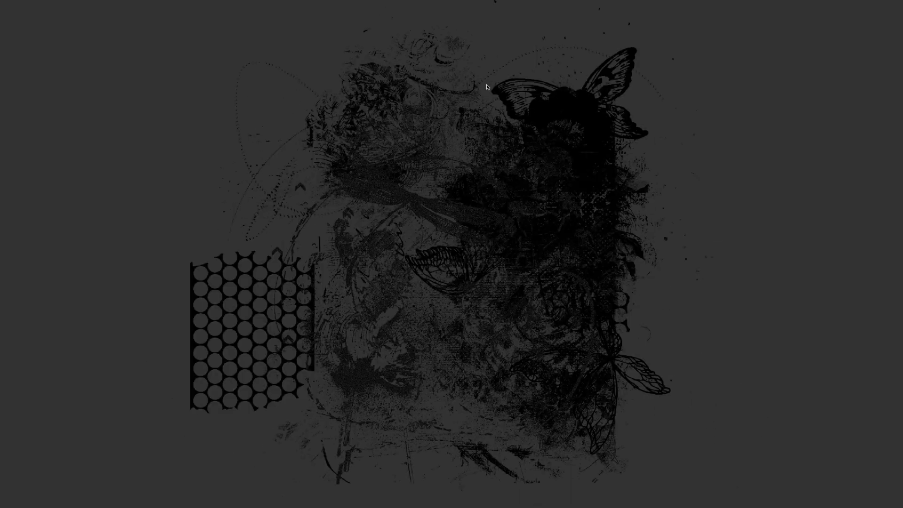
key("Right")
key("Right")
key("Right")
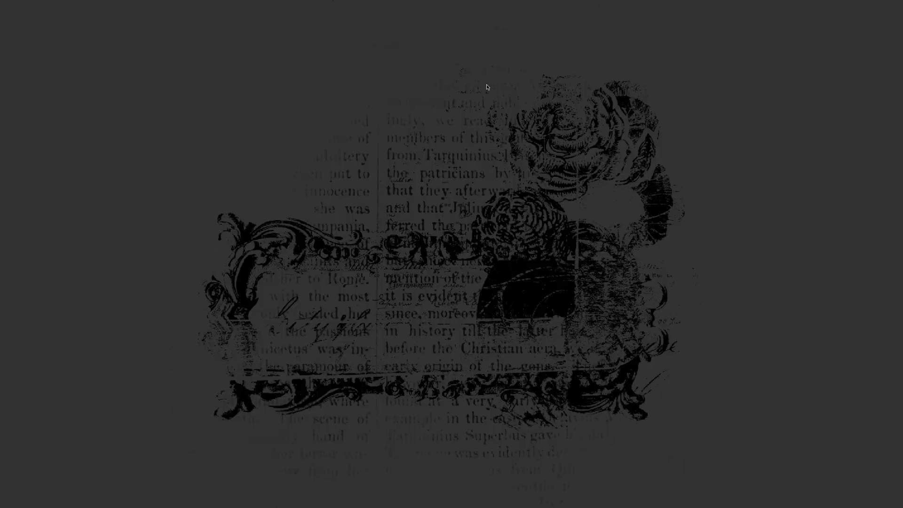
key("Right")
key("Right")
key("Right")
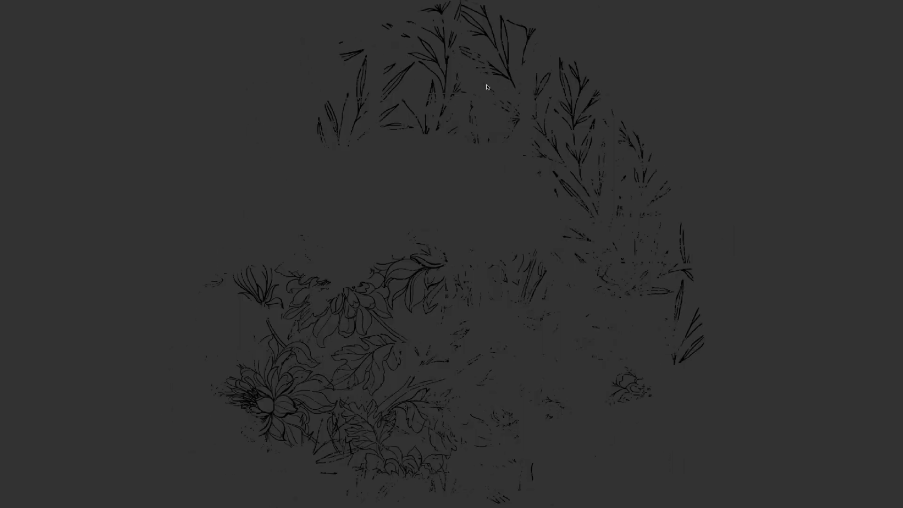
key("Right")
key("Right")
key("Right")
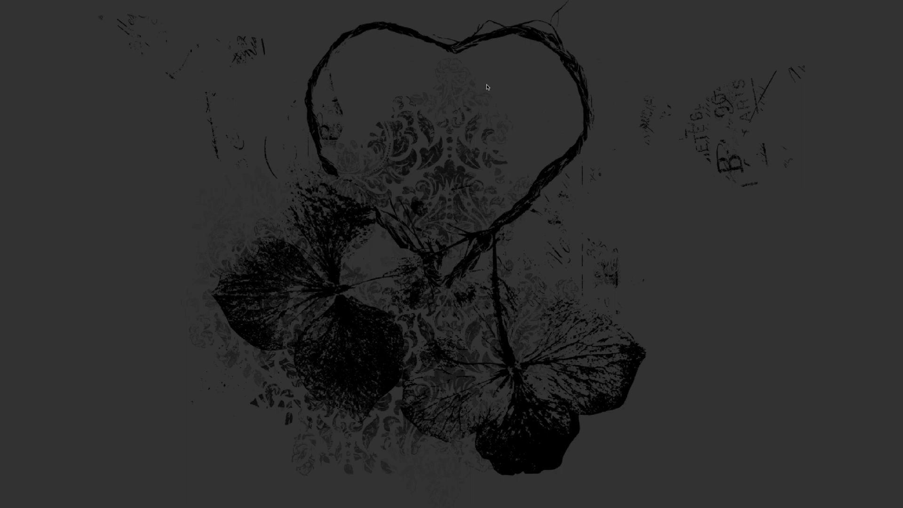
key("Right")
key("Right")
key("Right")
key("Right")
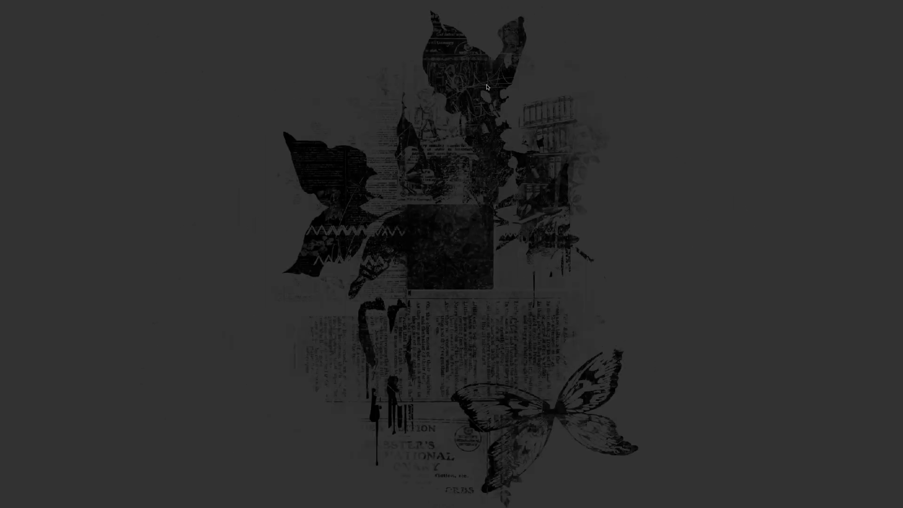
key("Right")
key("Right")
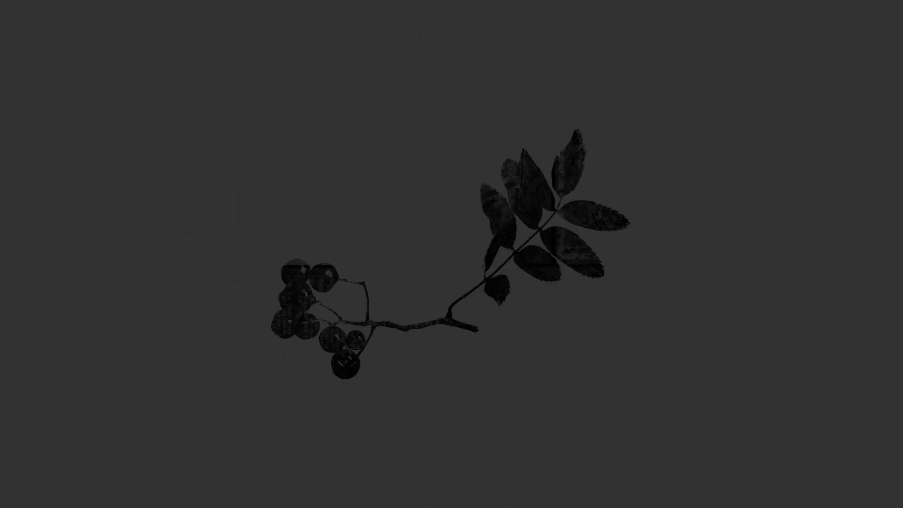
key("Right")
key("Right")
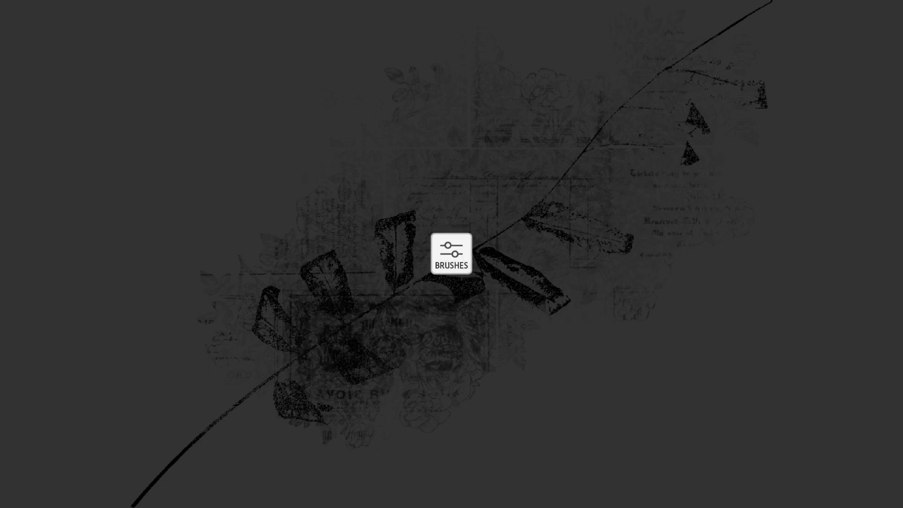
key("space")
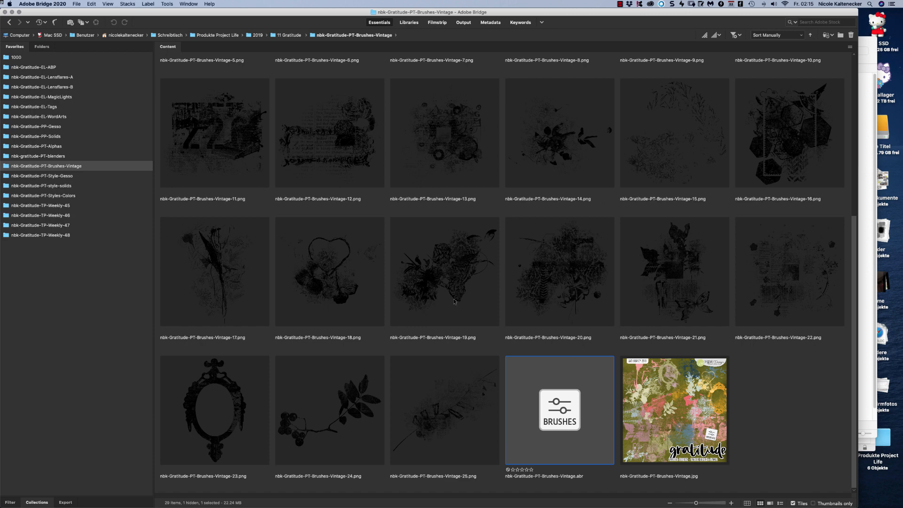
Highlight nbk-Gratitude-PT-Brushes-Vintage-12.png as a sample image, and highlight the brush set file nbk-Gratitude-PT-Brushes-Vintage.abr.
left_click(784, 430)
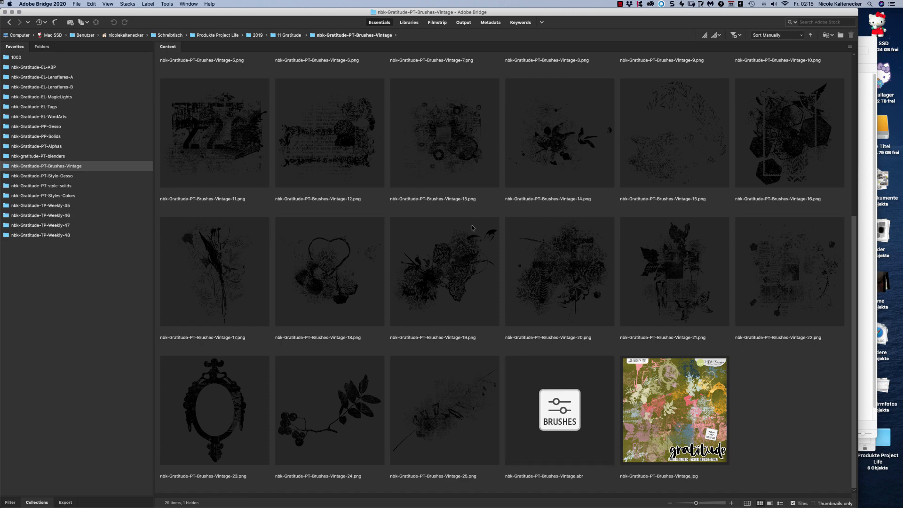
left_click(391, 171)
left_click(372, 167)
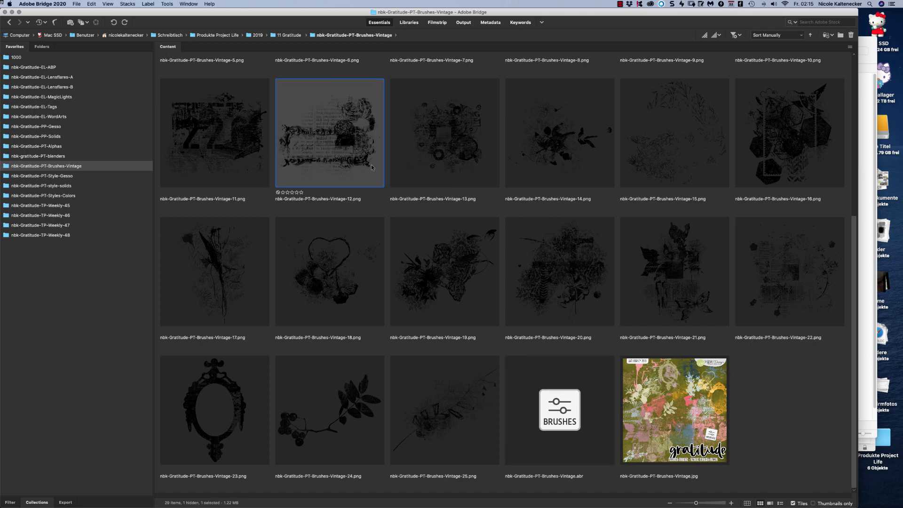
left_click(534, 421)
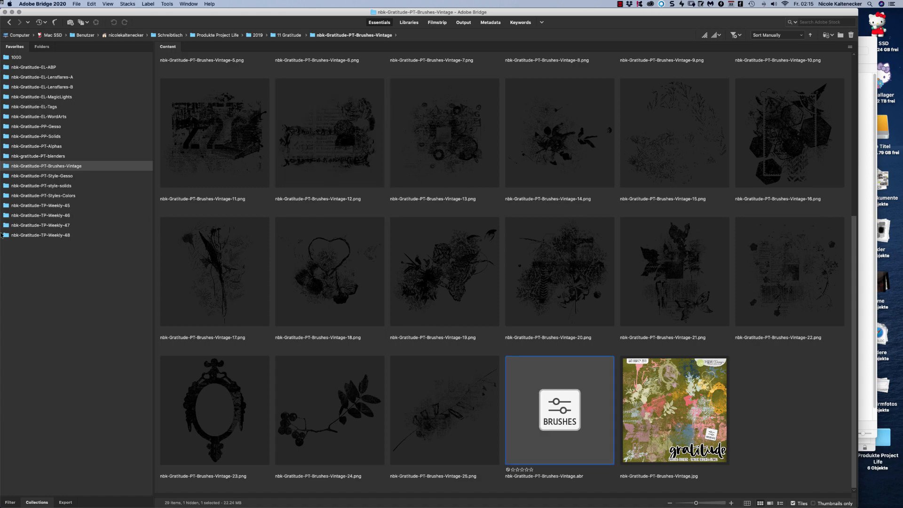
Preview nbk-Gratitude-PT-Styles-Gesso.jpg from the nbk-Gratitude-PT-Style-Gesso folder in full screen, and close the preview.
left_click(86, 176)
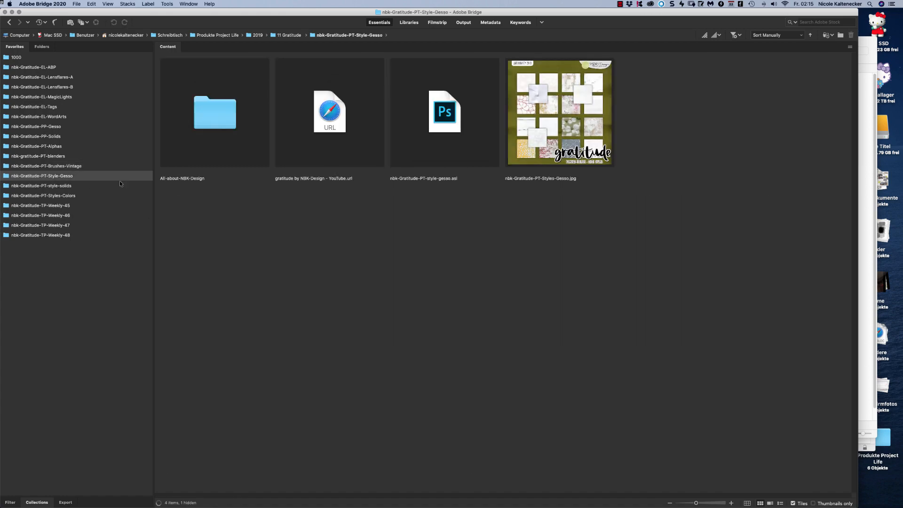
left_click(559, 160)
key("space")
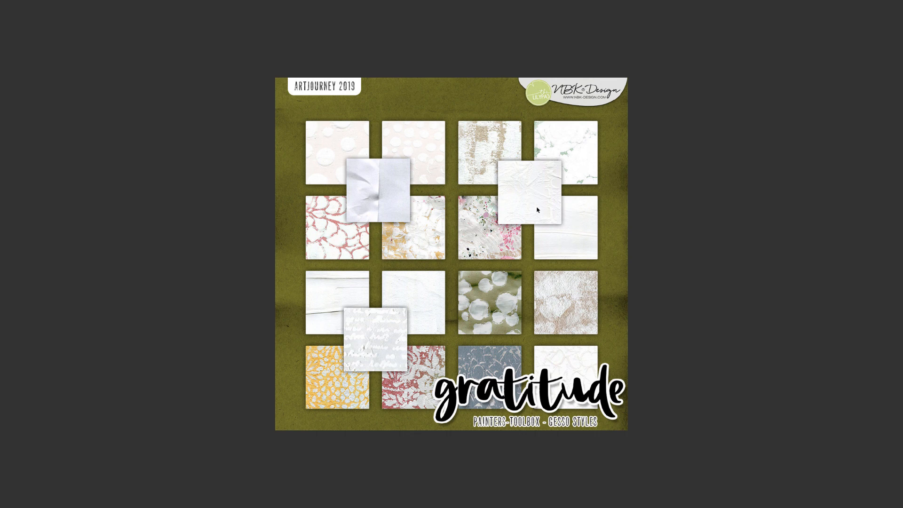
key("space")
Preview nbk-Gratitude-PT-Styles-Solids.jpg from the nbk-Gratitude-PT-style-solids folder in full screen, and close the preview.
left_click(76, 186)
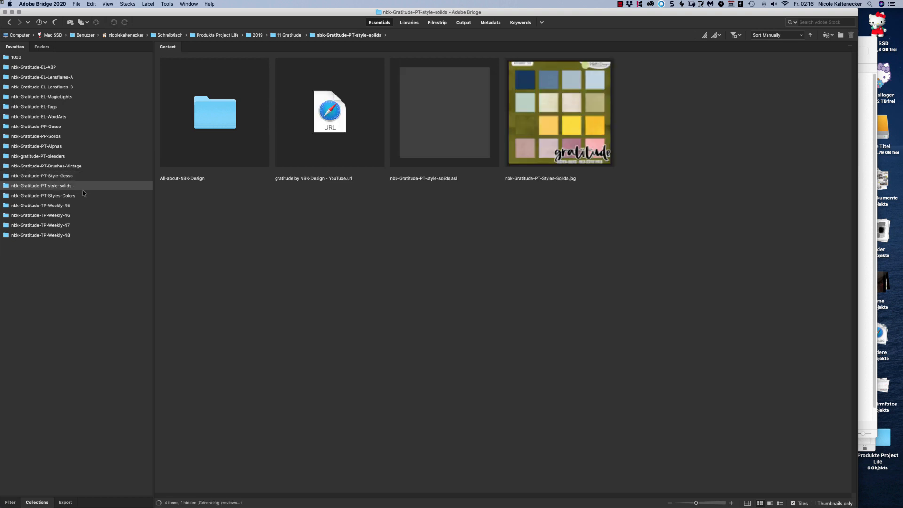
left_click(560, 120)
key("space")
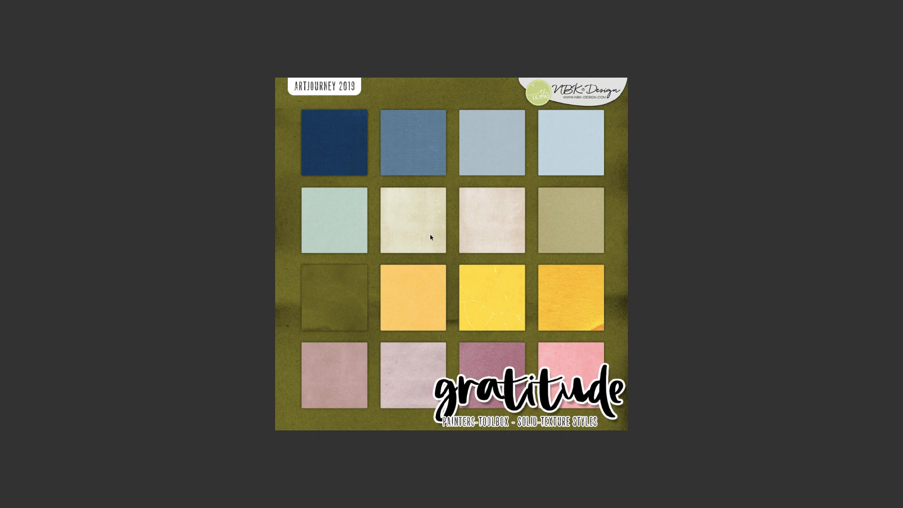
key("space")
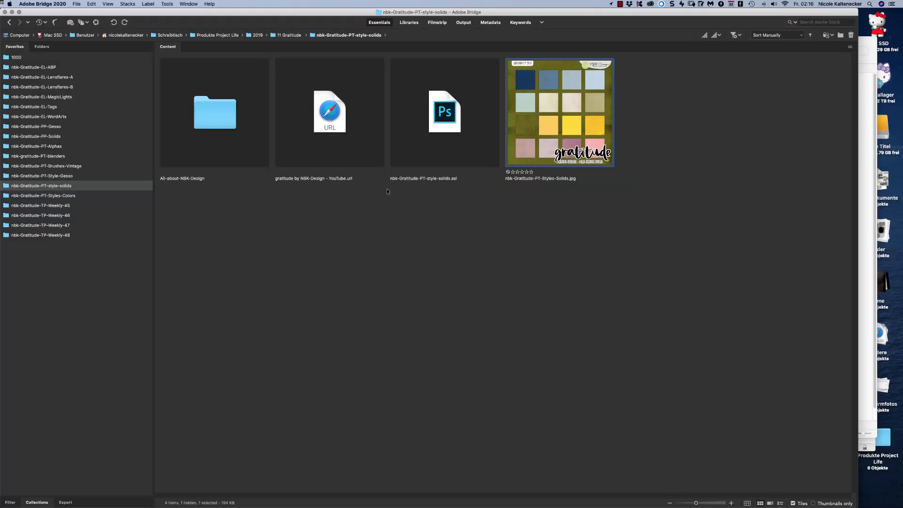
Preview nbk-Gratitude-PT-Colors.jpg from the nbk-Gratitude-PT-Styles-Colors folder in full screen, and close the preview.
left_click(86, 196)
left_click(811, 131)
key("space")
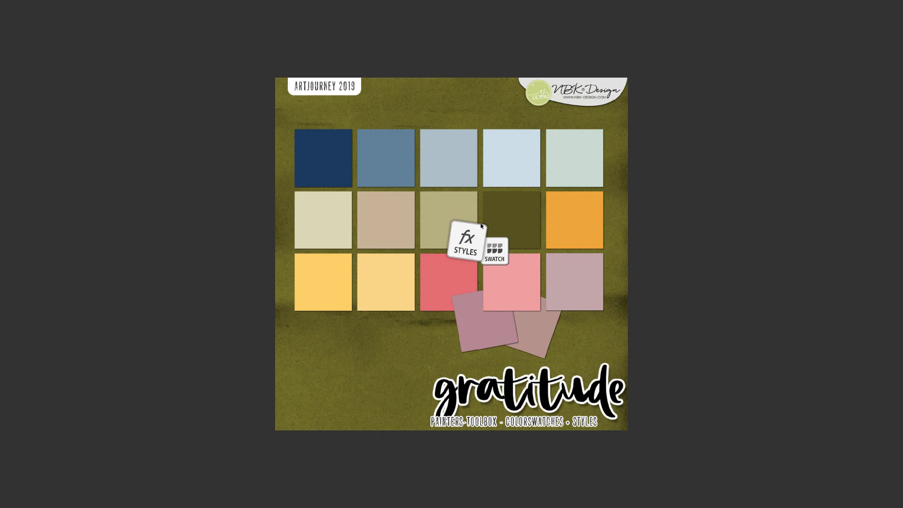
key("space")
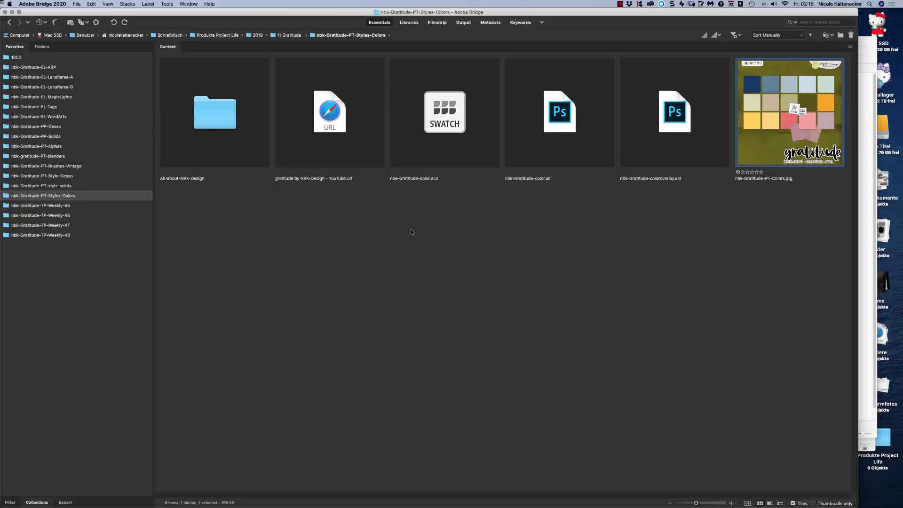
Highlight the colour swatch file and the two colour style files together, and clear the selection.
left_click(180, 327)
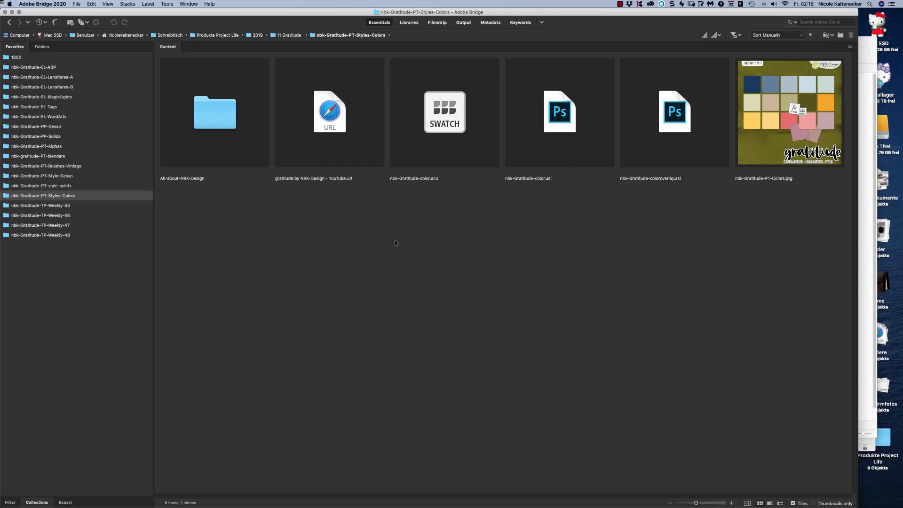
left_click_drag(453, 243, 694, 104)
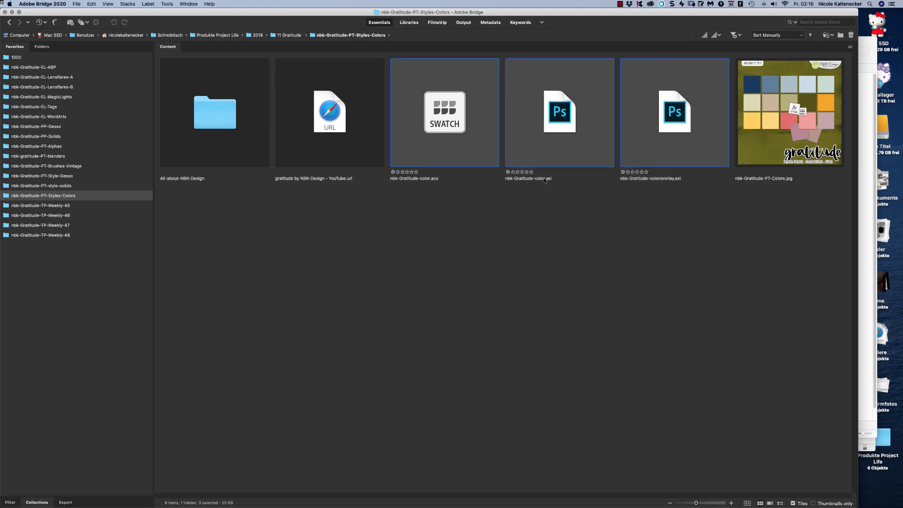
left_click(422, 181)
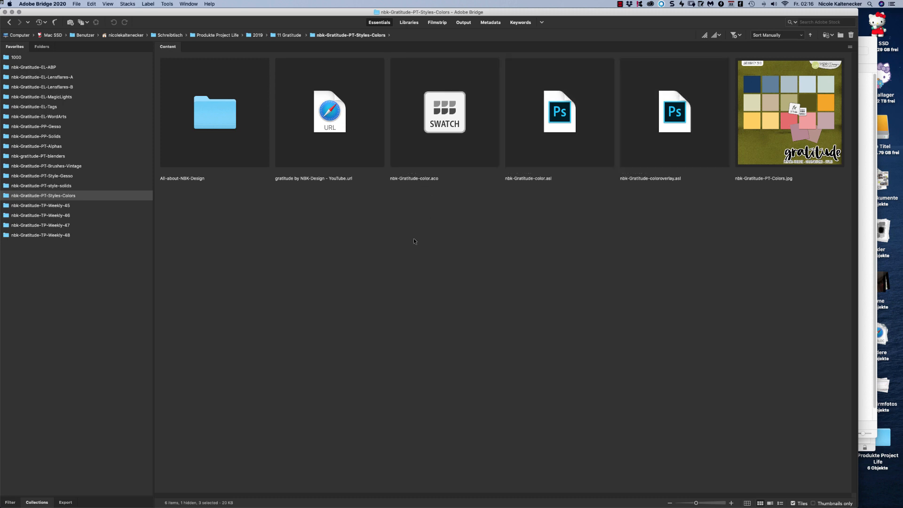
Preview the Week 45 template PSD and its sample image nbk-Gratitude-Tp45.jpg in full screen from the nbk-Gratitude-TP-Weekly-45 folder.
left_click(74, 209)
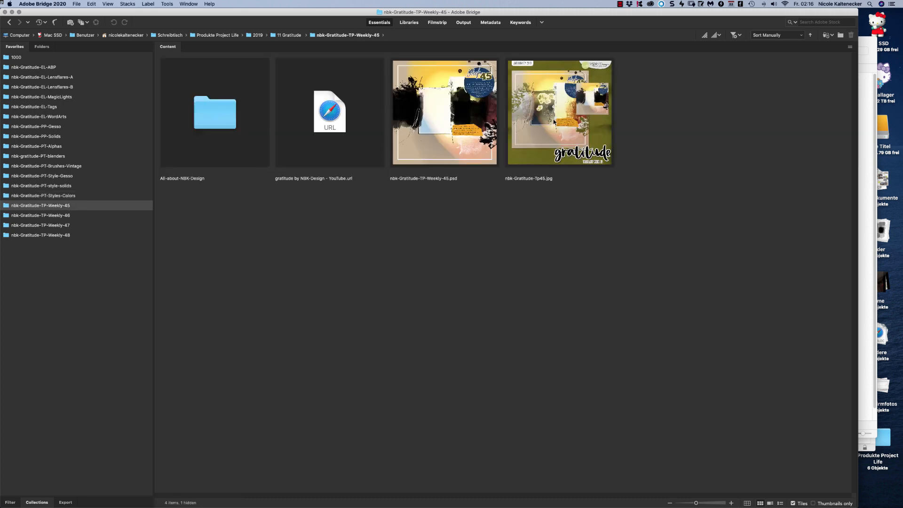
left_click(470, 123)
key("space")
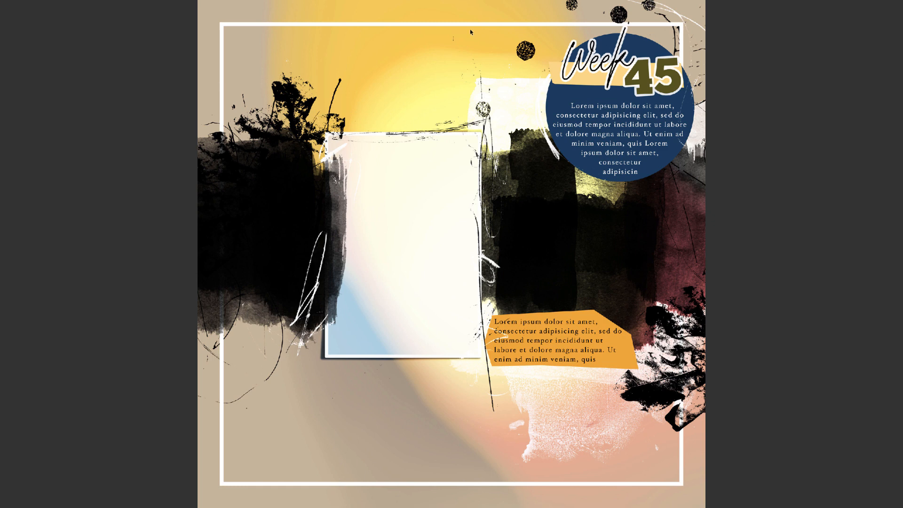
key("Left")
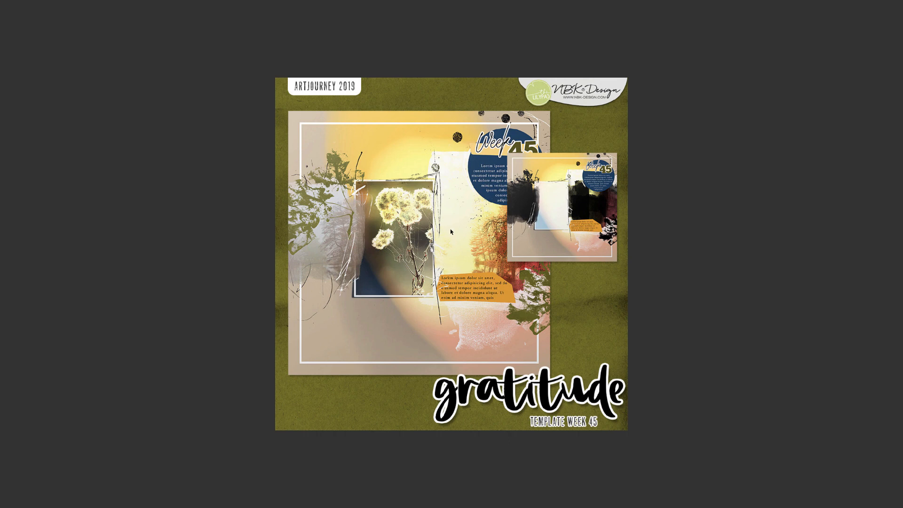
key("space")
Preview nbk-Gratitude-TP-Weekly-46.psd from the nbk-Gratitude-TP-Weekly-46 folder in full screen, and close the preview.
left_click(89, 216)
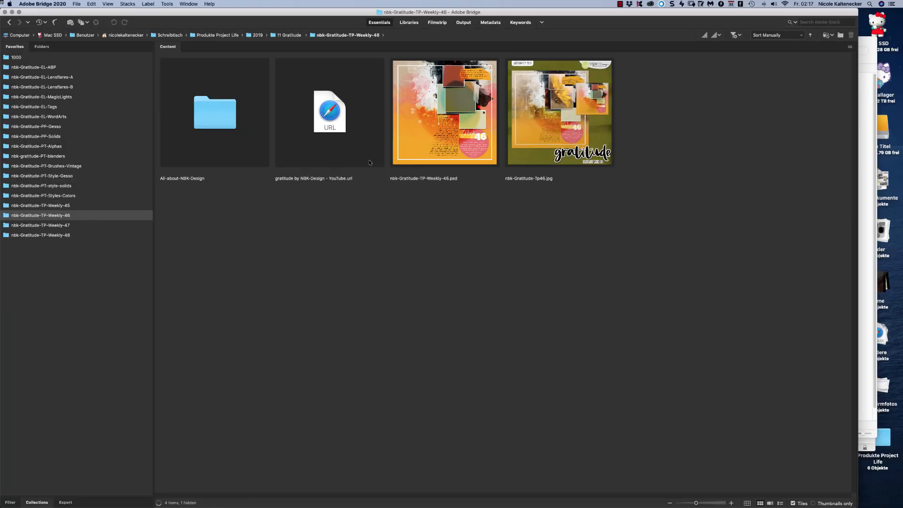
left_click(473, 127)
key("space")
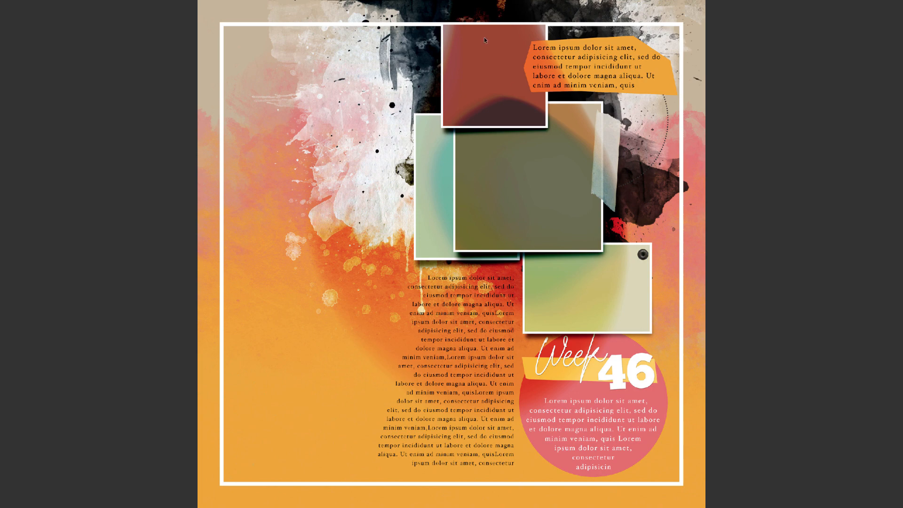
key("space")
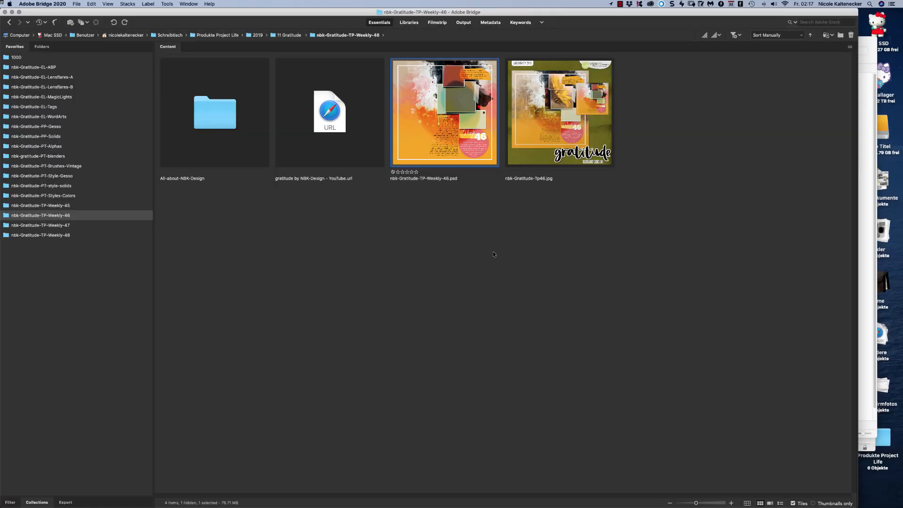
Preview the Week 47 template PSD and its sample image nbk-Gratitude-Tp47.jpg in full screen from the nbk-Gratitude-TP-Weekly-47 folder.
left_click(77, 224)
key("space")
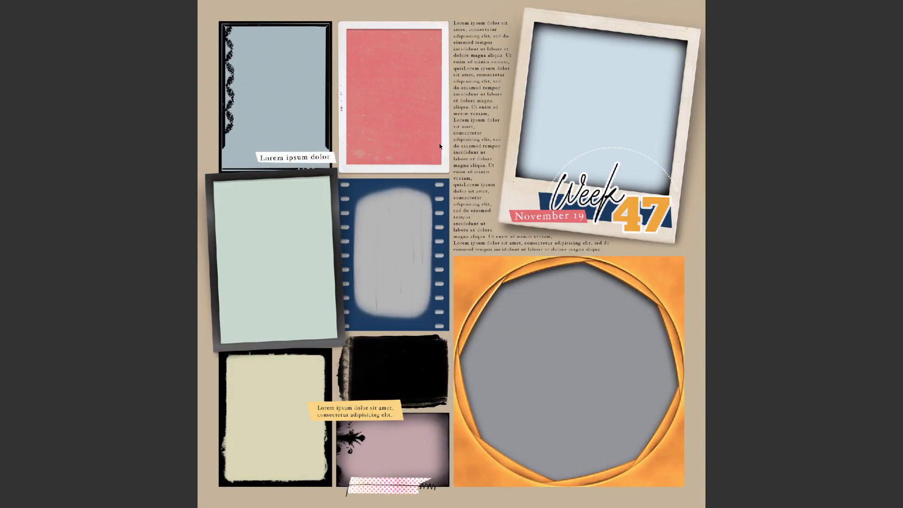
key("space")
left_click(549, 126)
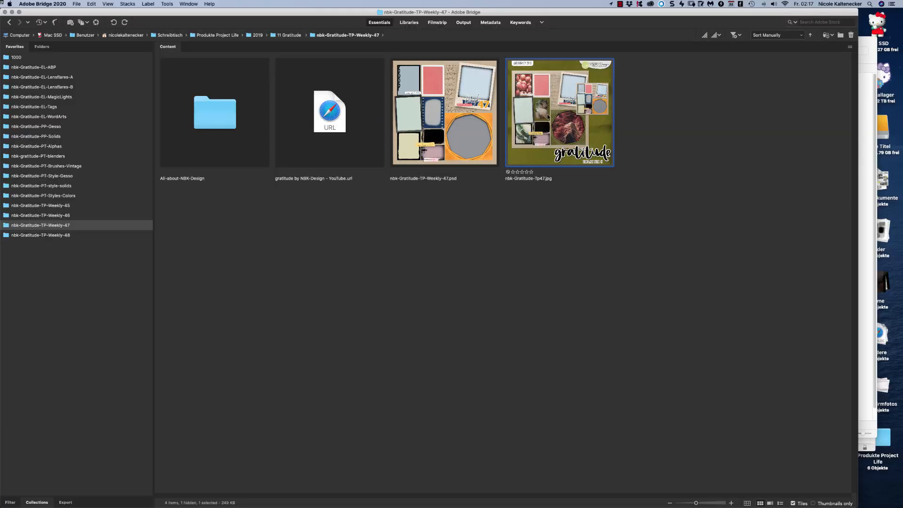
key("space")
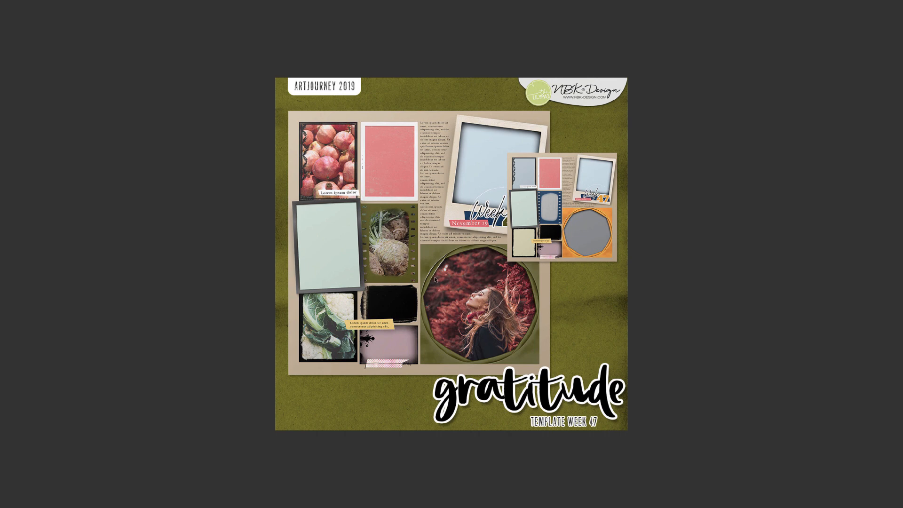
Preview nbk-Gratitude-TP-Weekly-48.psd from the nbk-Gratitude-TP-Weekly-48 folder in full screen, and clear the file selection after closing it.
key("space")
left_click(47, 235)
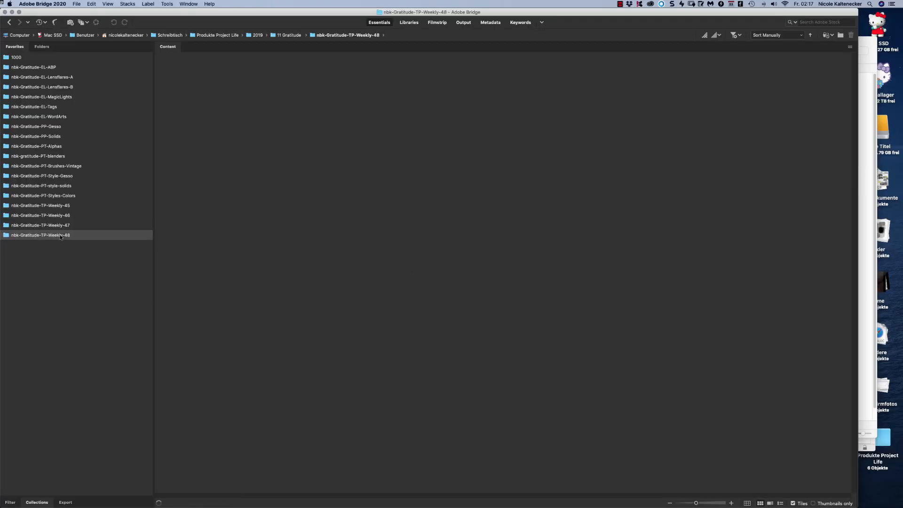
left_click(455, 137)
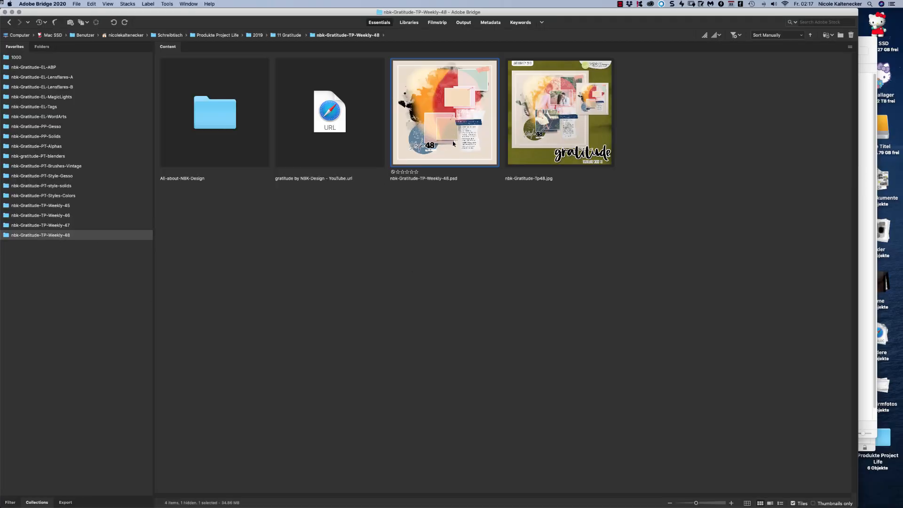
key("space")
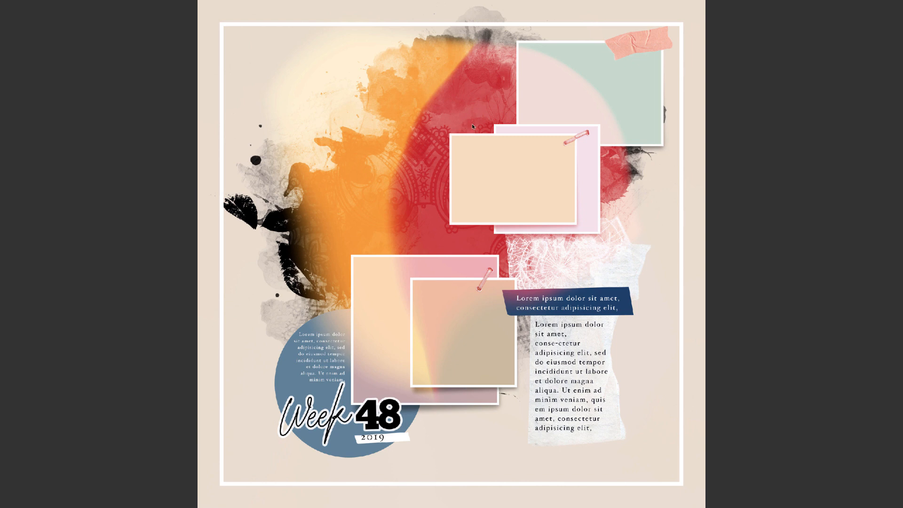
key("space")
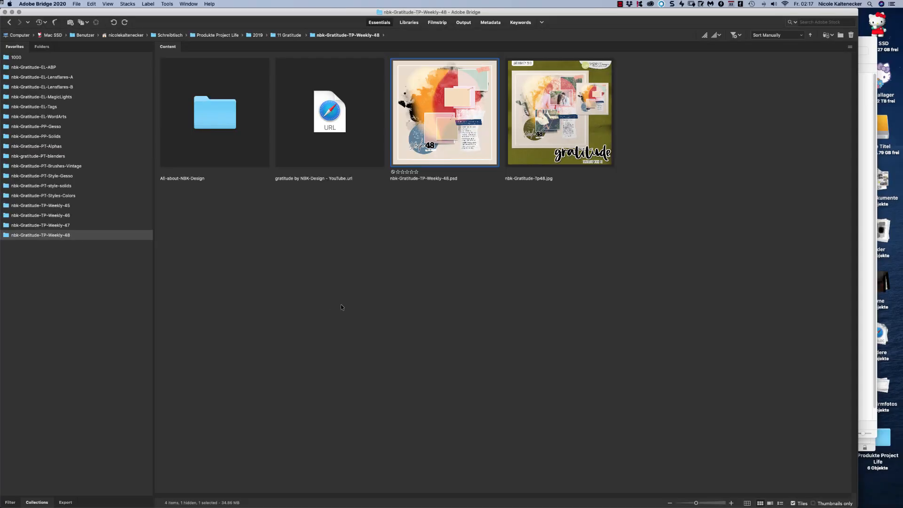
left_click(337, 271)
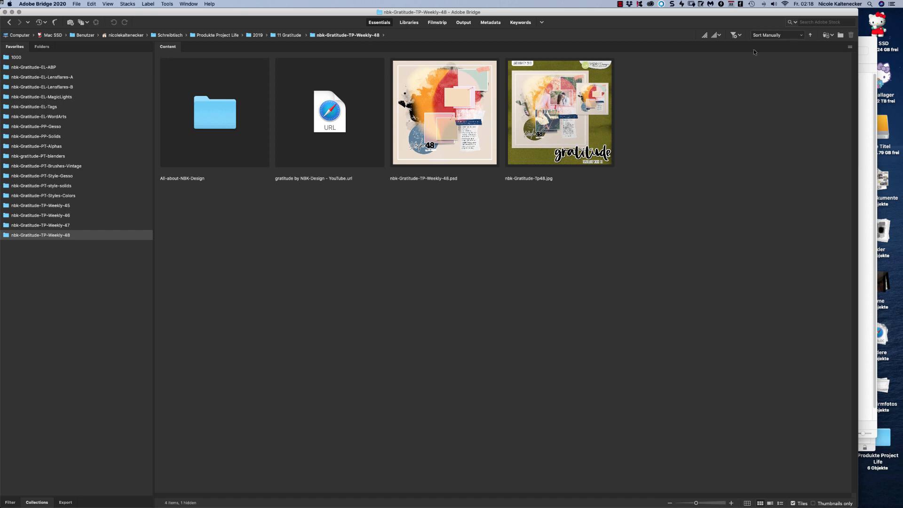
left_click(621, 4)
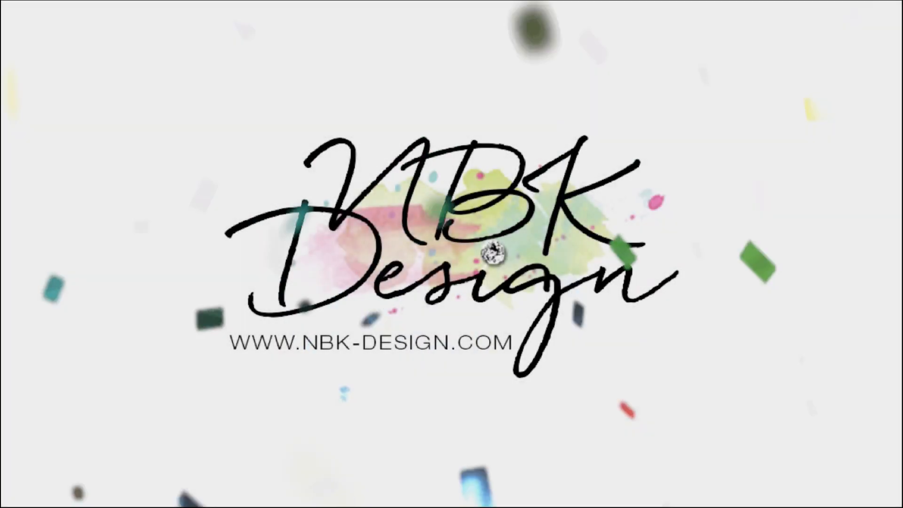